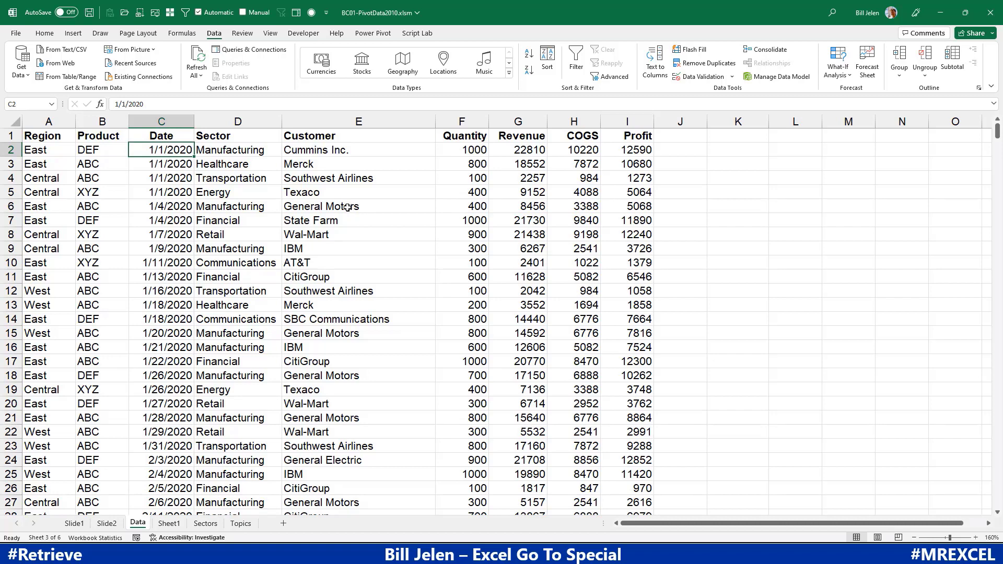
Sort the data by Customer in ascending order and add Sum subtotals for Quantity, Revenue, COGS and Profit at each change in Customer.
left_click(347, 207)
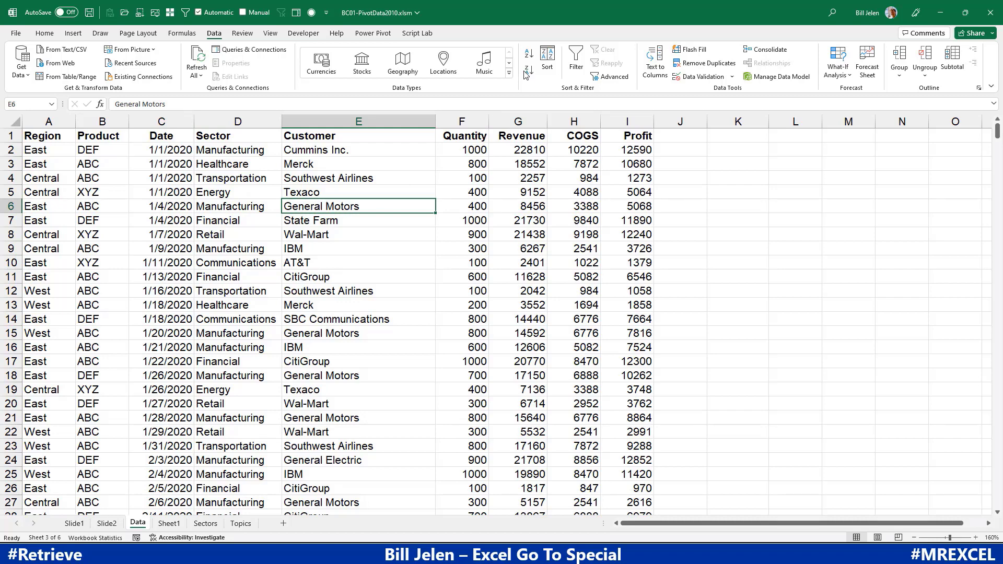
left_click(529, 55)
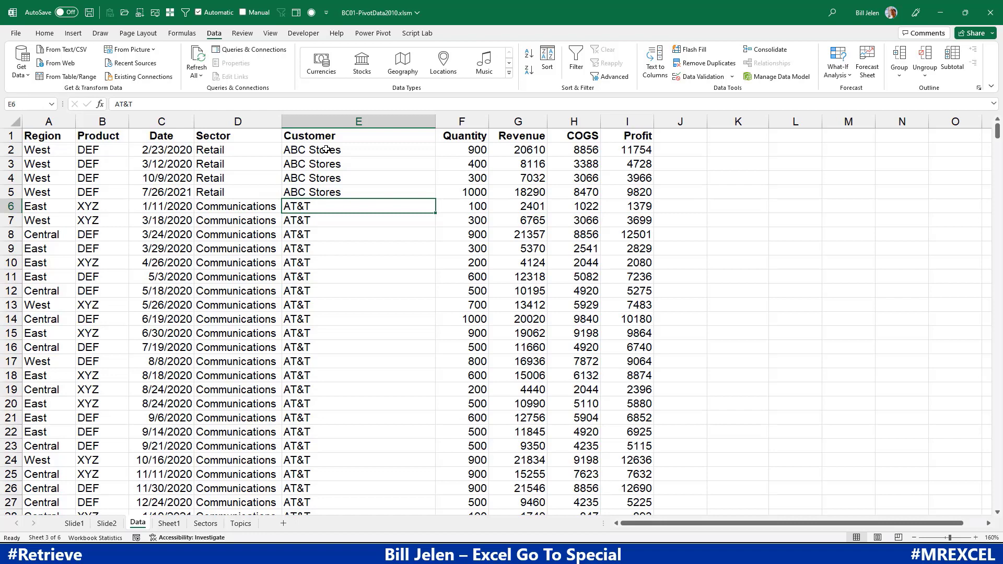
left_click(952, 58)
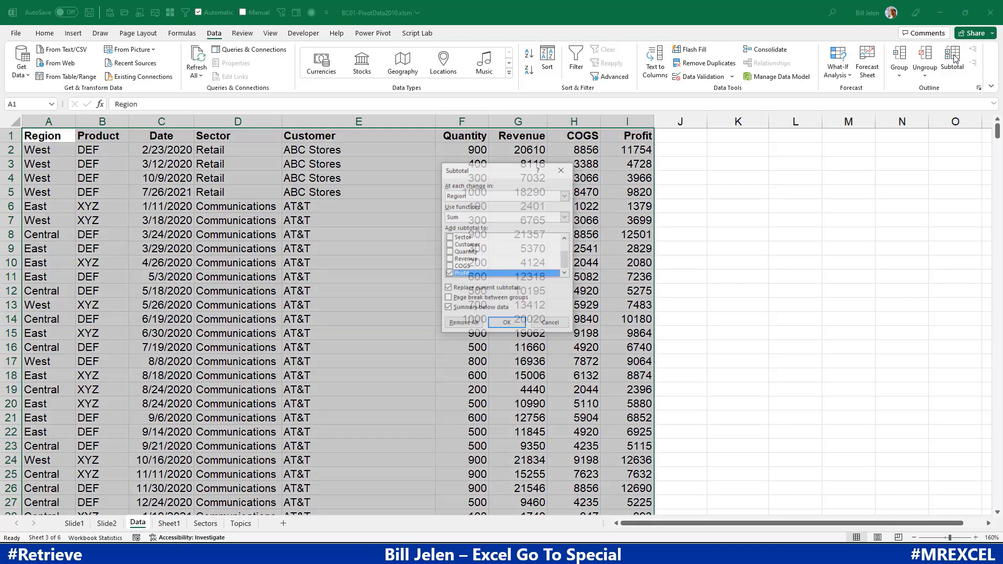
left_click(465, 194)
left_click(468, 231)
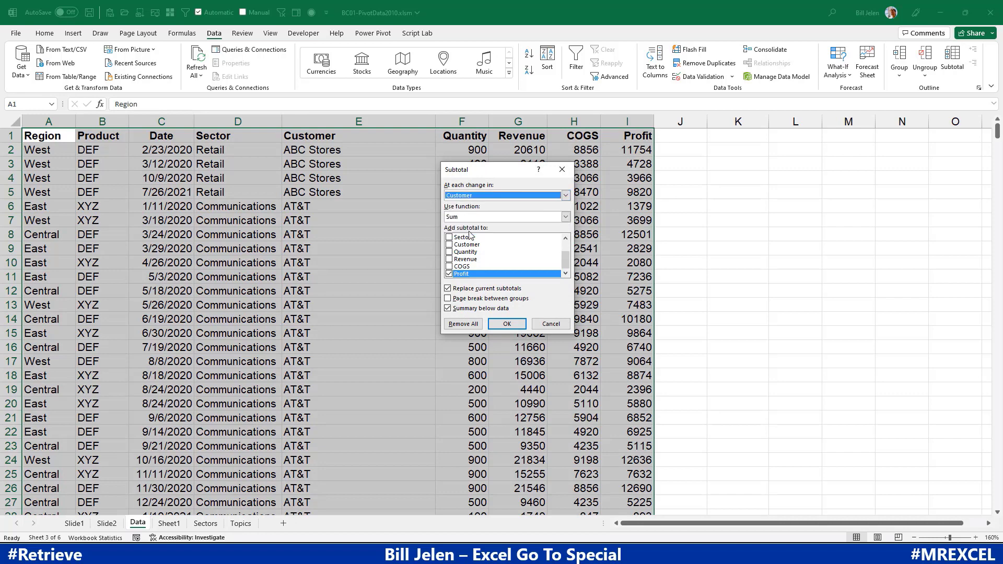
left_click(449, 251)
left_click(449, 259)
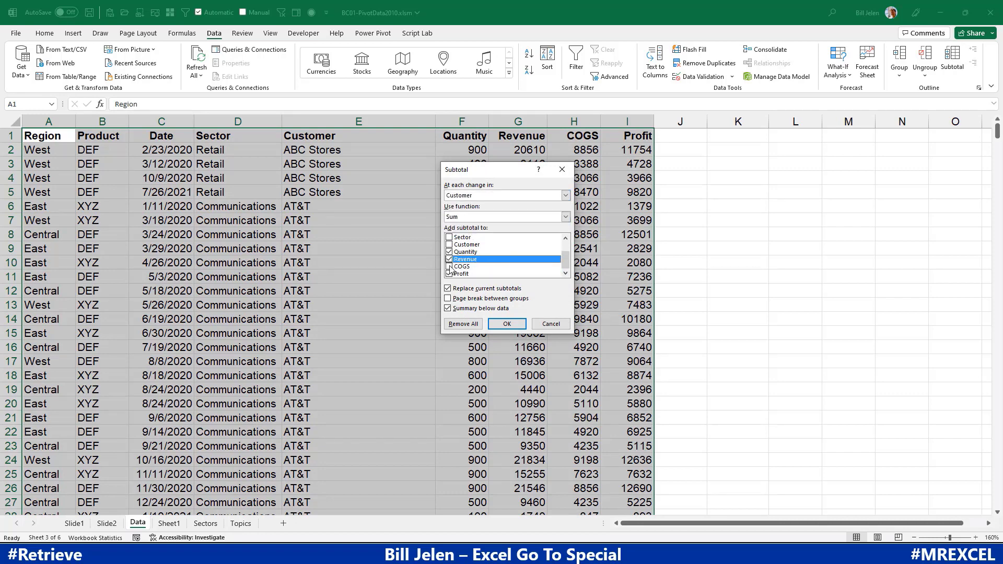
left_click(449, 266)
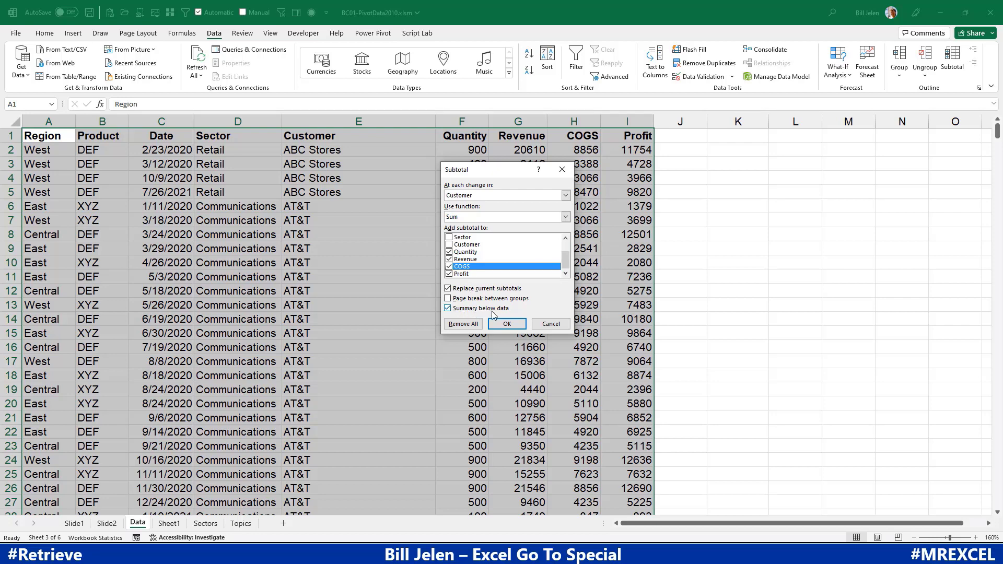
left_click(506, 324)
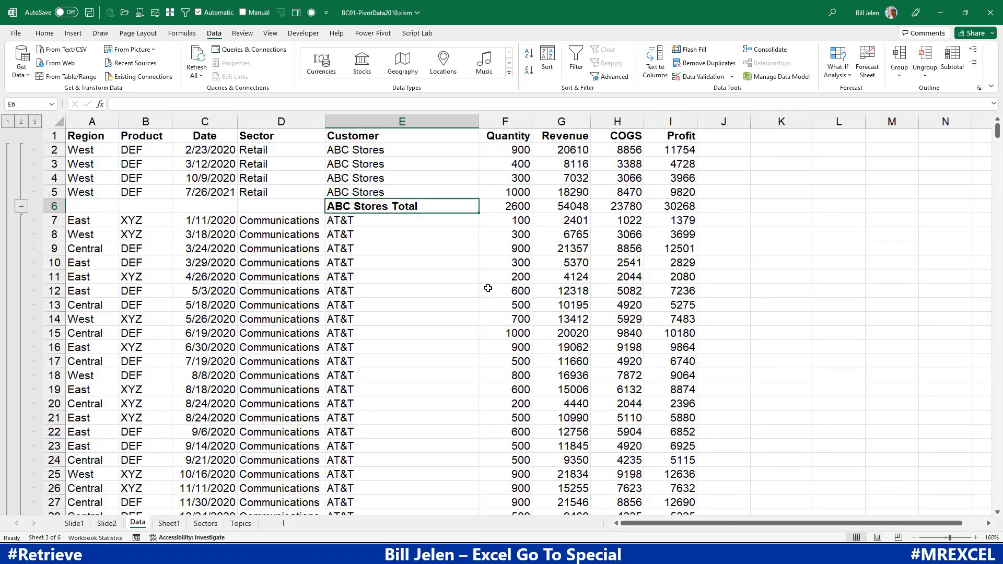
Review the subtotaled data down to the Grand Total row and inspect the range used by its Quantity SUBTOTAL formula.
key("Page_Down")
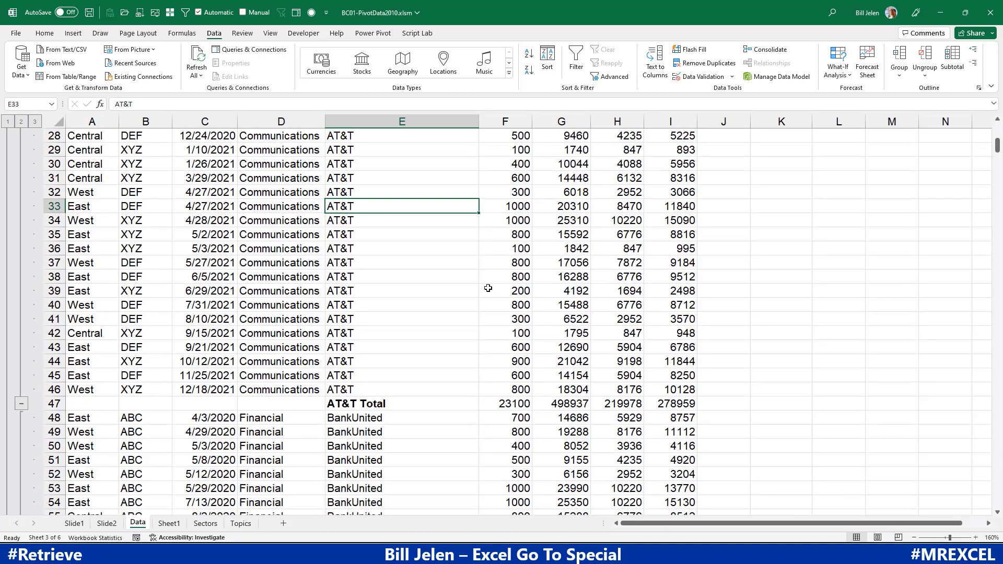
key("ctrl+Down")
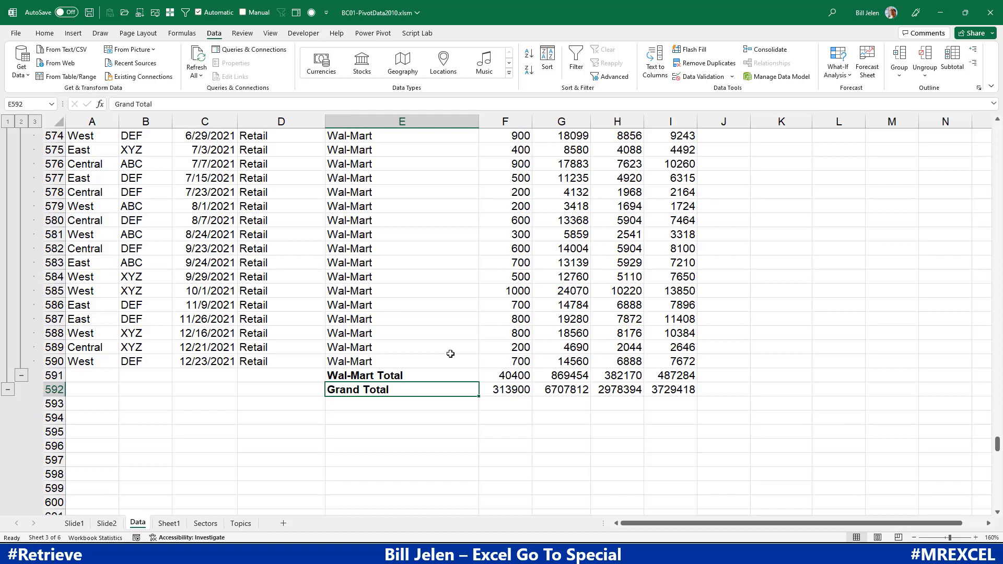
left_click(513, 389)
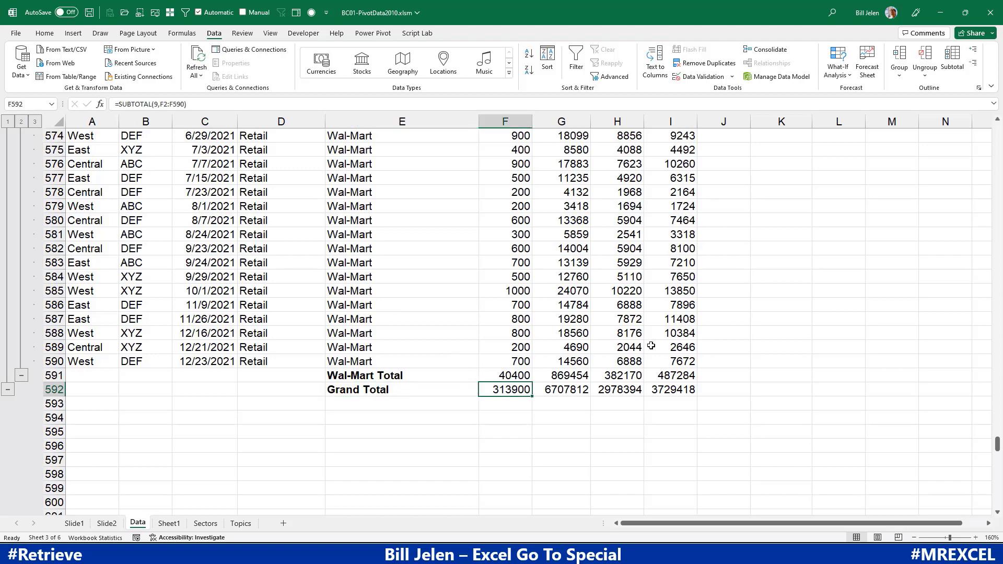
key("F2")
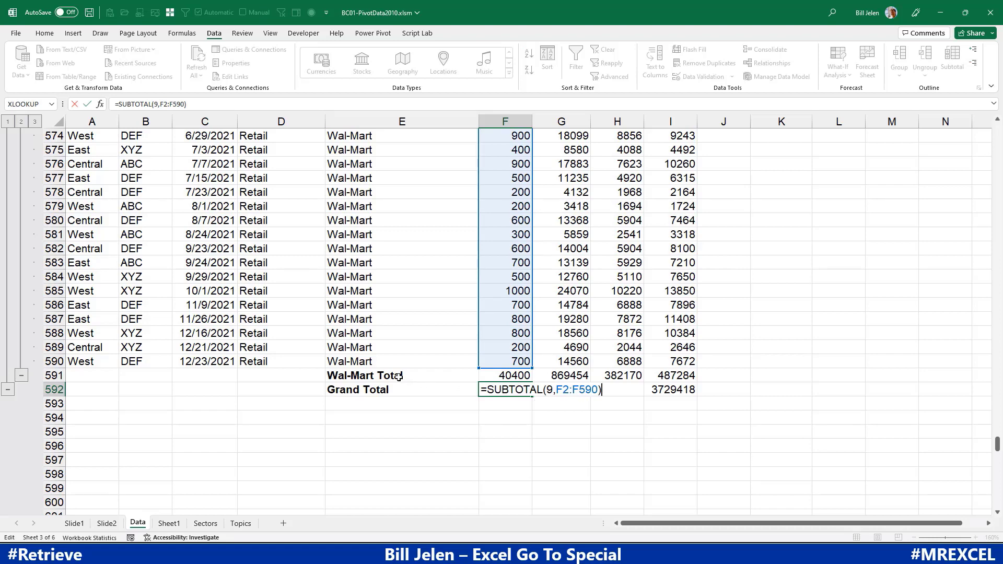
scroll(426, 300, "up", 9)
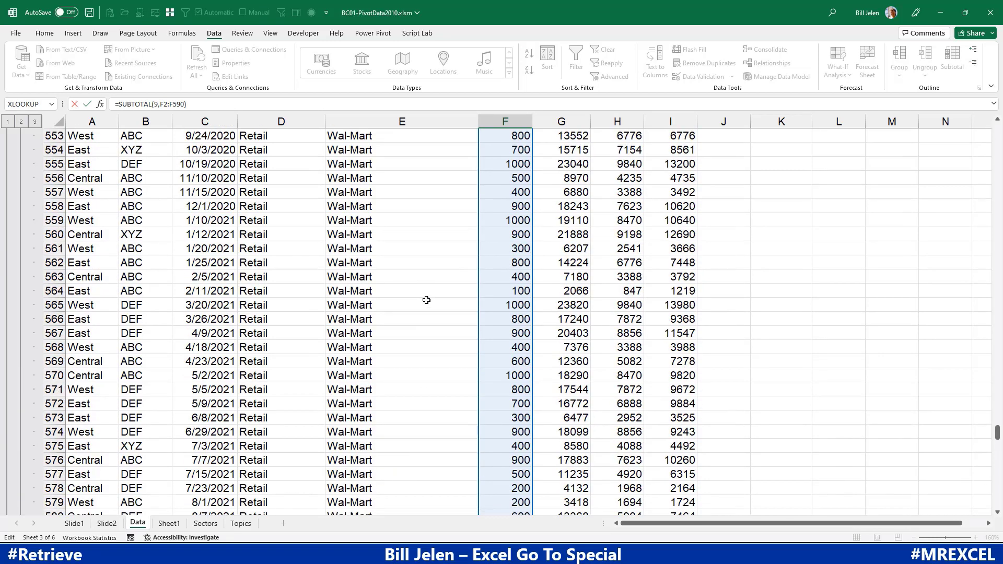
scroll(426, 300, "up", 9)
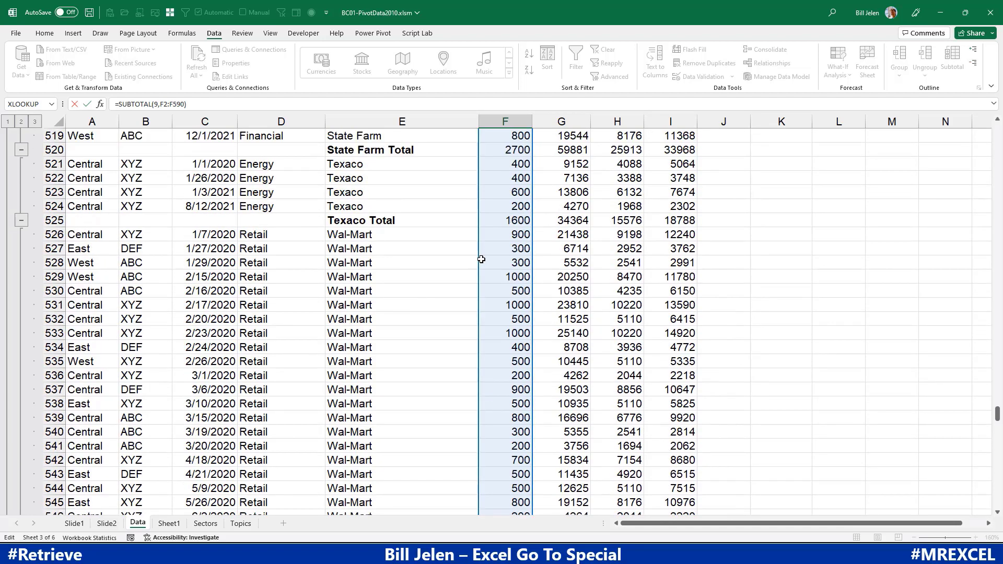
key("ctrl+Return")
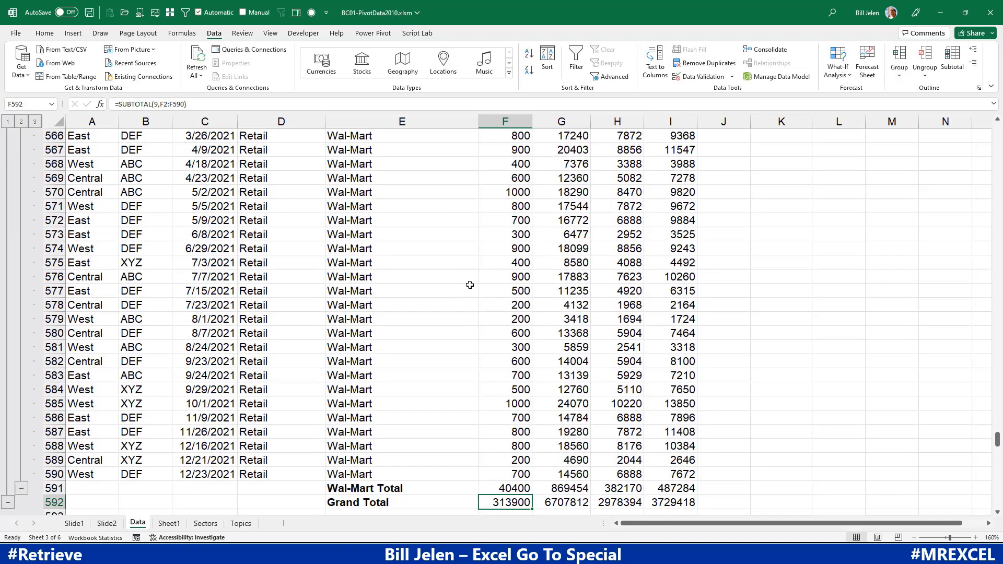
scroll(469, 284, "up", 1)
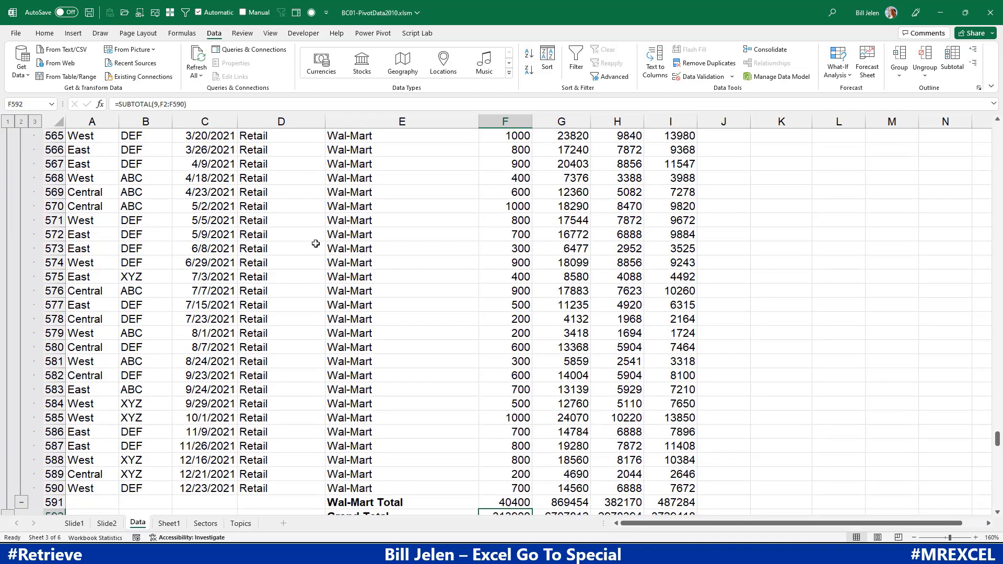
key("ctrl+Home")
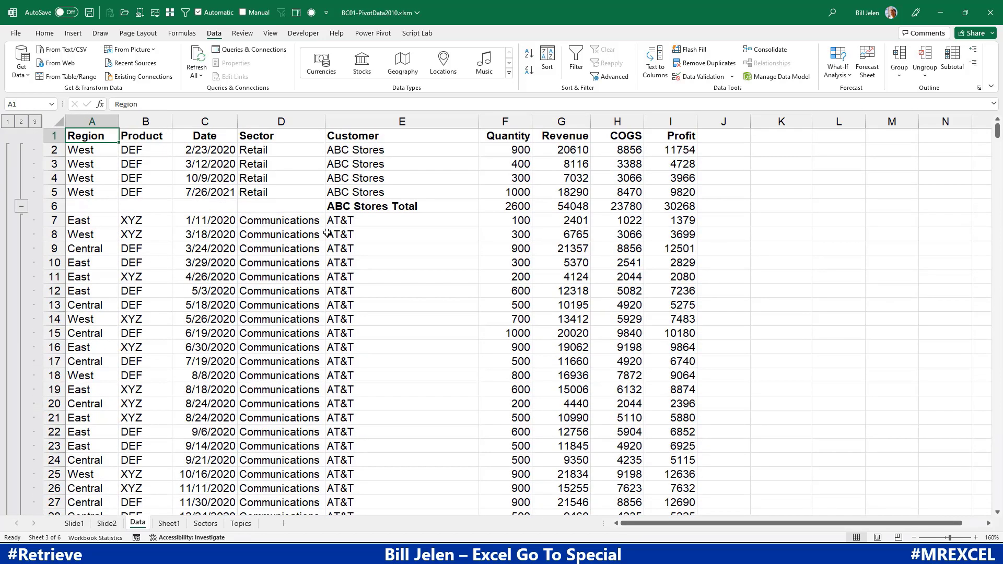
Collapse the outline to the customer totals, briefly expanding the CitiGroup detail and the full detail level before returning to the totals.
left_click(21, 122)
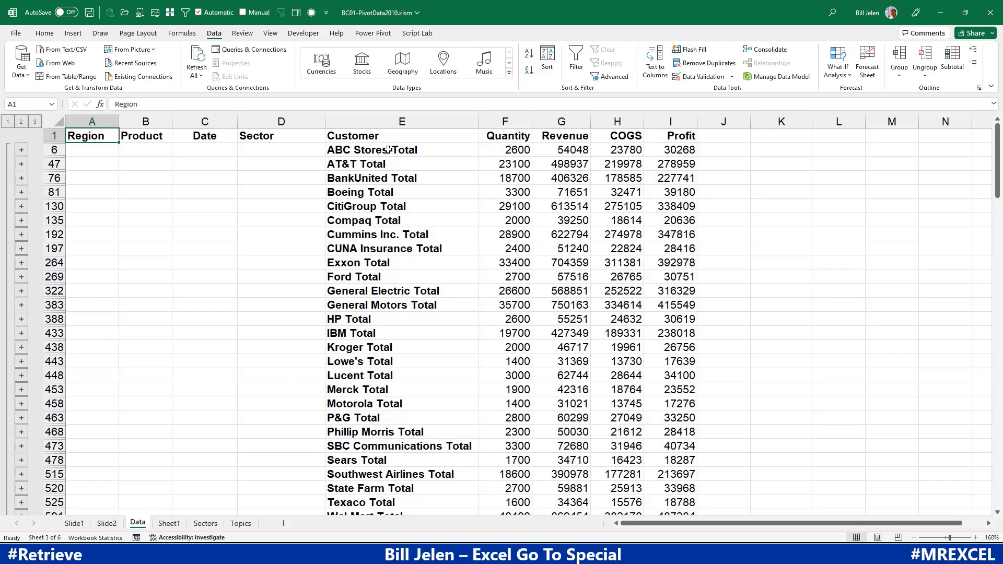
left_click(21, 206)
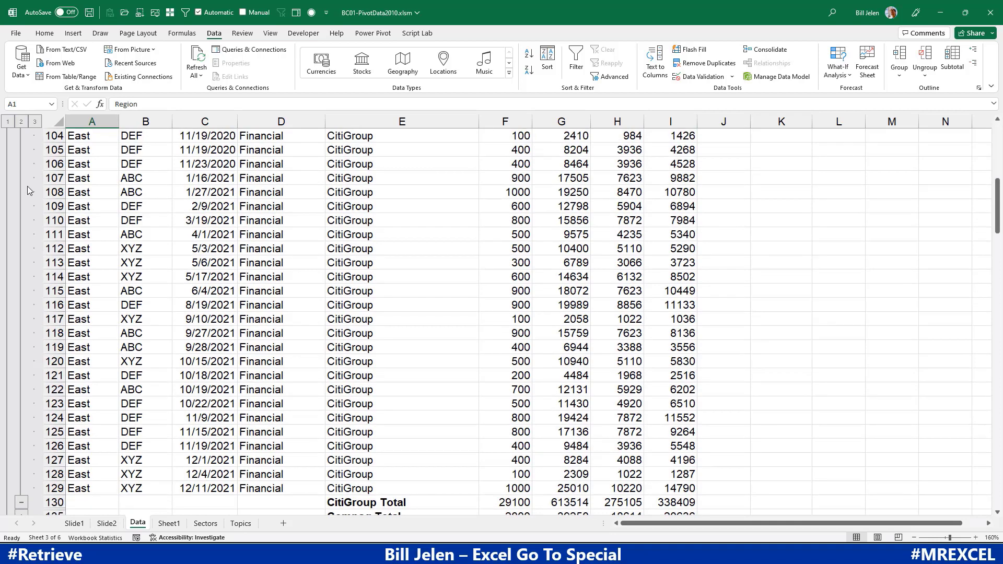
left_click(20, 121)
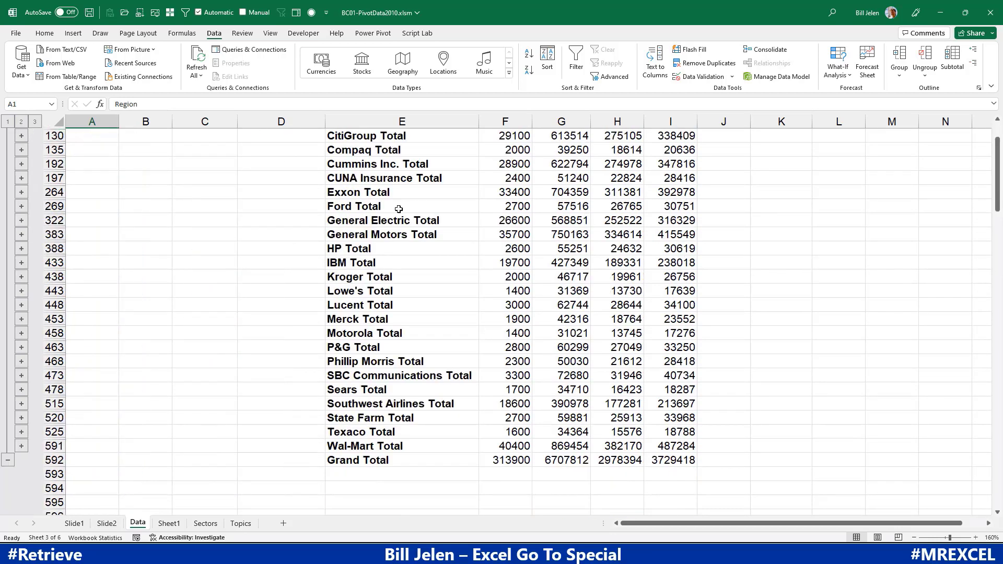
left_click(35, 121)
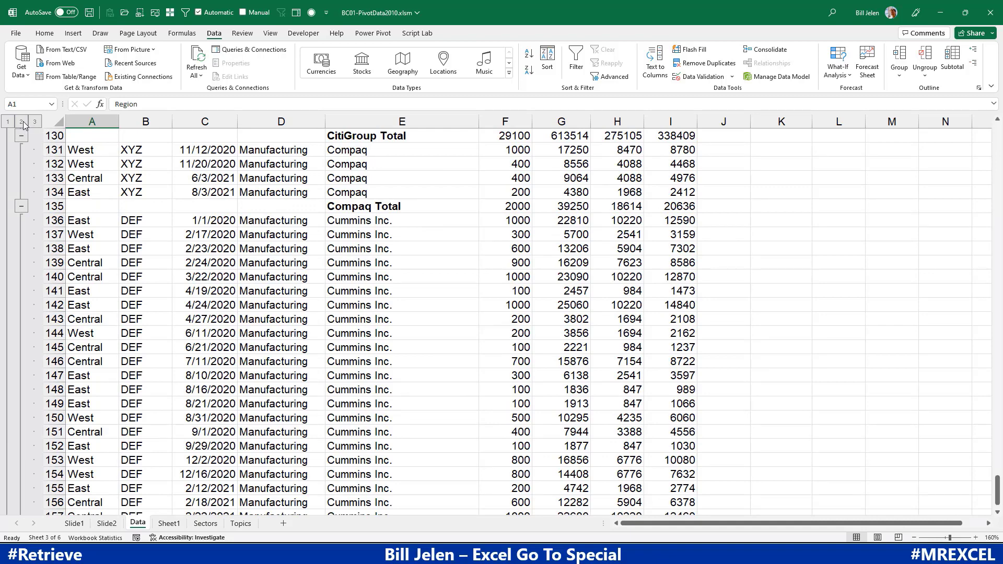
left_click(23, 121)
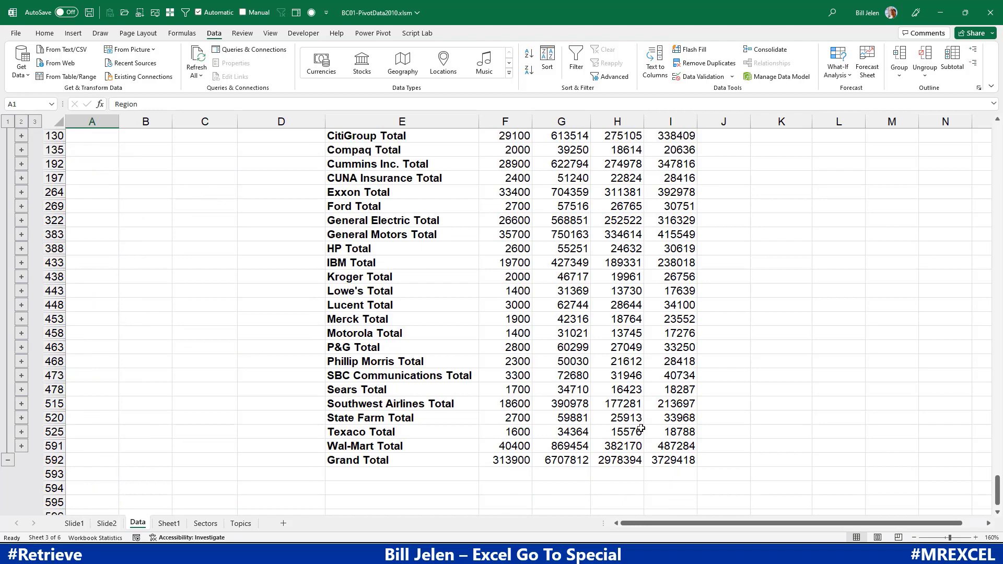
Set the print area to the collapsed report, from the Customer header through the Profit grand total (E1:I592).
left_click(673, 453)
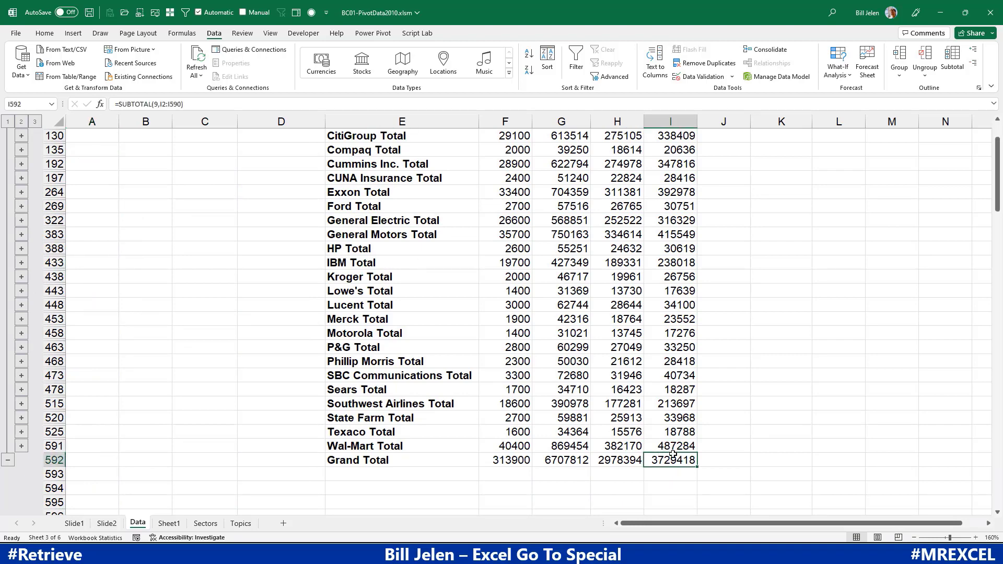
key("ctrl+shift+Up")
key("shift+Left")
key("shift+Left")
key("shift+Left")
key("shift+Left")
key("shift+Left")
key("shift+Right")
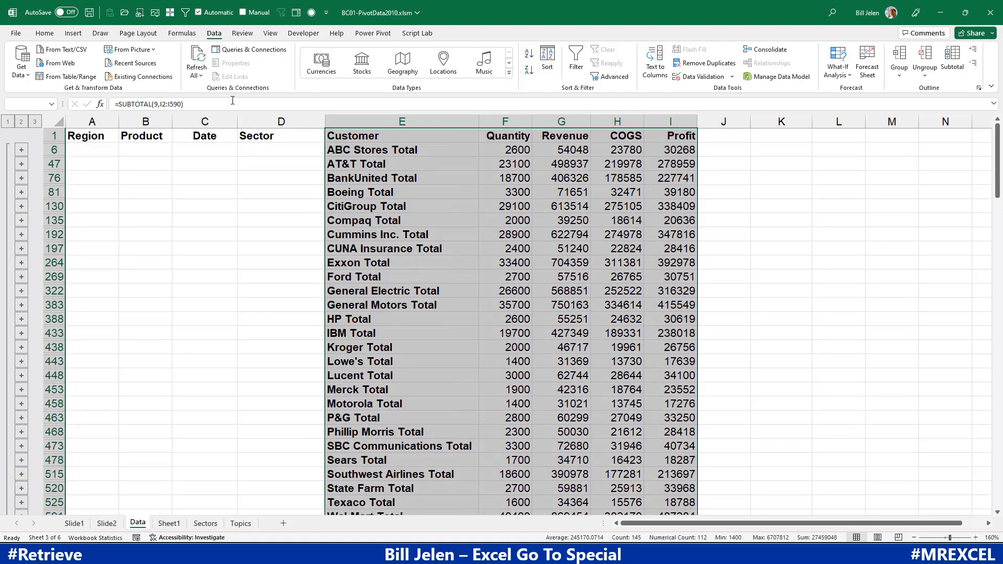
left_click(137, 33)
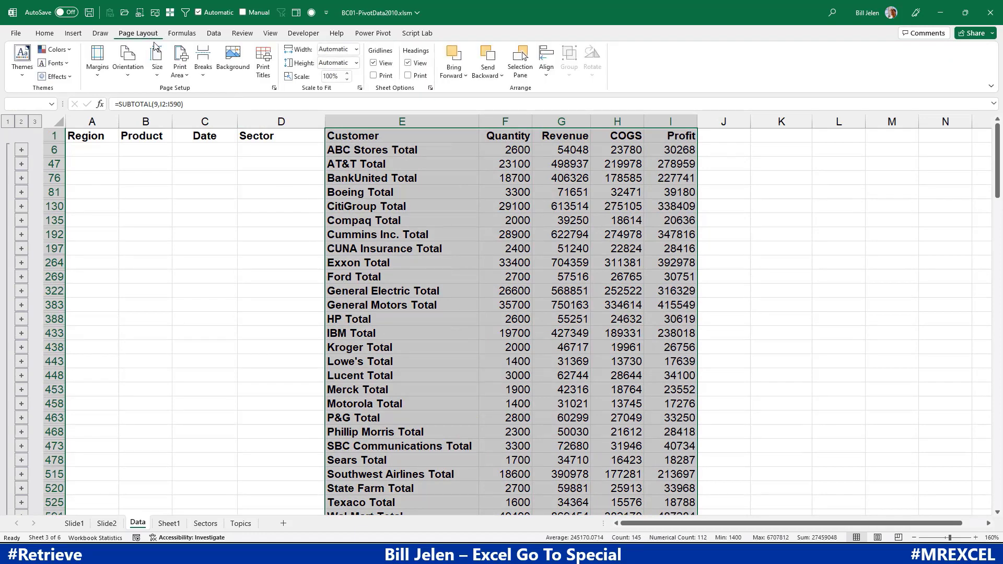
left_click(177, 70)
left_click(199, 92)
scroll(287, 135, "down", 5)
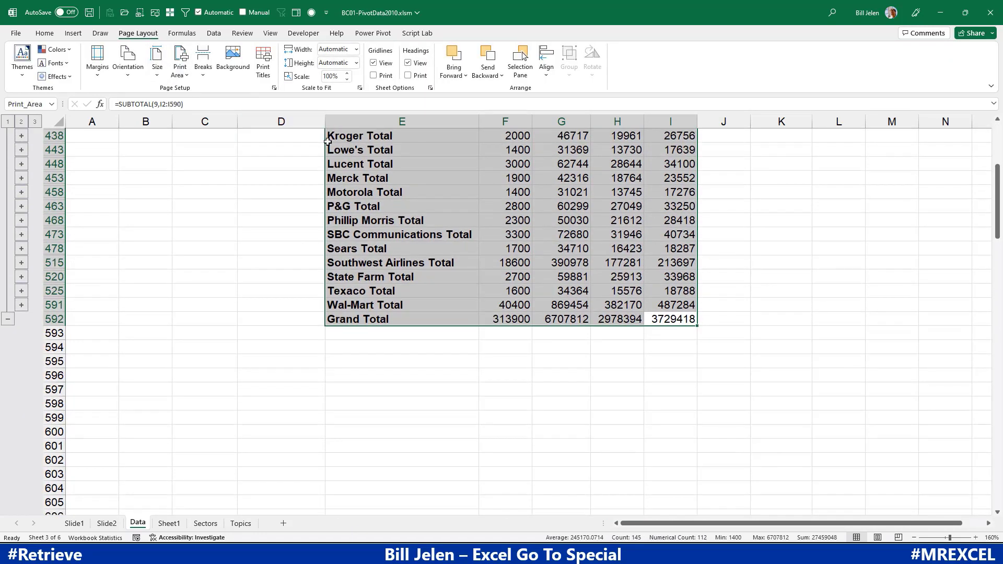
key("ctrl+Home")
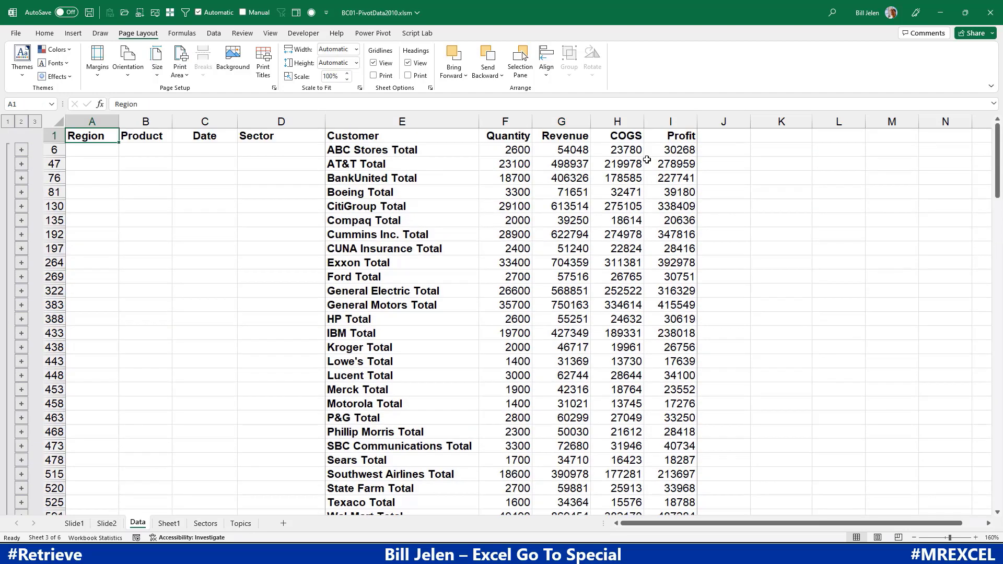
Sort the collapsed customer totals by Revenue from largest to smallest.
left_click(668, 150)
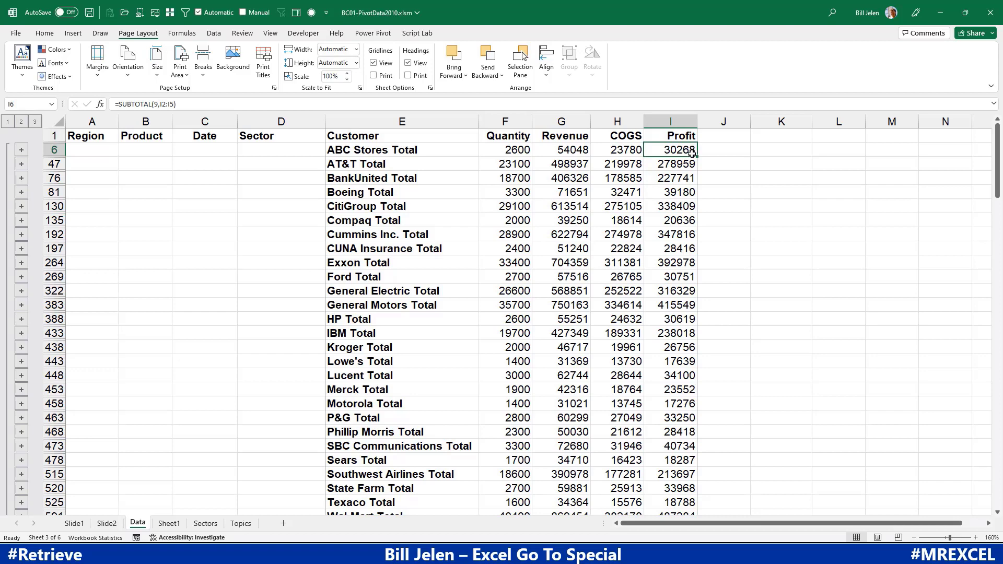
left_click(570, 179)
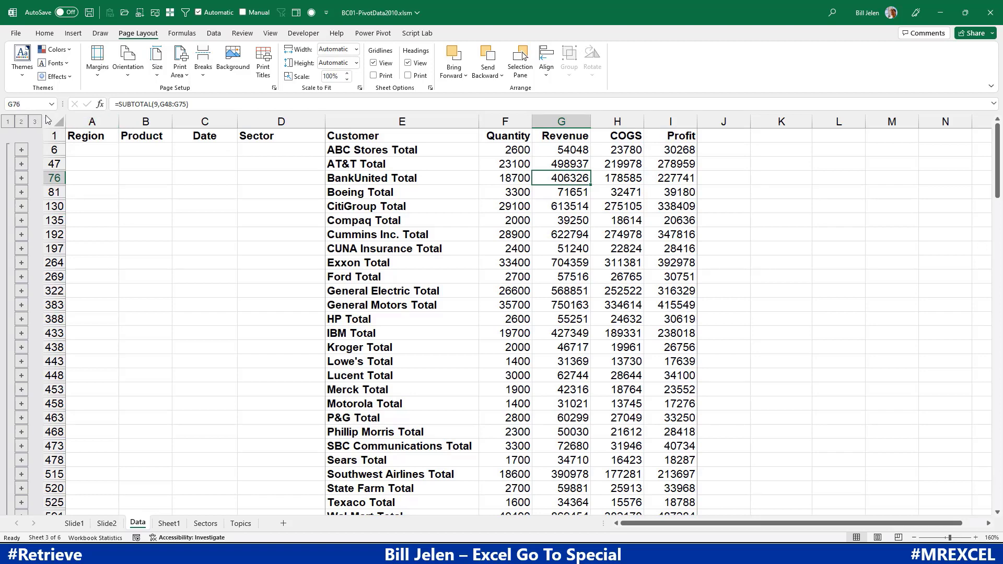
left_click(214, 33)
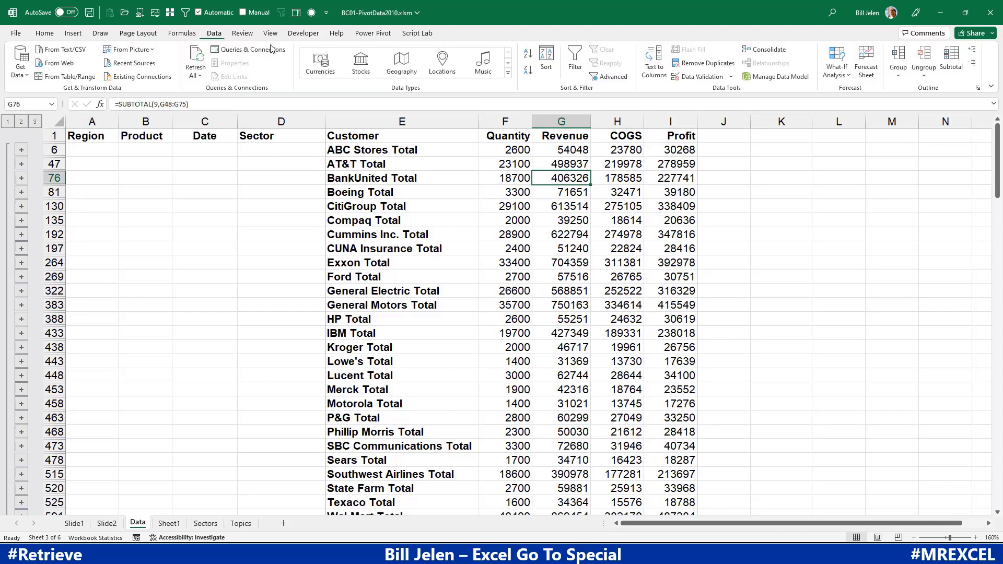
left_click(529, 69)
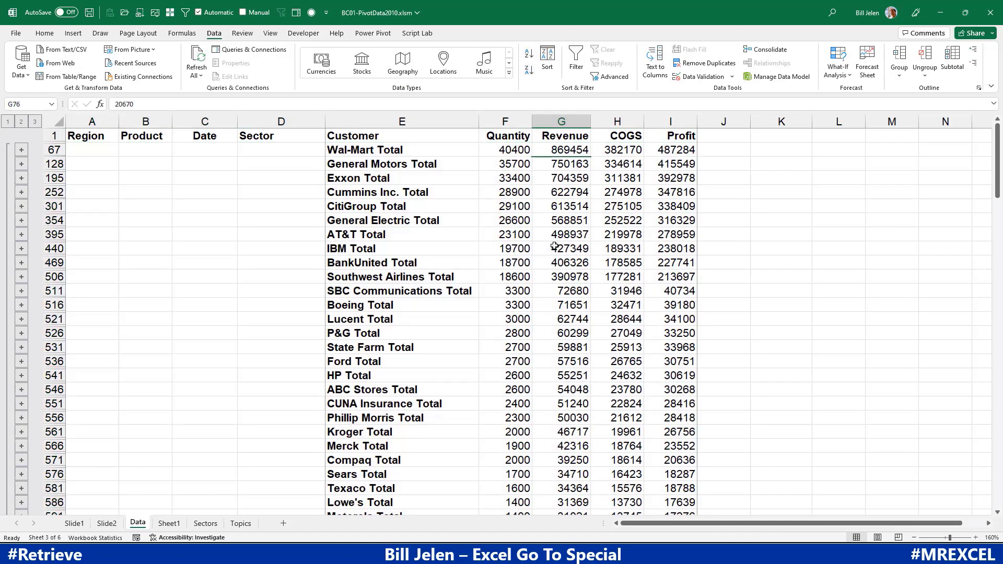
Expand the outline to full detail and examine the order of the Wal-Mart records down to their total row.
left_click(569, 150)
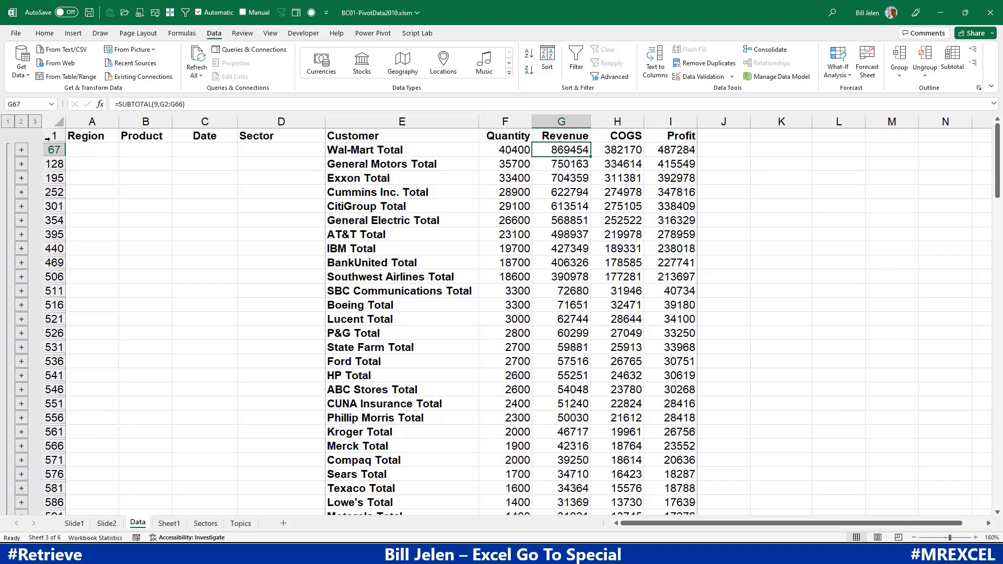
left_click(36, 122)
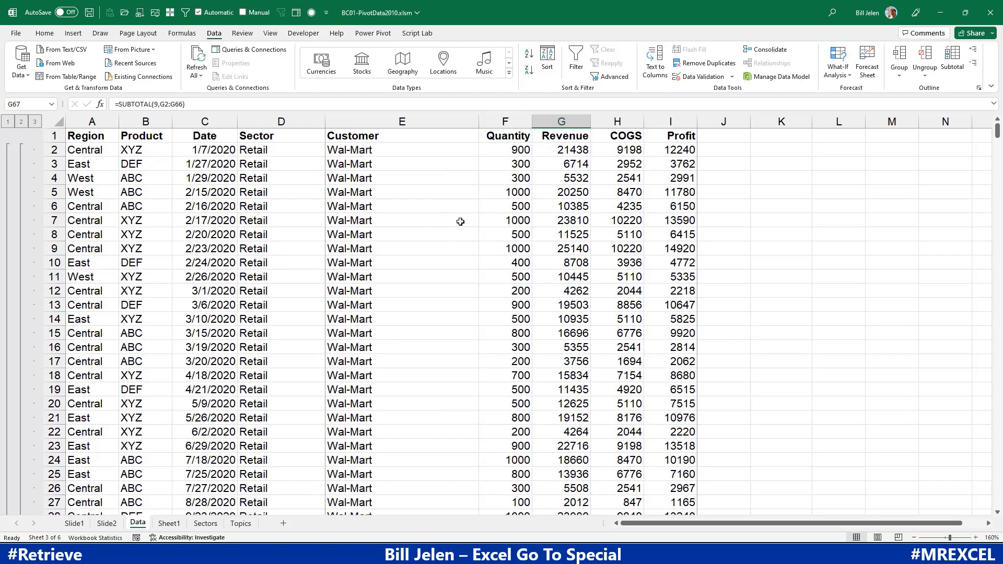
left_click(562, 150)
scroll(567, 183, "down", 6)
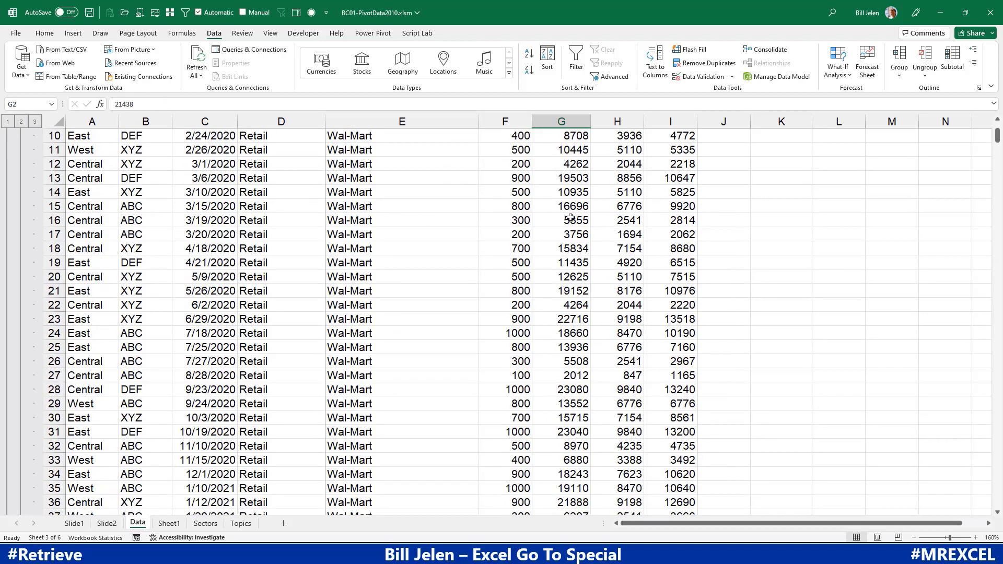
scroll(570, 218, "down", 3)
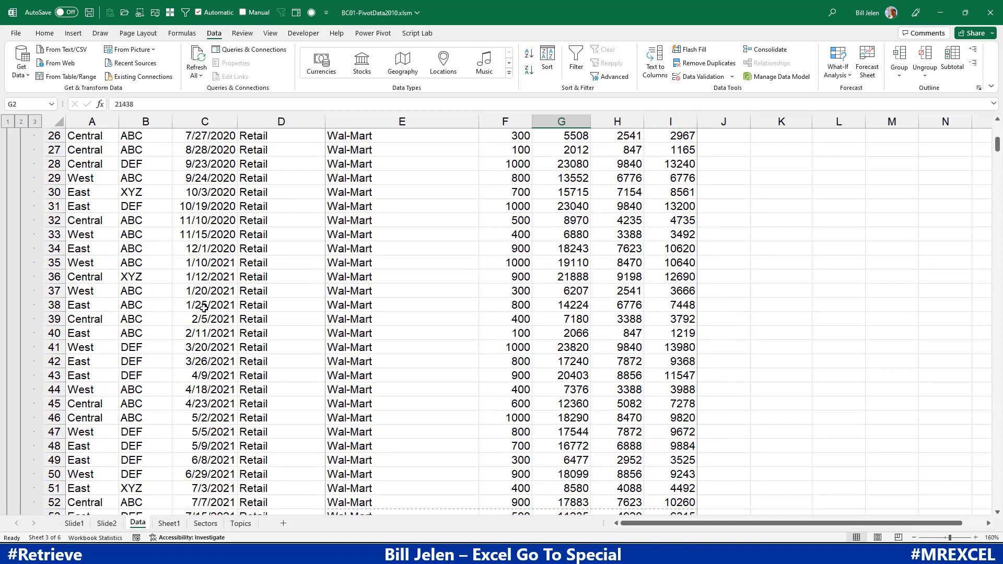
scroll(415, 305, "down", 7)
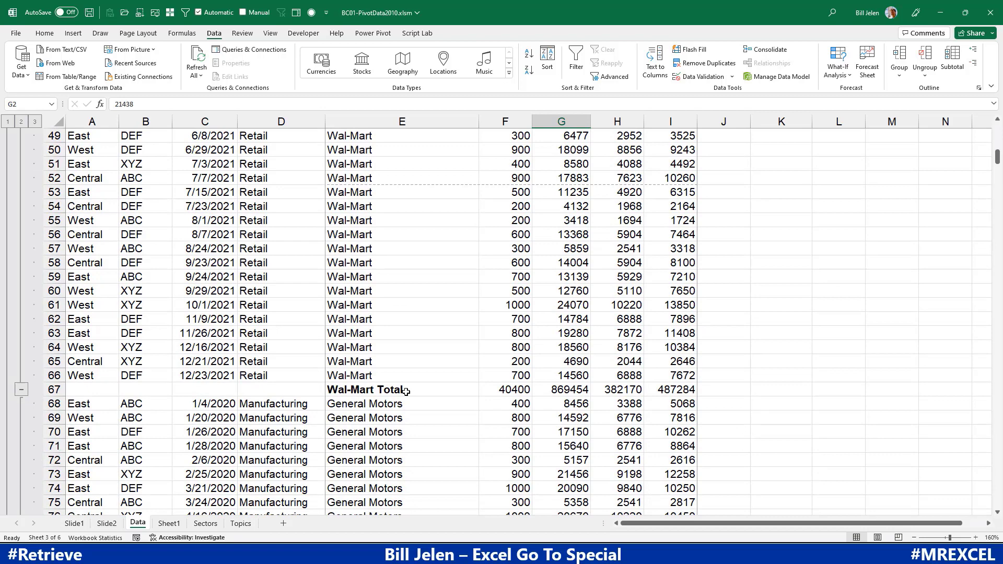
Collapse the outline back to the customer totals and check the print preview of the report.
left_click(21, 122)
scroll(334, 240, "up", 1)
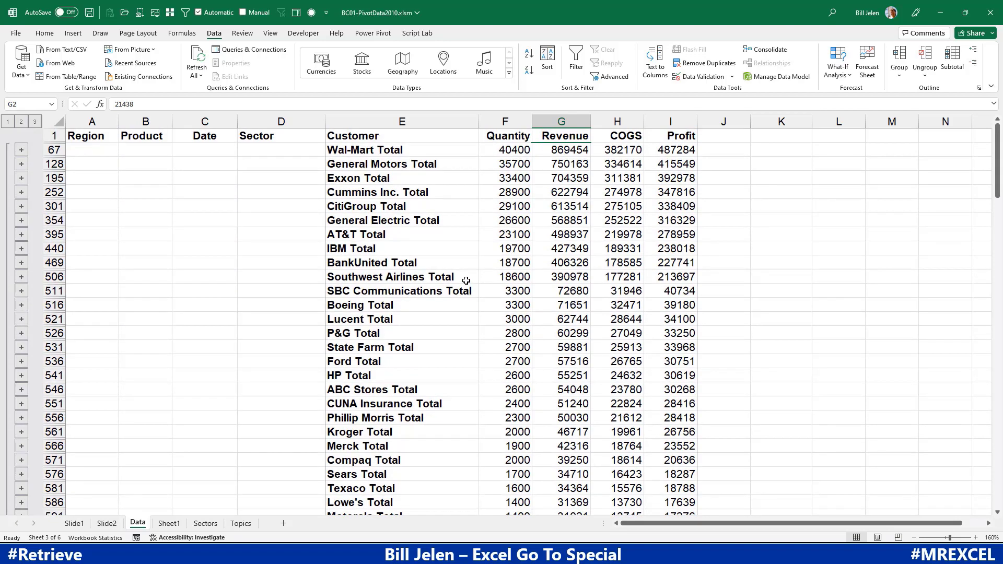
key("ctrl+p")
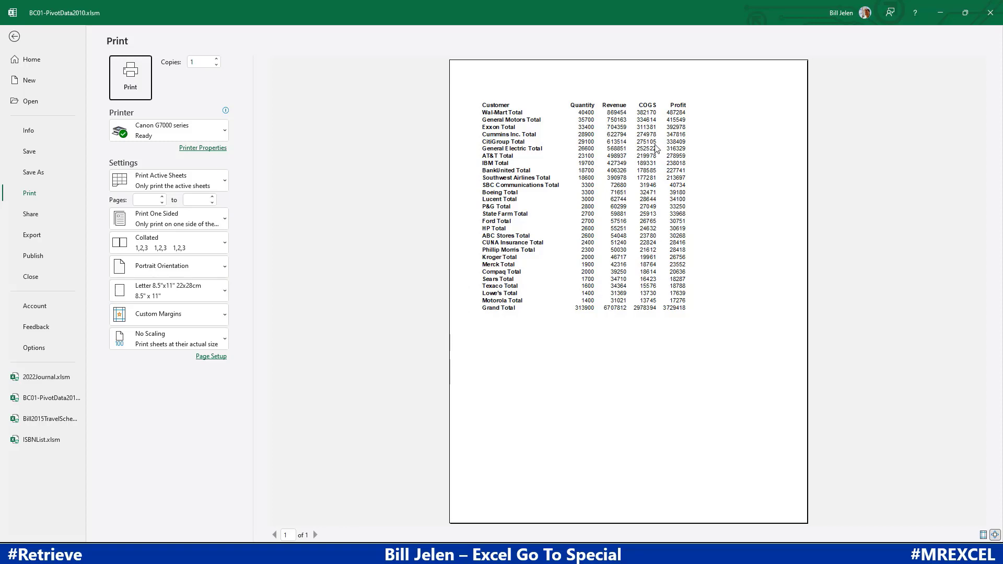
left_click(14, 37)
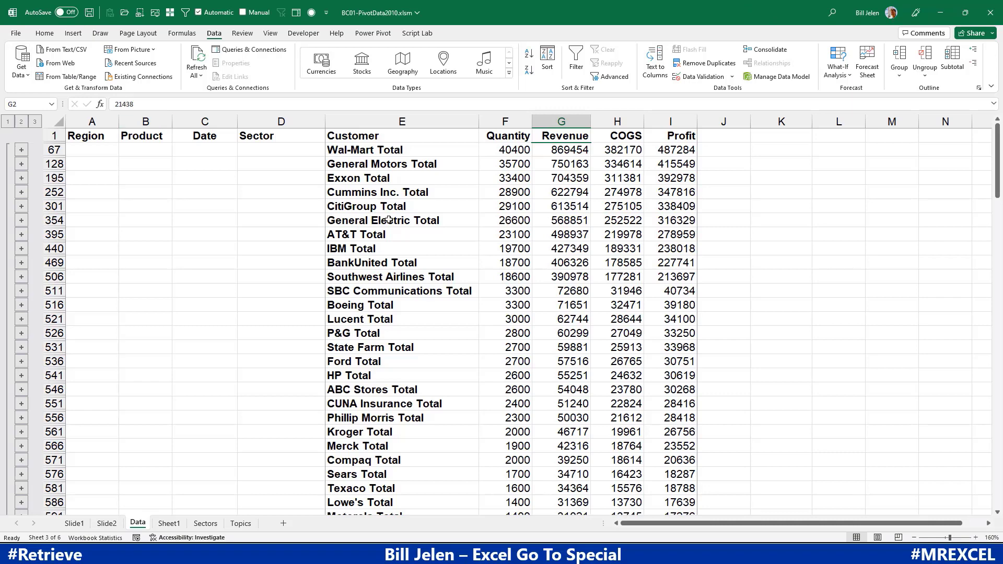
Select the collapsed report from the Customer header through the Profit grand total and copy it.
left_click(401, 137)
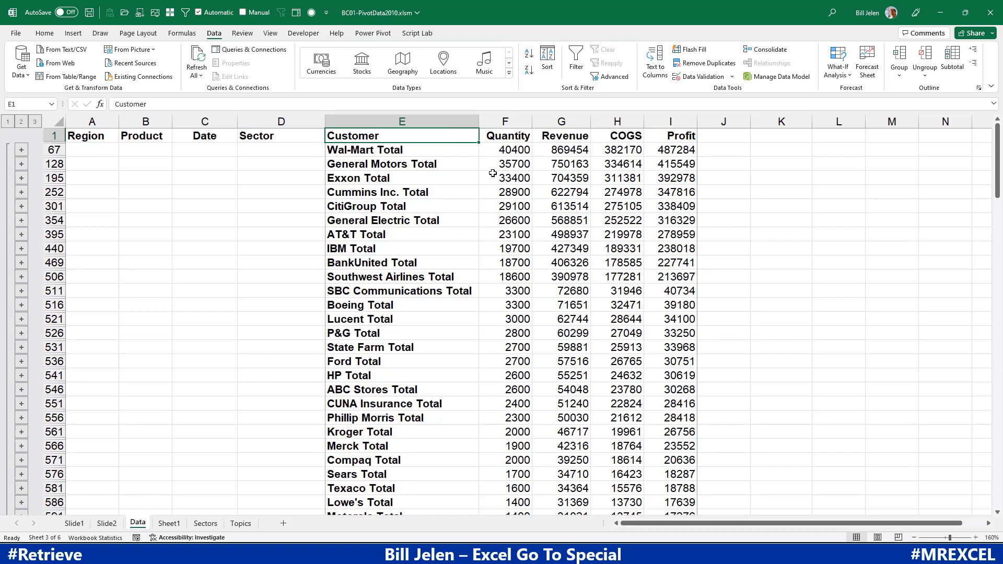
key("ctrl+a")
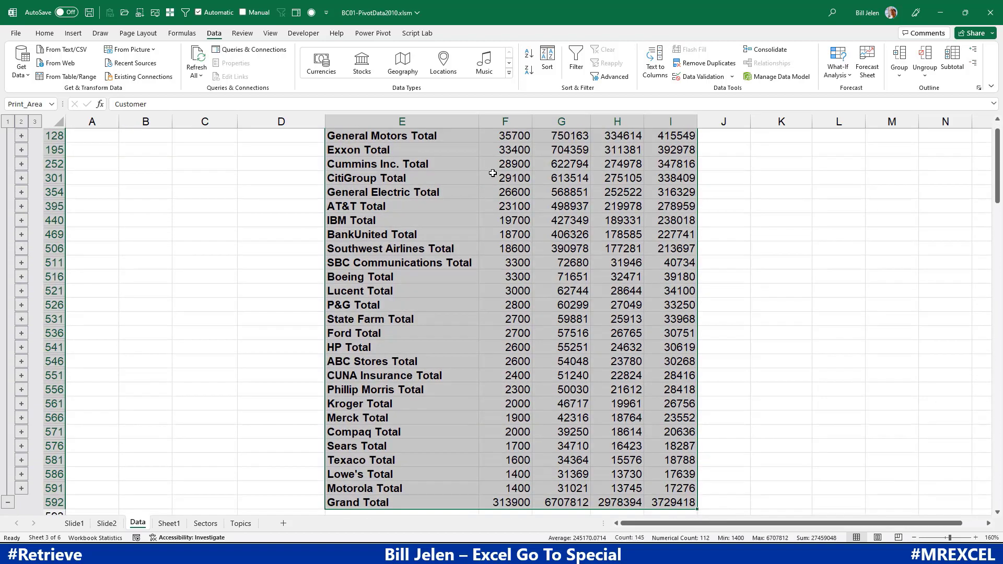
key("ctrl+c")
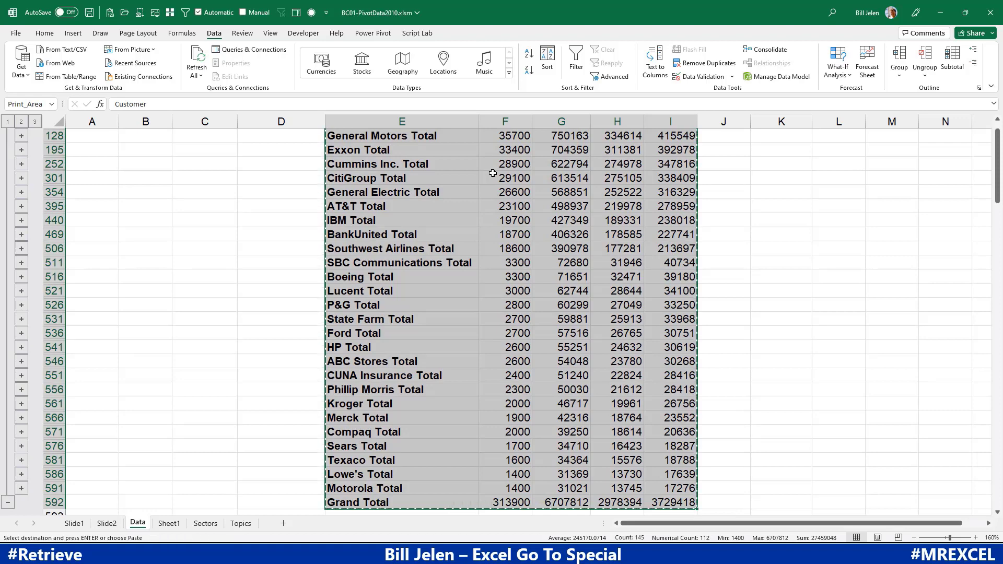
Paste the copied report into a new workbook and fit the Customer column to its contents.
key("ctrl+n")
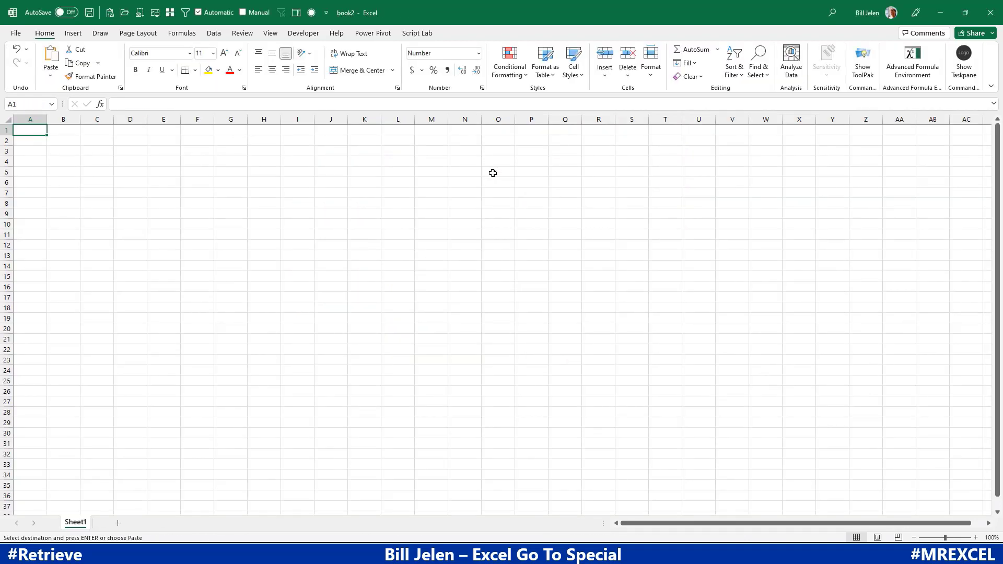
key("ctrl+v")
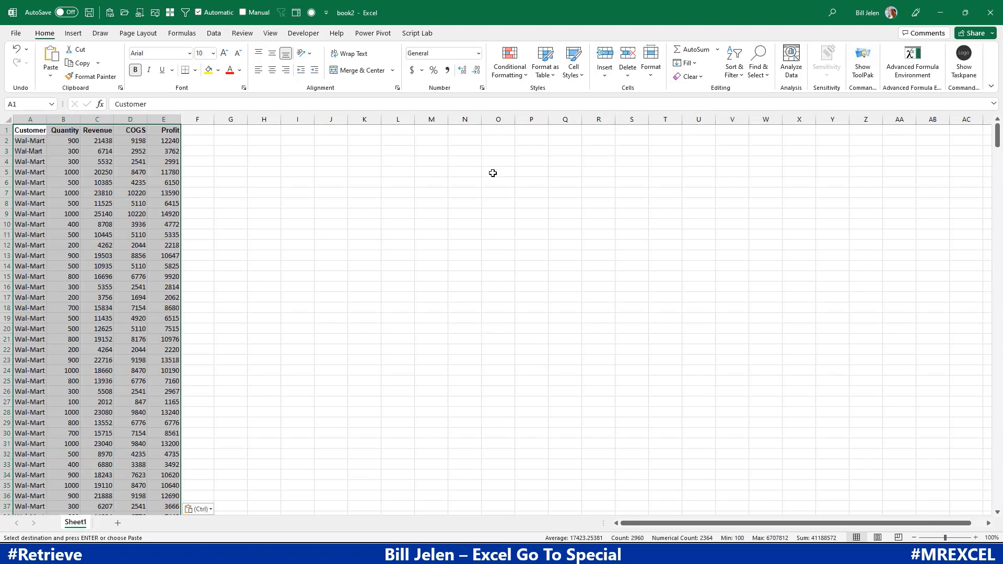
double_click(47, 119)
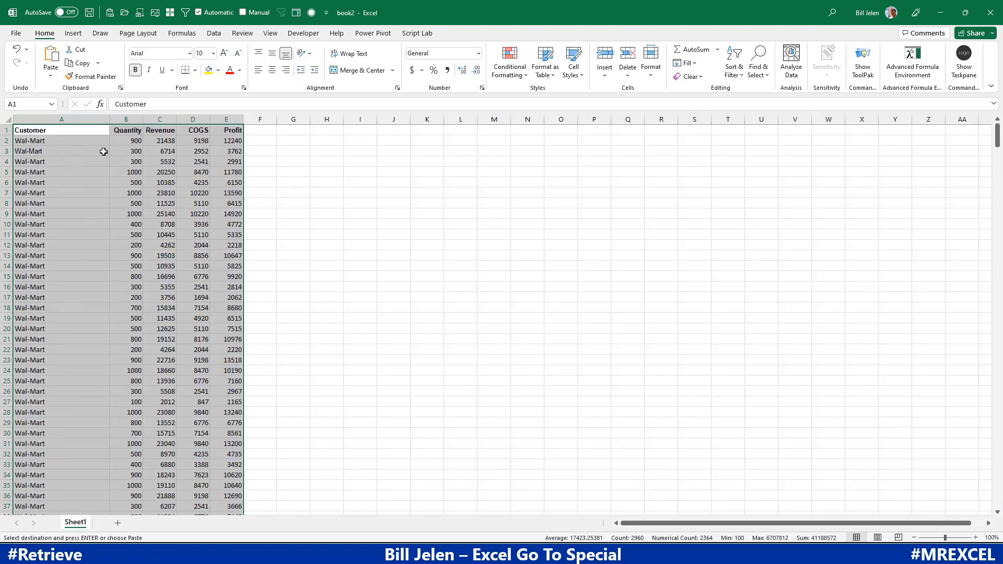
Examine the pasted rows down past the Wal-Mart total, and close the new workbook without saving.
left_click(104, 151)
key("Page_Down")
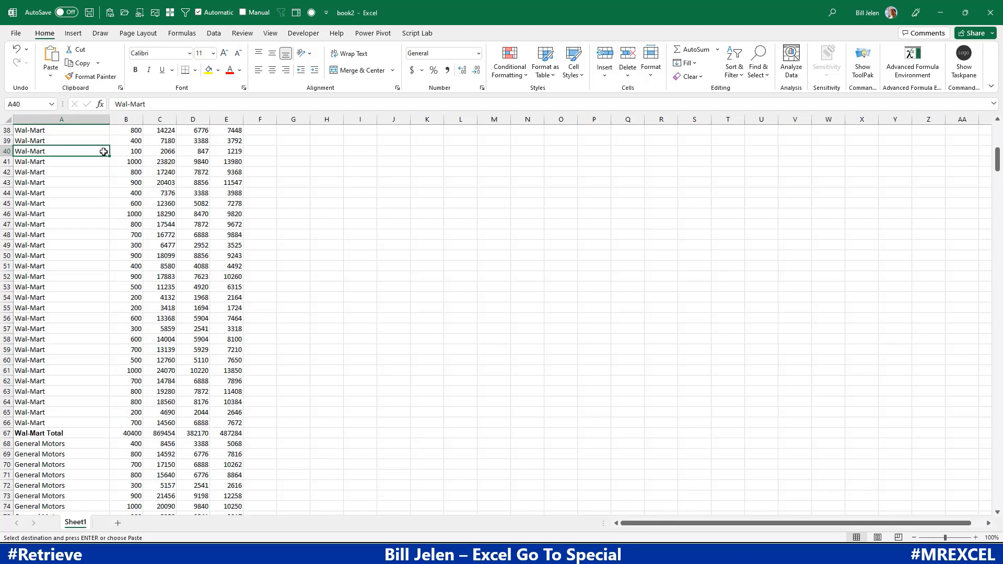
key("ctrl+w")
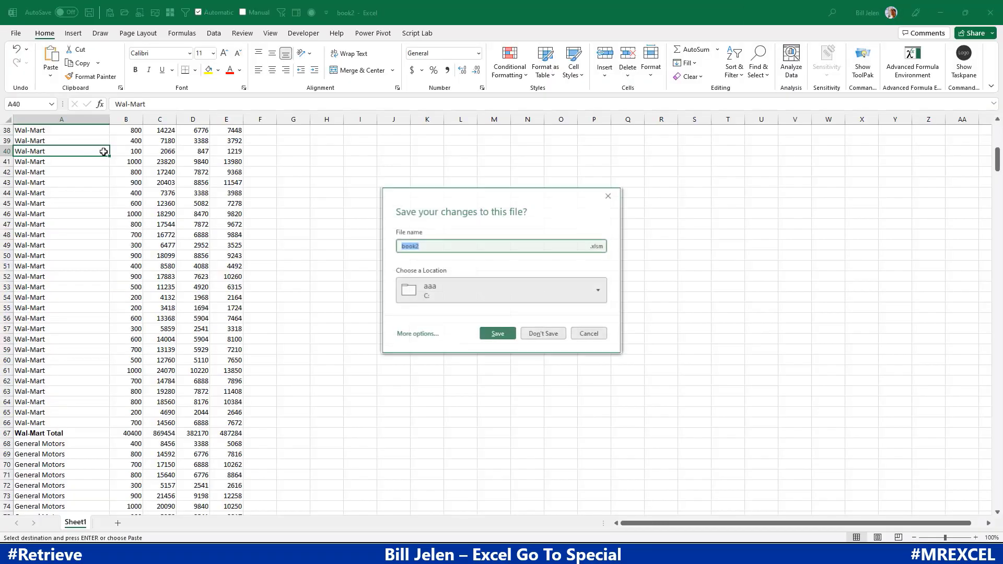
left_click(537, 332)
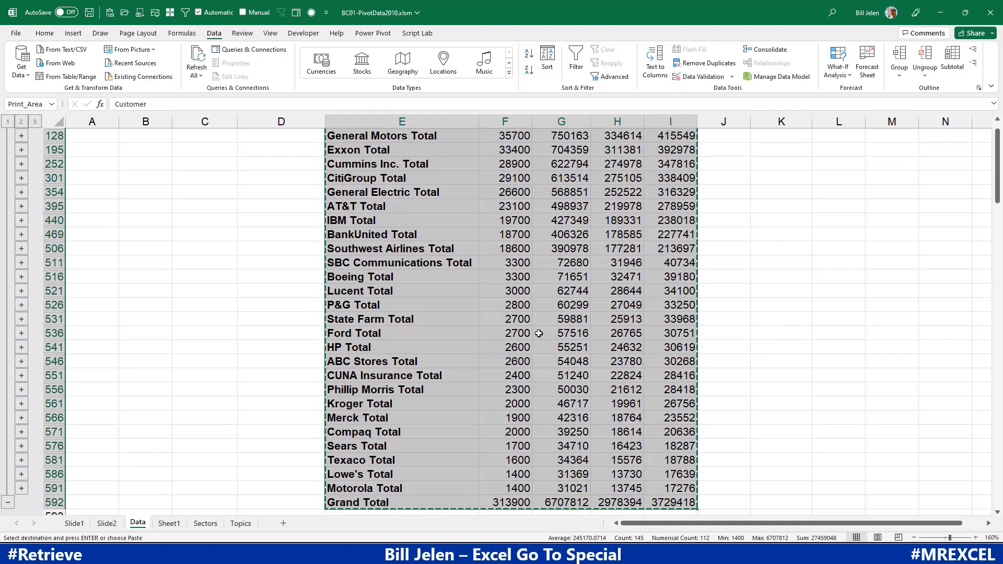
Restrict the selected report range to visible cells only with Go To Special and copy those cells.
scroll(539, 333, "up", 1)
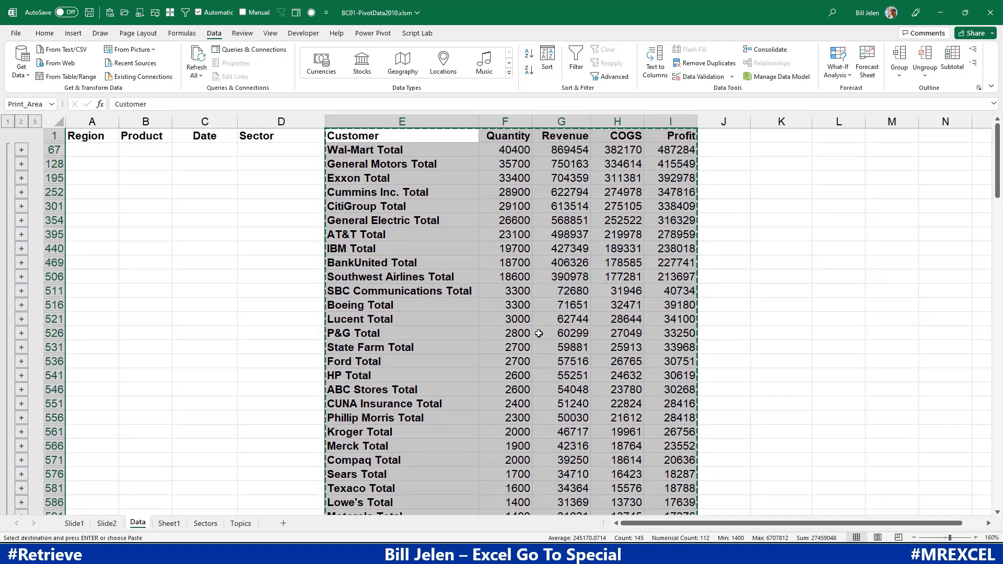
key("ctrl+g")
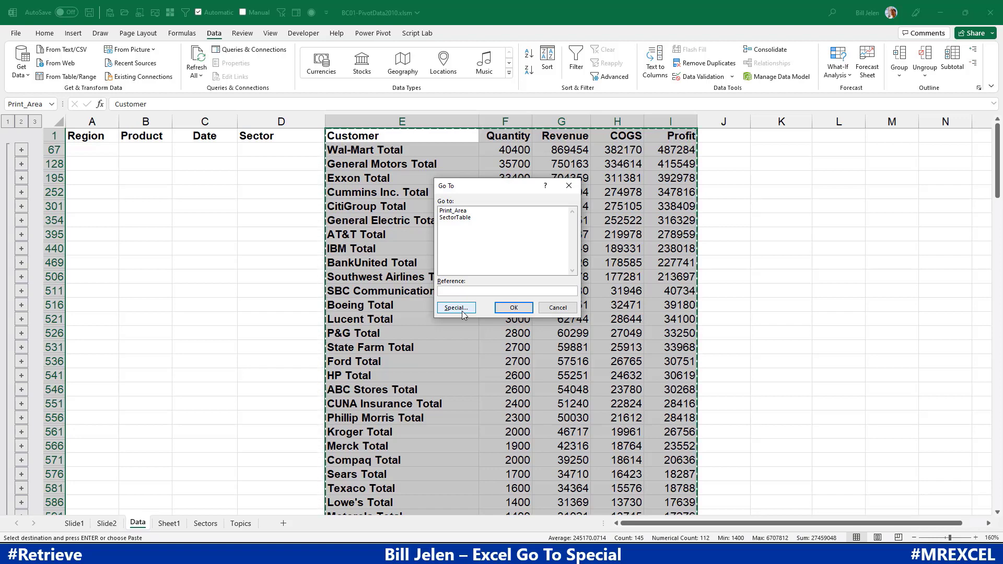
left_click(462, 313)
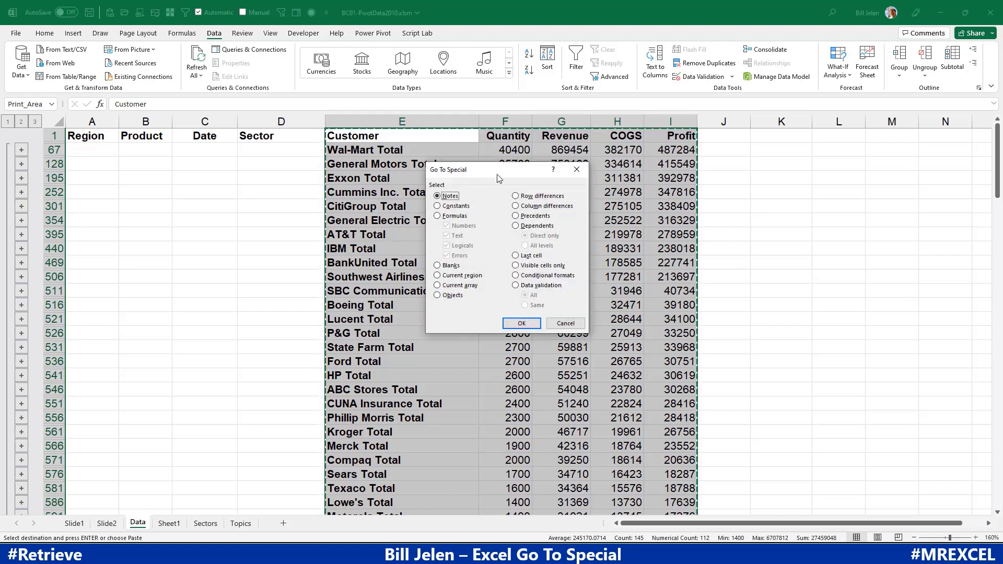
left_click_drag(496, 170, 219, 165)
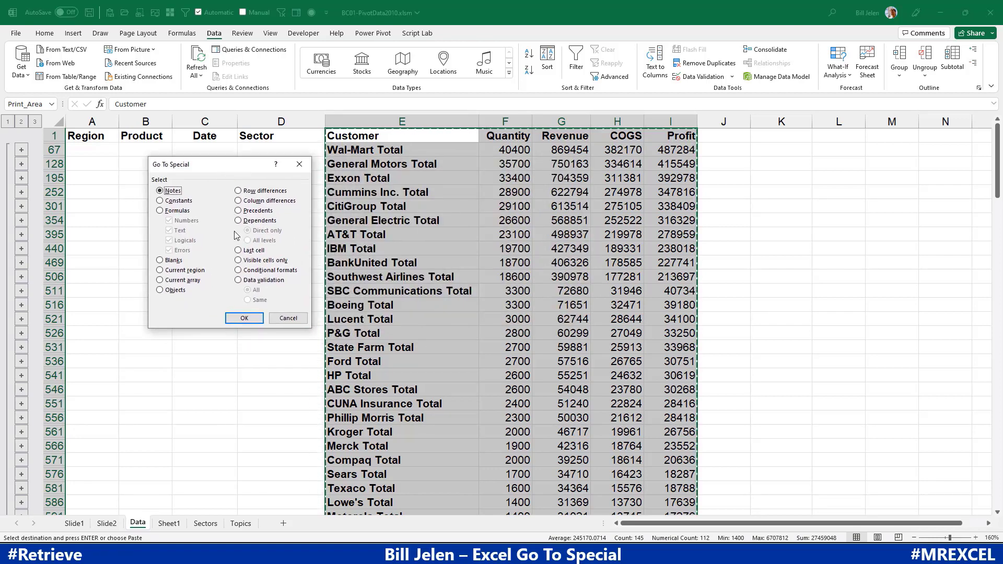
left_click(239, 260)
left_click(243, 318)
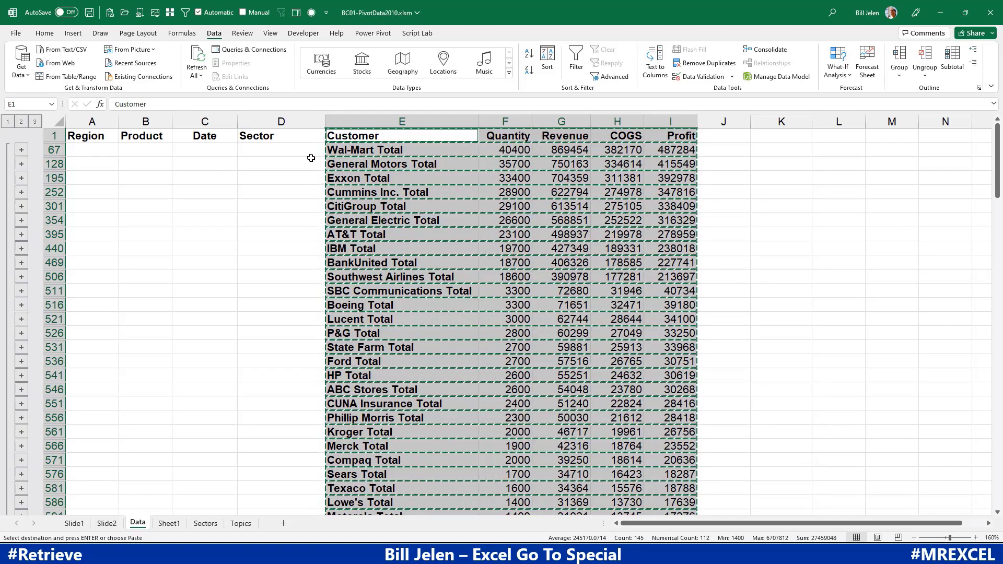
Paste the visible customer totals into another new workbook, fit the Customer column, and check the Wal-Mart values across its row.
key("ctrl+n")
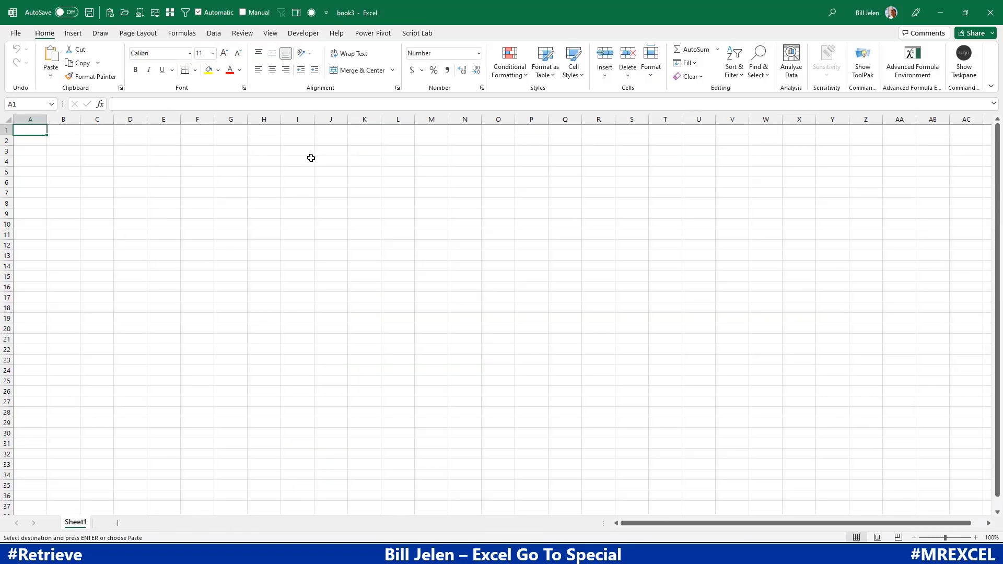
key("ctrl+v")
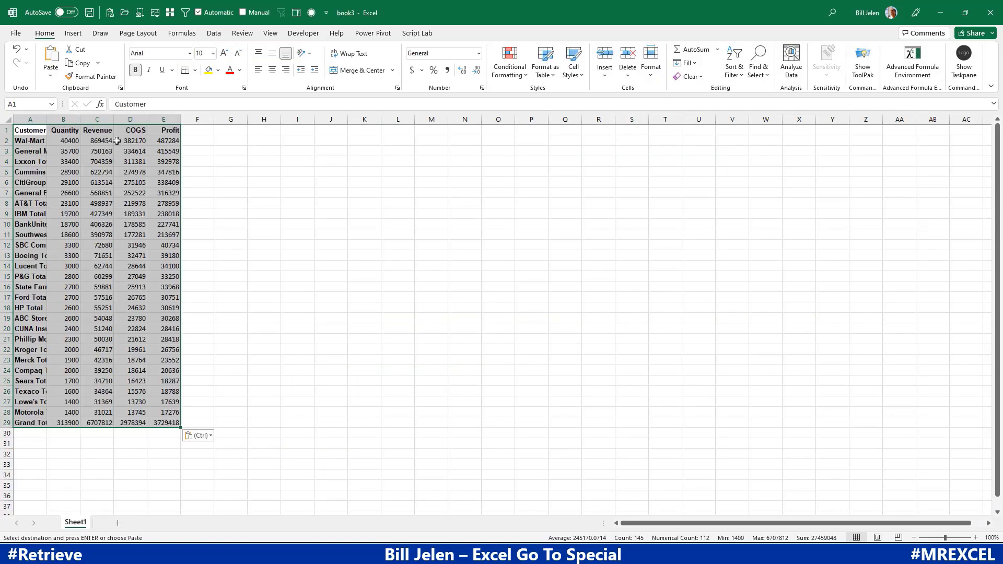
double_click(46, 119)
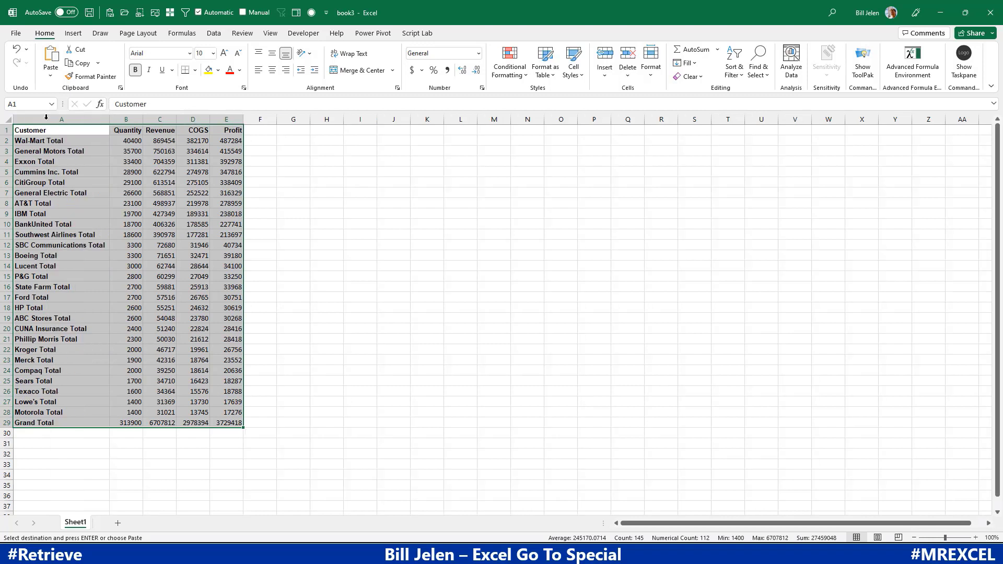
left_click(127, 140)
key("Right")
key("Right")
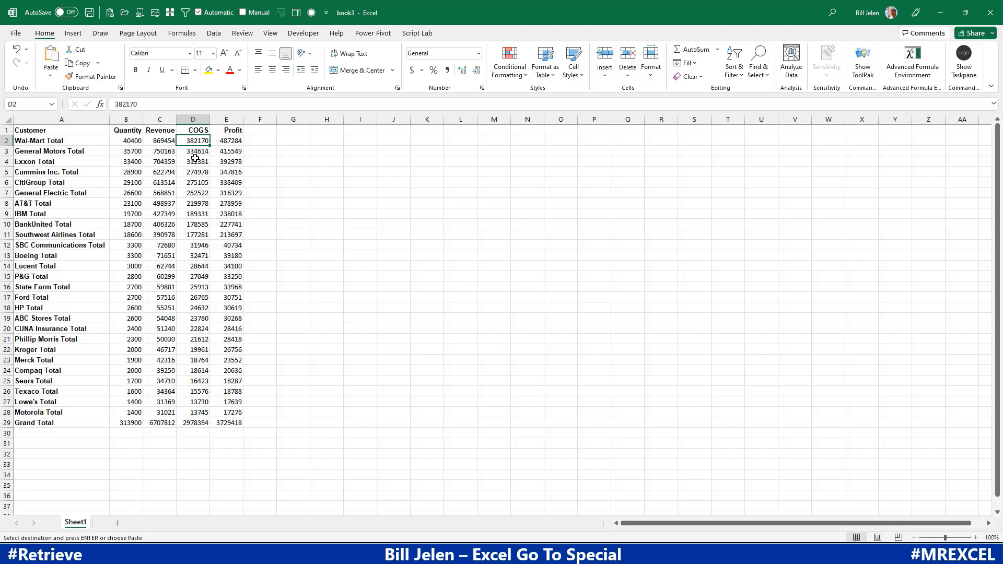
Close the workbook holding the pasted totals without saving and cancel the copy mode on the Data sheet.
left_click(323, 172)
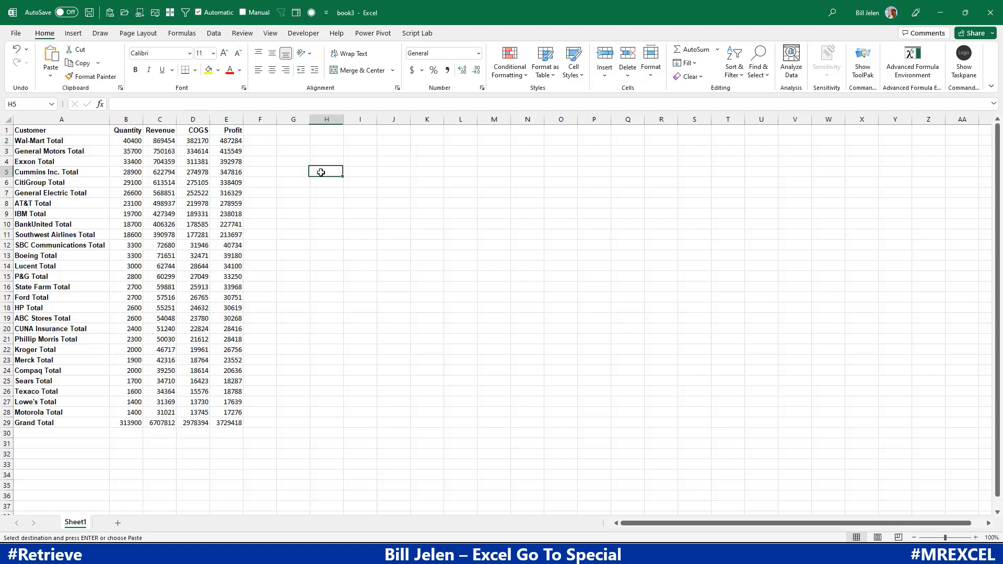
key("alt+f")
key("c")
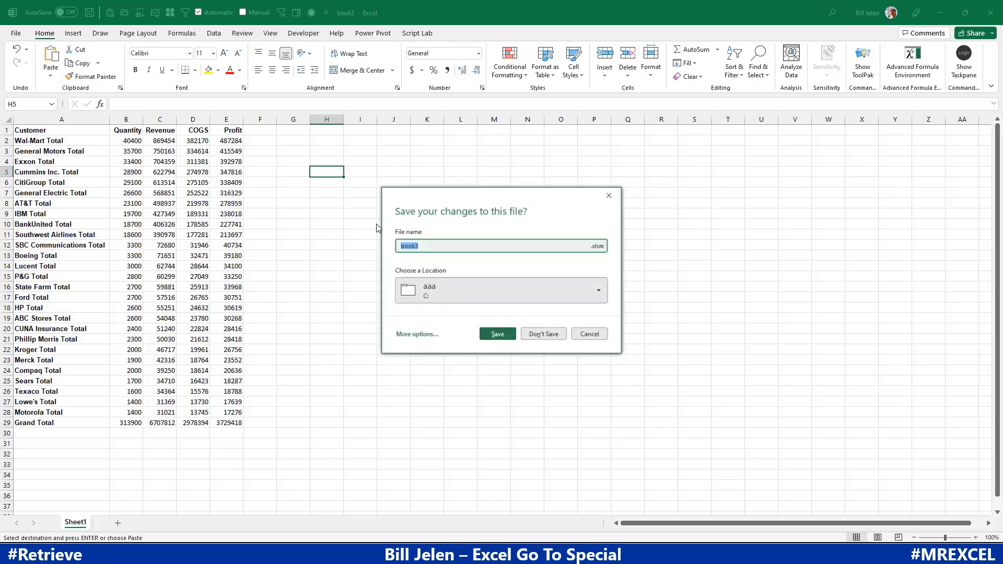
left_click(536, 336)
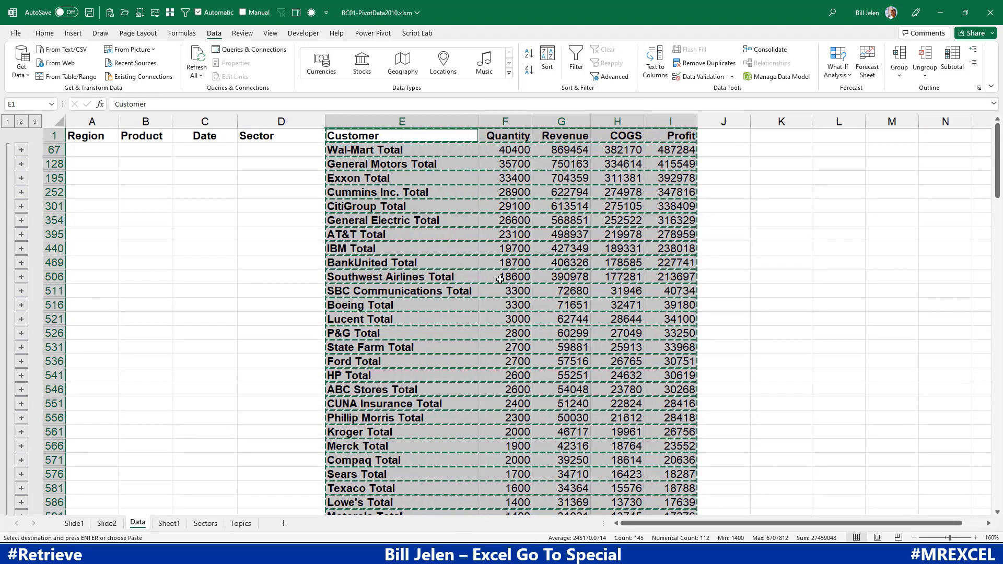
key("Escape")
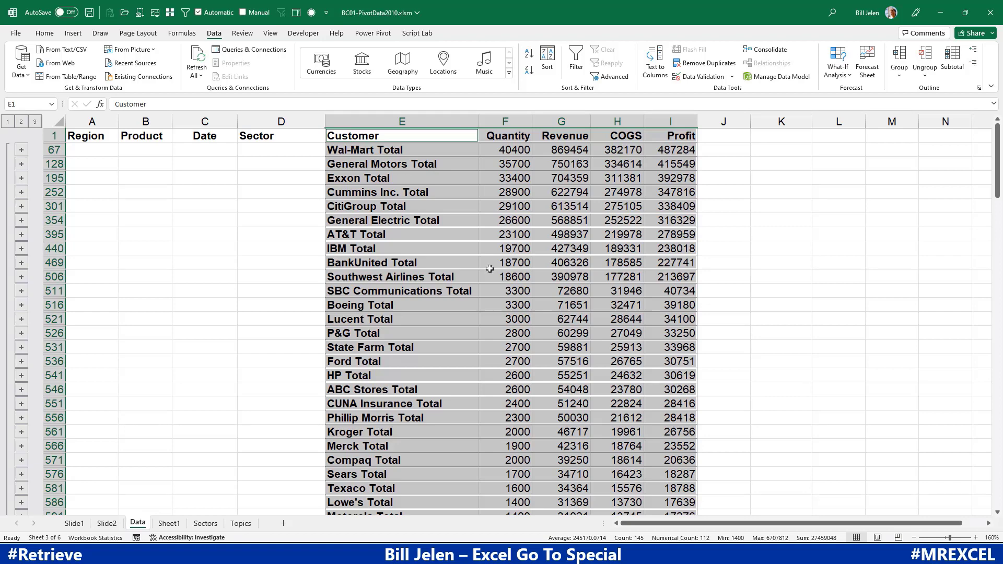
left_click(42, 36)
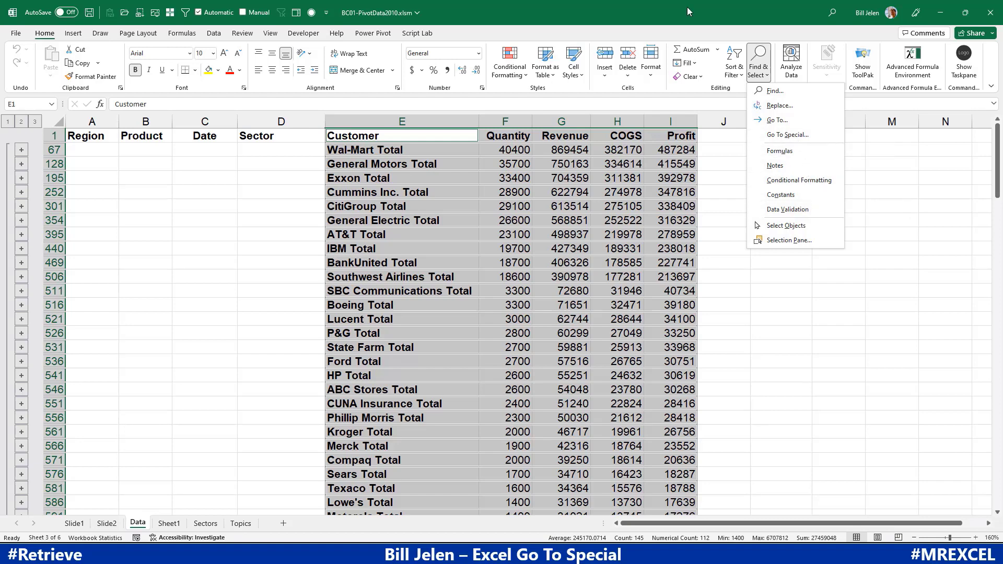
key("Escape")
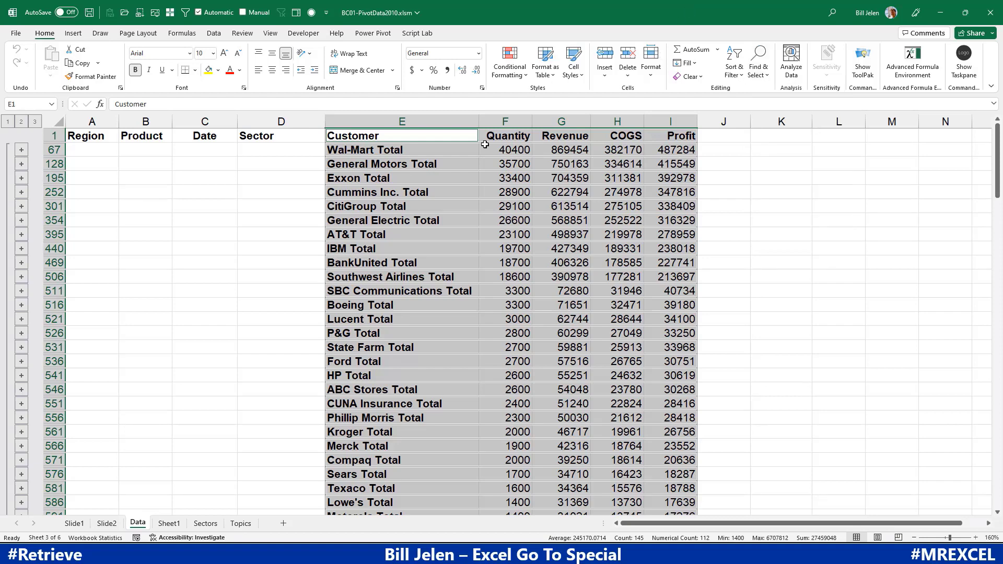
left_click(416, 135)
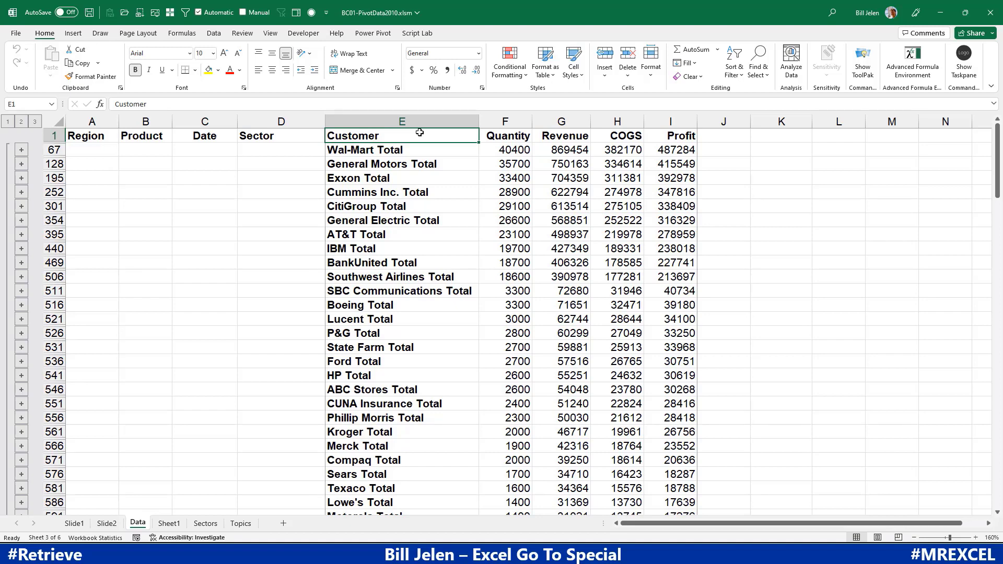
key("F5")
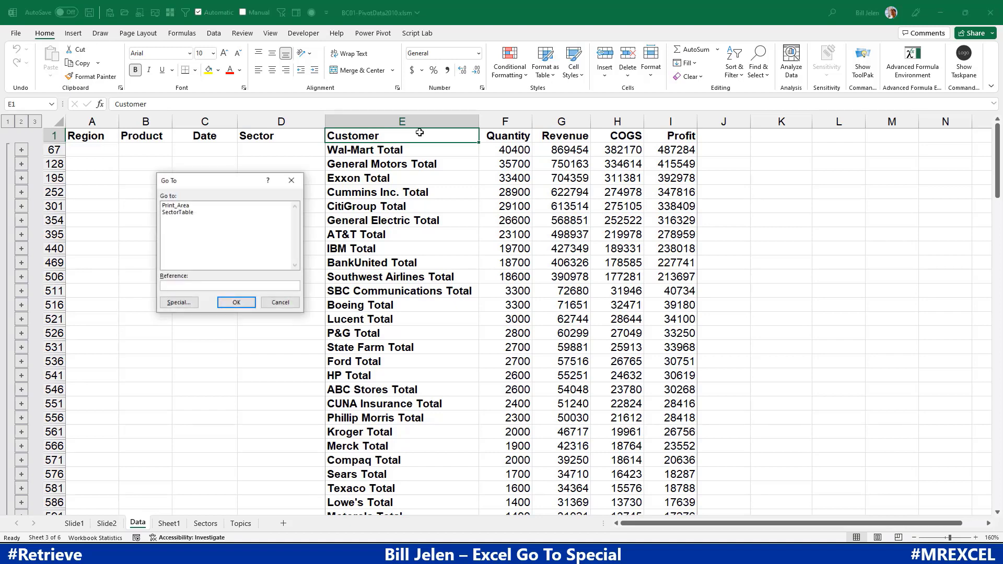
left_click(178, 303)
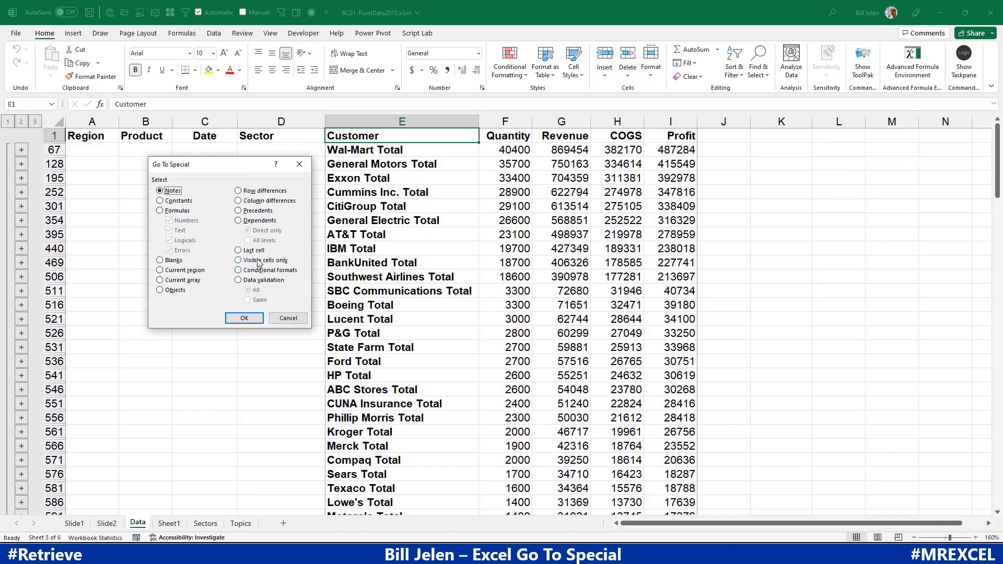
left_click(288, 318)
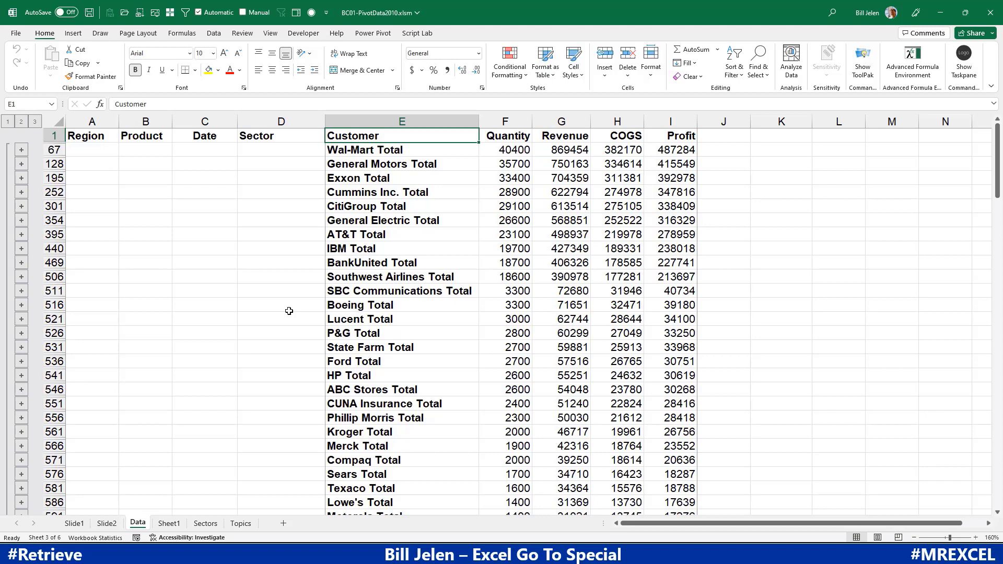
Select the report from the Customer header to the last used cell, limited to visible cells only with Go To Special.
key("ctrl+shift+End")
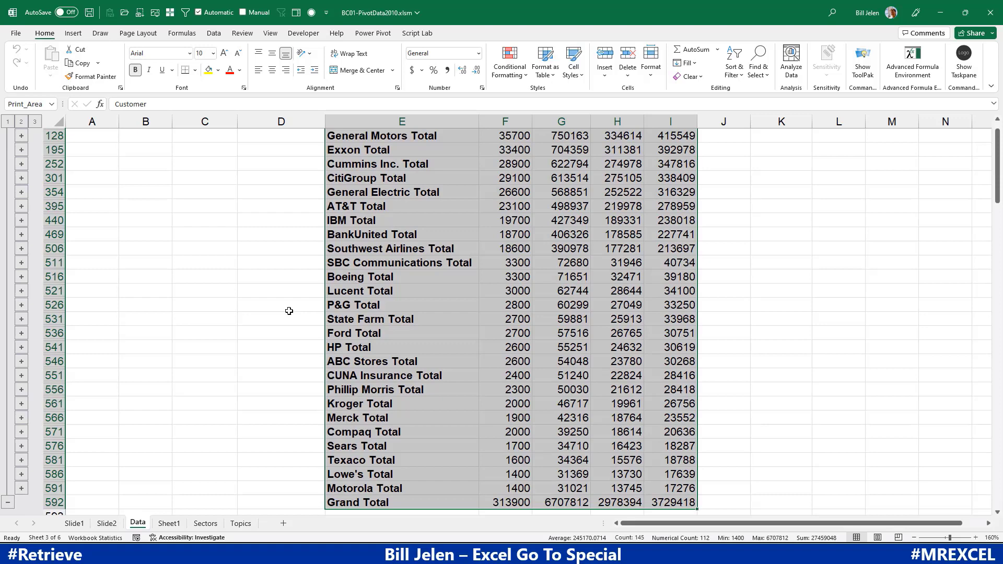
key("F5")
key("alt+s")
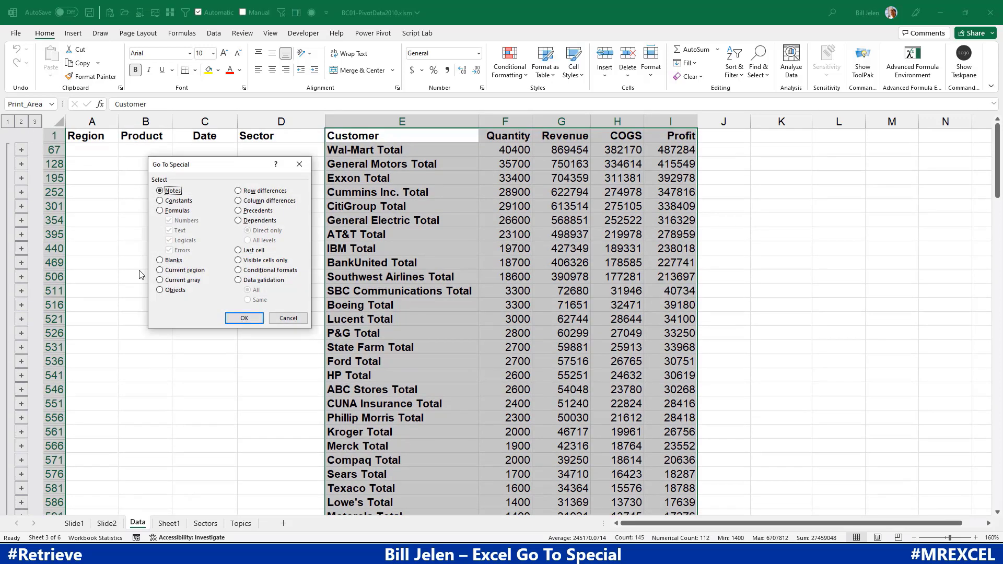
left_click(238, 260)
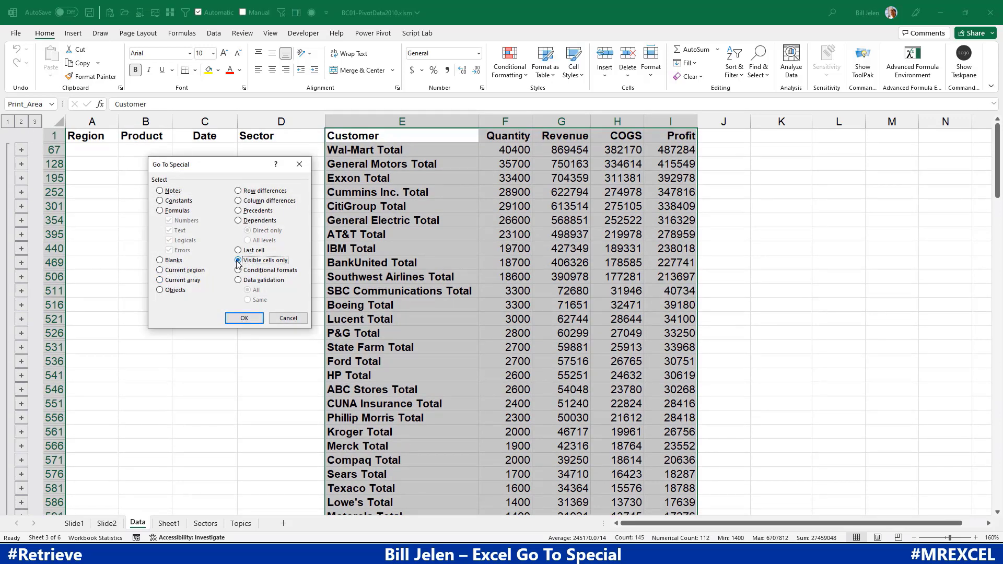
left_click(284, 317)
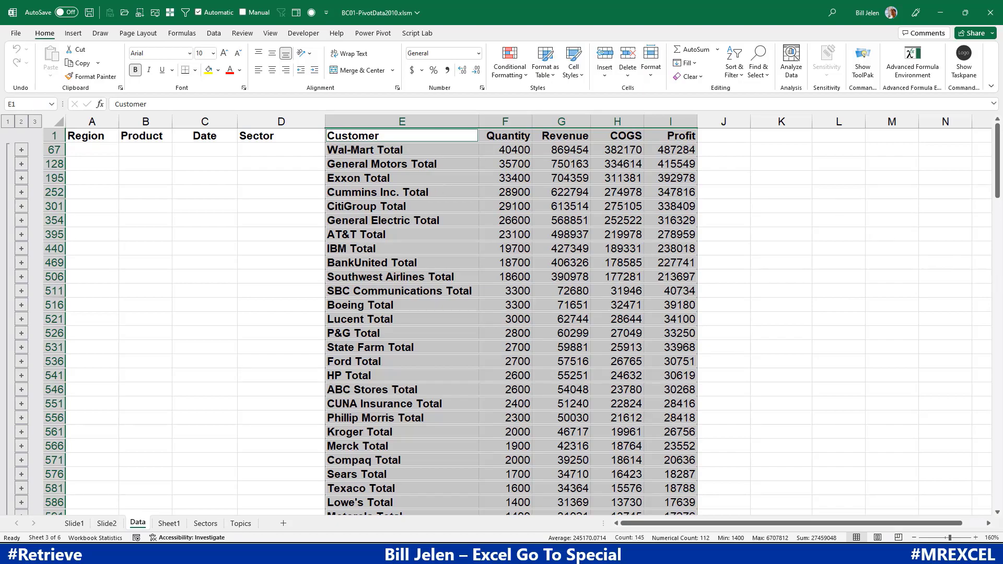
key("ctrl+c")
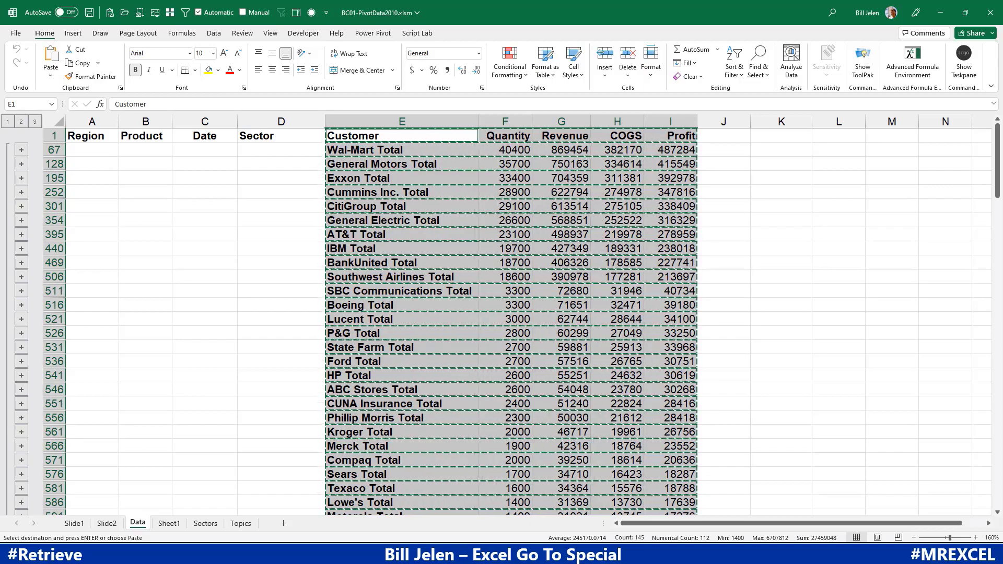
key("ctrl+g")
key("alt+s")
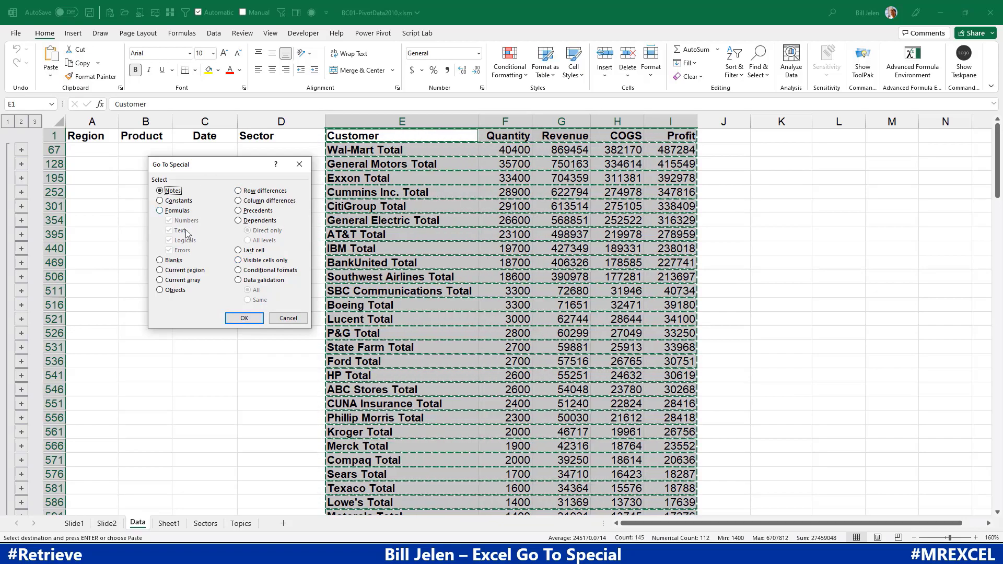
left_click(288, 318)
key("Escape")
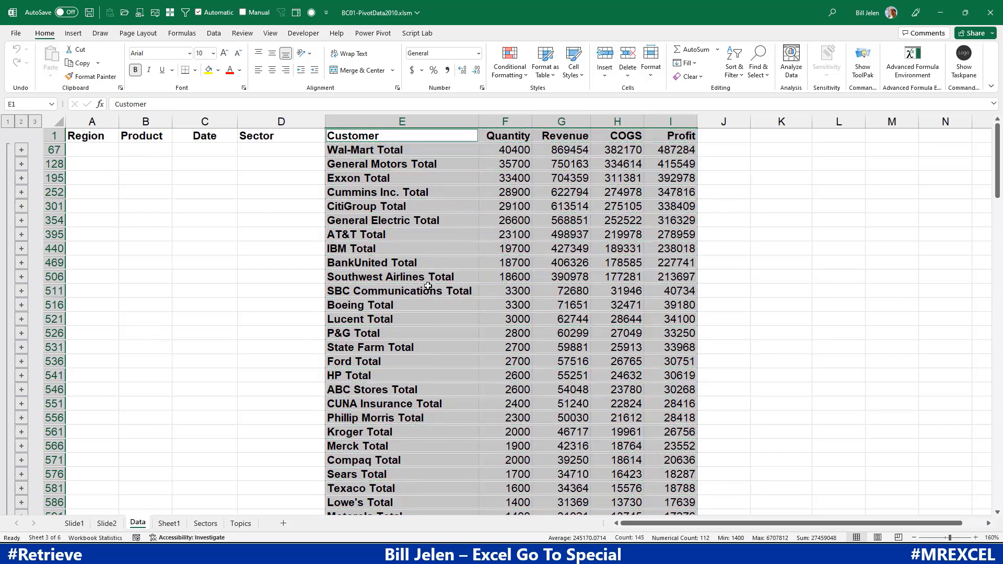
Open the Quick Access Toolbar customization, locate Select Visible Cells in the All Commands list, and close the options.
left_click(358, 145)
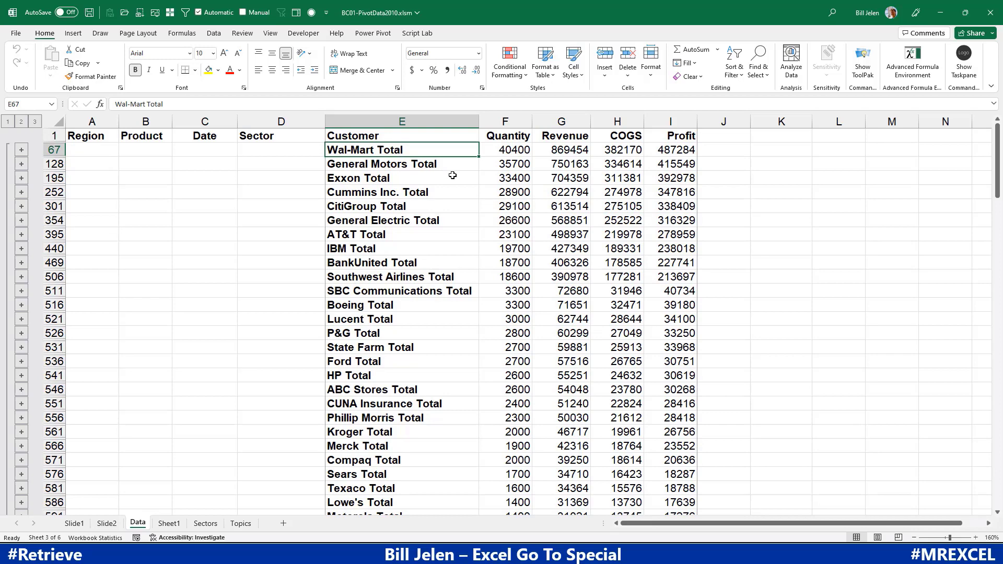
right_click(140, 16)
key("Escape")
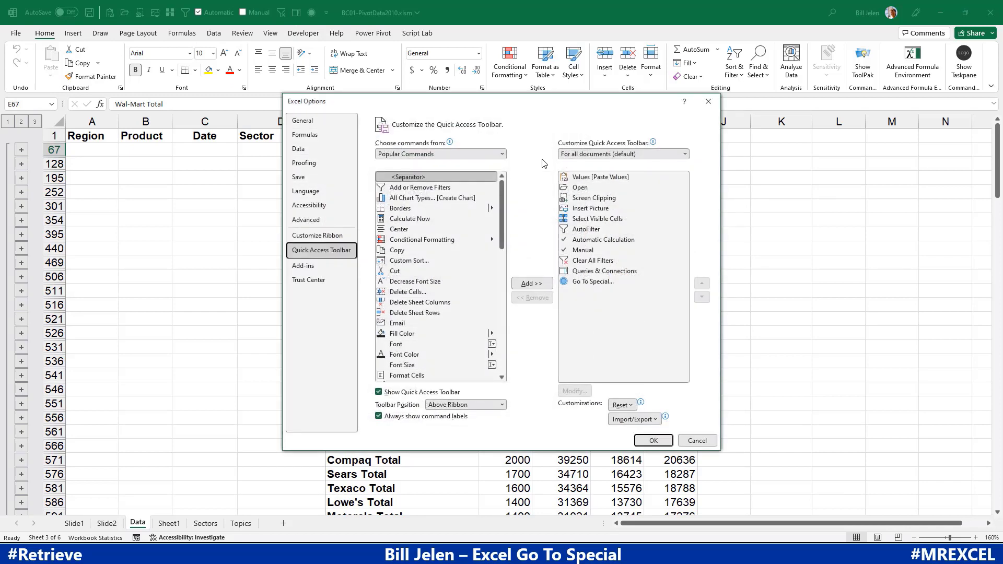
left_click_drag(502, 209, 498, 336)
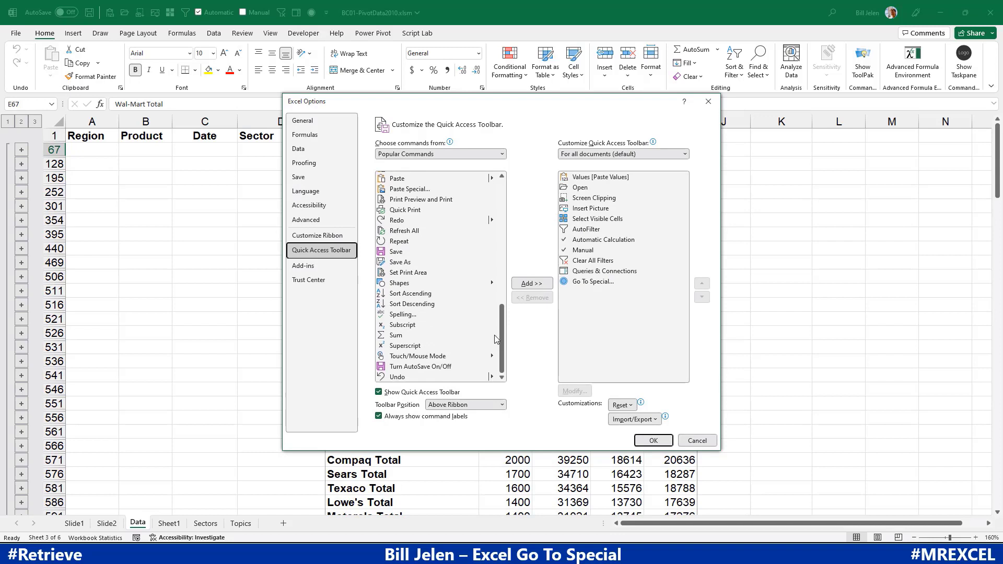
left_click(501, 155)
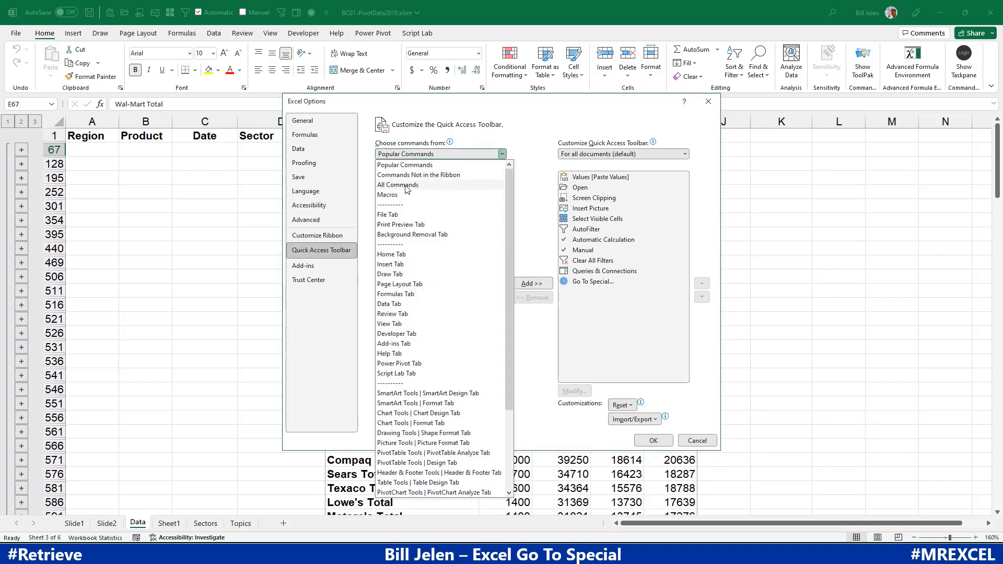
key("Escape")
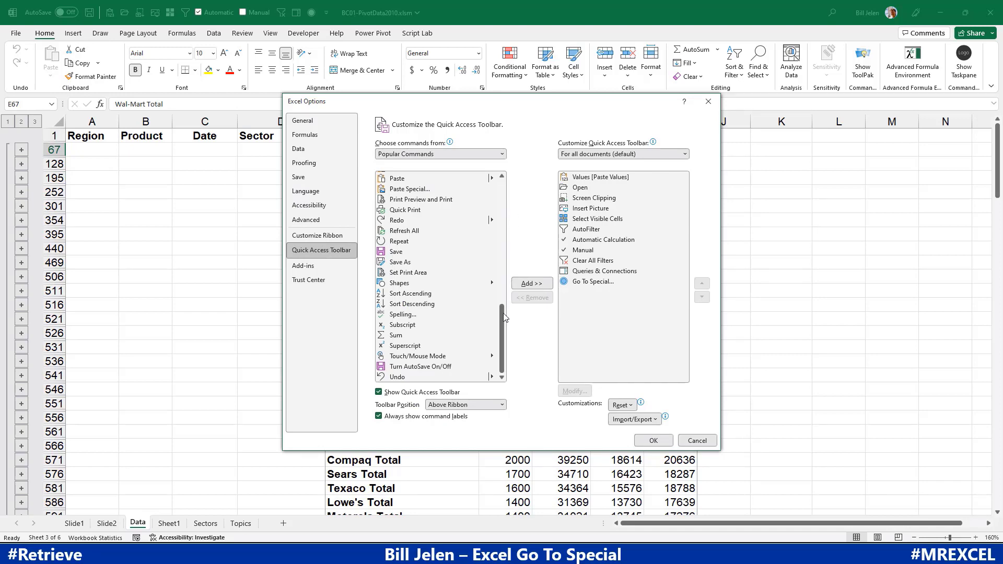
left_click_drag(502, 187, 500, 338)
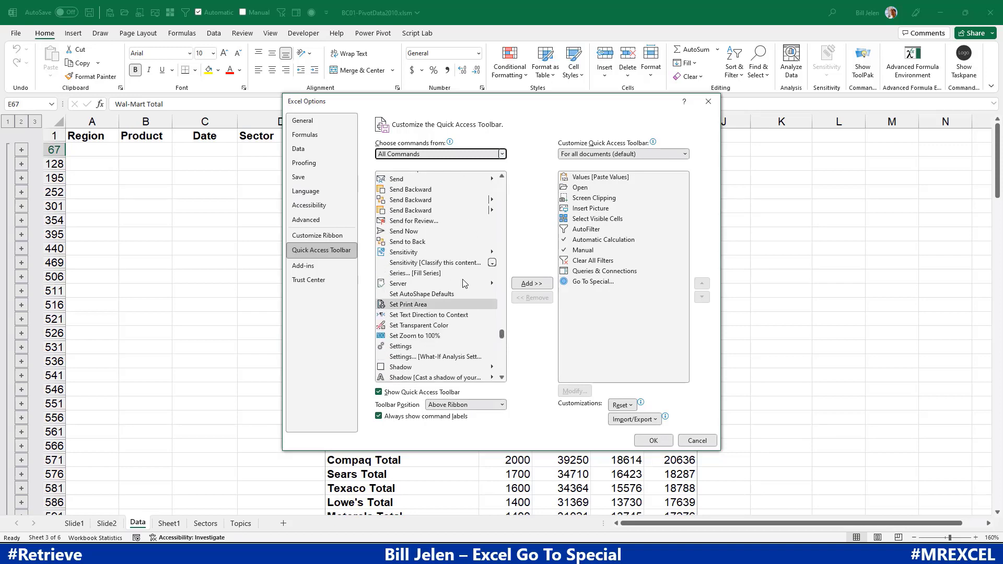
scroll(427, 236, "up", 2)
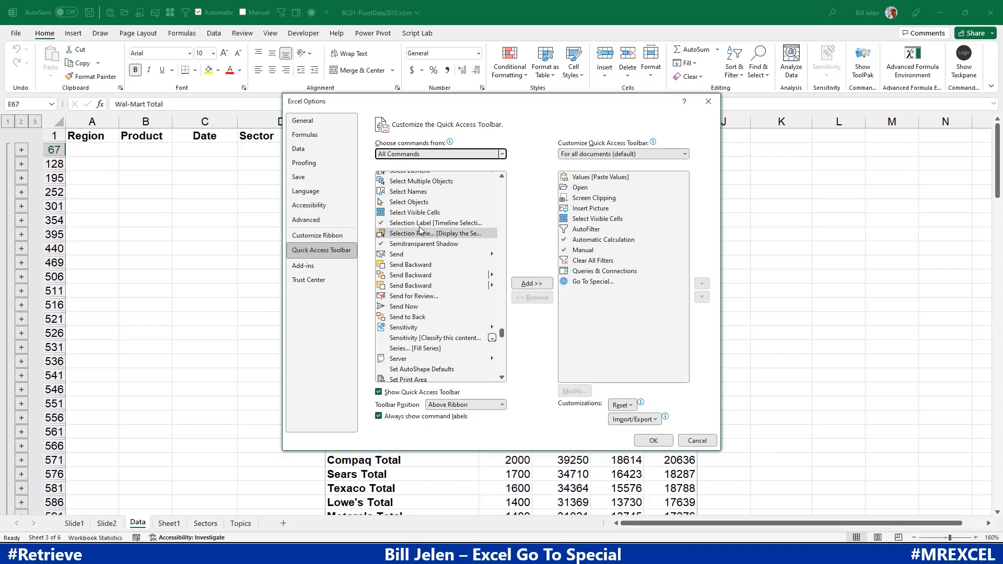
left_click(418, 212)
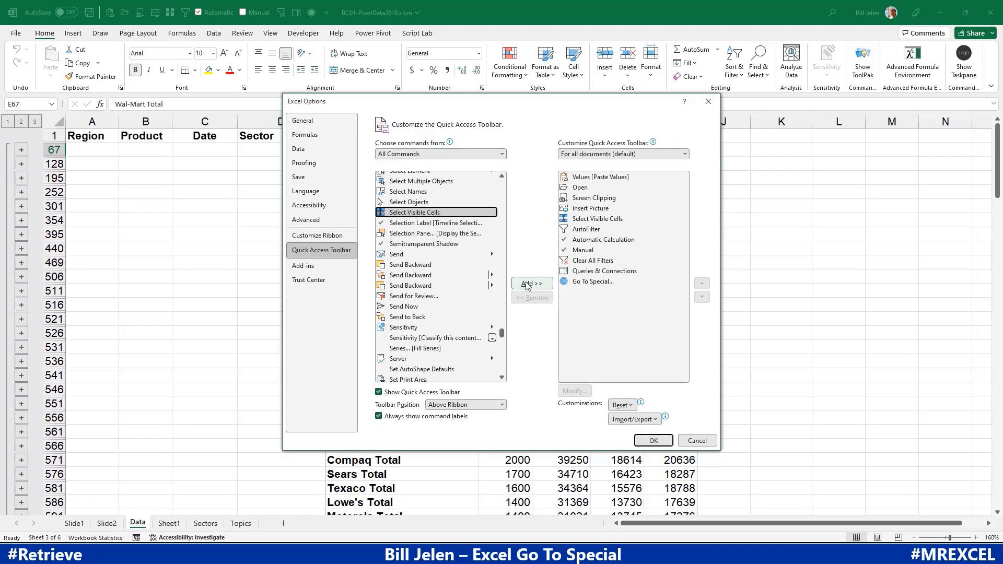
left_click(647, 442)
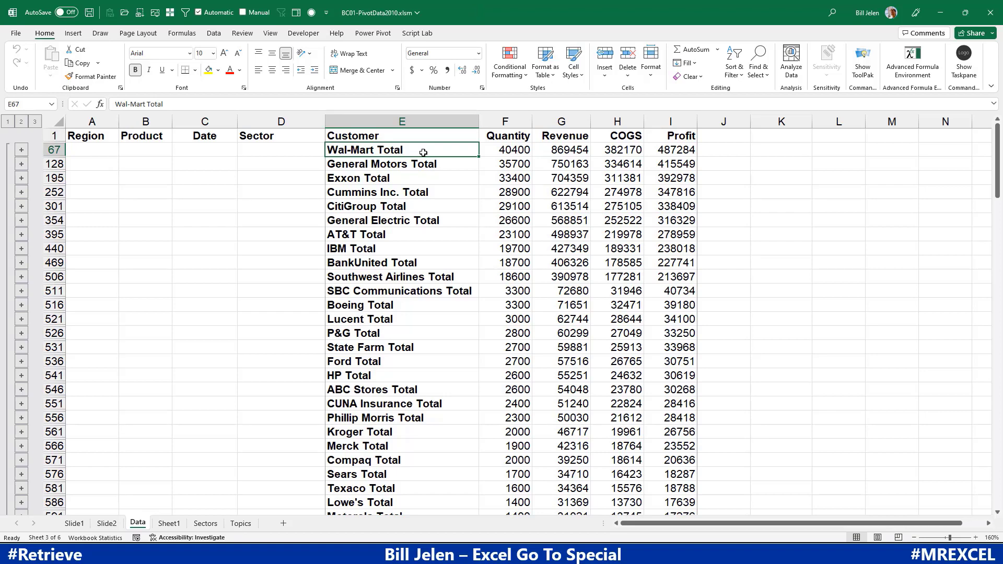
Expand the outline to all detail rows, examine the rows around the Wal-Mart Total, and collapse it back to customer totals.
key("Down")
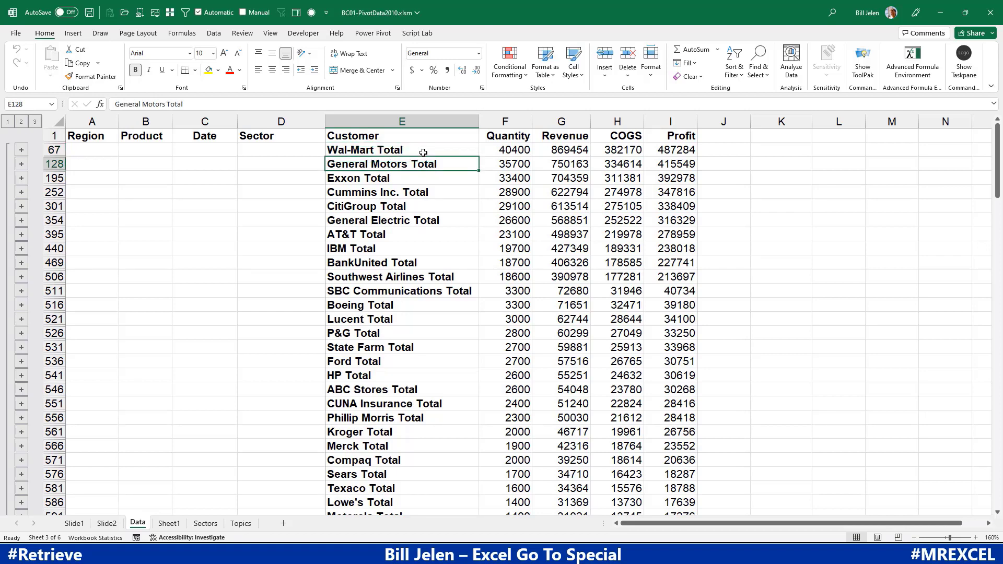
left_click(35, 122)
scroll(437, 275, "down", 8)
scroll(437, 275, "down", 11)
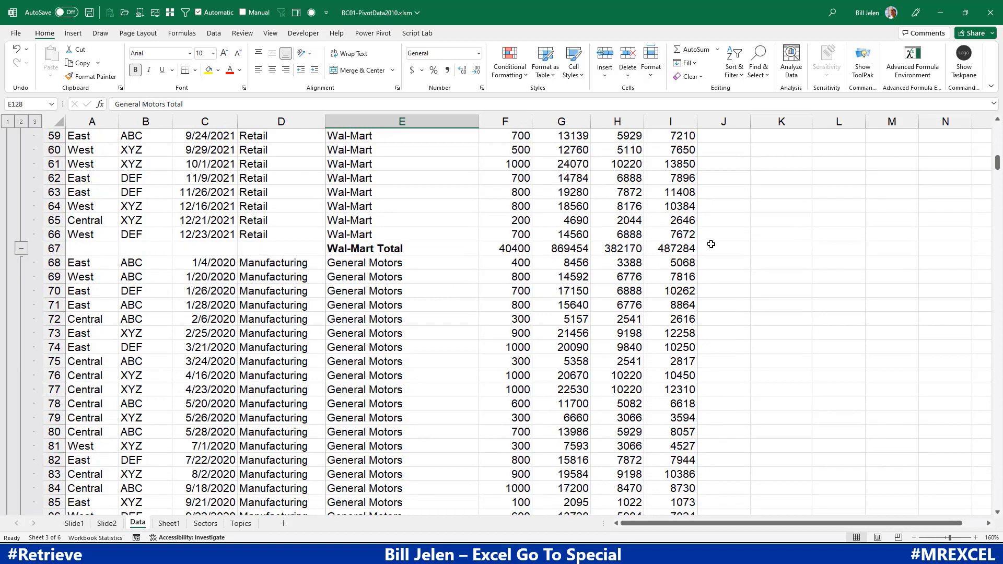
left_click(21, 121)
key("Up")
scroll(273, 177, "up", 1)
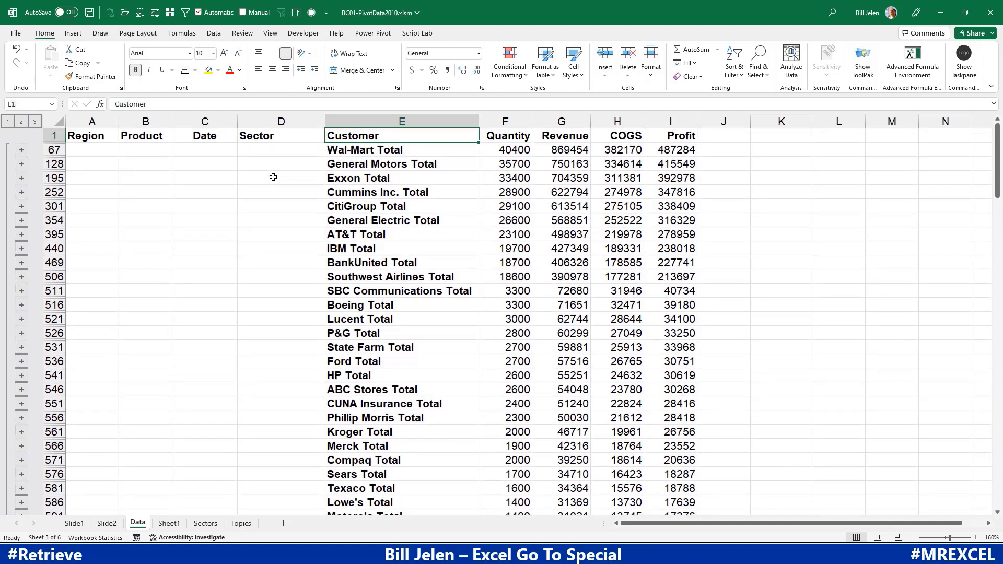
Bold the Quantity to Profit range from the Wal-Mart Total through the Grand Total without limiting it to visible cells.
key("Right")
key("shift+Right")
key("shift+Right")
key("shift+Right")
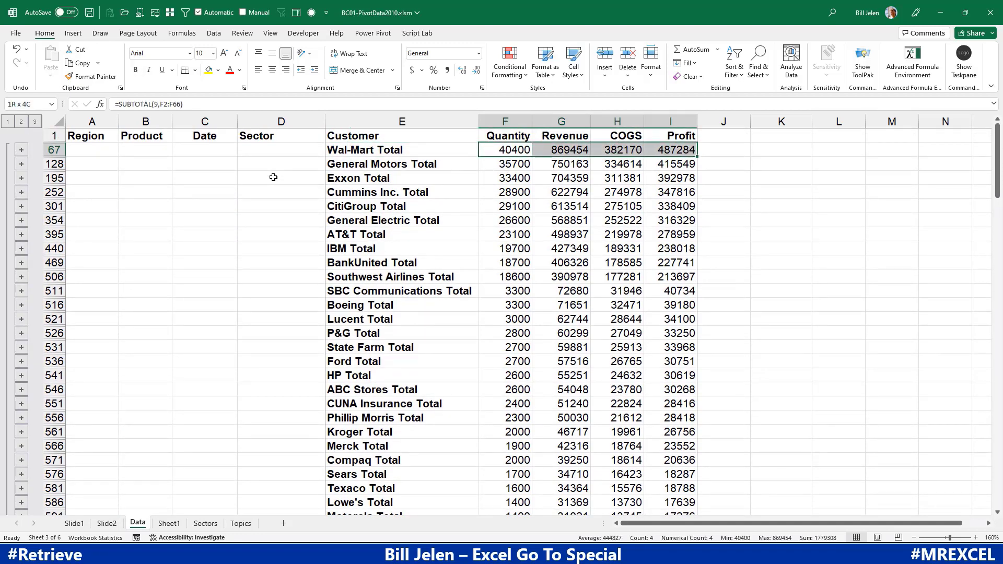
key("ctrl+shift+Down")
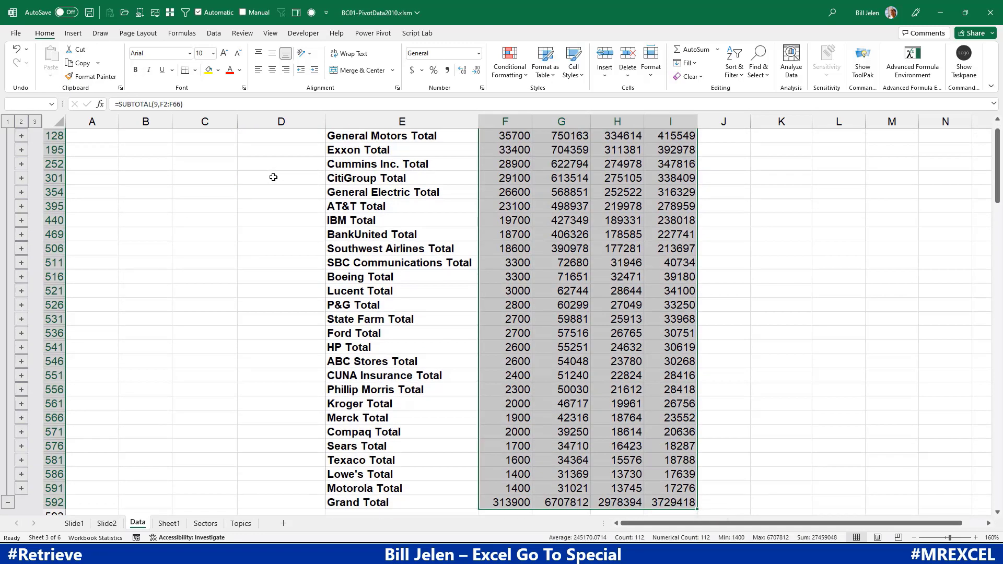
scroll(274, 177, "up", 1)
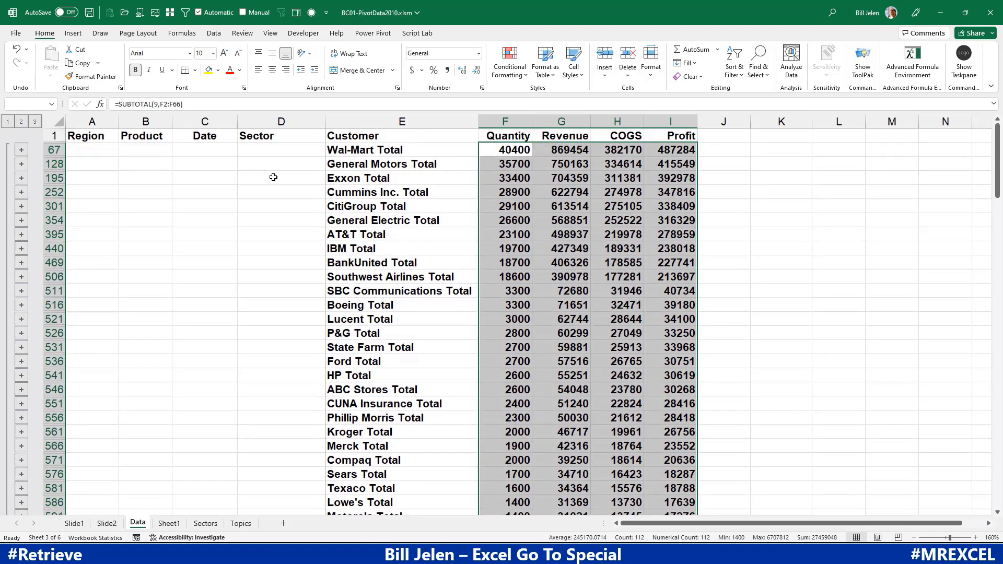
Expand the outline to all detail rows and examine the bold formatting on the Exxon, General Motors and Wal-Mart records.
left_click(389, 149)
scroll(339, 166, "down", 2)
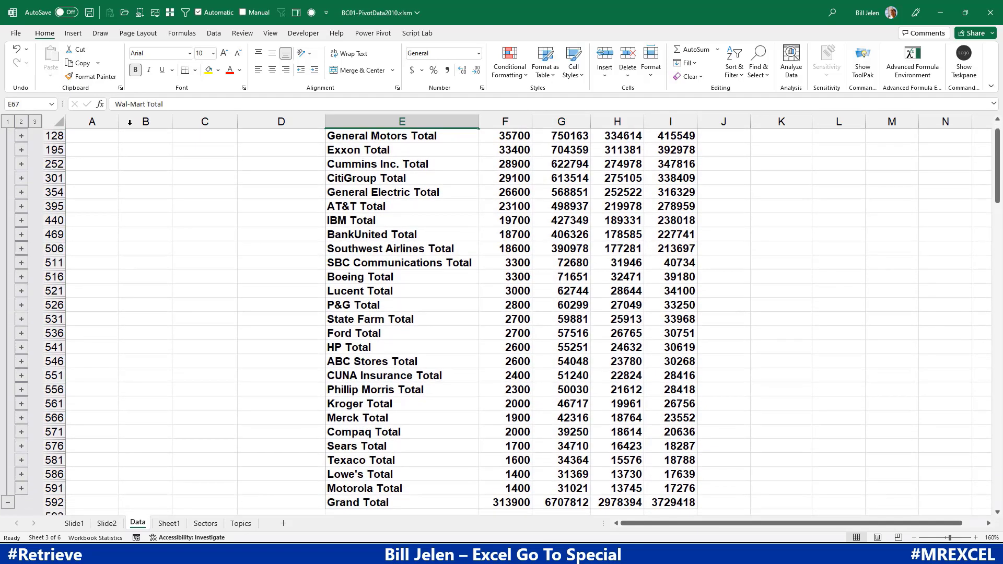
left_click(35, 121)
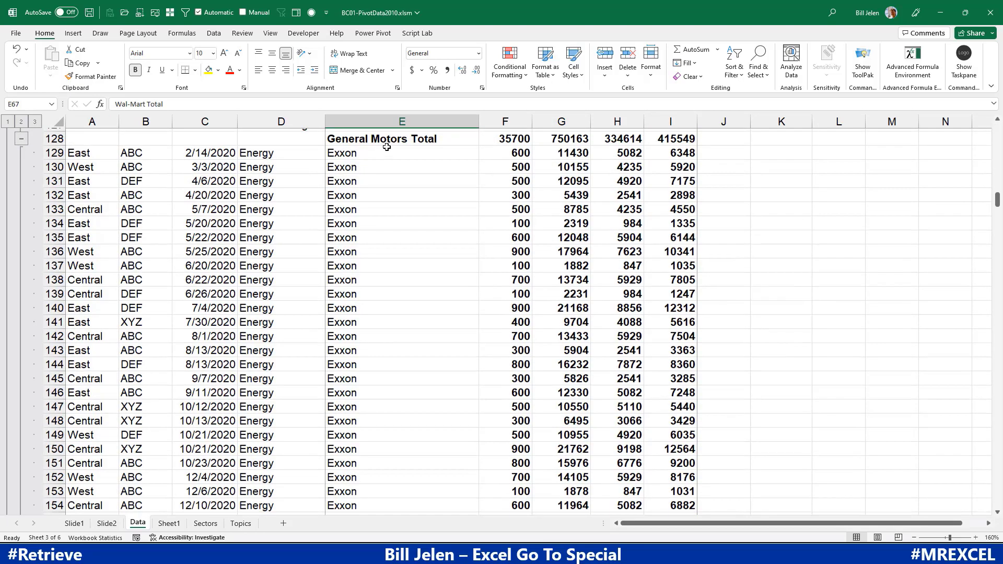
scroll(413, 193, "up", 9)
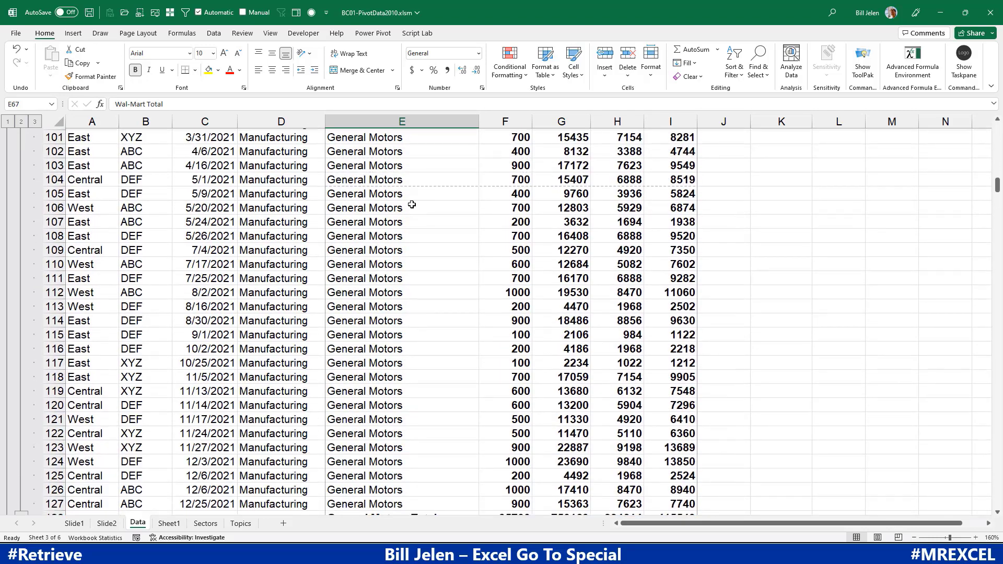
scroll(411, 204, "up", 13)
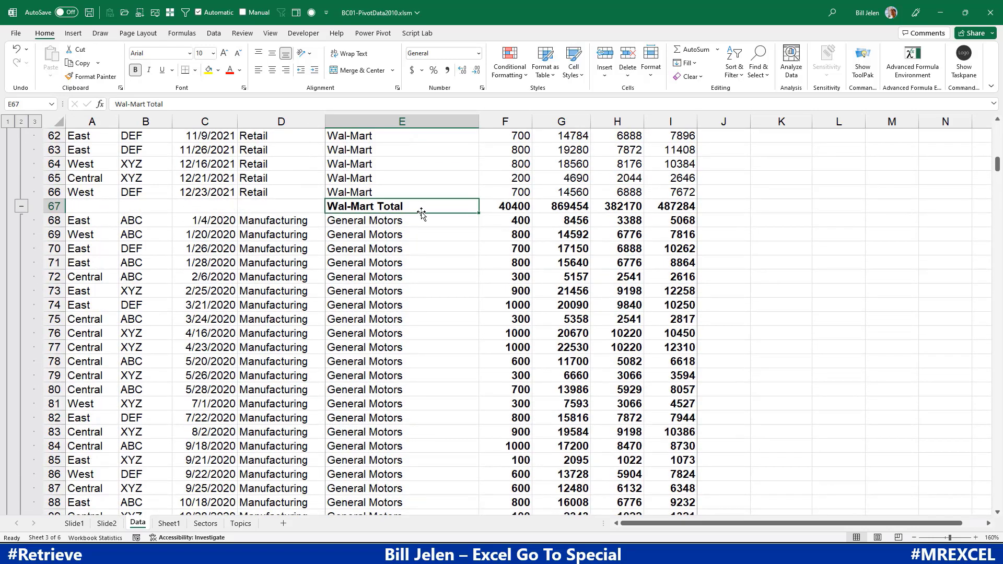
scroll(421, 213, "up", 1)
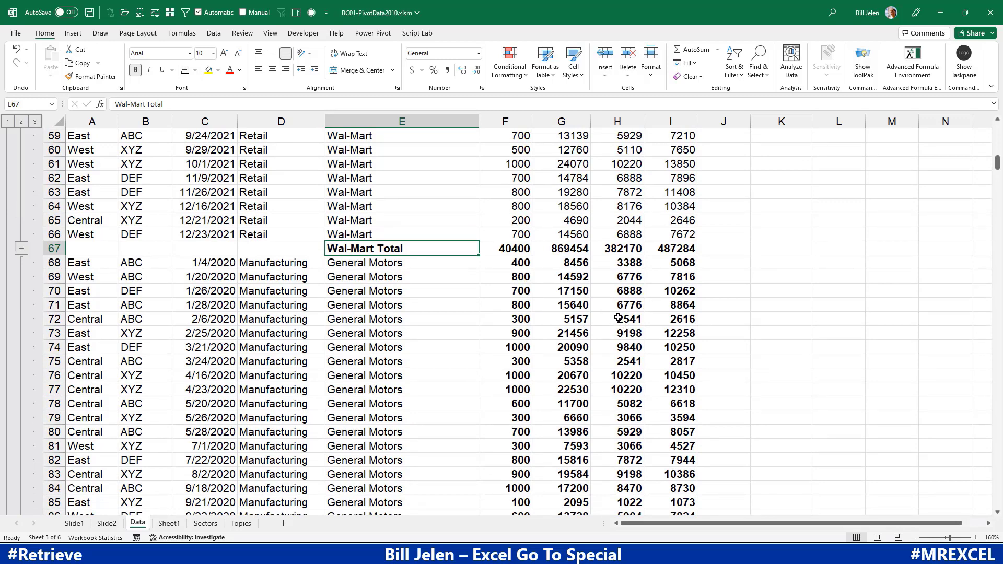
Undo the outline expansion and the bold formatting on the Quantity to Profit range.
key("ctrl+z")
key("ctrl+z")
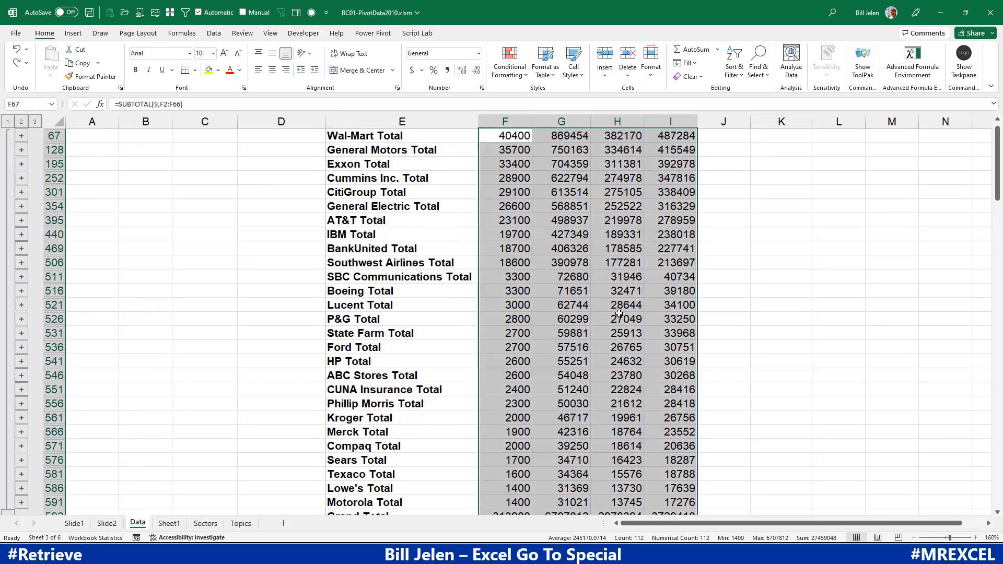
scroll(458, 189, "up", 1)
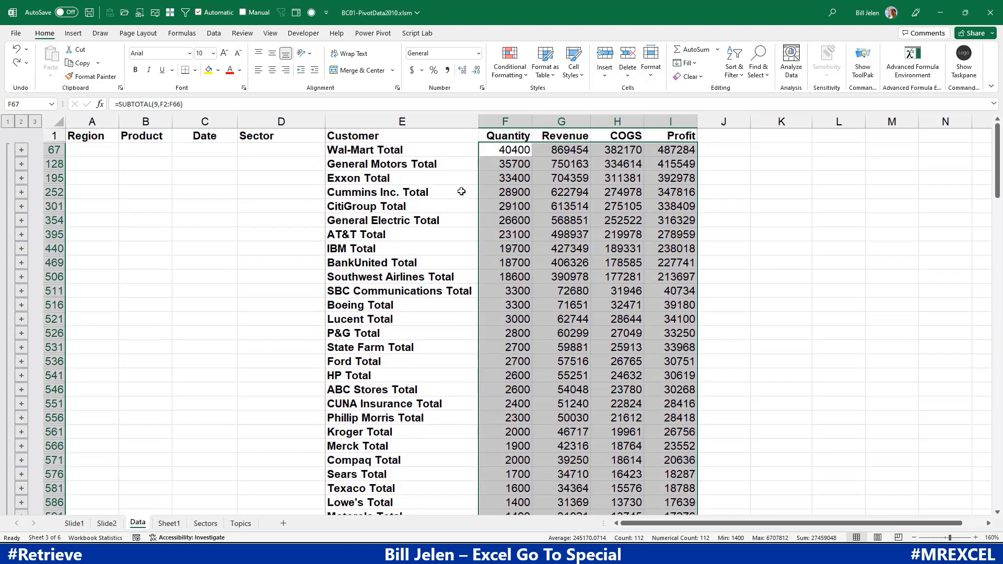
Select the Customer to Profit totals from Wal-Mart through Grand Total, limit the selection to visible cells only, and make them bold.
left_click(373, 150)
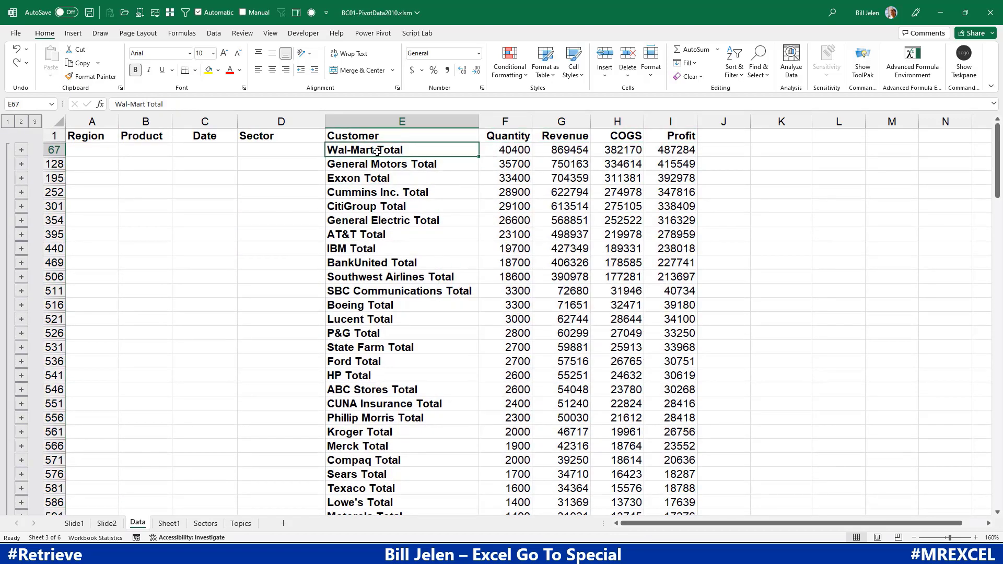
key("ctrl+shift+Right")
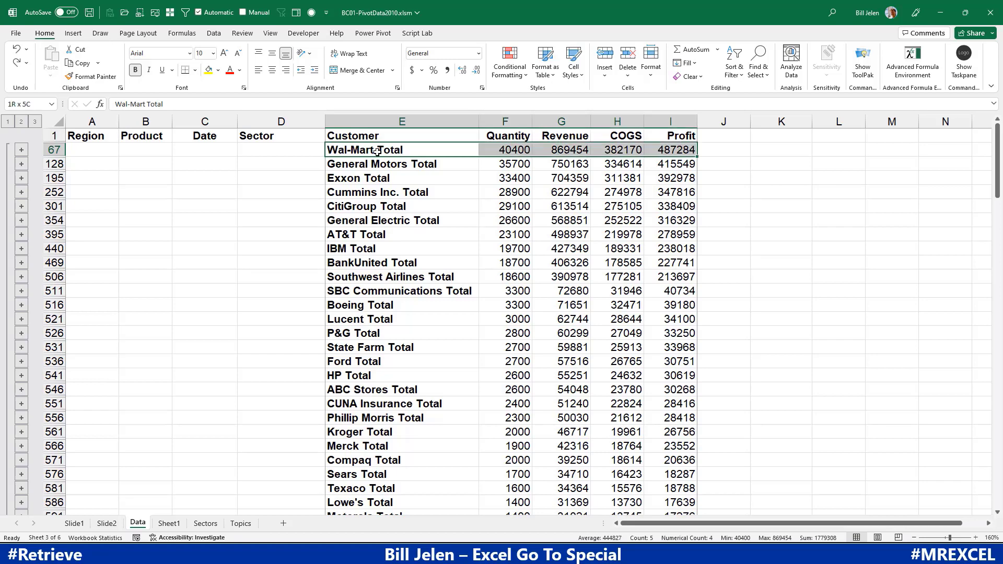
key("ctrl+shift+Down")
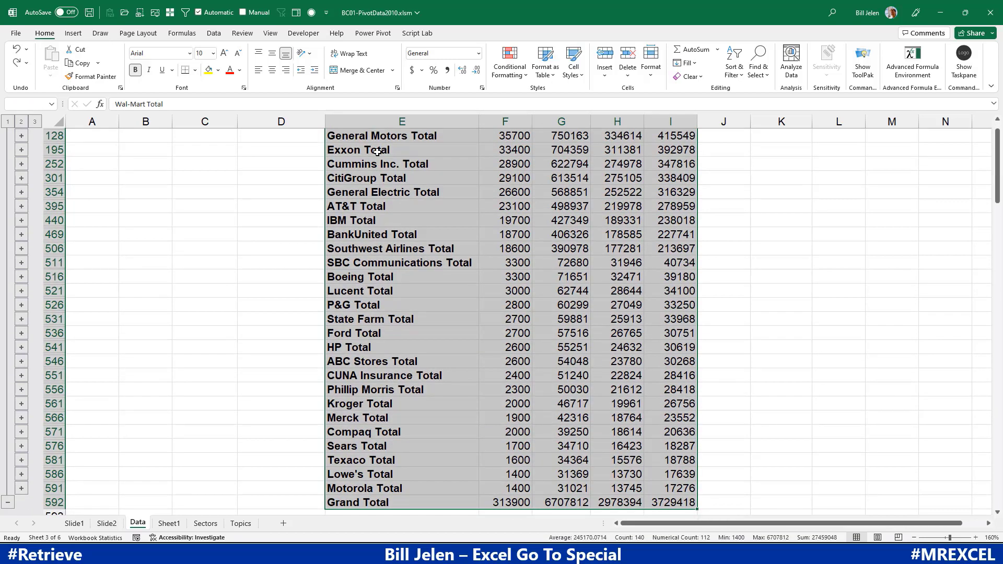
scroll(377, 151, "up", 1)
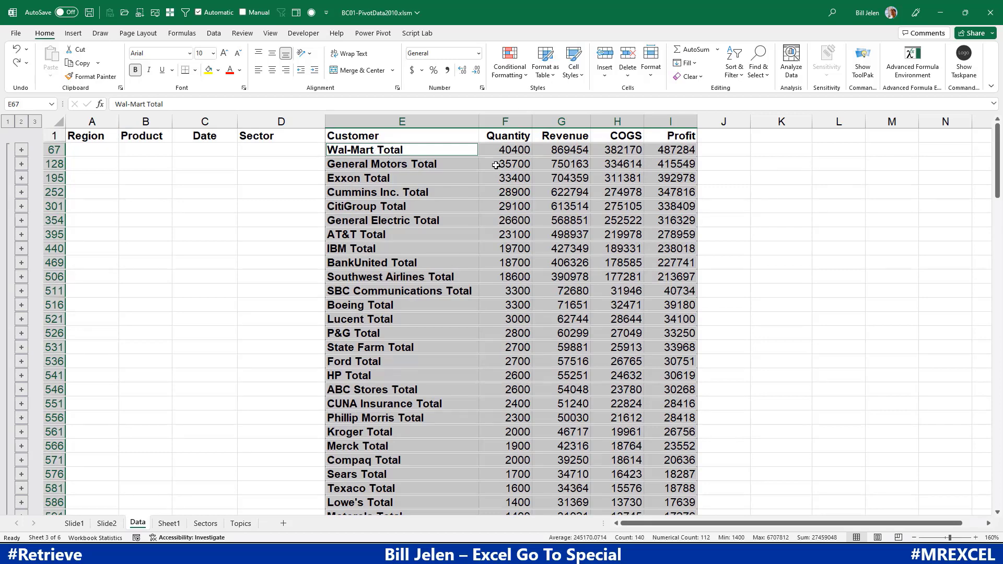
key("ctrl+b")
key("ctrl+b")
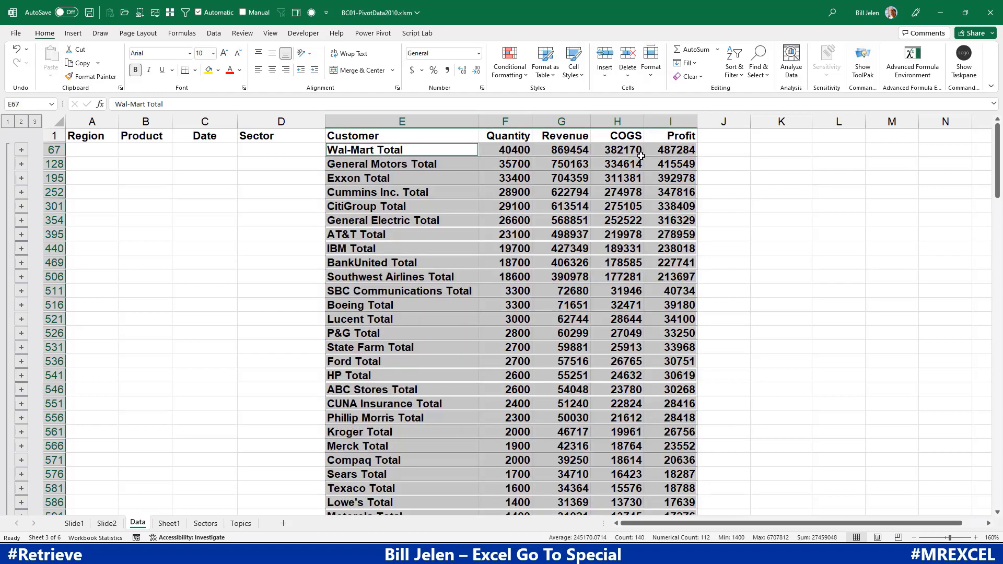
Fill the selected visible total rows with a light green theme color.
left_click(218, 70)
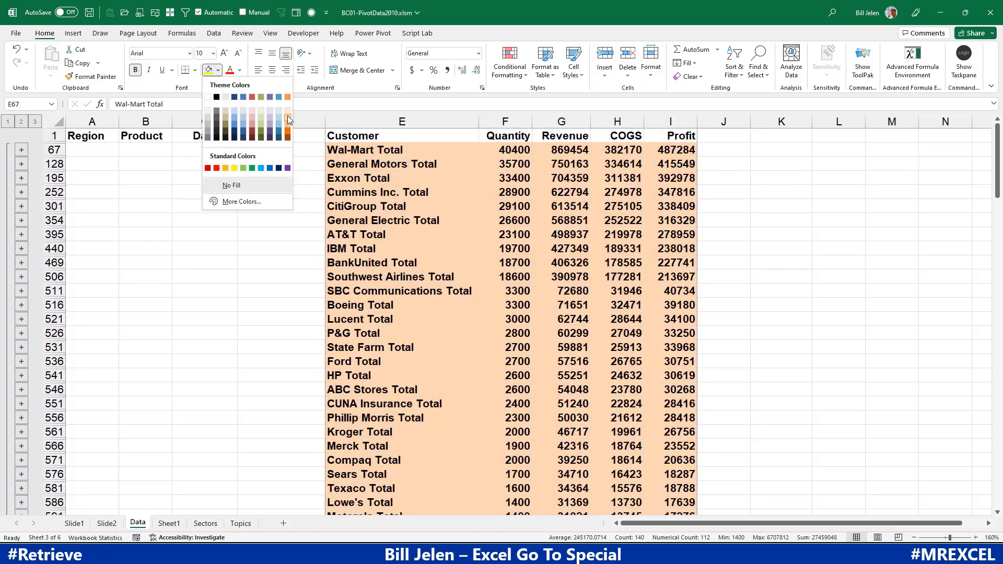
left_click(261, 116)
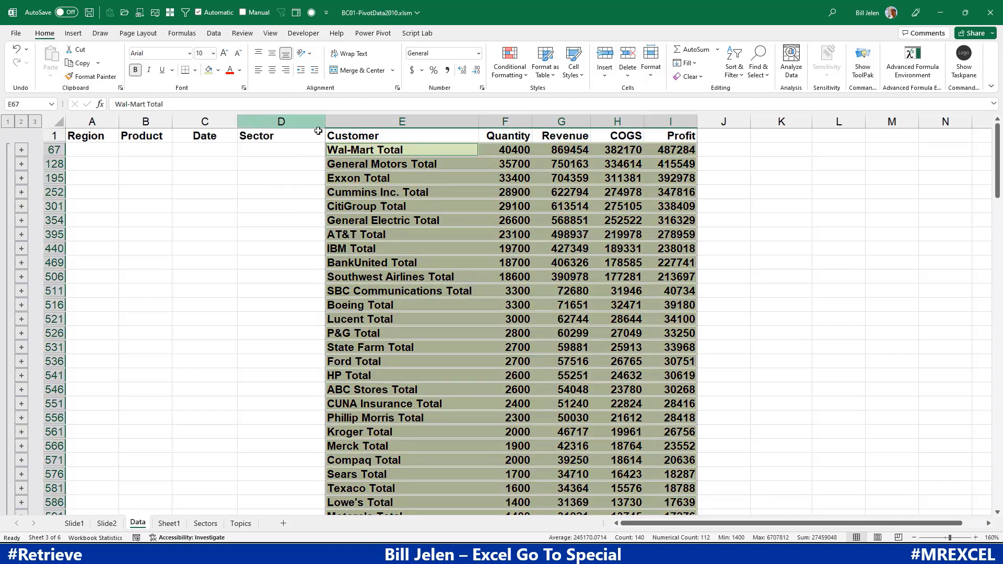
left_click(354, 164)
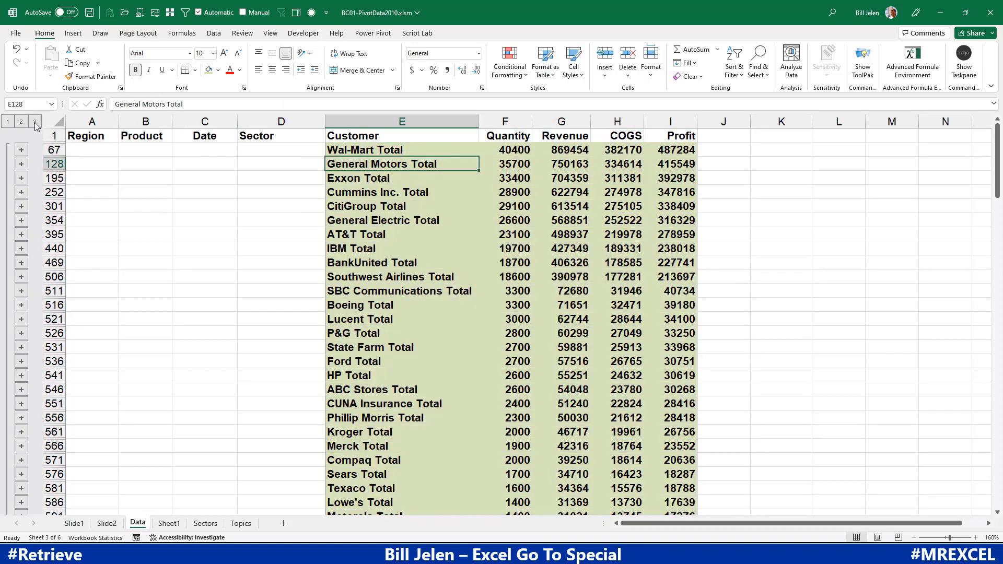
Expand the outline to show all detail rows between the formatted customer totals.
scroll(357, 276, "down", 3)
scroll(355, 273, "down", 2)
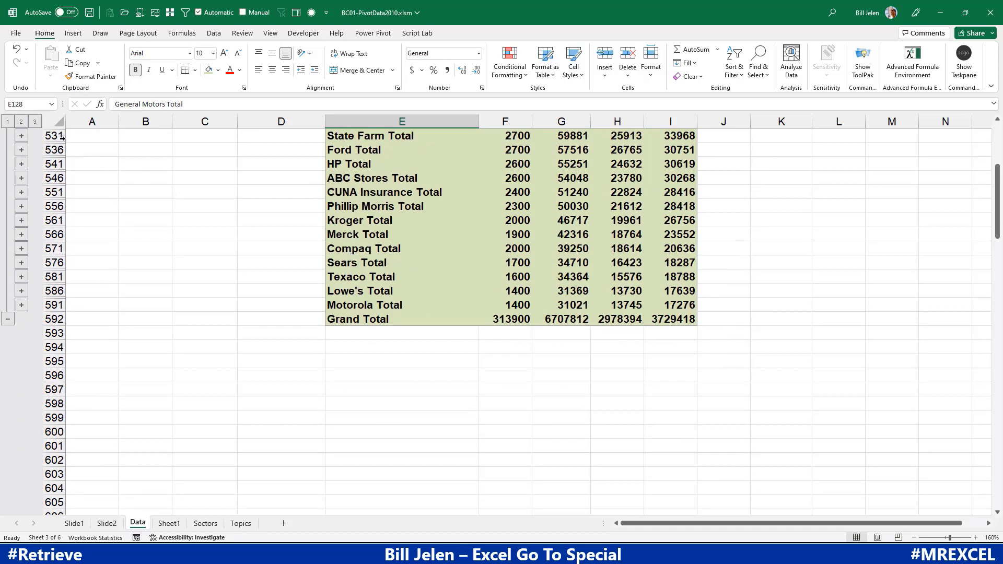
left_click(34, 121)
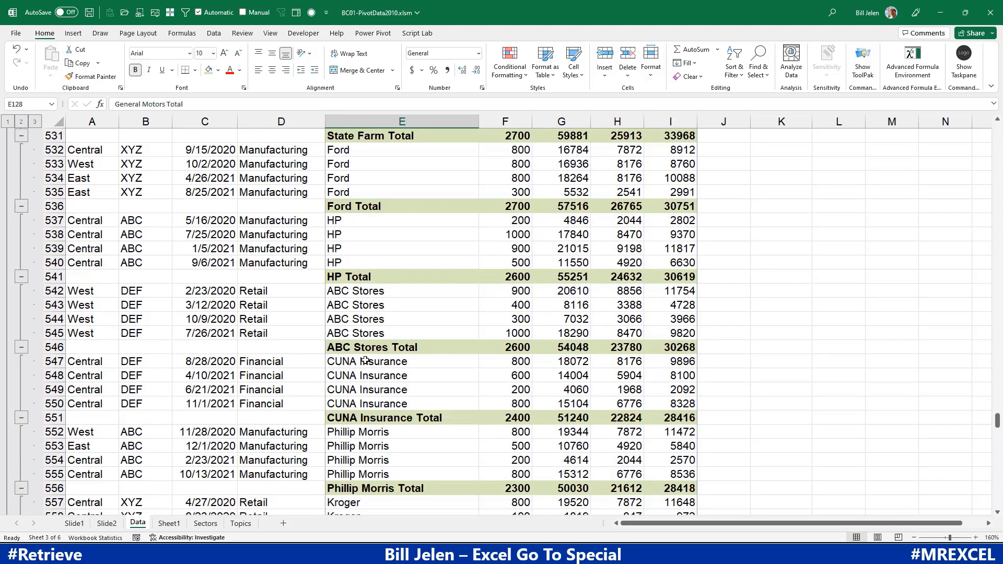
Switch to the book4 workbook and view the Go To Special options, leaving the dialog without making a selection.
scroll(502, 415, "down", 4)
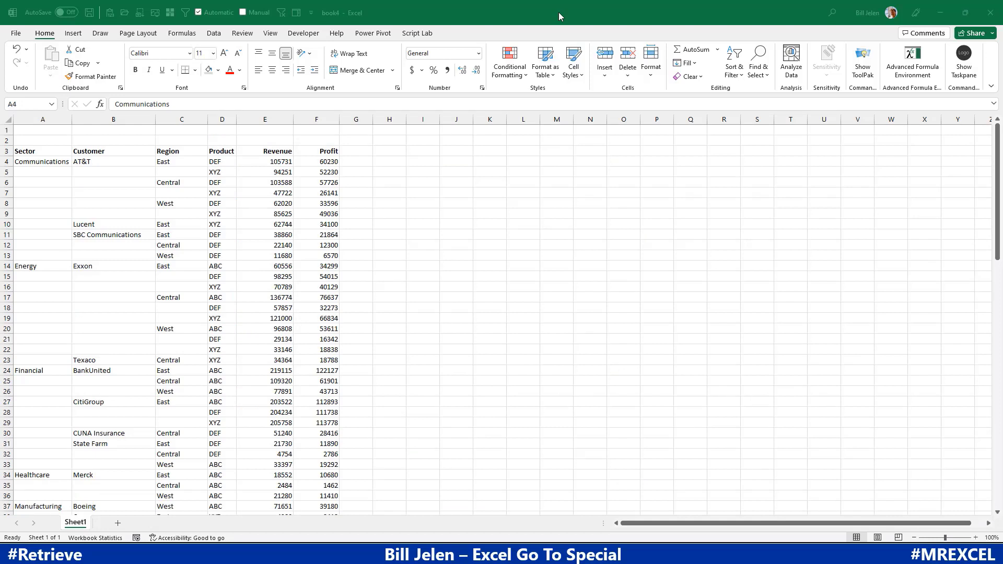
left_click(559, 13)
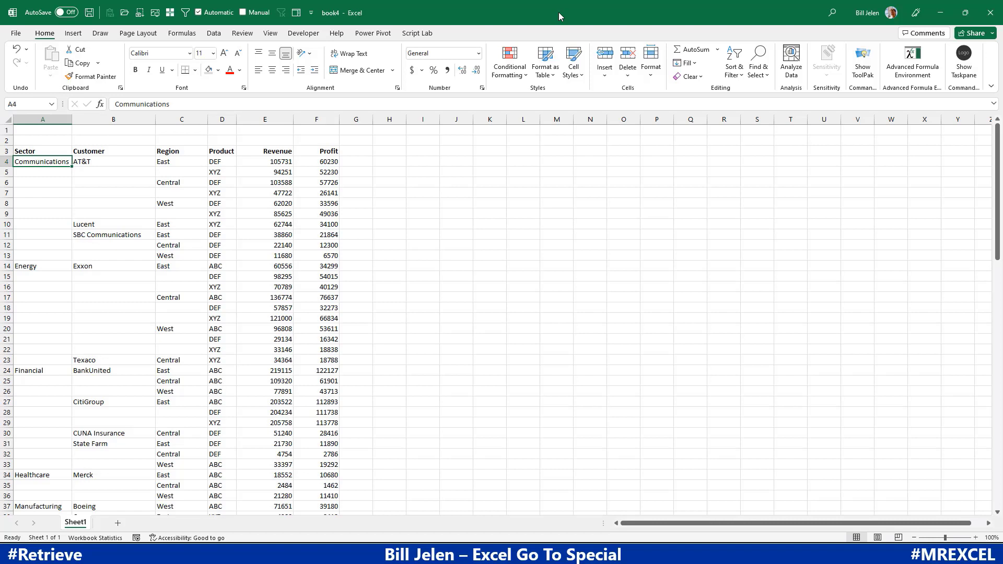
key("ctrl+g")
key("alt+s")
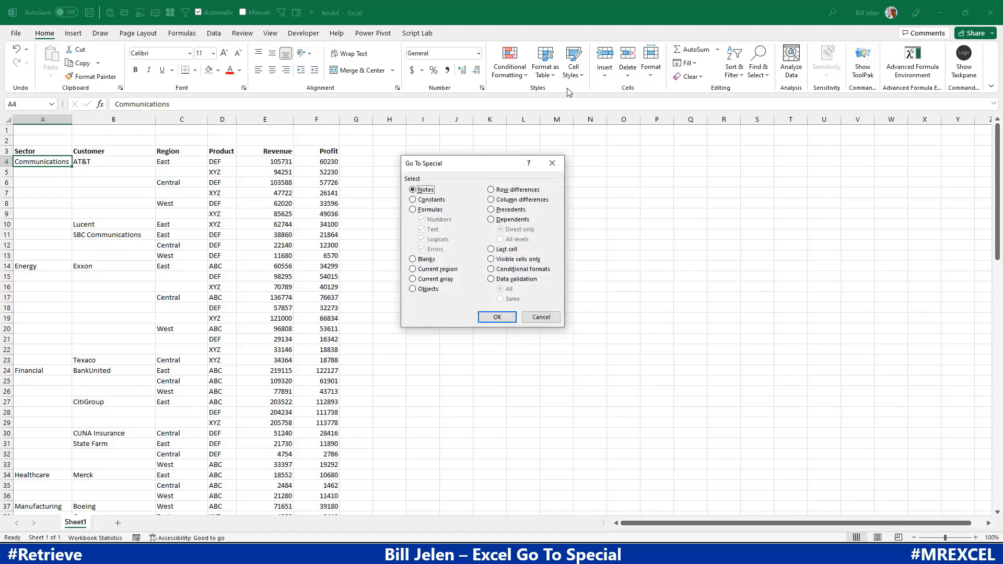
left_click(542, 318)
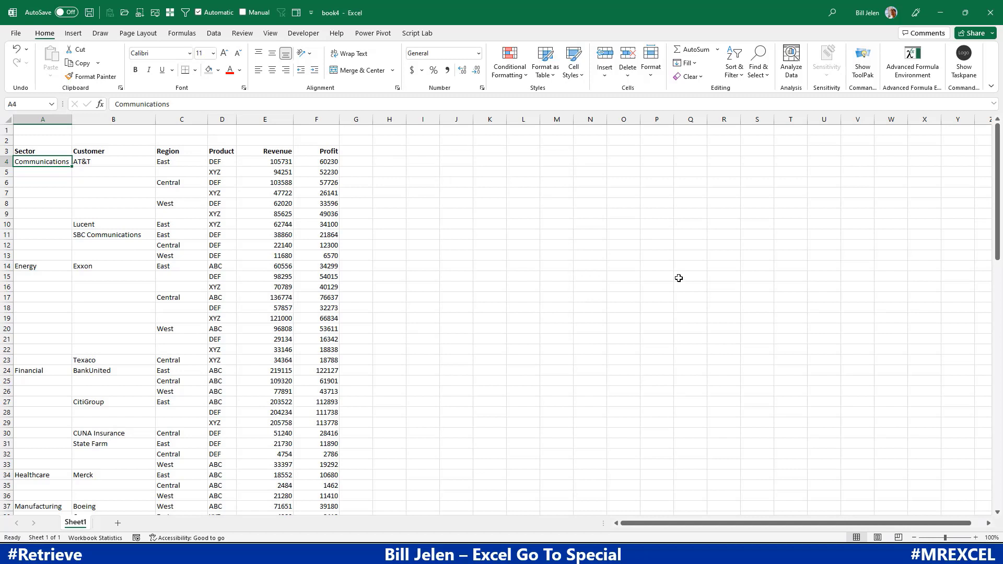
key("ctrl+g")
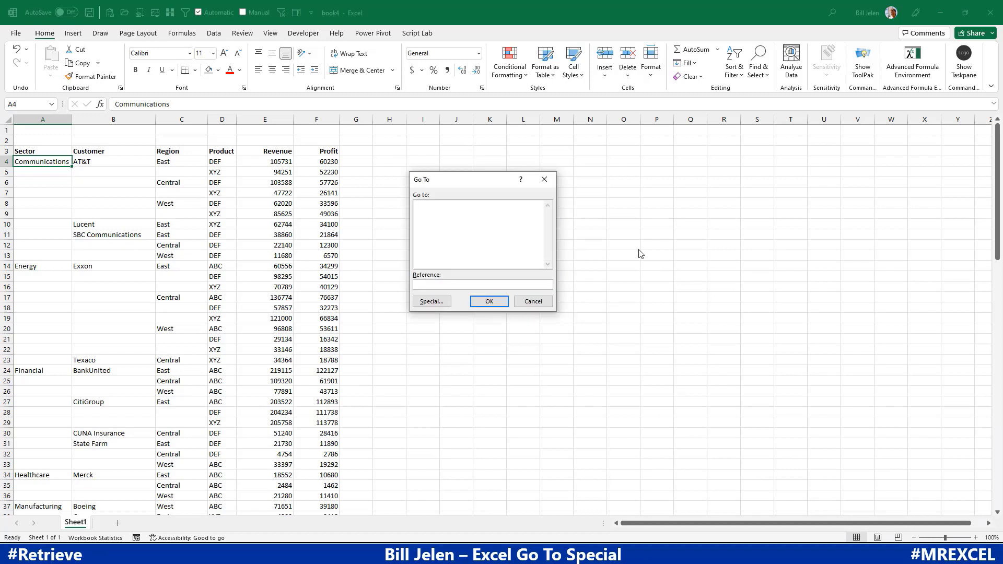
left_click(448, 301)
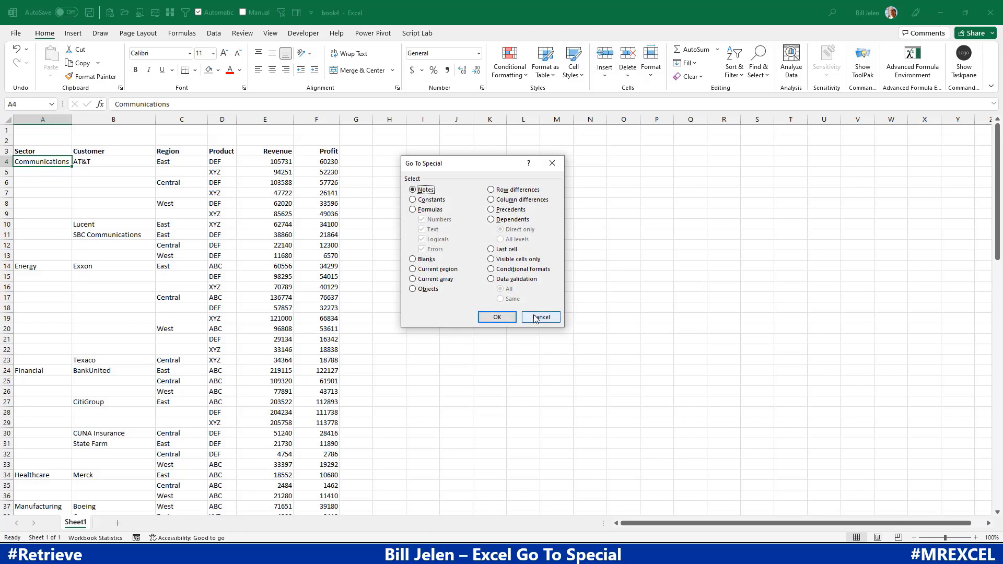
left_click(540, 320)
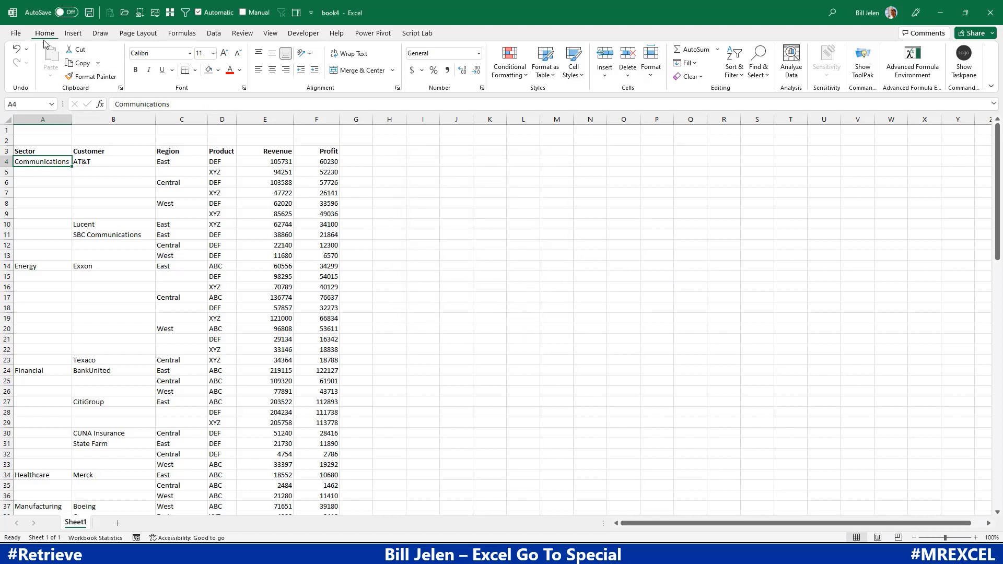
Add the Go To Special command to the Quick Access Toolbar and show that toolbar below the ribbon.
left_click(758, 71)
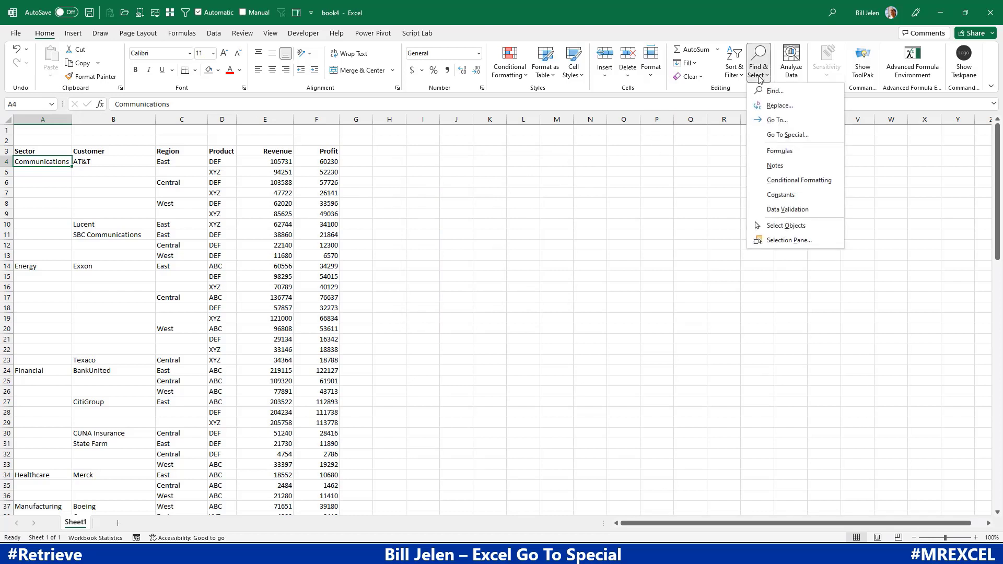
right_click(778, 137)
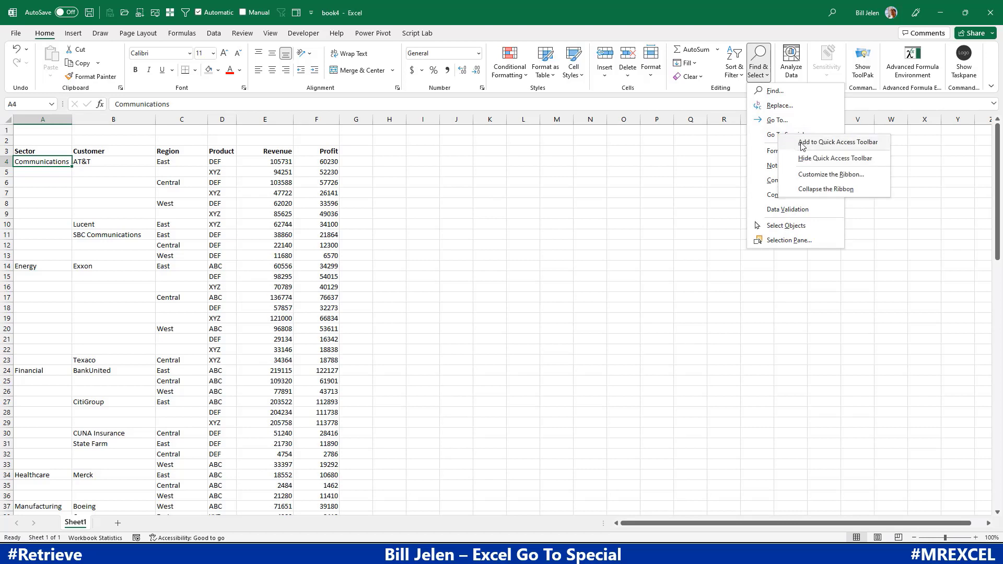
left_click(801, 143)
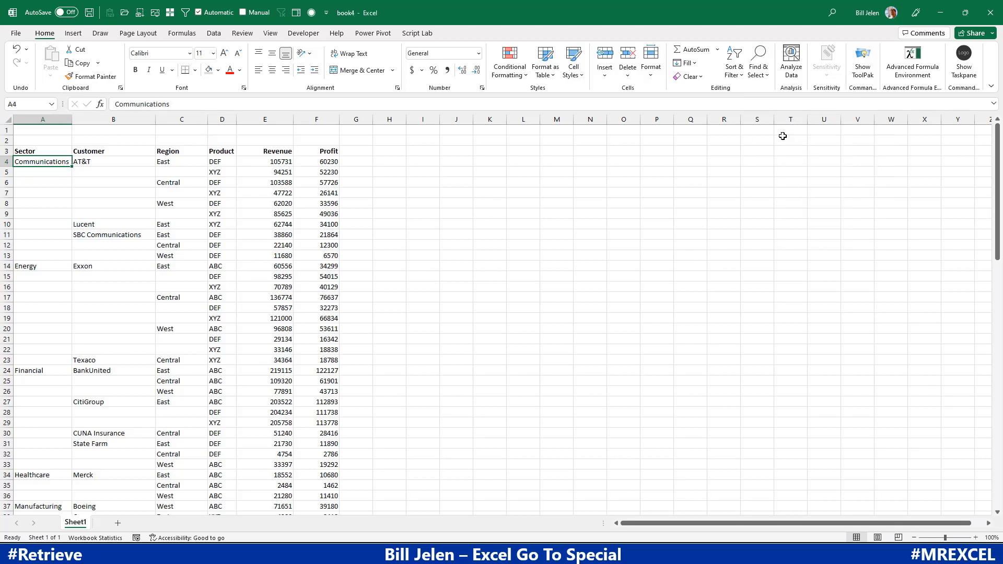
left_click(760, 72)
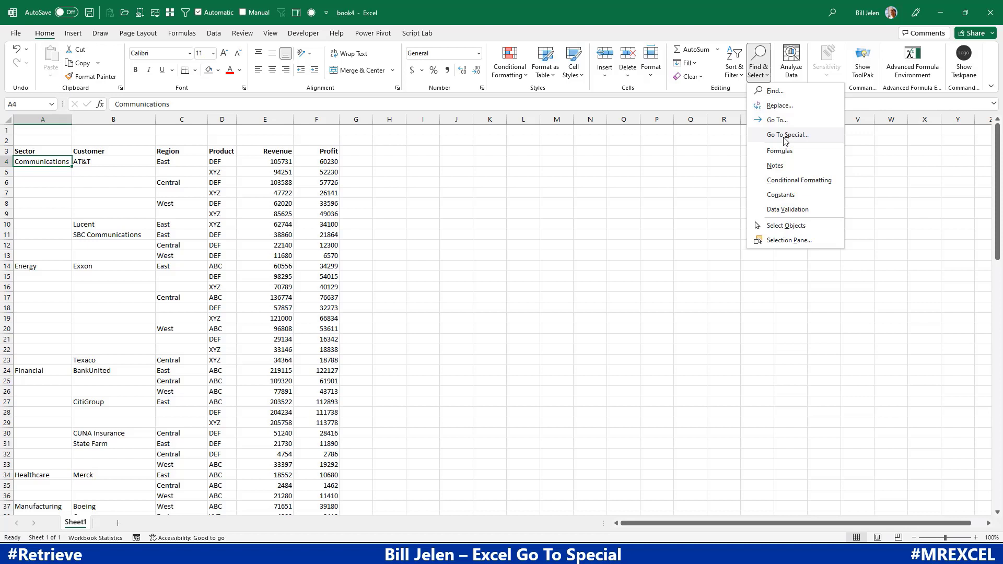
left_click(531, 3)
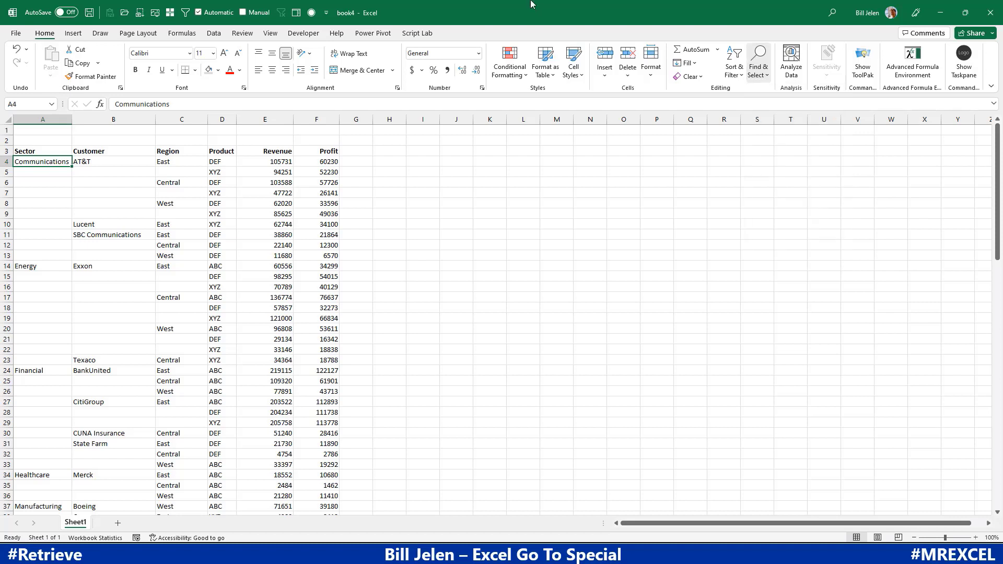
right_click(312, 14)
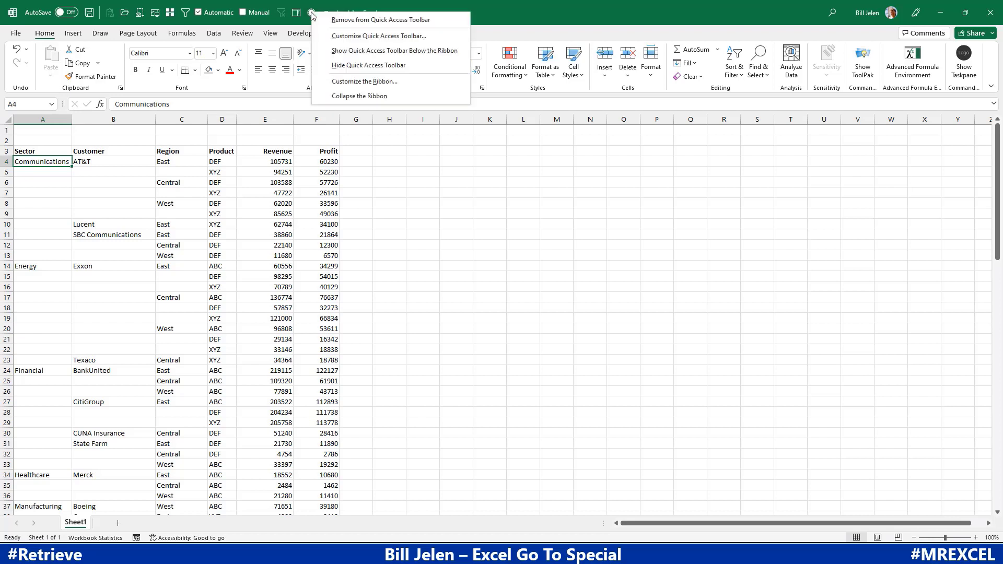
left_click(349, 51)
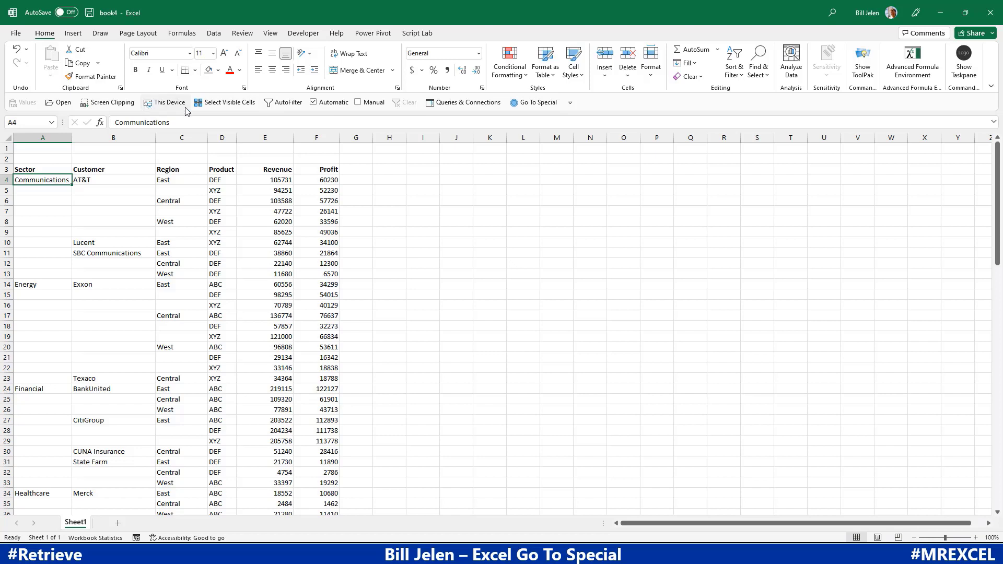
Customize the Quick Access Toolbar so that Go To Special is its first command.
right_click(540, 108)
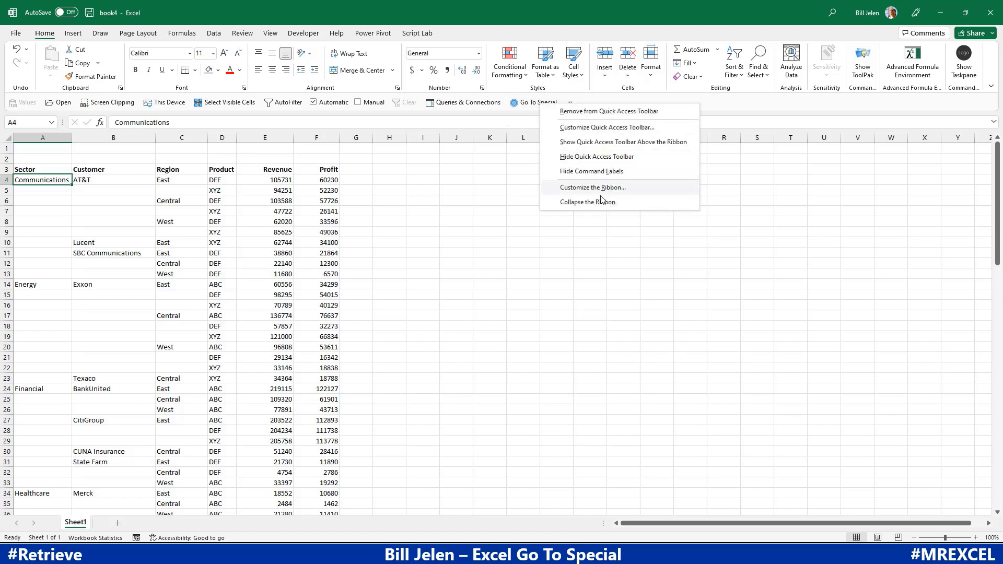
left_click(590, 127)
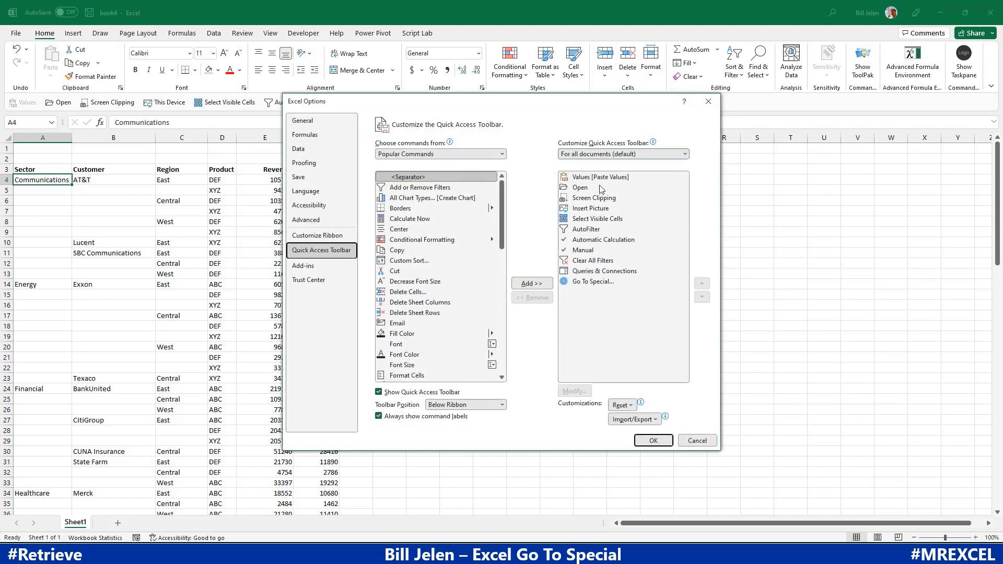
left_click(593, 281)
left_click(701, 283)
left_click(702, 284)
left_click(701, 284)
left_click(701, 284)
left_click(701, 284)
left_click(702, 285)
left_click(701, 284)
left_click(701, 285)
left_click(702, 285)
left_click(701, 284)
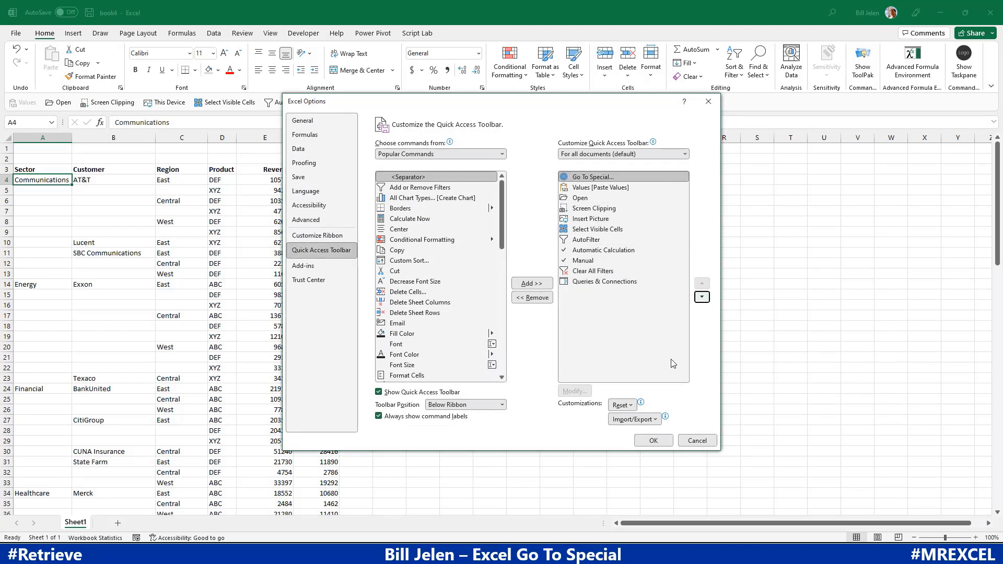
left_click(653, 440)
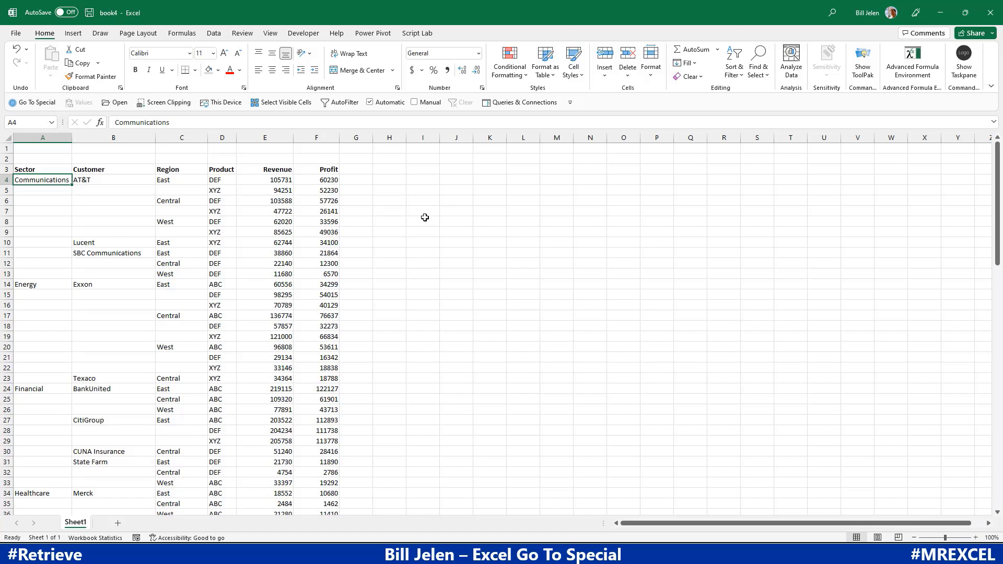
Open Go To Special as the first Quick Access Toolbar command and close it without making a selection.
type("☺")
key("Escape")
key("alt+1")
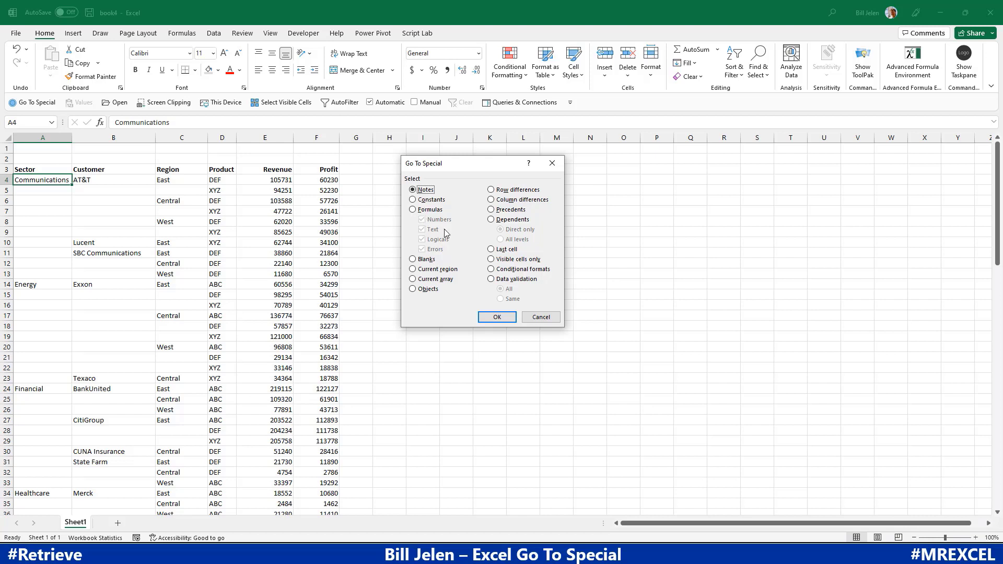
left_click(542, 318)
left_click(423, 188)
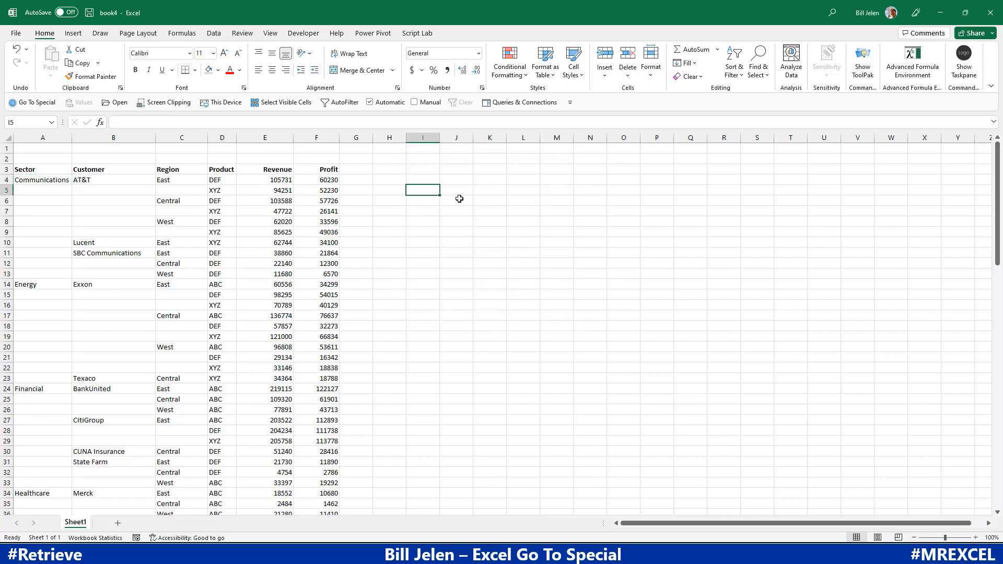
type("•")
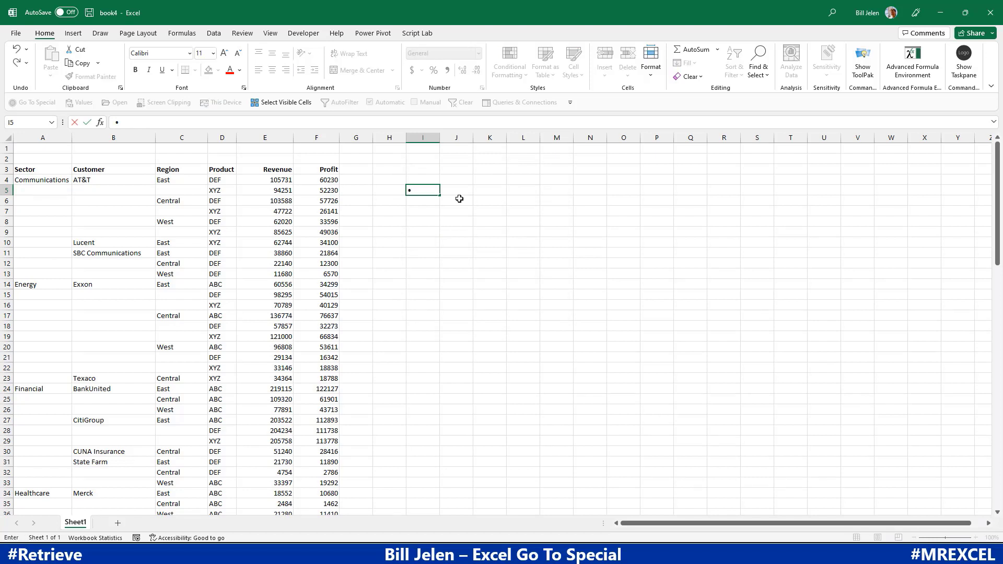
key("Escape")
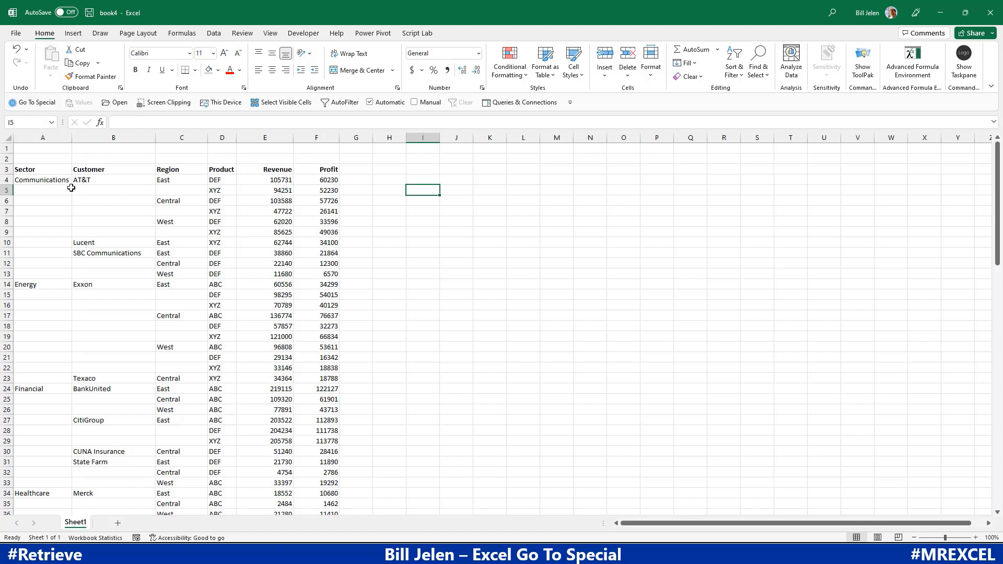
Try filling the Communications label from A4 down to A13, and undo the fill.
left_click(26, 180)
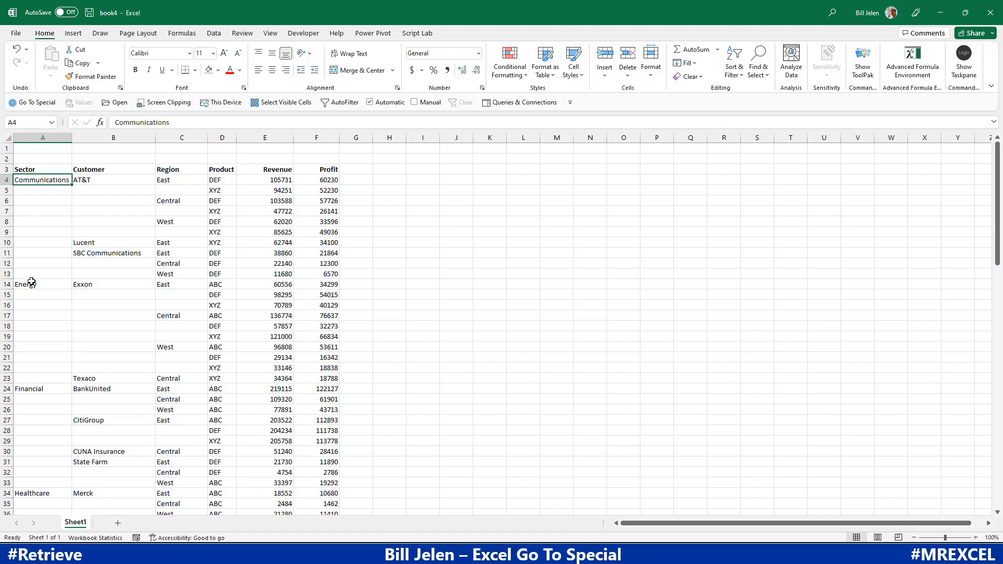
left_click_drag(72, 187, 70, 281)
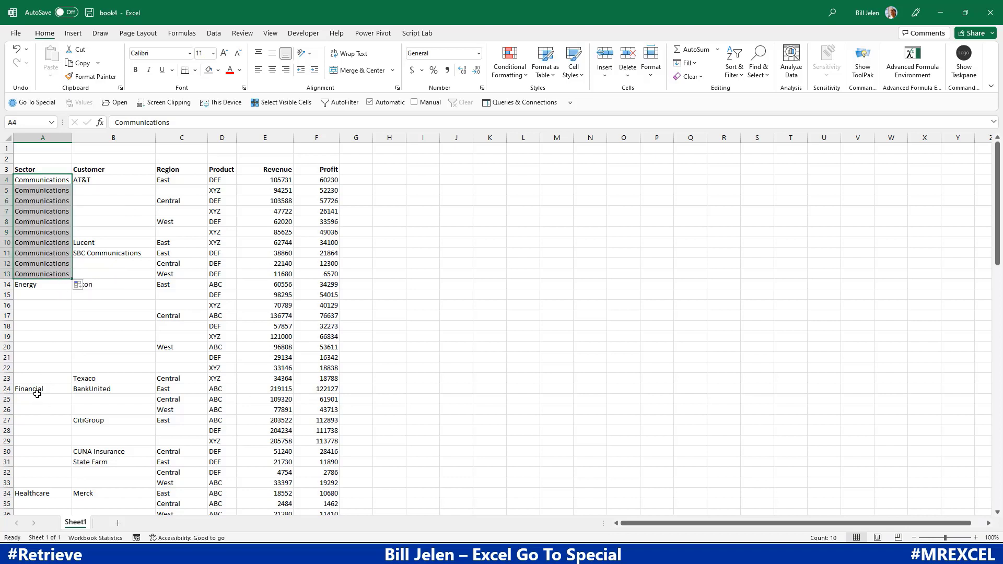
key("ctrl+z")
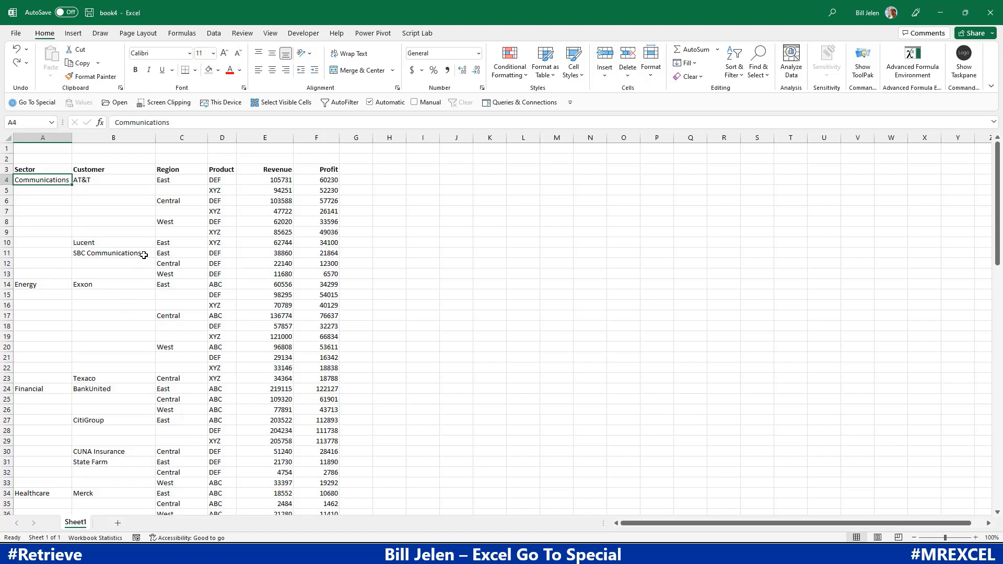
Try extending East from C4 into C5 with AutoFill, and undo the fill.
left_click(178, 180)
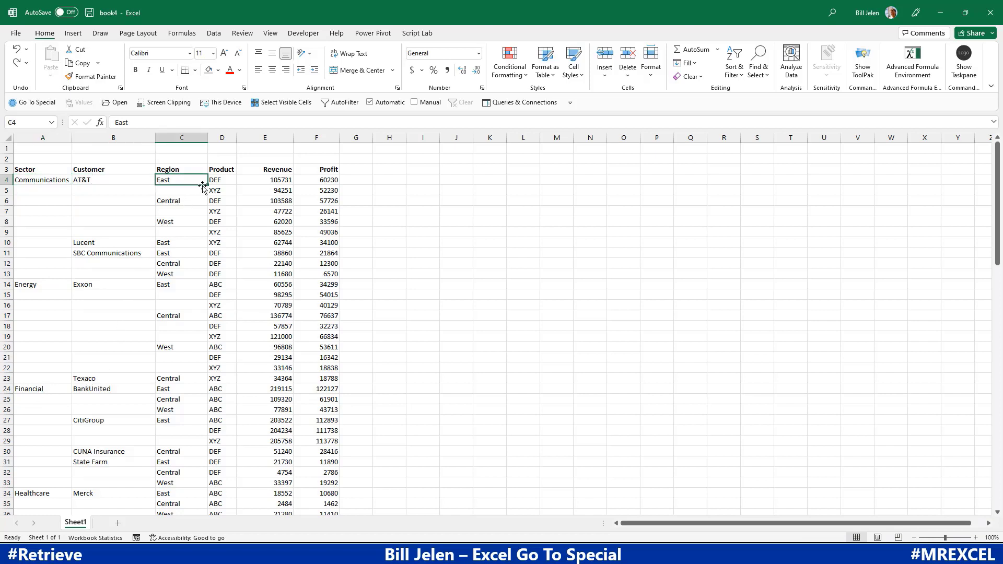
left_click_drag(206, 184, 203, 193)
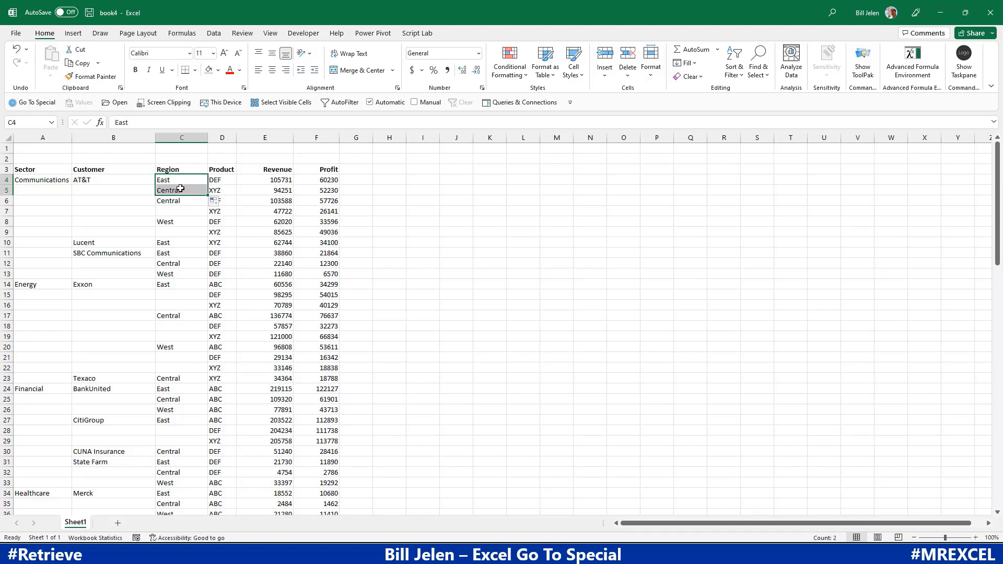
key("ctrl+z")
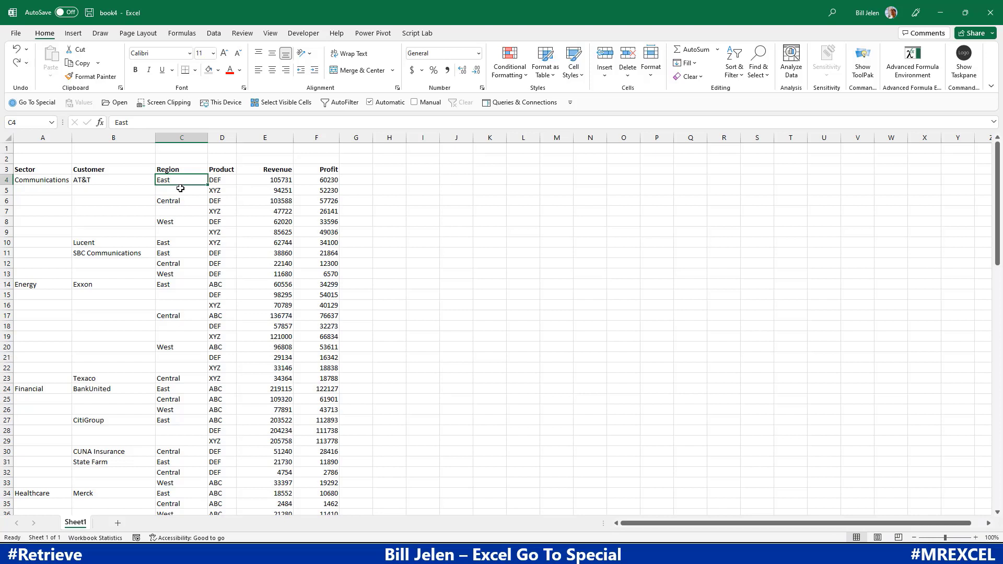
Copy the East, Central and West region labels down into the blank cells C5, C7 and C9.
left_click(180, 188, "shift")
key("ctrl+d")
key("Down")
key("Down")
key("Down")
key("Up")
key("shift+Down")
key("ctrl+d")
key("Down")
key("Down")
key("shift+Down")
key("ctrl+d")
Copy the East label of Exxon in C14 down into C15:C16.
key("Down")
key("Down")
key("Down")
key("Down")
key("Down")
key("Down")
key("shift+Down")
key("shift+Up")
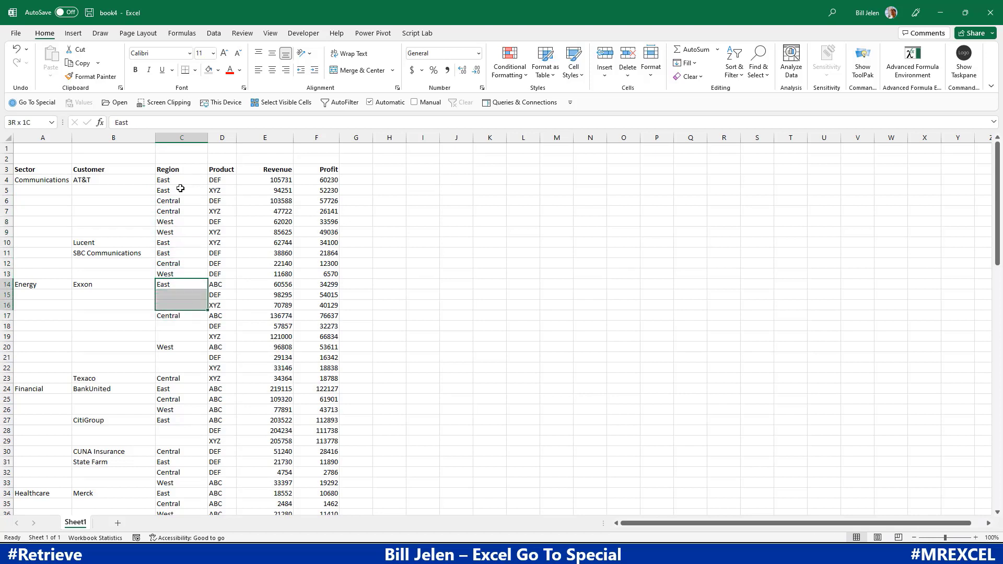
key("ctrl+d")
Copy the Central label of Exxon in C17 down into C18:C19.
key("Down")
key("Down")
key("Down")
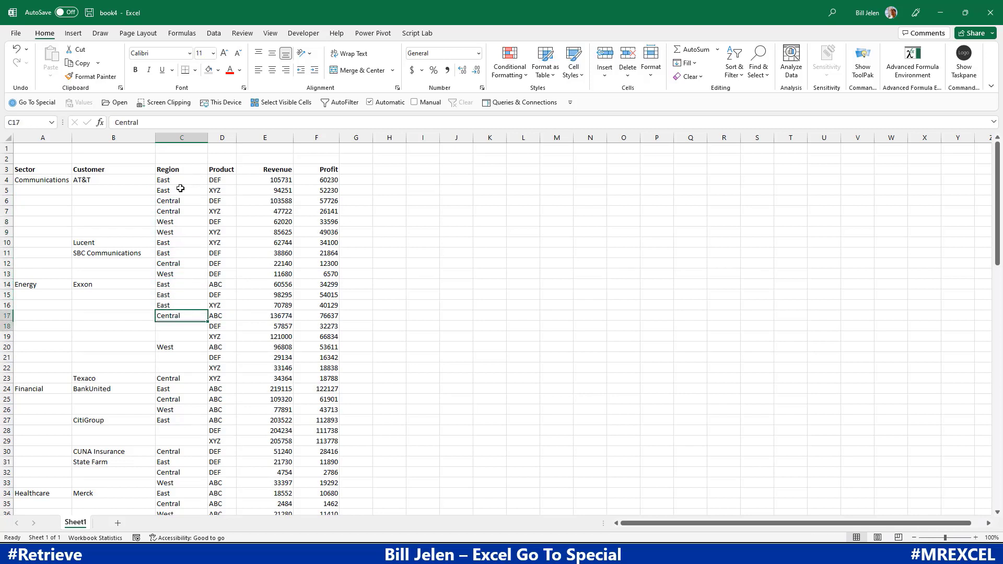
key("shift+Down")
key("shift+Down")
key("ctrl+d")
Copy the West label of Exxon in C20 down into C21:C22.
key("Down")
key("Down")
key("Down")
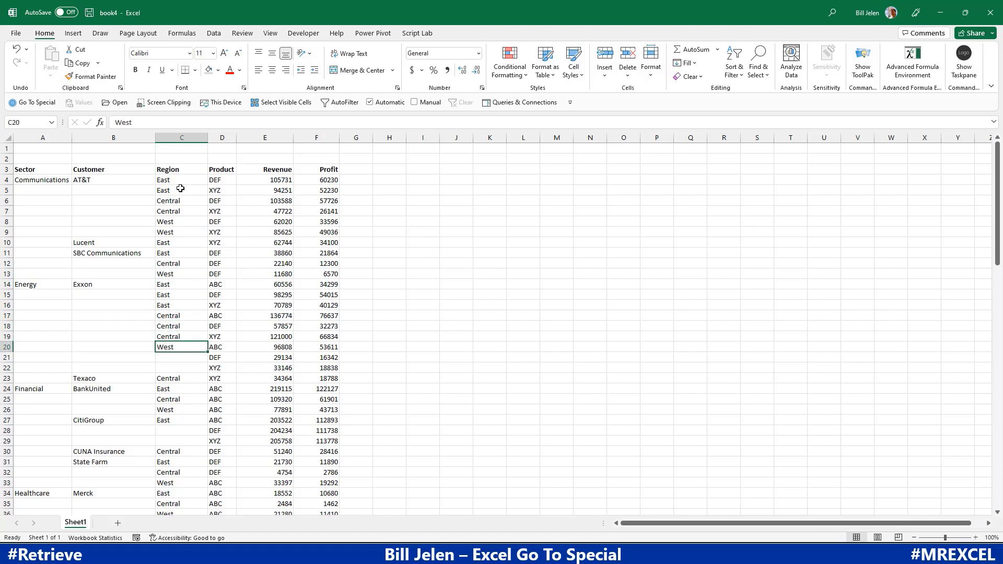
key("shift+Down")
key("shift+Down")
key("ctrl+d")
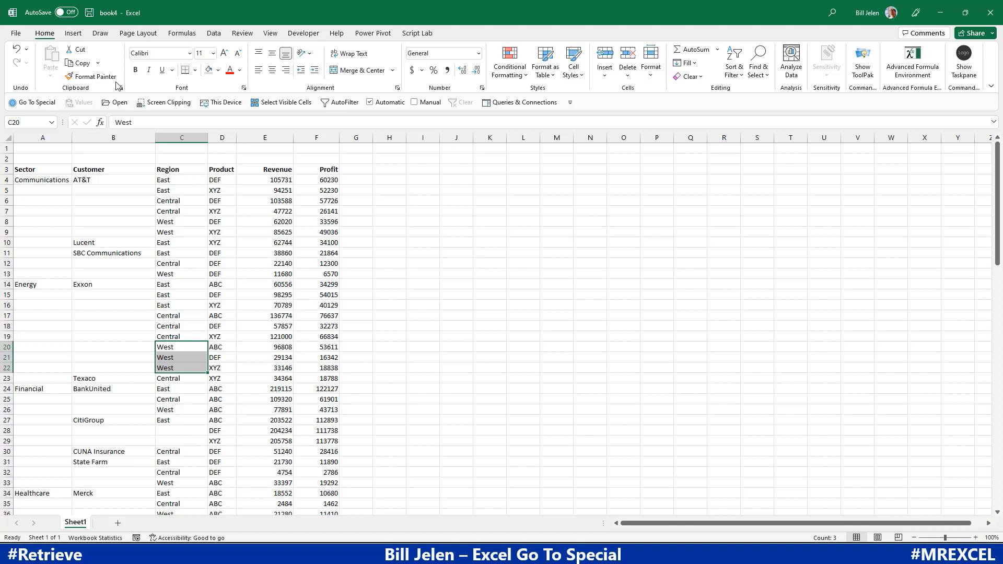
Undo all the fills made in the Region column and select the Communications cell A4.
left_click(26, 49)
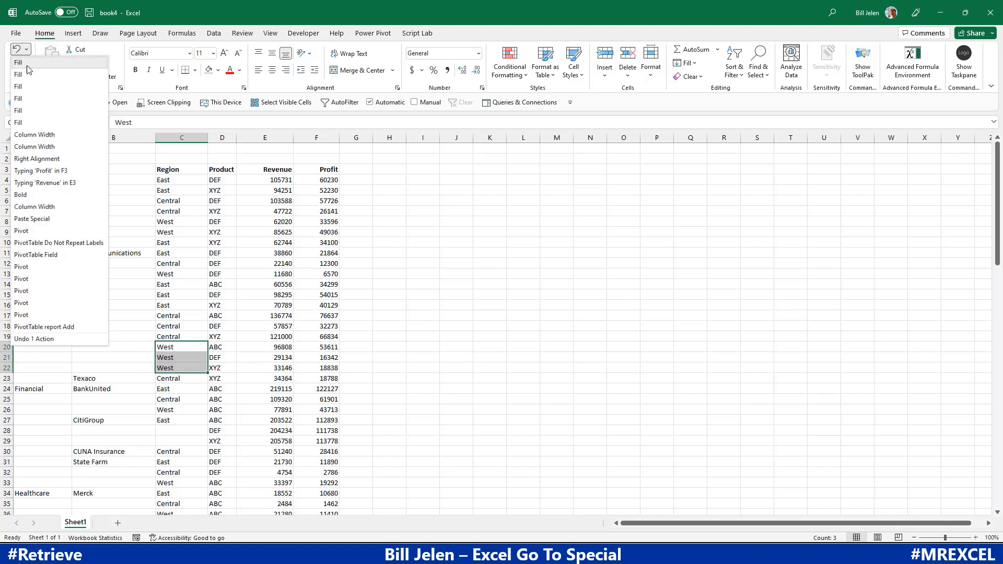
left_click(24, 122)
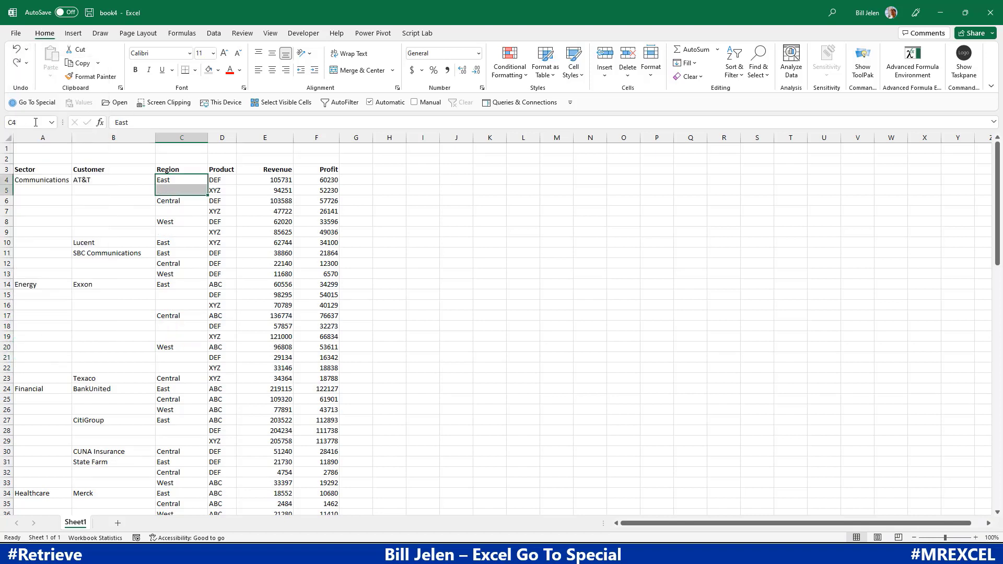
left_click(31, 180)
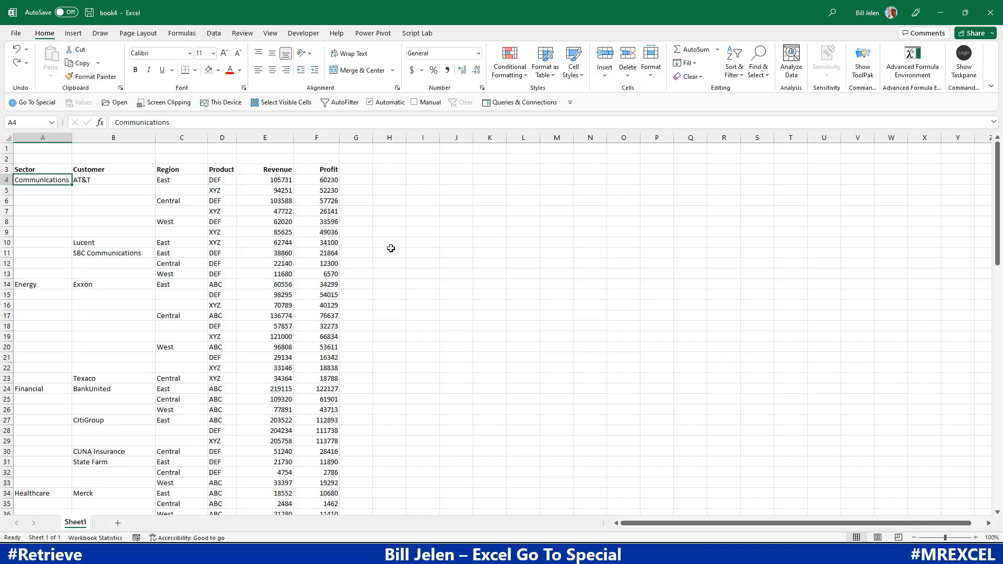
Select the Sector, Customer and Region label range A4:C104, leaving out the Grand Total row.
key("shift+Right")
key("shift+Right")
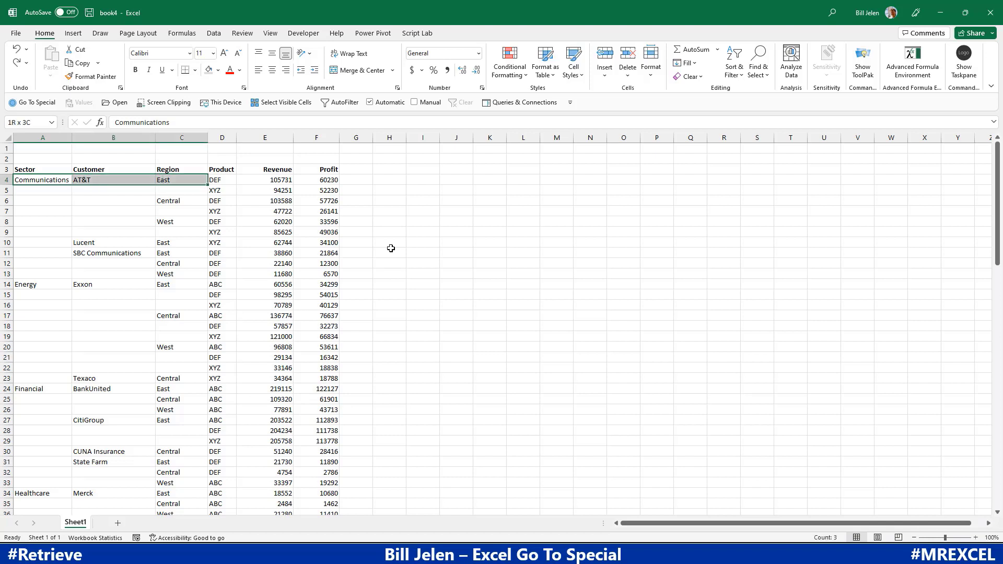
key("shift+Down")
key("shift+Down")
key("shift+Down")
key("shift+Down")
key("shift+Down")
key("shift+Down")
key("shift+Down")
key("shift+Down")
key("shift+Down")
key("shift+Down")
key("shift+Down")
key("shift+Down")
key("shift+Down")
key("shift+Down")
key("shift+Down")
key("shift+Down")
key("shift+Down")
key("shift+Down")
key("shift+Down")
key("shift+Down")
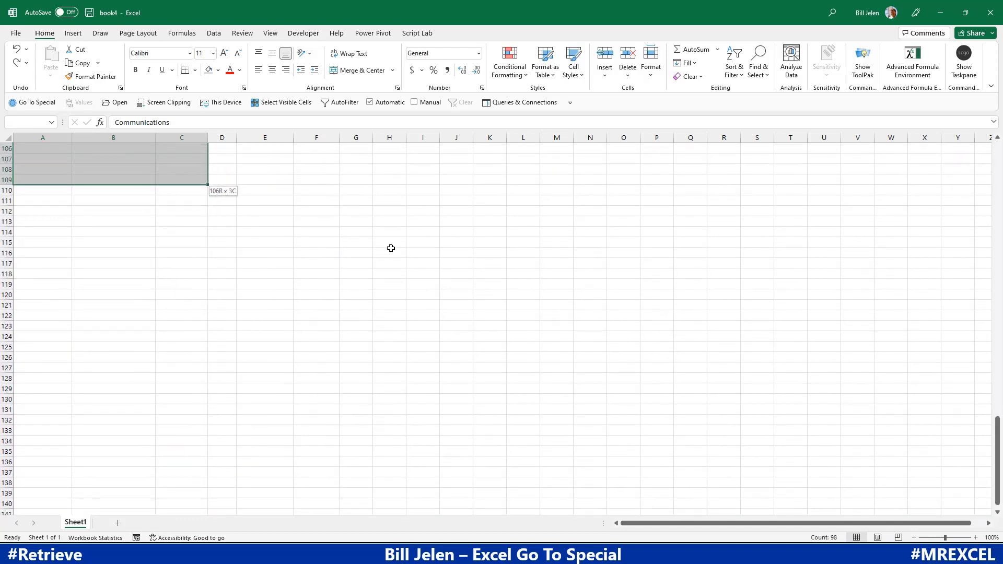
key("shift+Up")
key("shift+Up")
key("shift+Up")
key("shift+Up")
key("shift+Up")
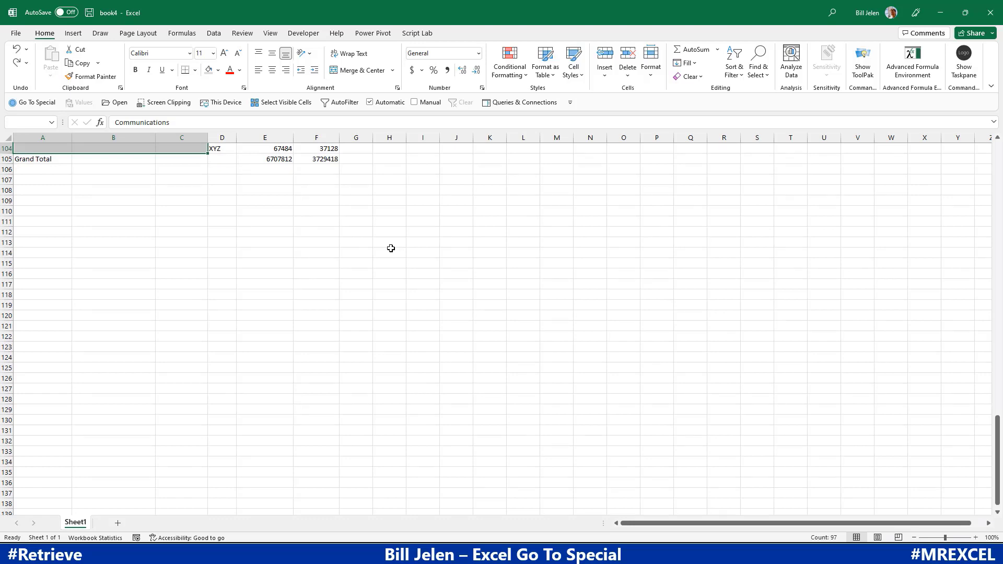
key("ctrl+BackSpace")
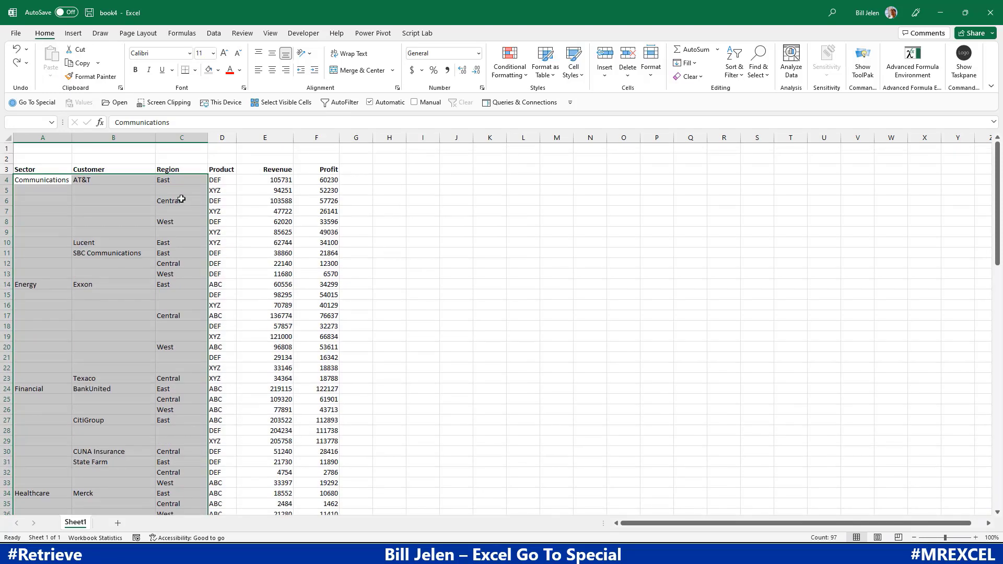
Select only the blank cells in the range with Go To Special and fill them all with the relative formula =C4, referencing the cell above.
left_click(31, 104)
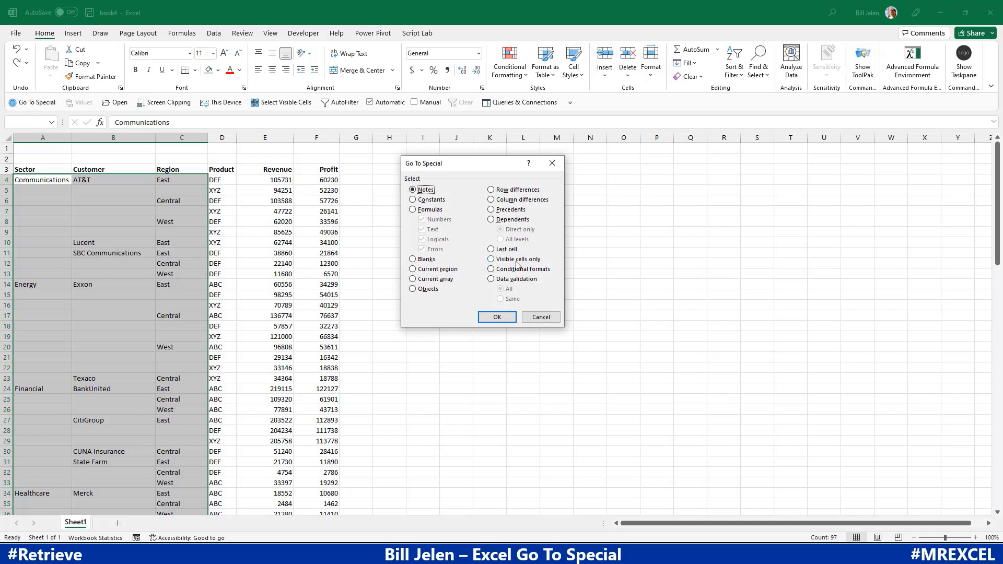
left_click(424, 261)
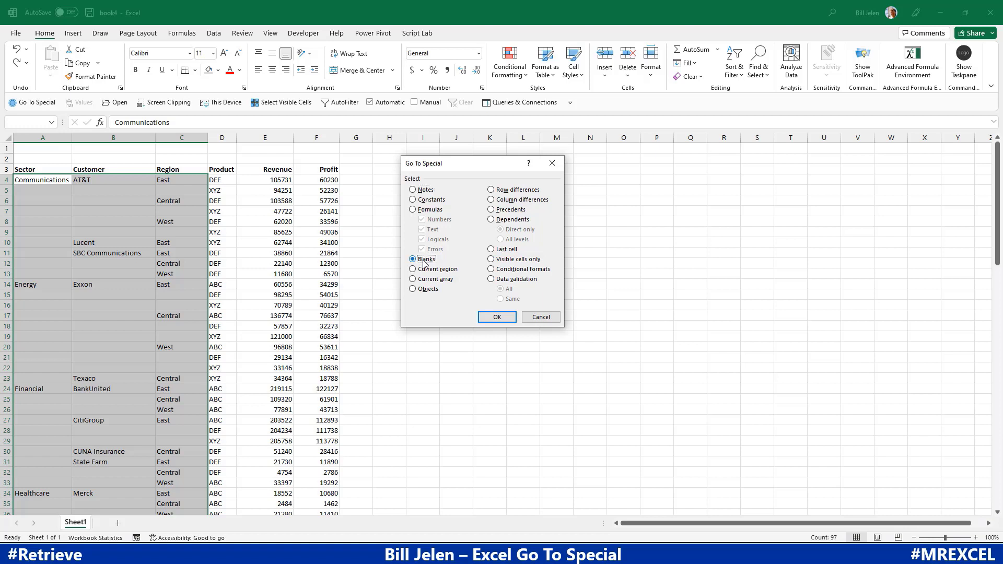
left_click(496, 317)
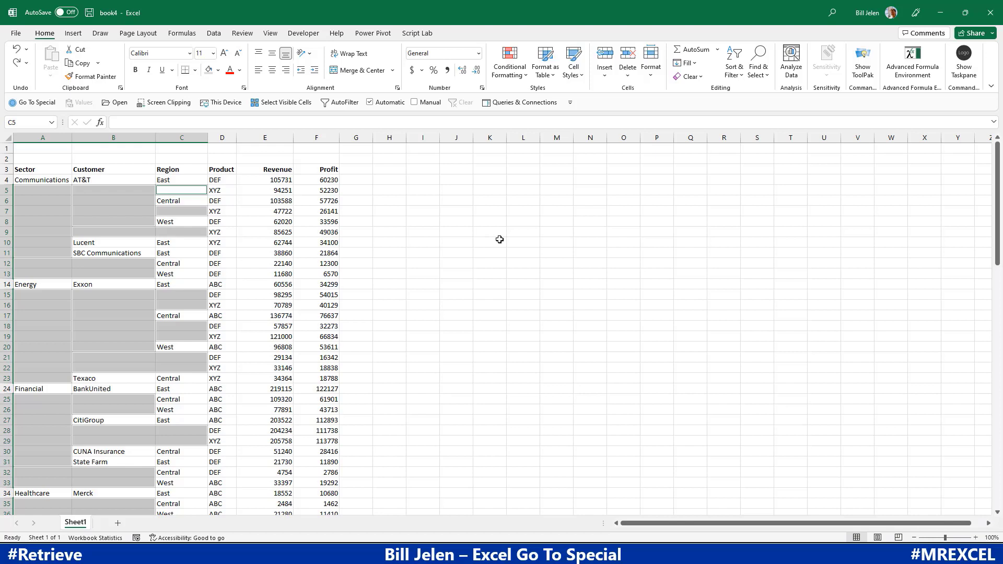
type("=")
key("Up")
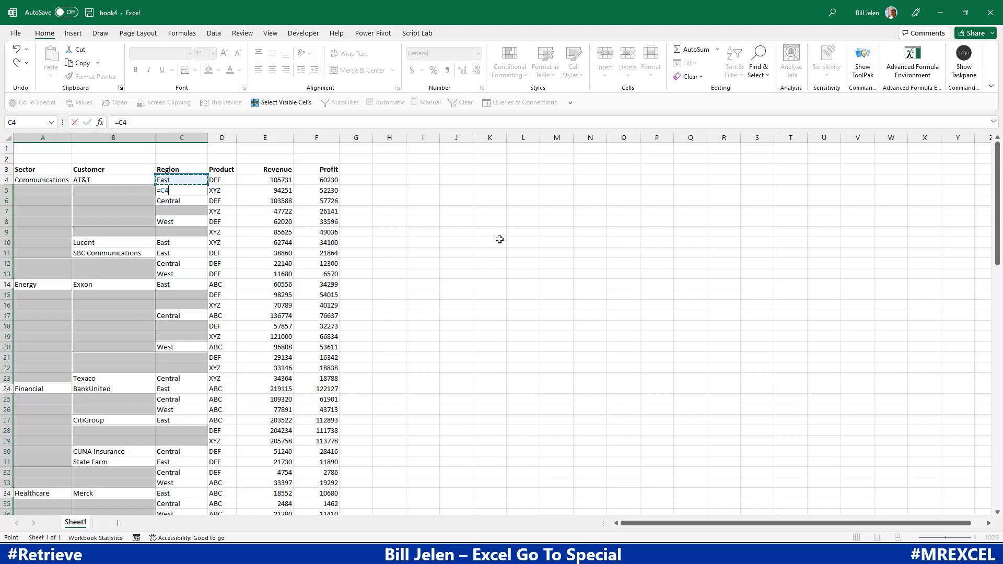
key("ctrl+Return")
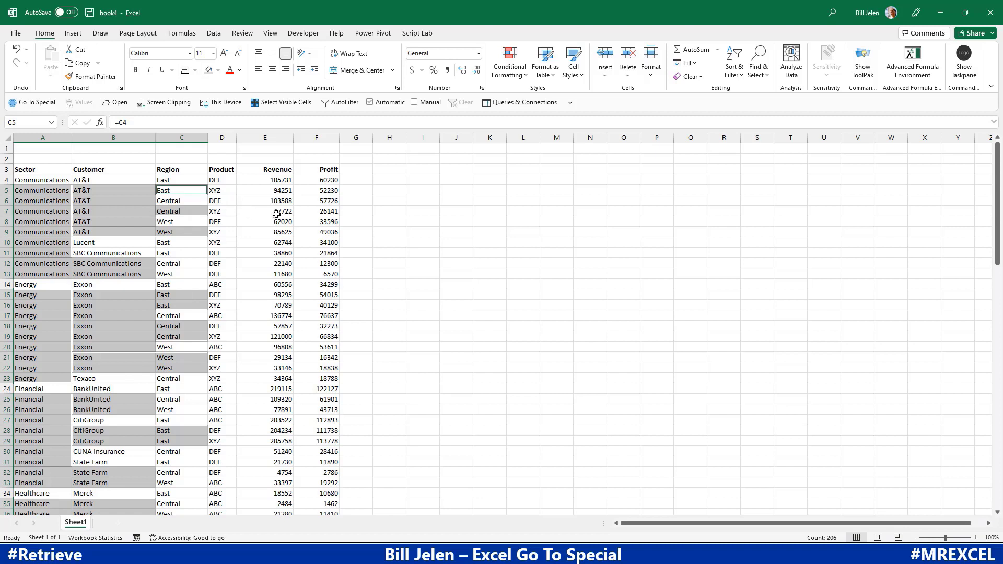
Copy the whole columns A:C and paste them in place as values to replace the fill formulas.
key("ctrl+c")
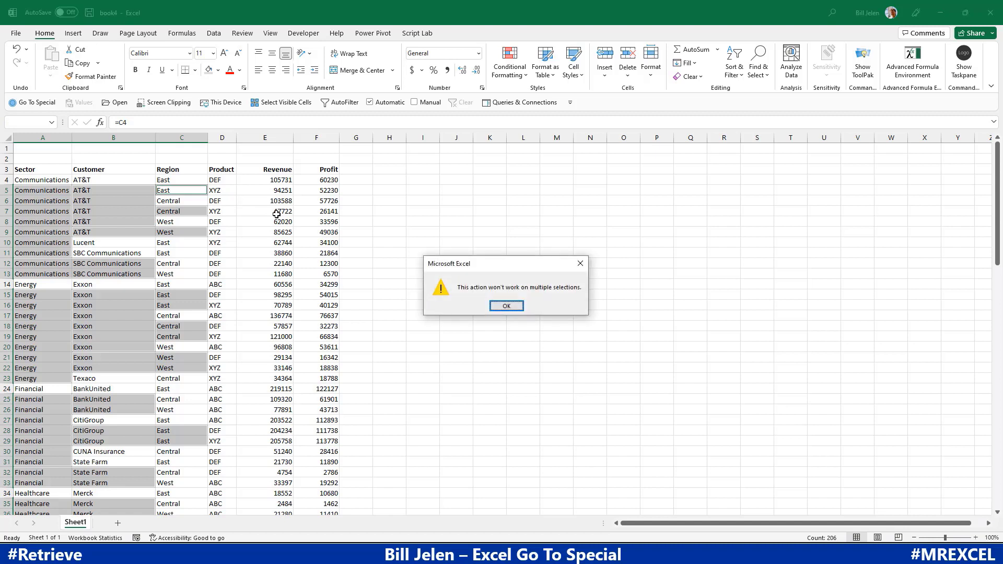
left_click(507, 306)
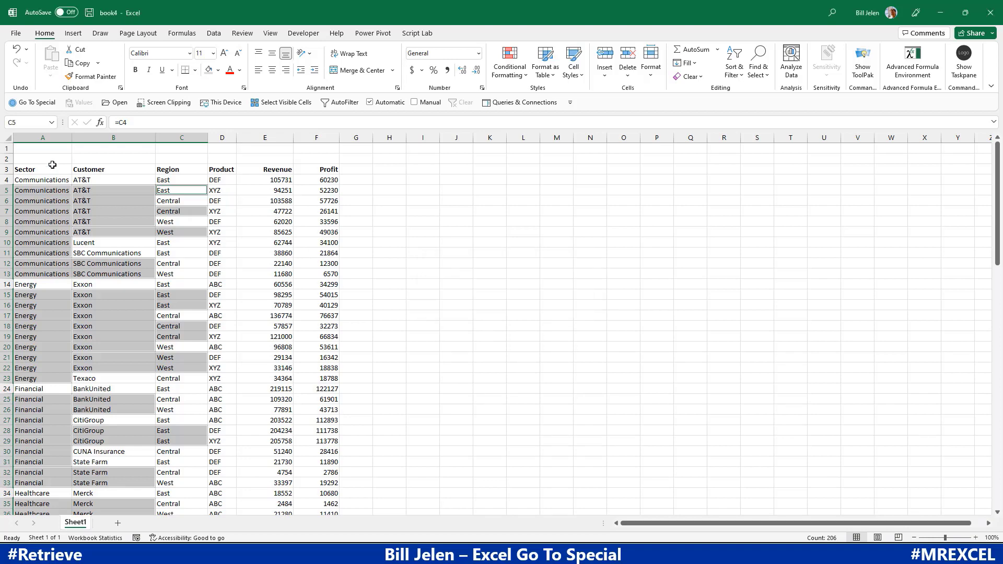
left_click_drag(43, 138, 177, 138)
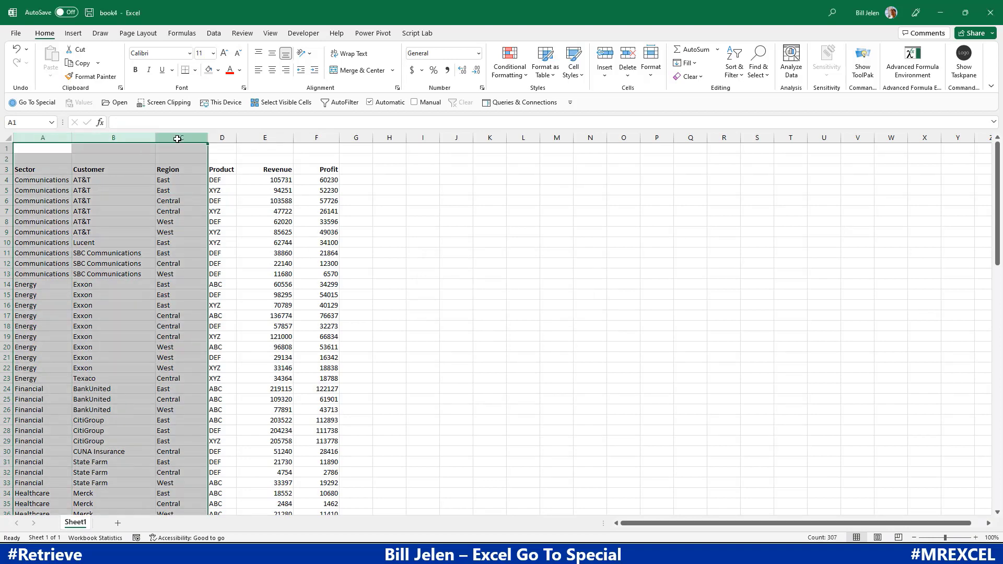
key("ctrl+c")
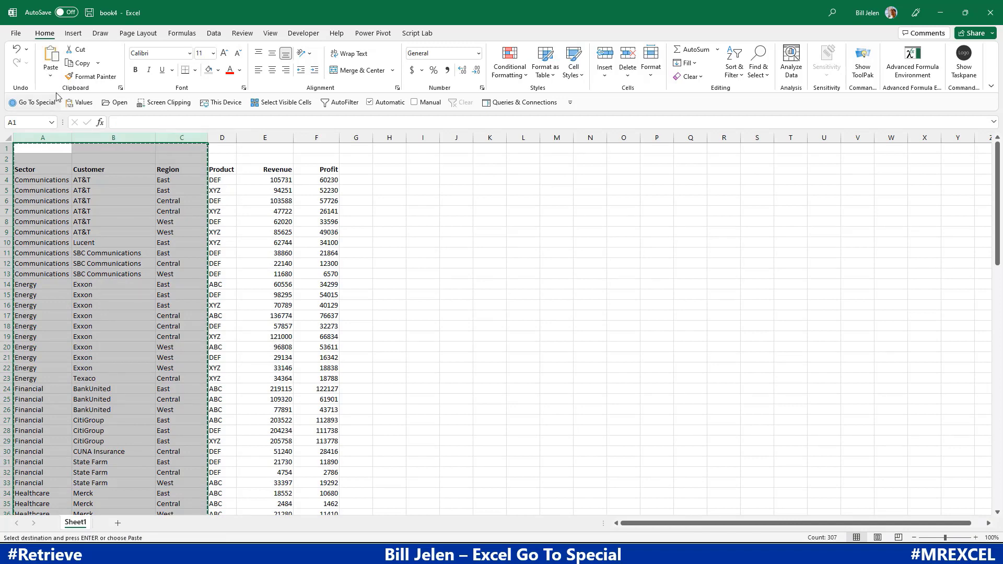
left_click(50, 78)
left_click(49, 153)
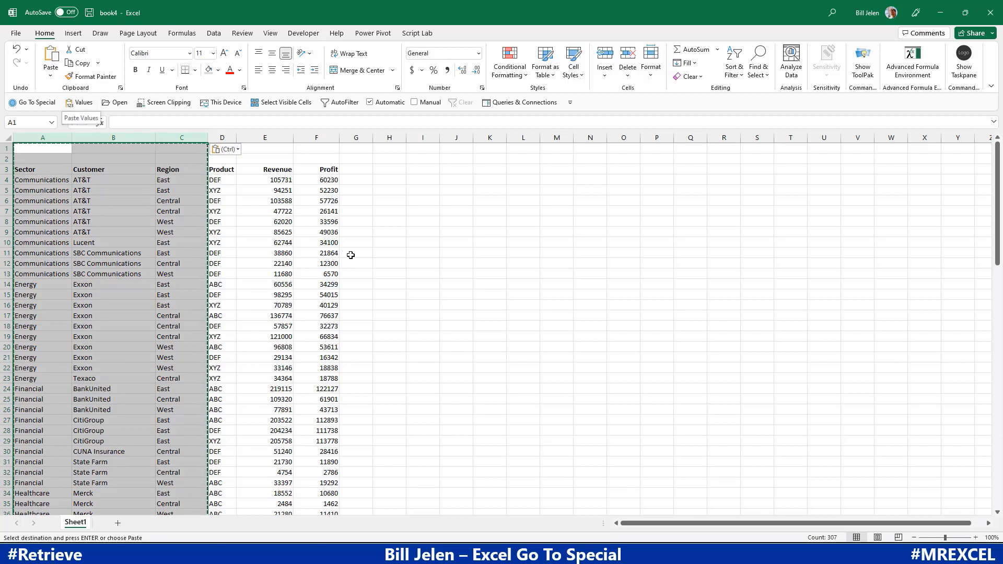
left_click(51, 191)
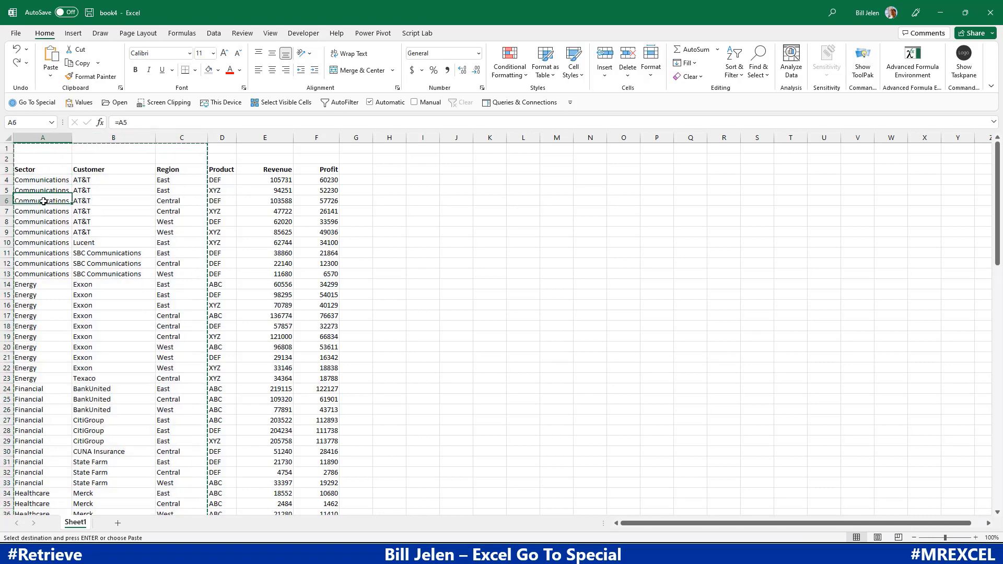
left_click_drag(43, 137, 164, 137)
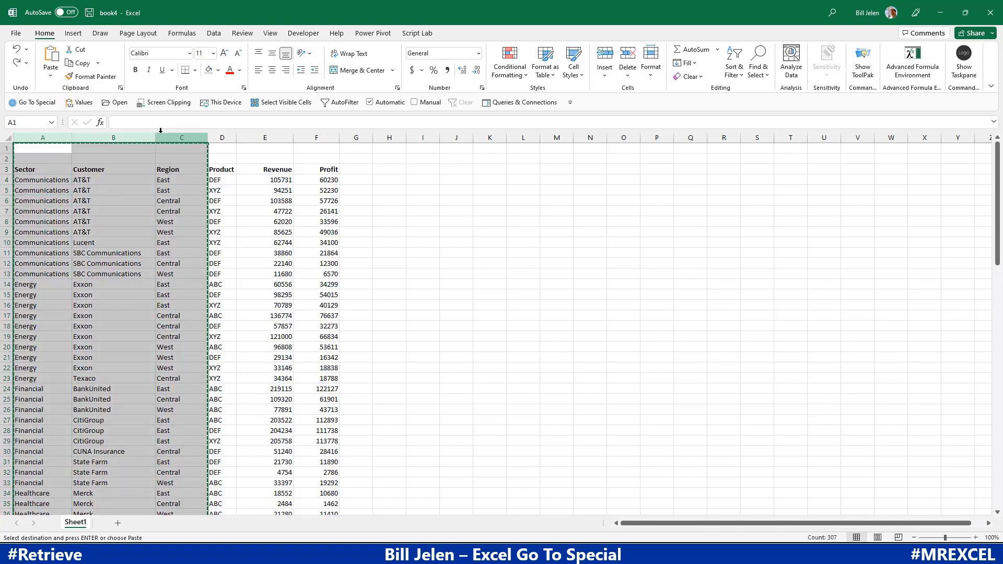
left_click(82, 104)
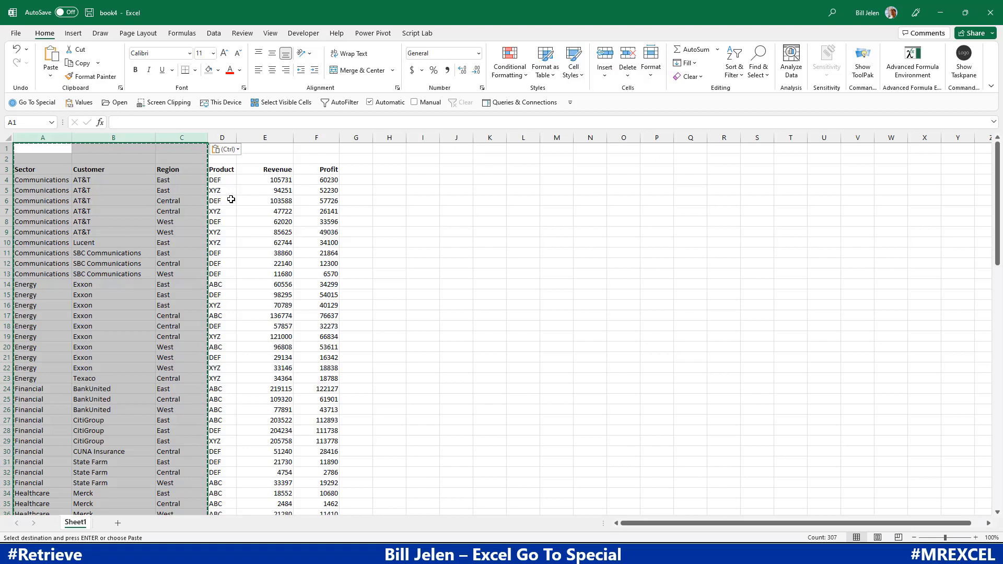
Undo the pasted values and the blank-cell fill, and clear the copy selection.
key("ctrl+z")
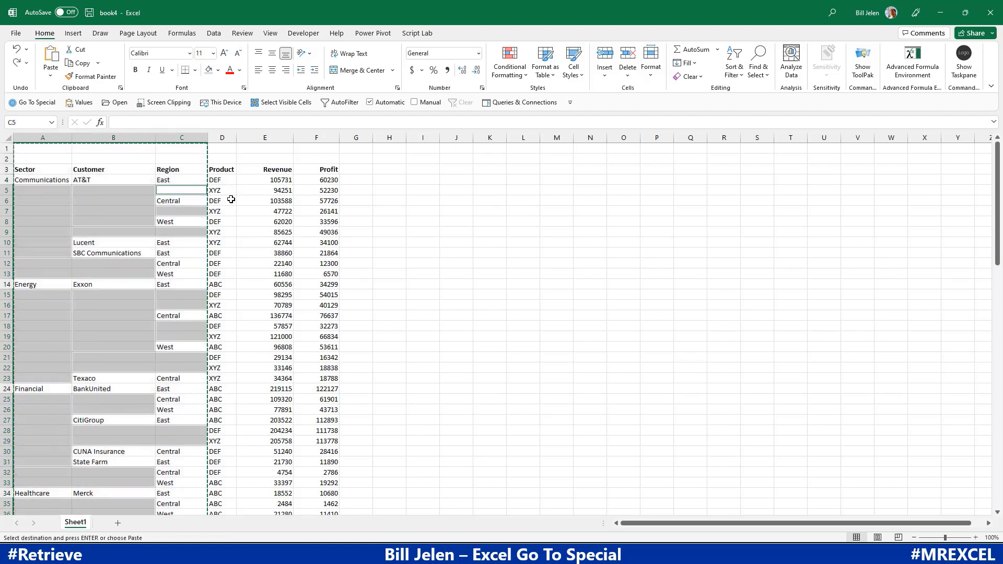
left_click(245, 199)
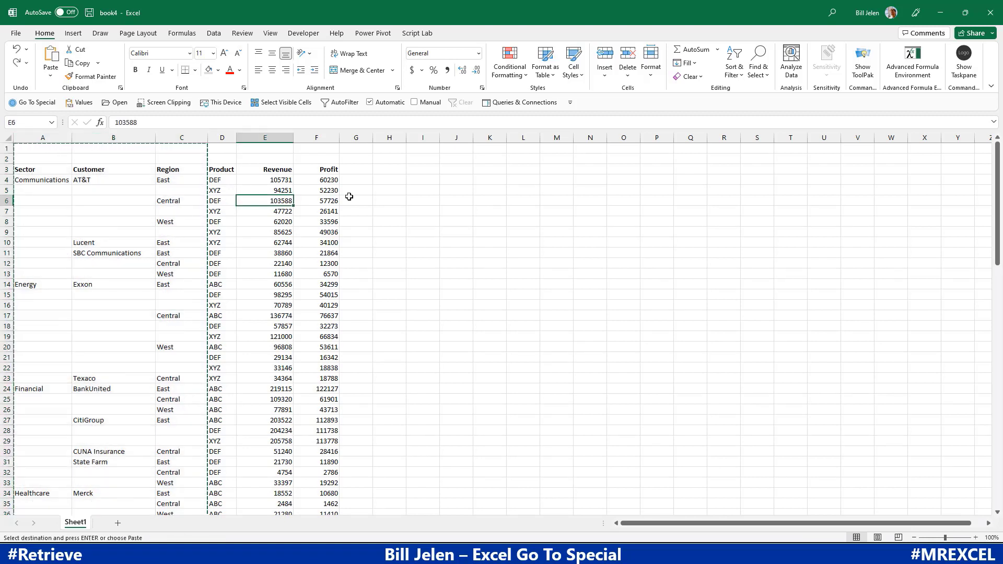
key("Escape")
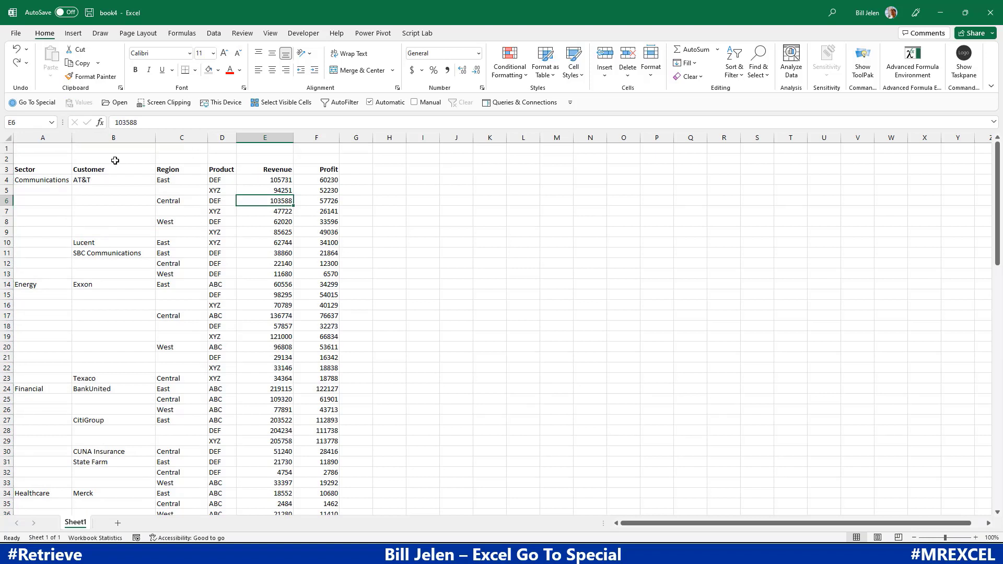
Duplicate Sheet1 with the Sector header A3 selected and convert the copy's data A3:F105 into a table with headers.
left_click(40, 166)
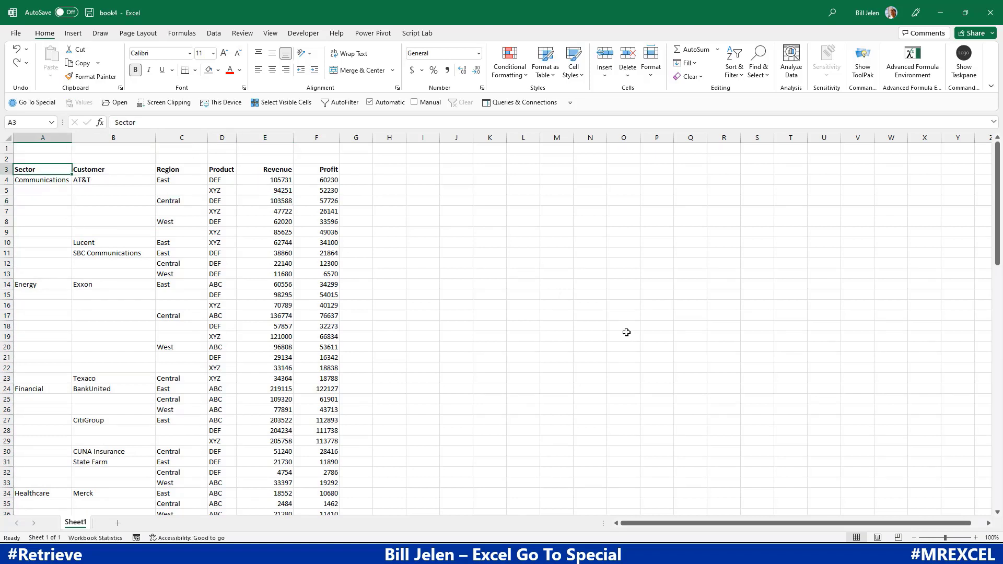
left_click_drag(99, 524, 102, 524, "ctrl")
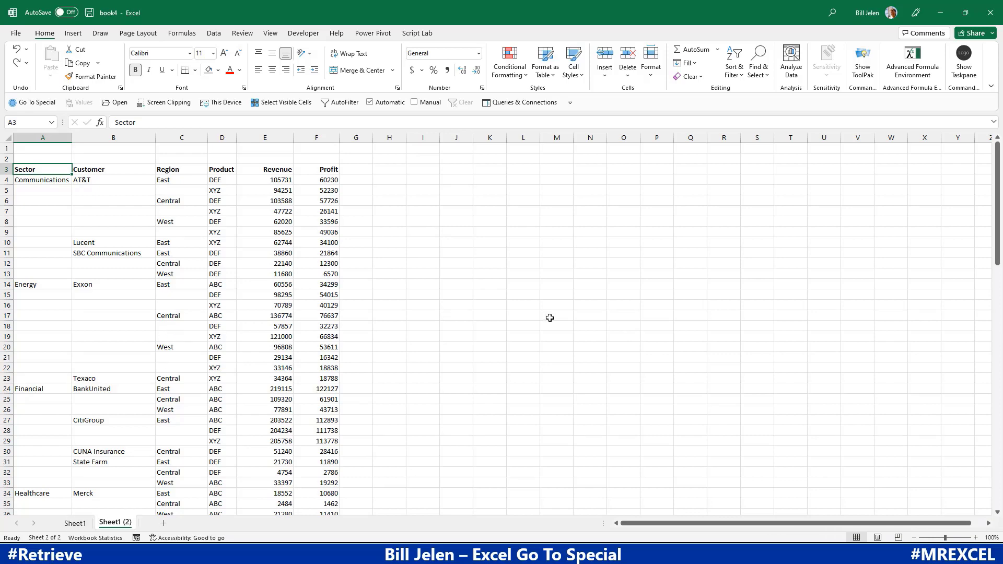
key("ctrl+t")
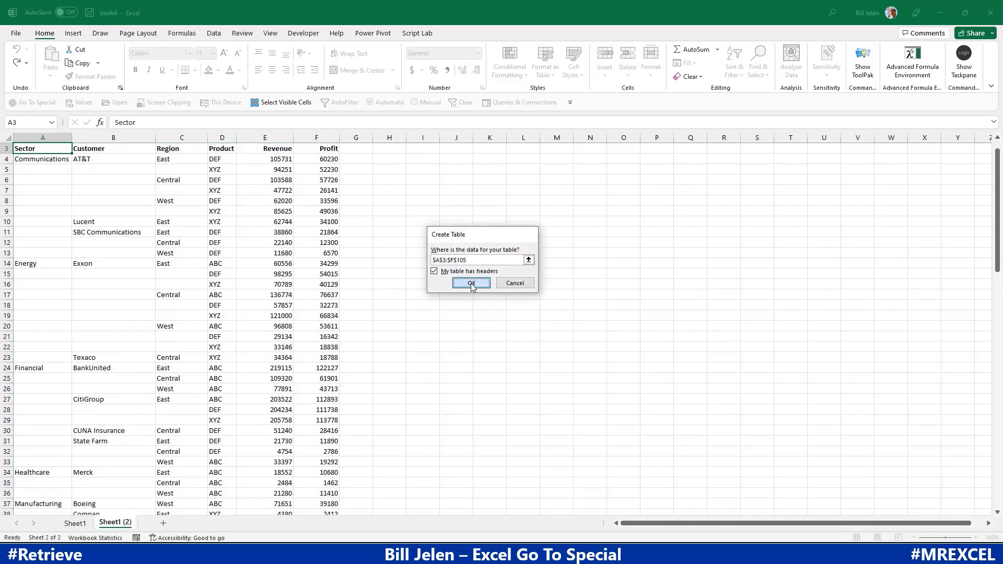
left_click(471, 283)
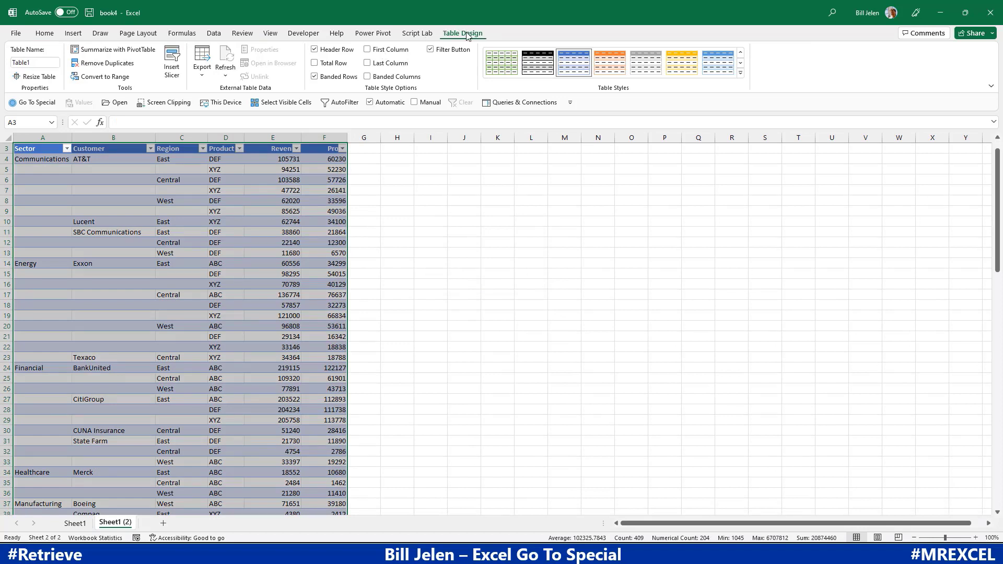
Name the table FillExample and load it into the Power Query Editor as a table source.
left_click(46, 62)
type("FillExample")
key("Return")
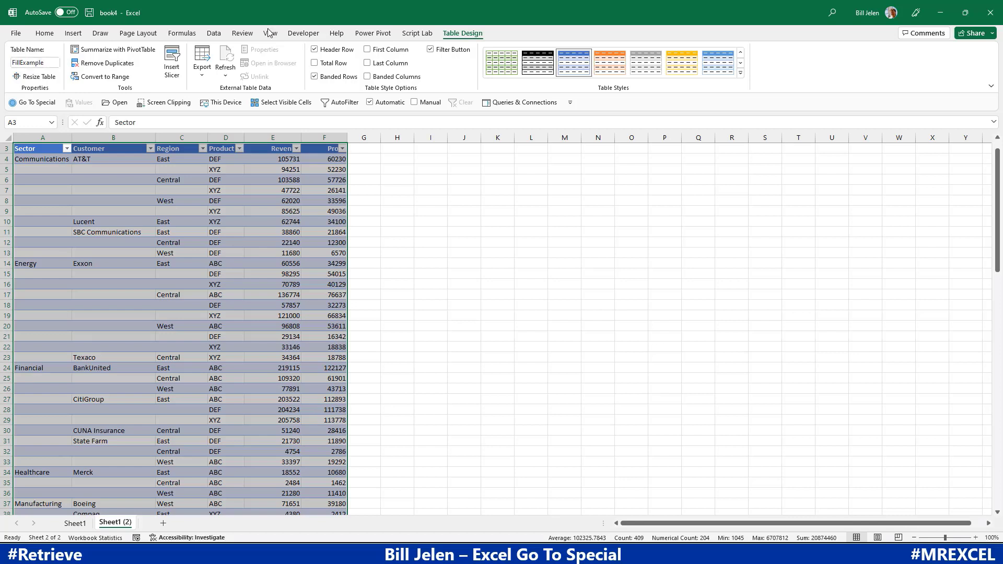
left_click(212, 35)
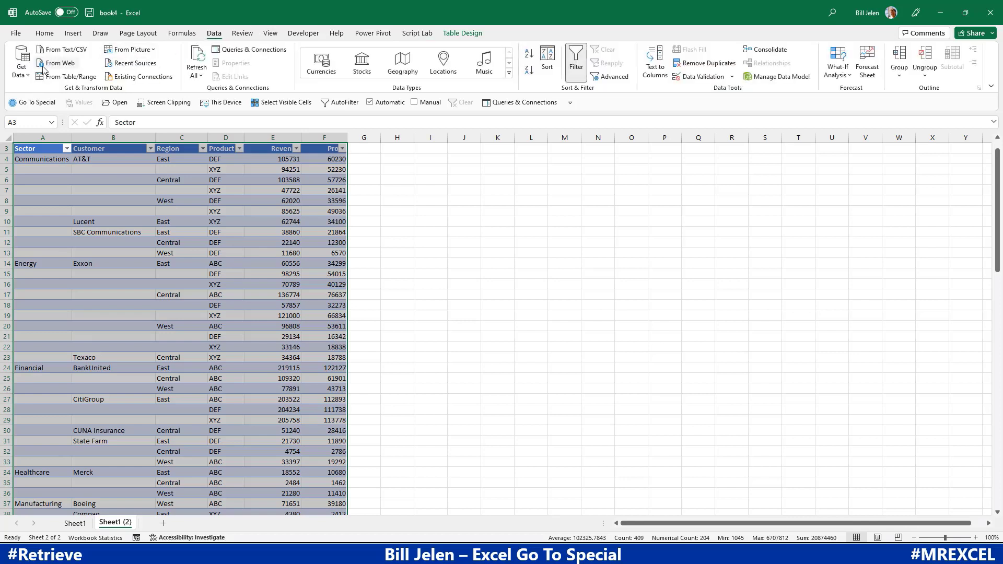
left_click(66, 77)
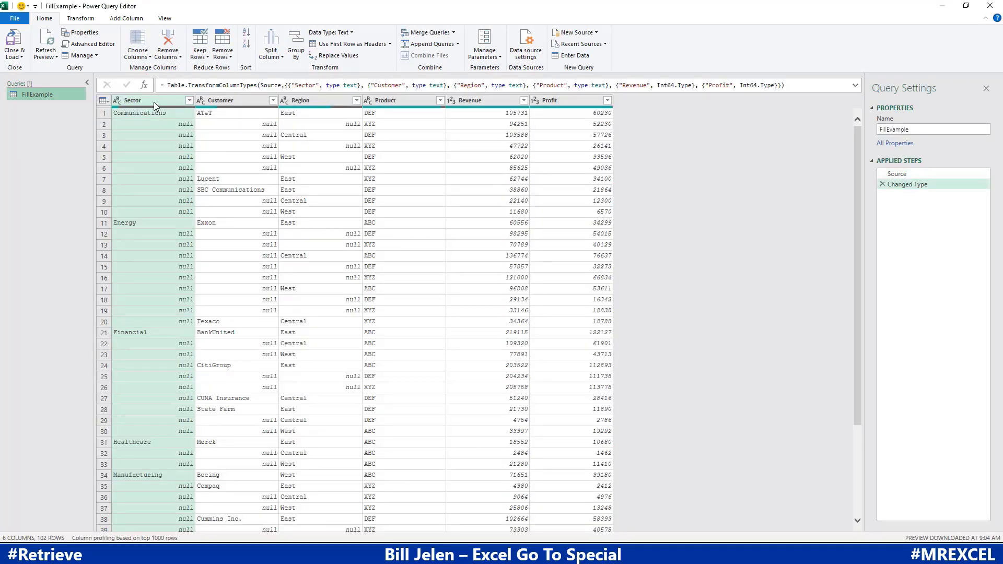
Fill down the null values in the Sector, Customer and Region columns of the query.
left_click(302, 102, "shift")
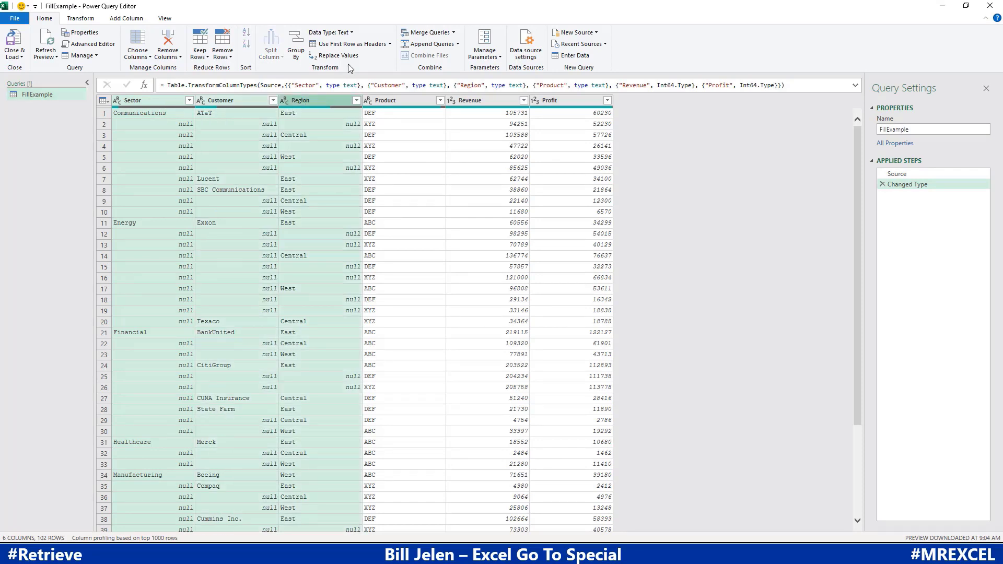
left_click(76, 19)
left_click(194, 44)
left_click(202, 57)
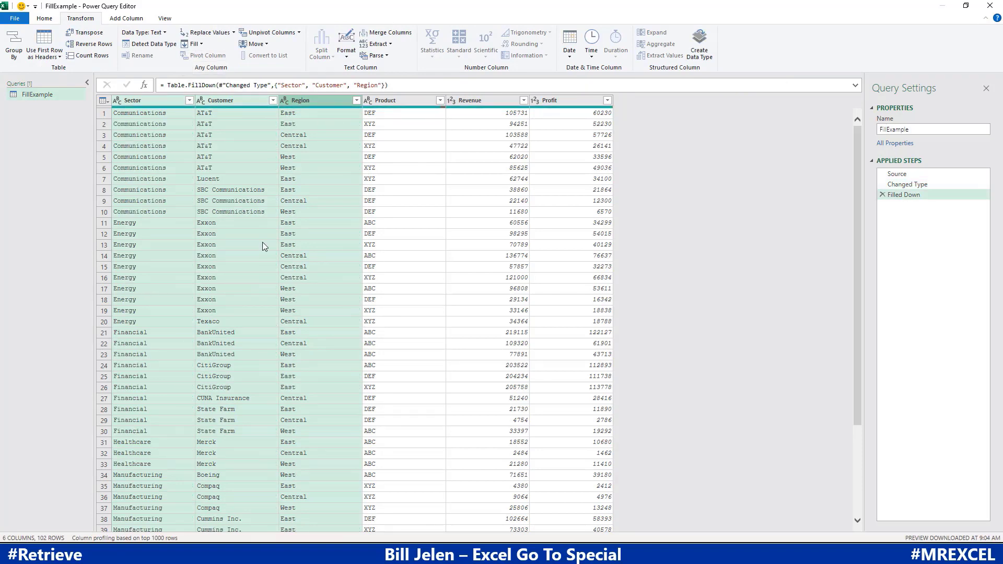
Close and load the FillExample query to a new worksheet, and compare it with the source table on Sheet1 (2).
left_click(45, 20)
left_click(15, 41)
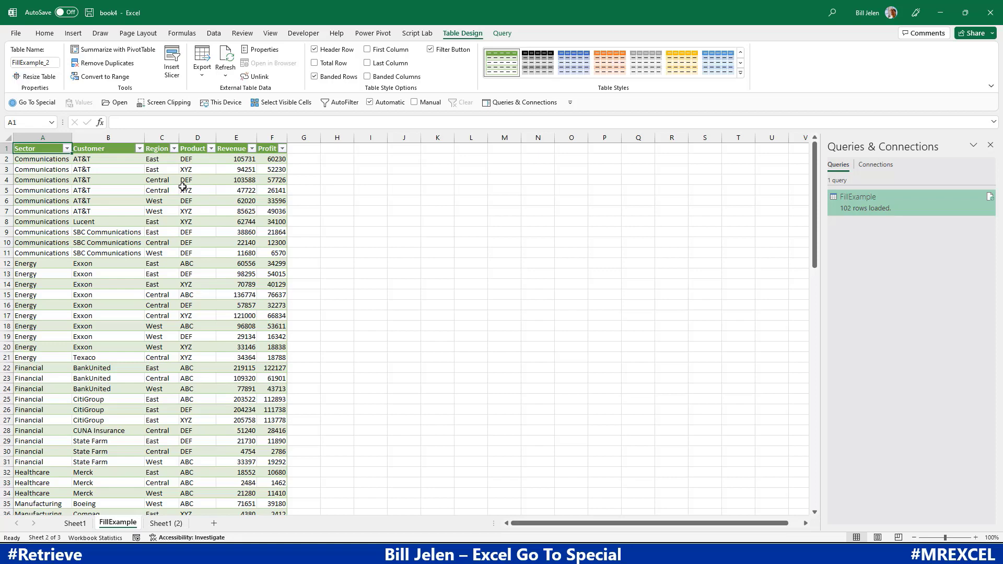
left_click(159, 523)
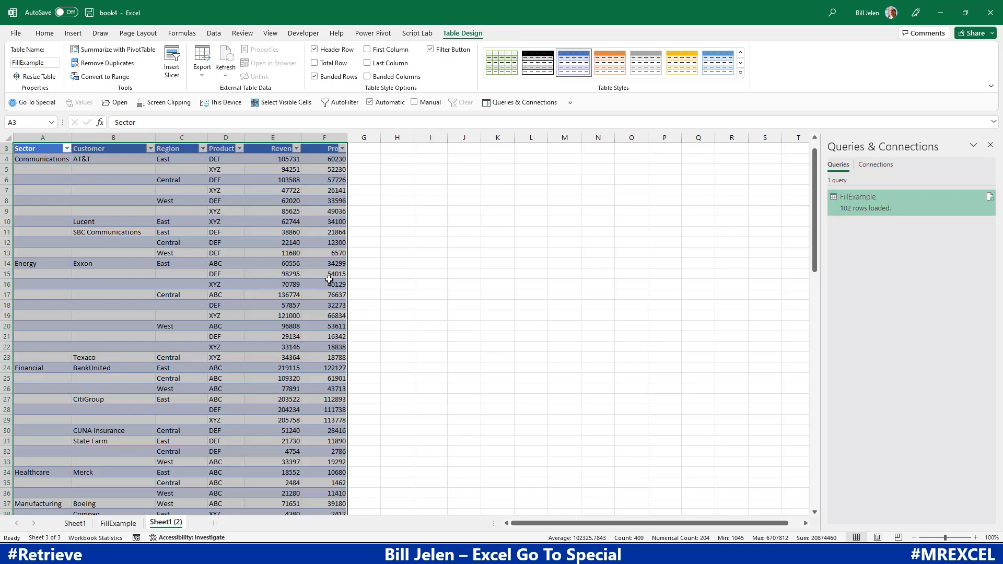
left_click(126, 525)
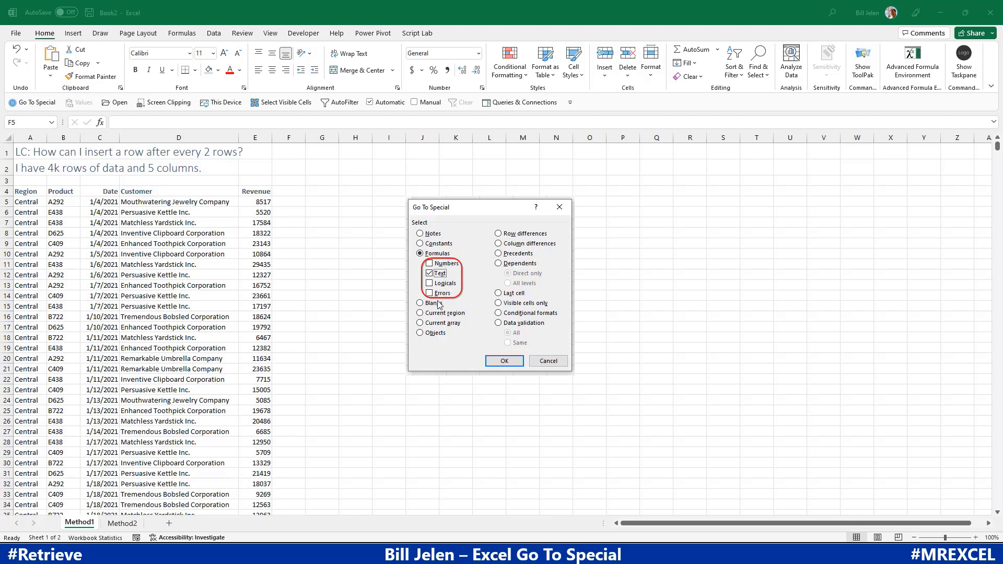
On the Method1 sheet, enter a in F5, 1 in F6 and =F5 in F7, and copy the formula down the data.
left_click(290, 202)
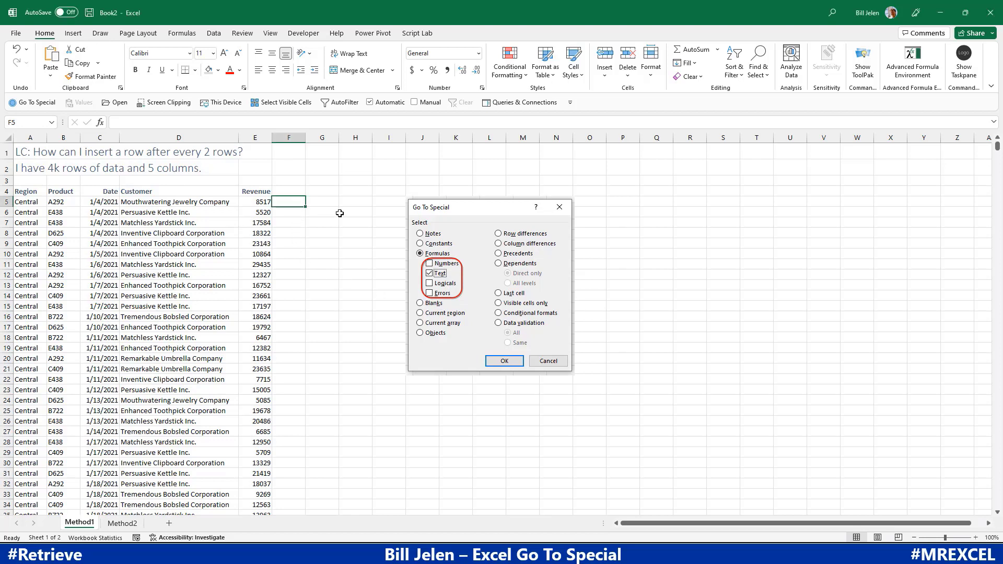
type("a")
key("Return")
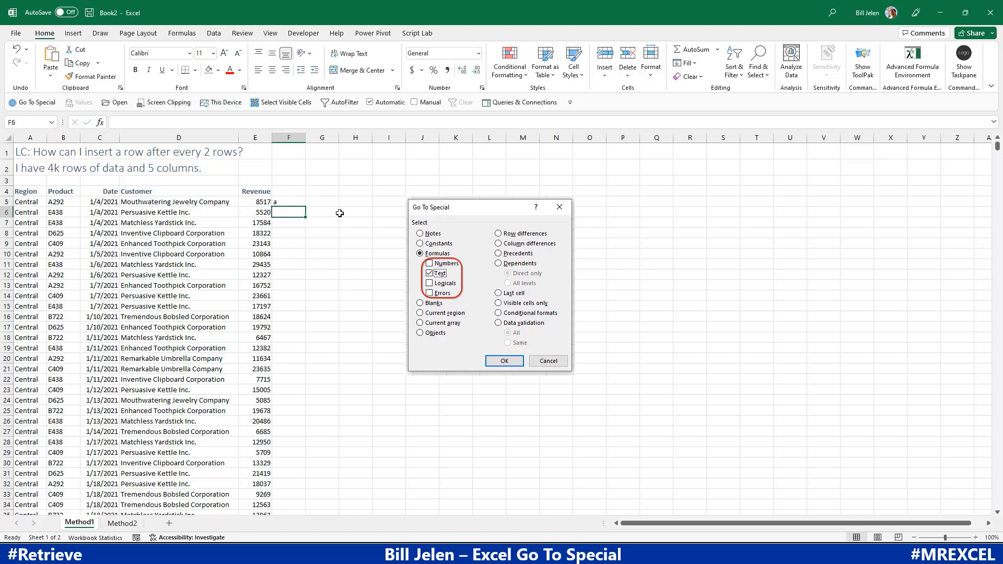
type("1")
key("Return")
type("=")
key("Up")
key("Up")
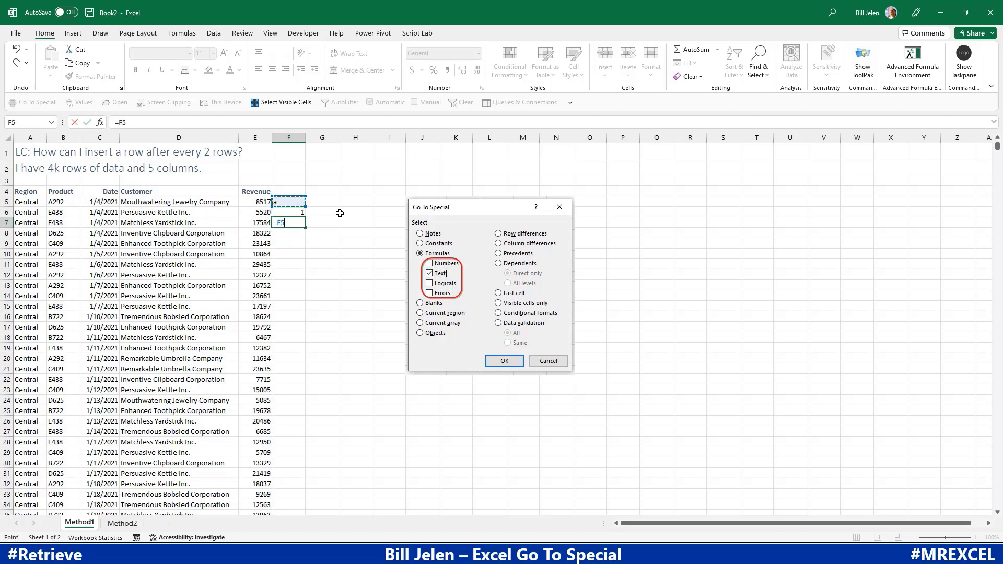
key("ctrl+Return")
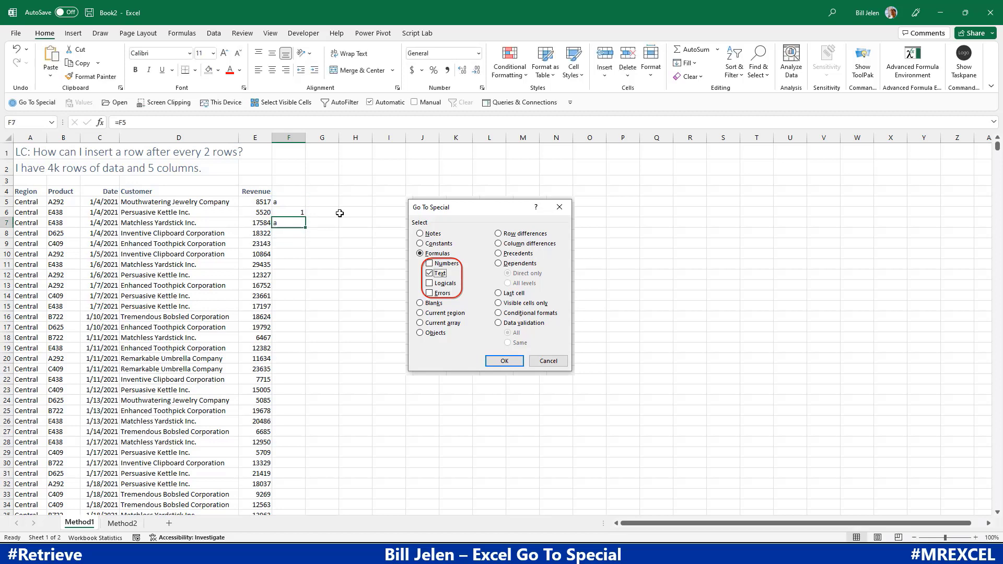
double_click(306, 228)
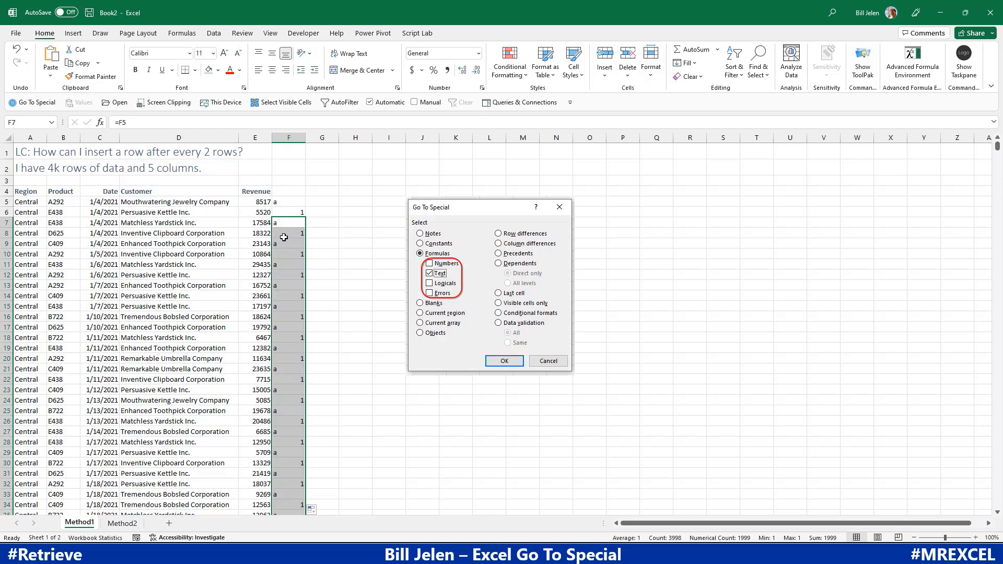
Insert a sheet row above every text-result formula in column F, picked with Go To Special, and switch to the Method2 sheet.
left_click(36, 102)
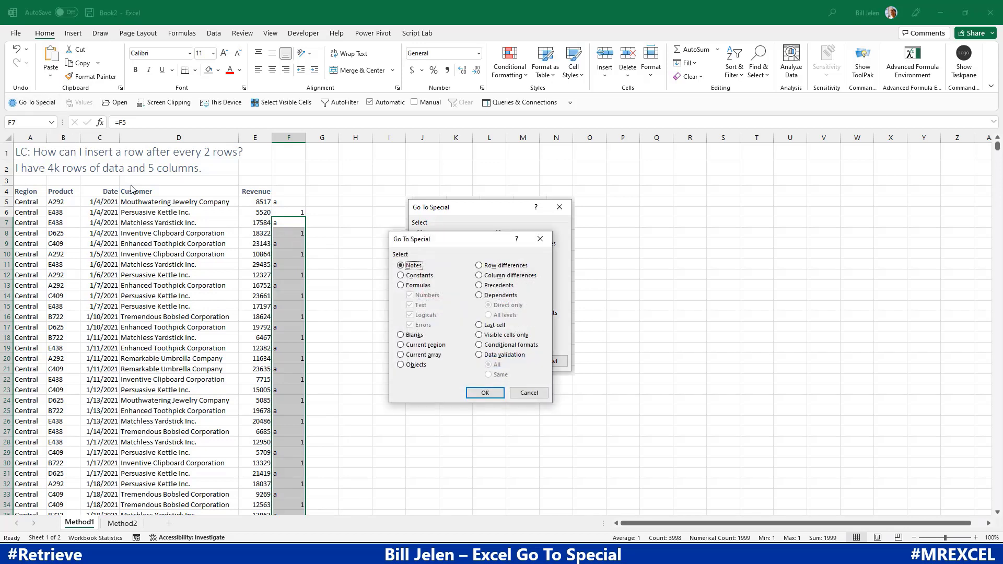
left_click(401, 287)
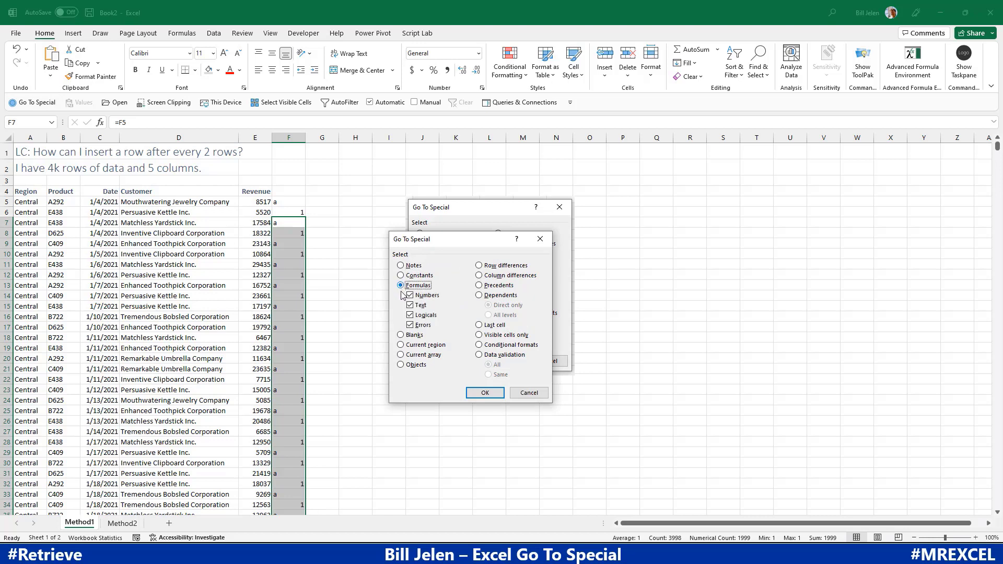
left_click(410, 296)
left_click(410, 315)
left_click(411, 325)
left_click(490, 394)
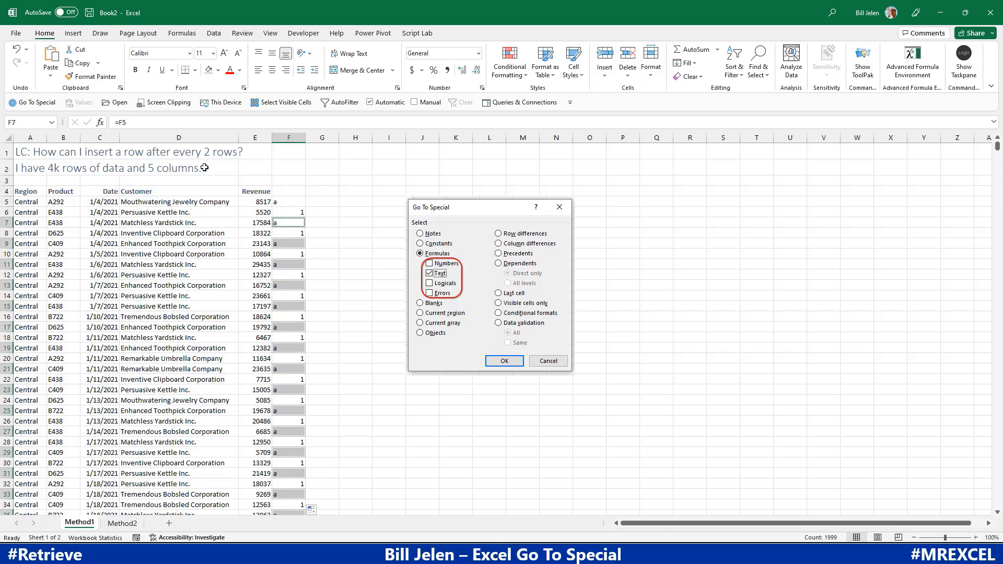
left_click(605, 78)
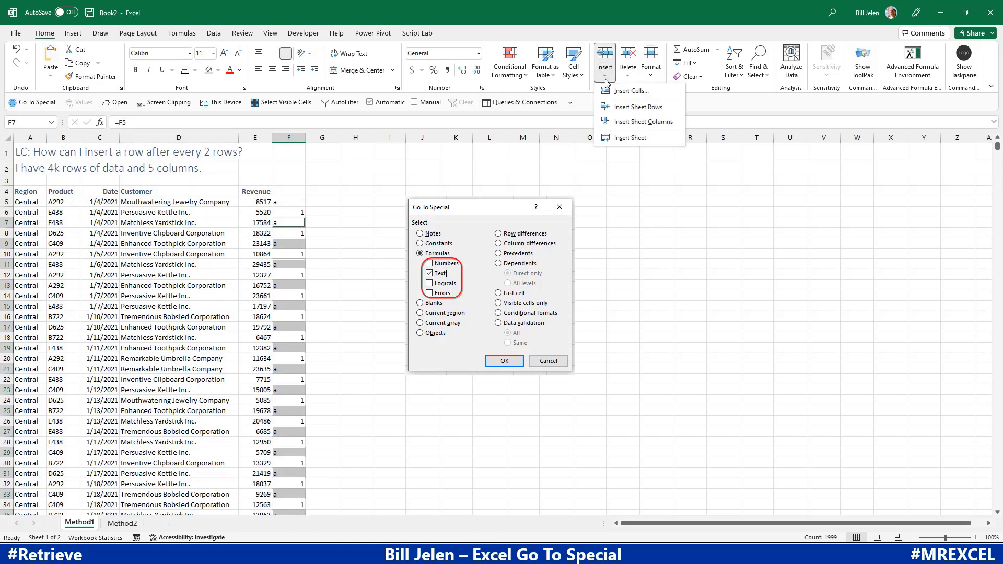
left_click(621, 108)
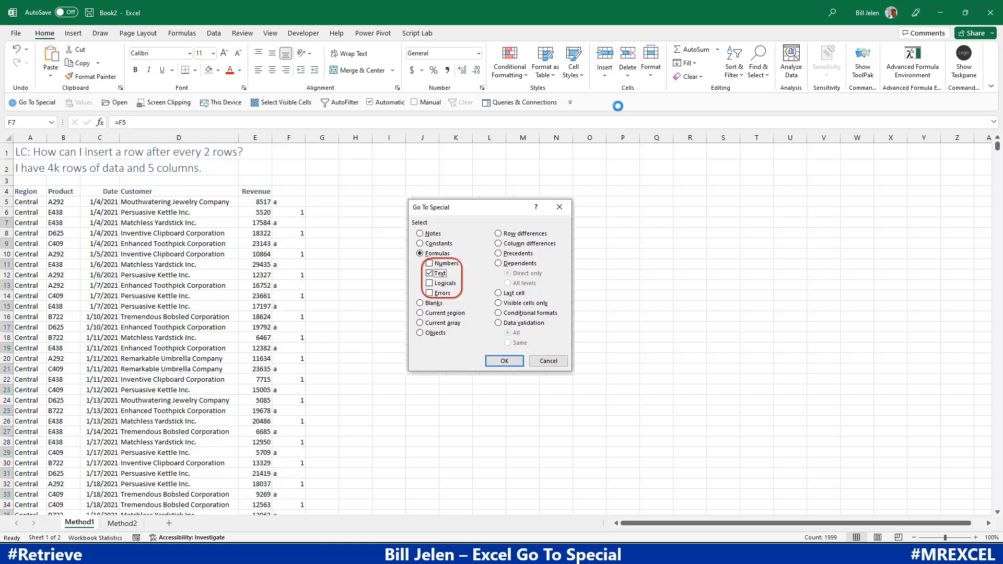
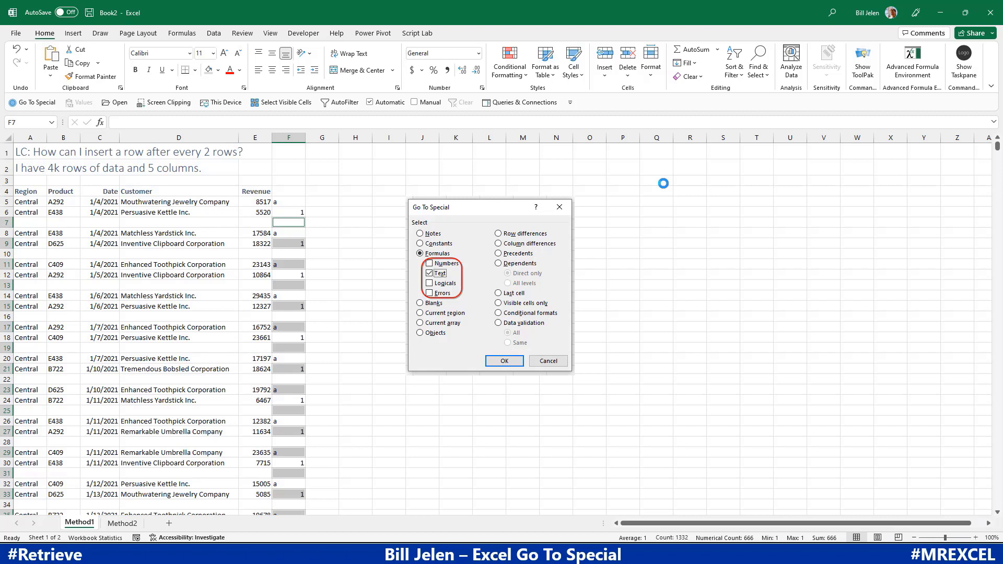
left_click(122, 524)
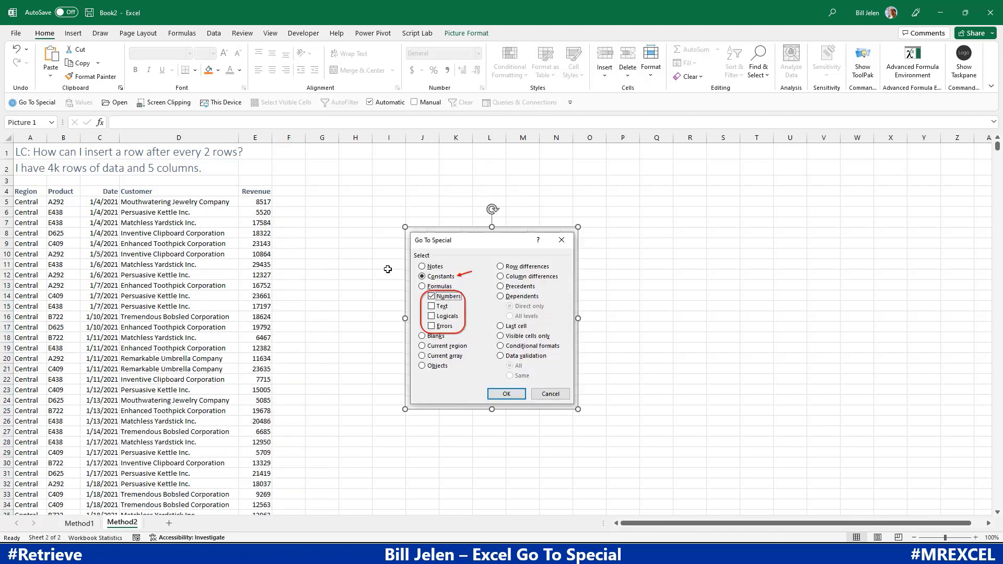
left_click(280, 214)
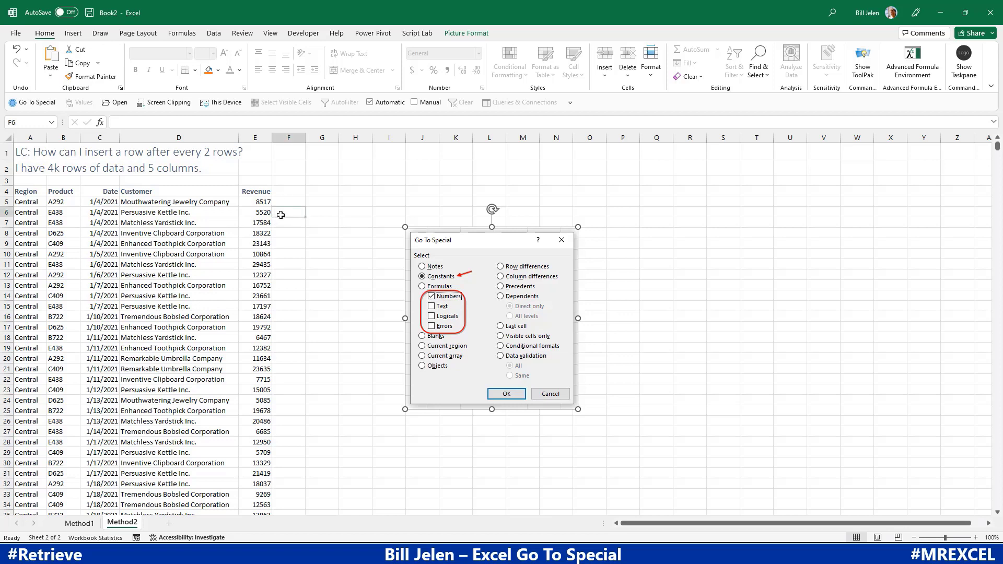
type("1")
key("ctrl+Return")
key("shift+Down")
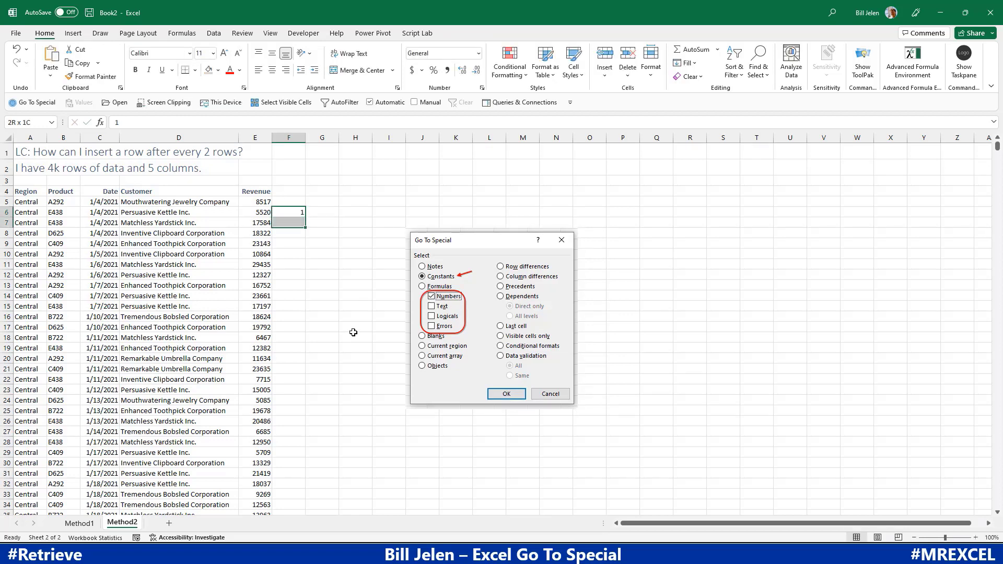
double_click(305, 227)
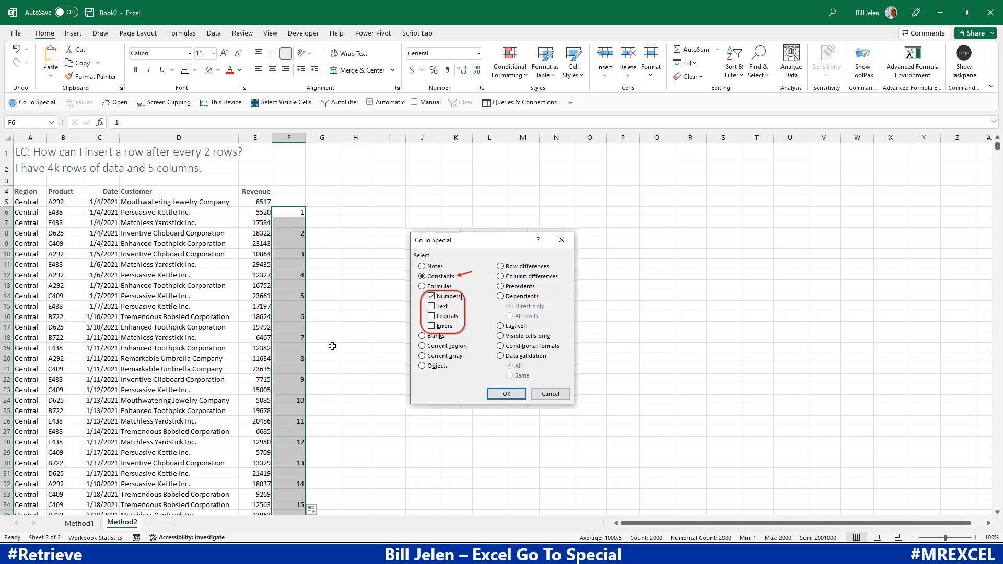
left_click(28, 104)
left_click(401, 275)
left_click(410, 305)
left_click(410, 315)
left_click(409, 325)
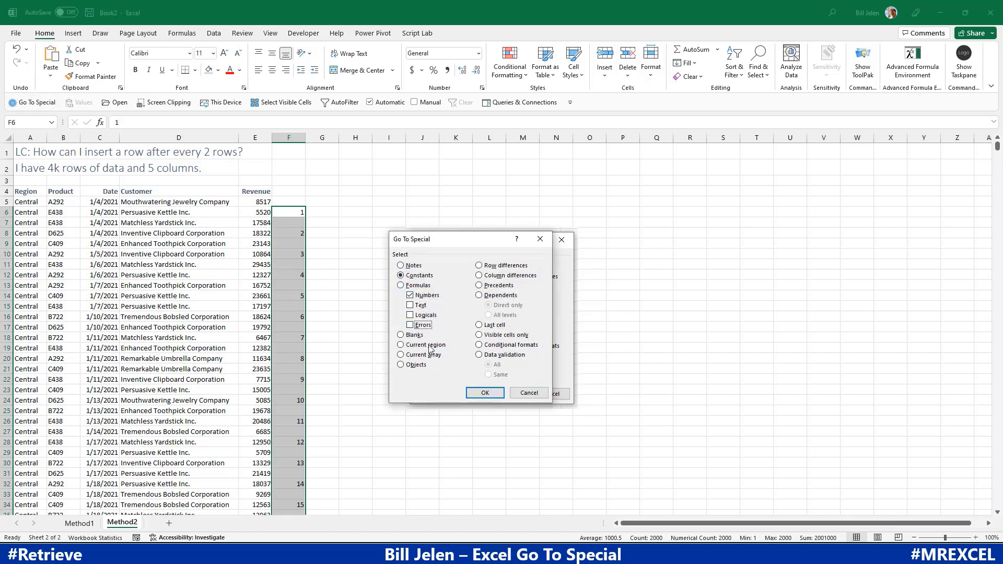
left_click(484, 393)
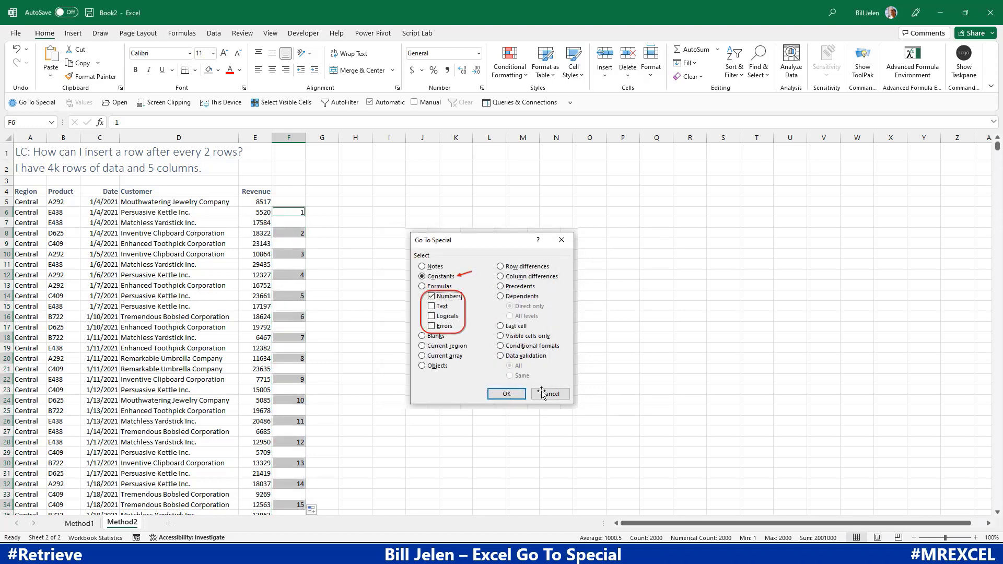
key("Delete")
Enter 1 in F7 and fill the pair F7:F8 down to the end of the data, leaving every other cell blank.
left_click(287, 213)
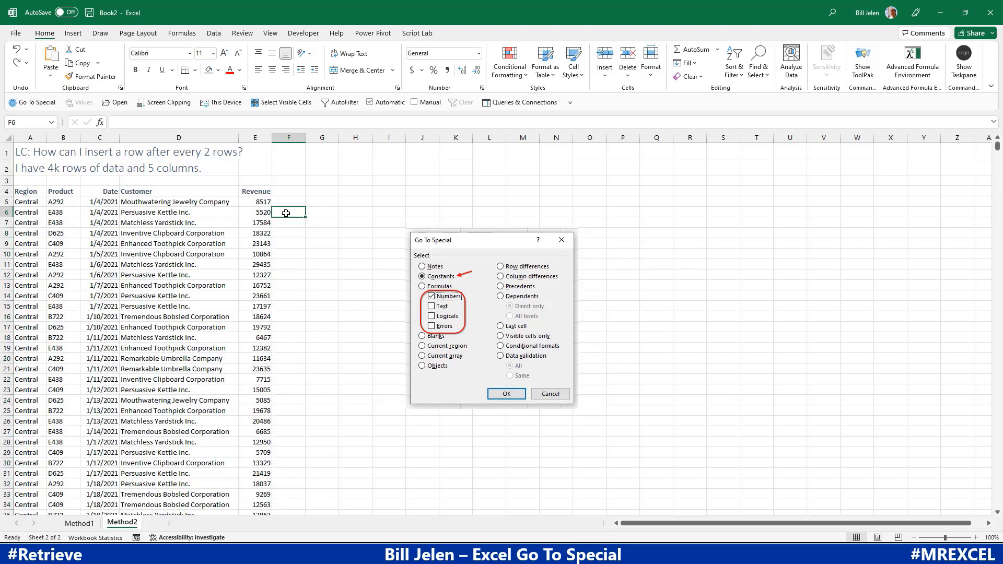
key("Down")
type("1")
key("ctrl+Return")
key("shift+Down")
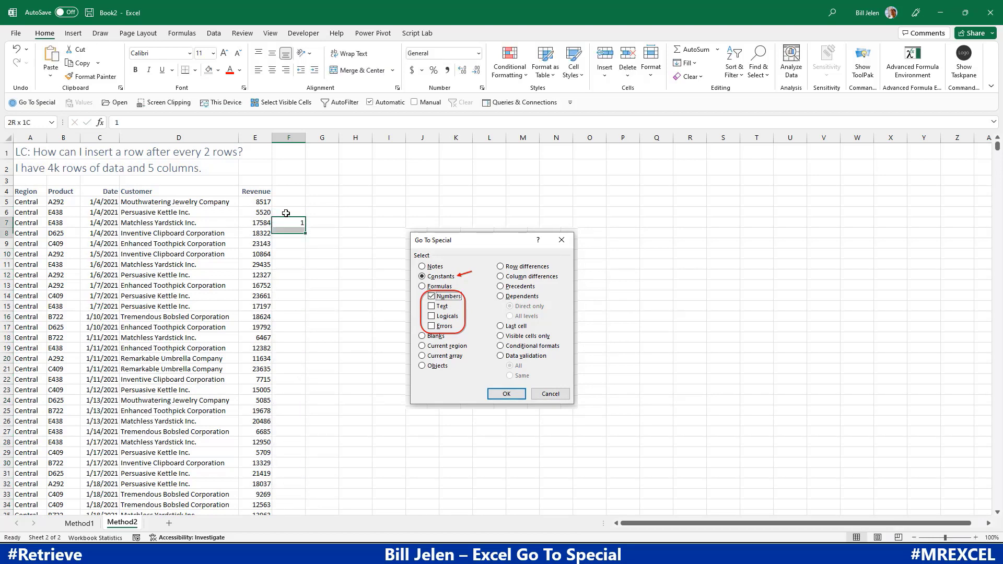
double_click(305, 239)
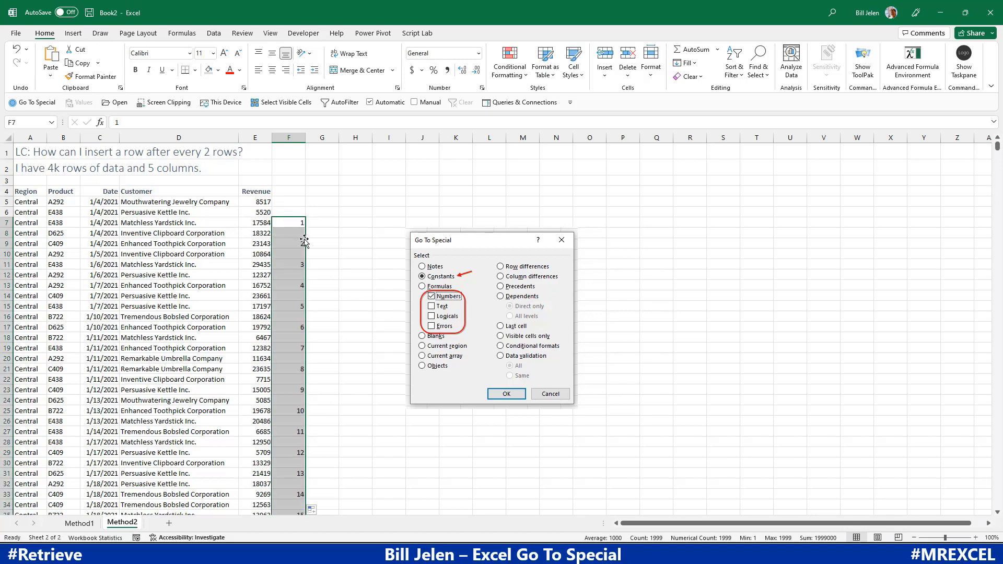
Insert a sheet row above every constant in the filled range, picked with Go To Special, and select column F.
left_click(32, 102)
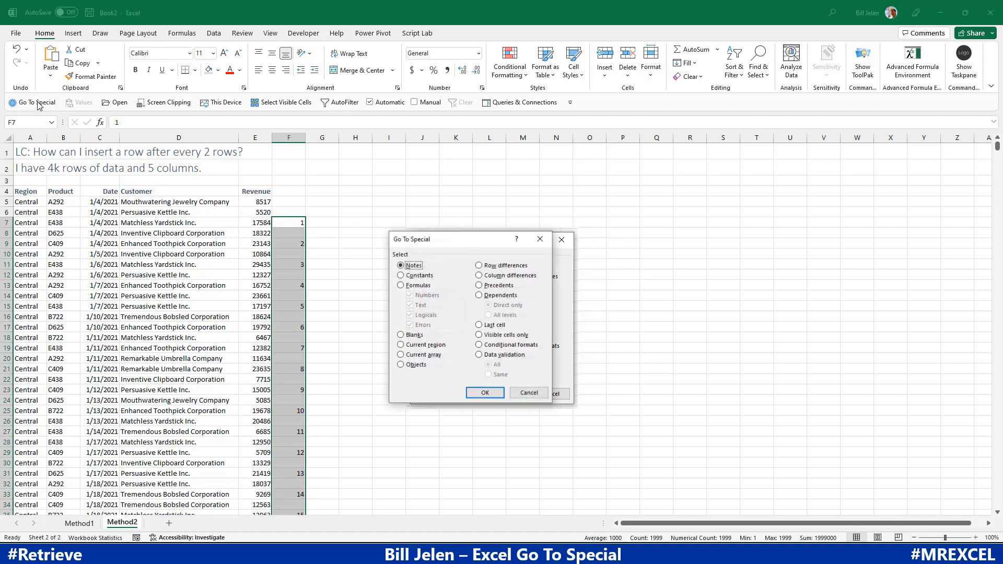
left_click(401, 275)
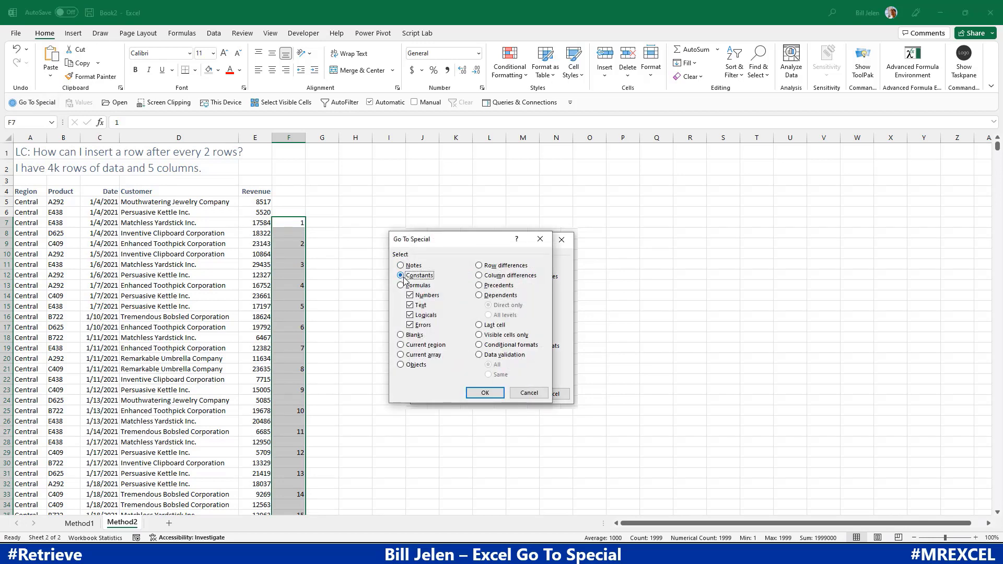
left_click(484, 393)
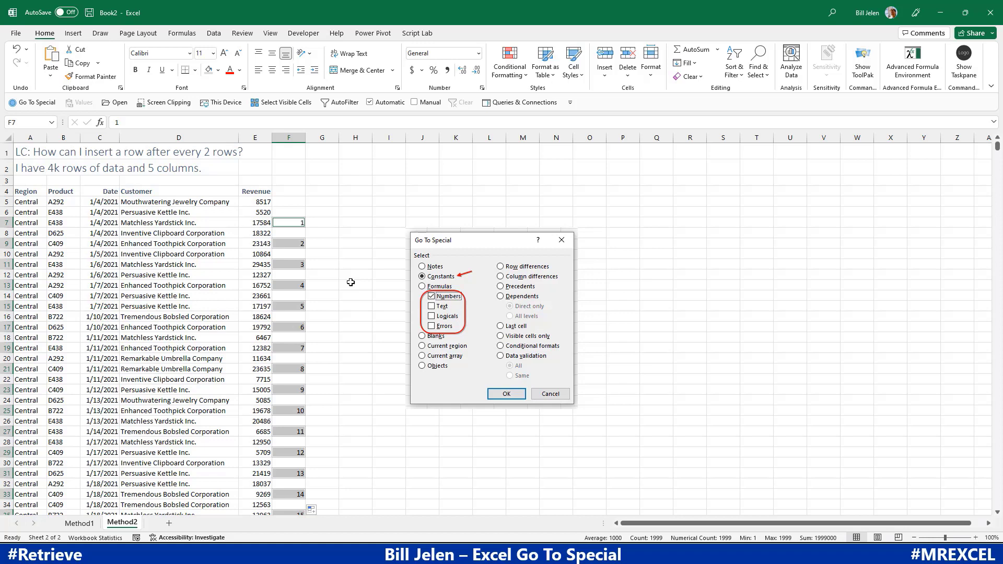
key("alt+i")
key("r")
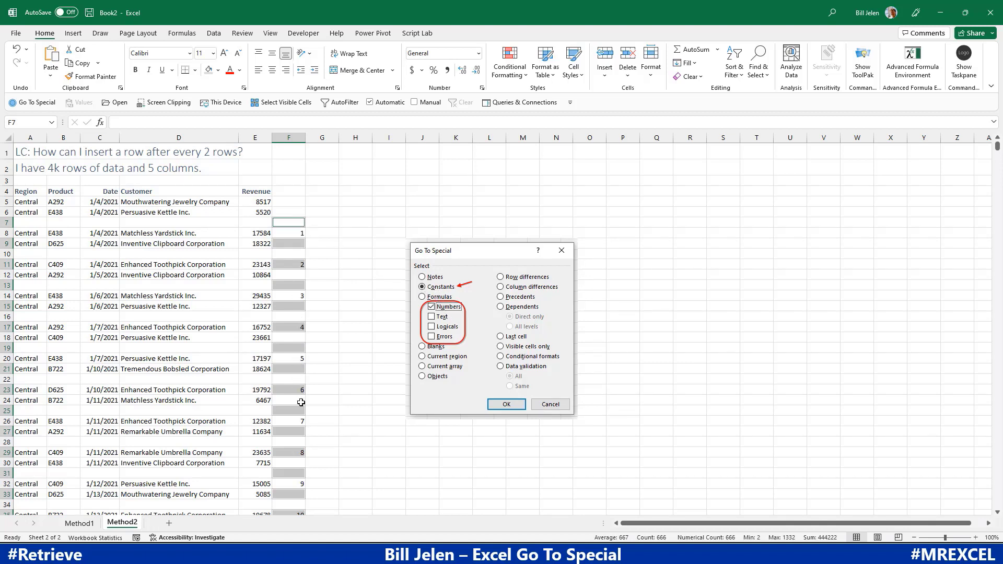
left_click(290, 137)
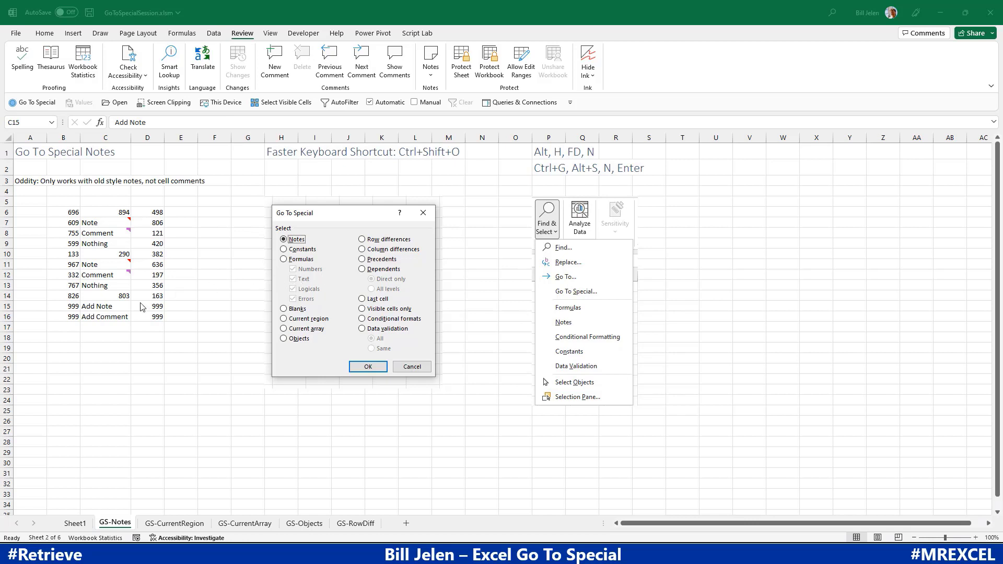
Select the Add Comment cell C16 on the GS-Notes sheet and view the existing note on C7.
left_click(103, 316)
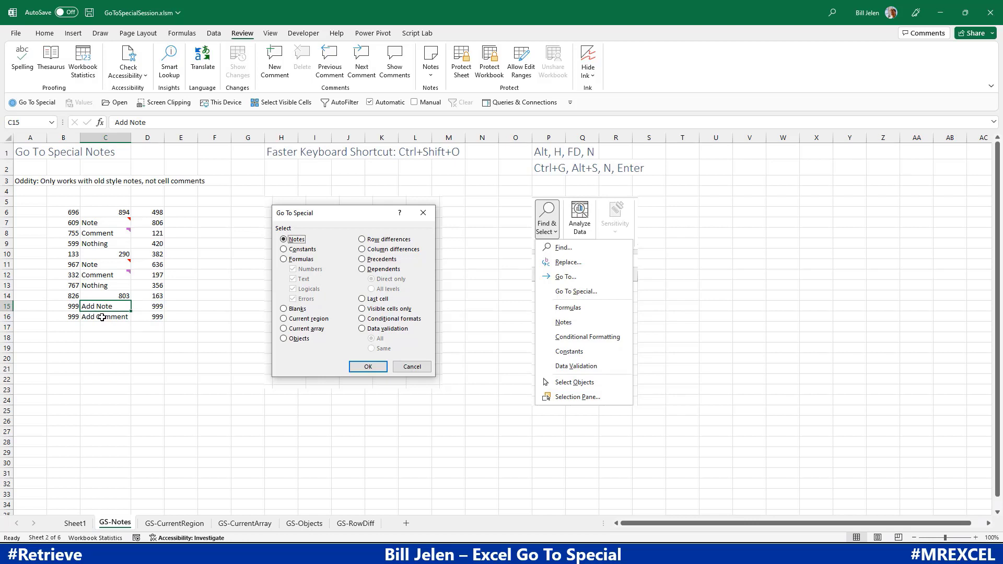
left_click(103, 316)
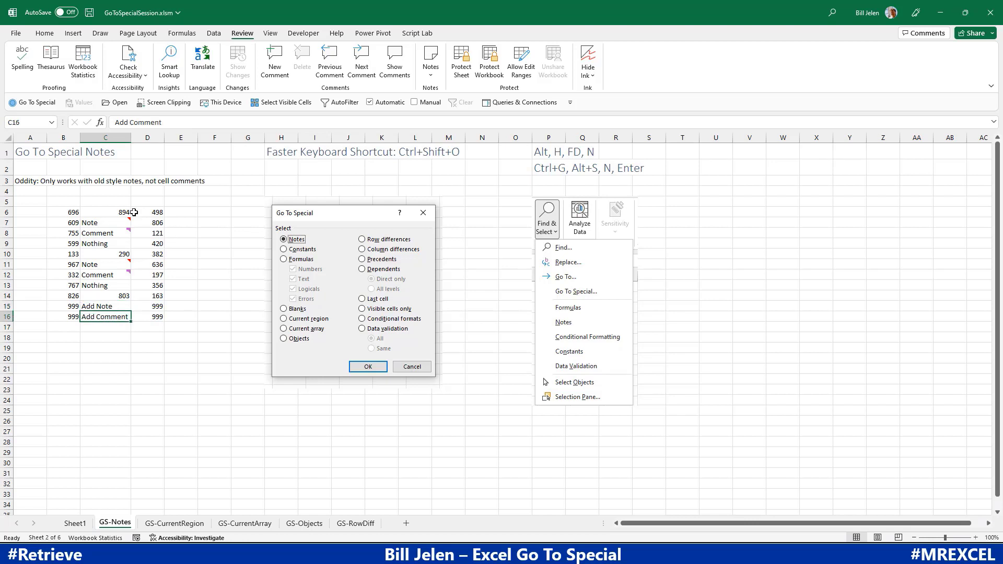
mouse_move(124, 218)
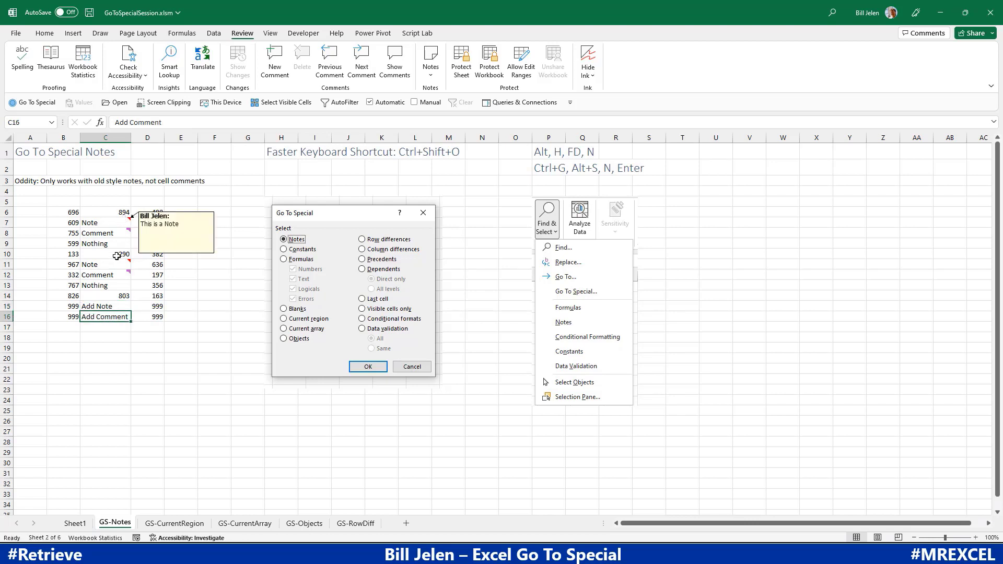
Add a new note to the Add Note cell C15 and fill it with the repeated text "Stuff. Stuff".
left_click(112, 306)
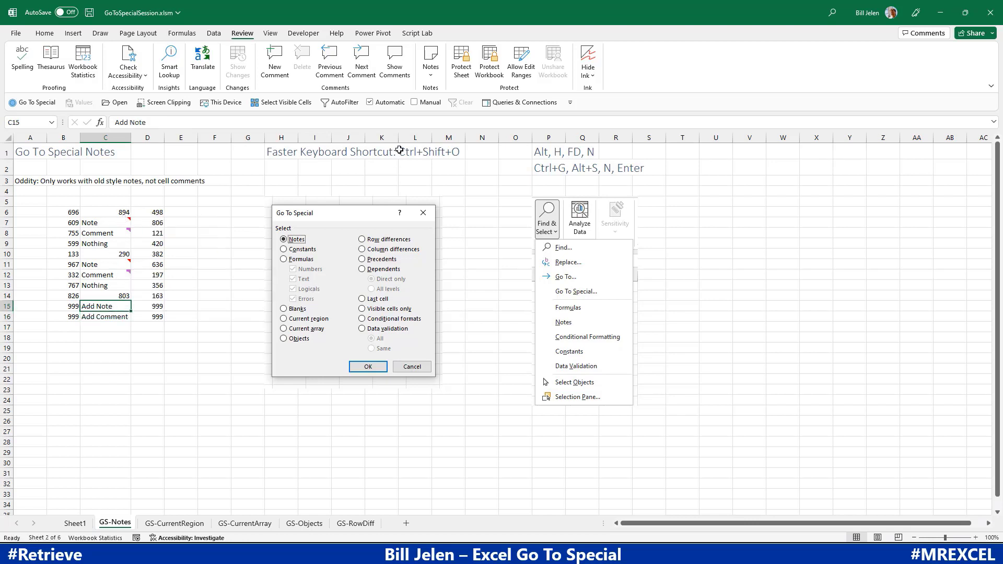
left_click(433, 77)
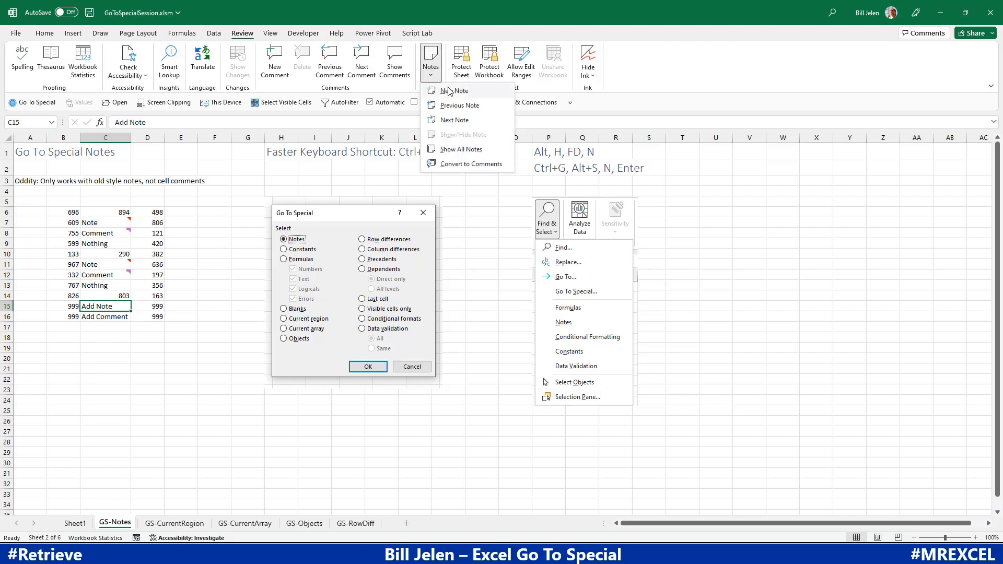
left_click(449, 91)
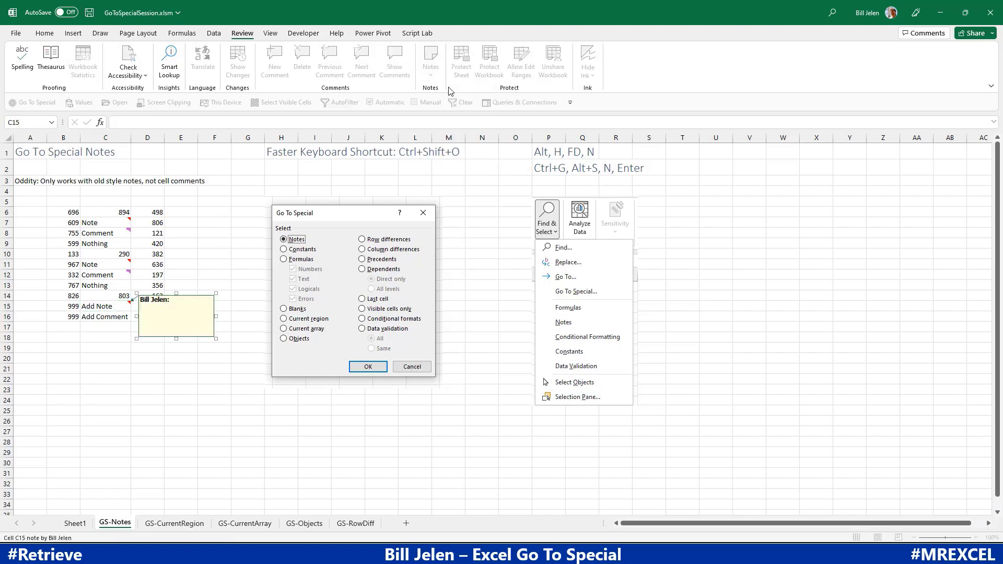
type("Stuff. Stuff")
key("ctrl+v")
key("ctrl+v")
key("ctrl+v")
key("ctrl+v")
key("ctrl+v")
key("ctrl+v")
key("ctrl+v")
key("ctrl+v")
key("ctrl+v")
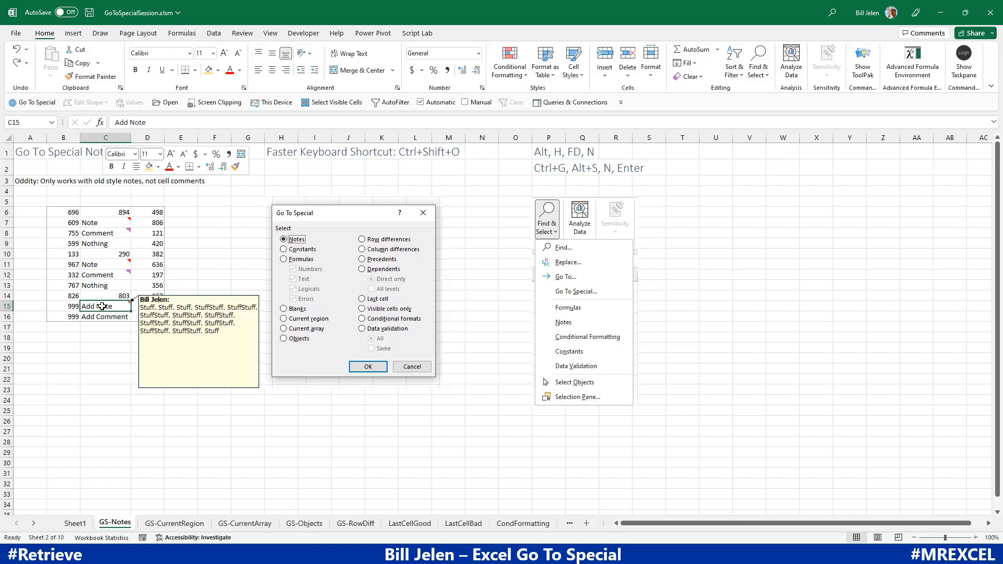
Edit the note on C15 and change its shape to the second explosion shape under Stars and Banners.
right_click(104, 307)
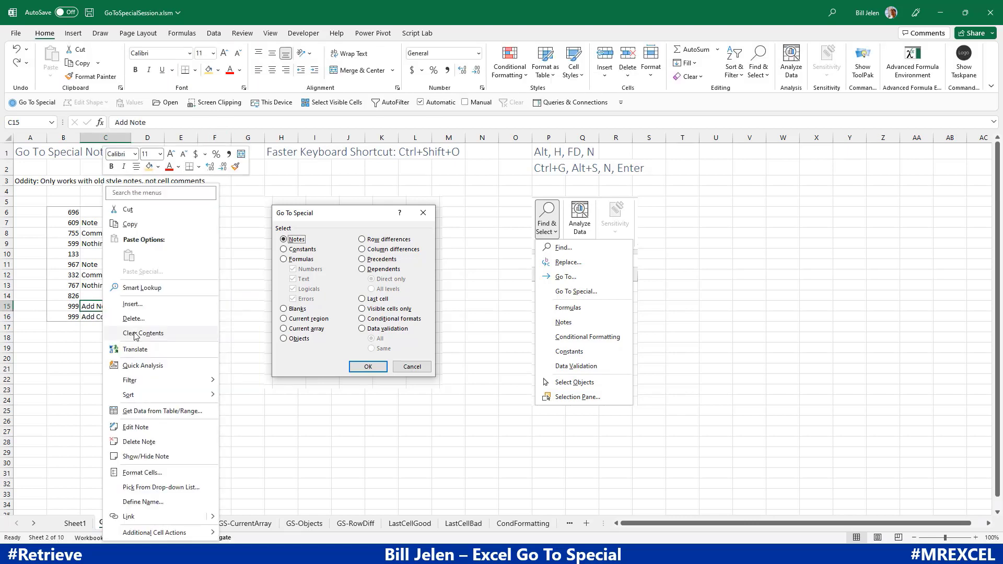
left_click(136, 427)
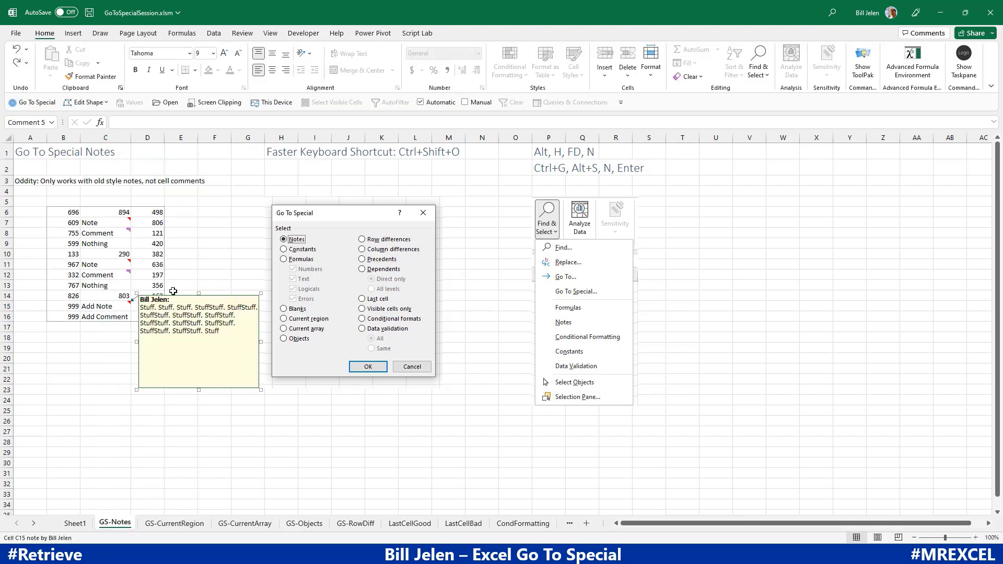
left_click(108, 104)
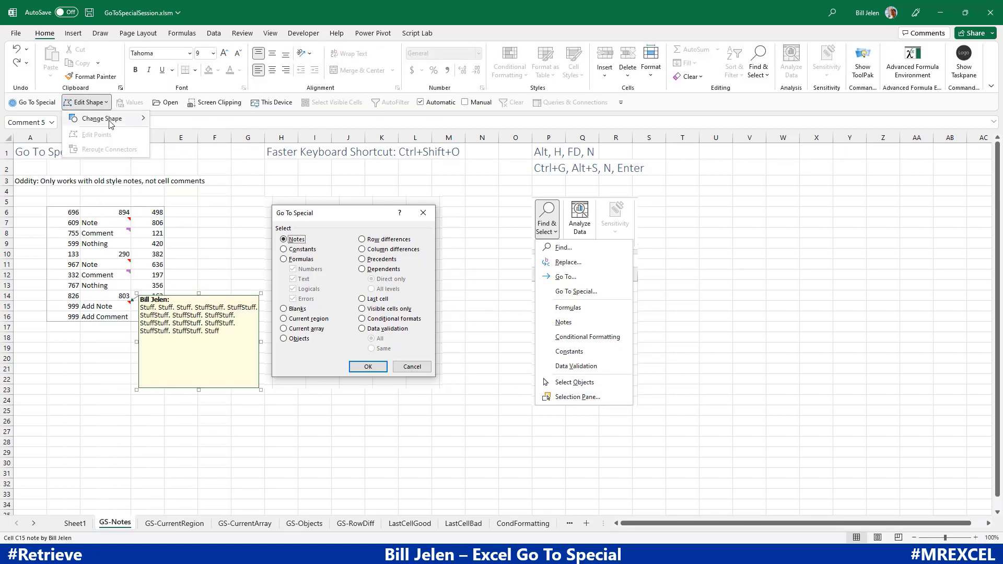
mouse_move(110, 121)
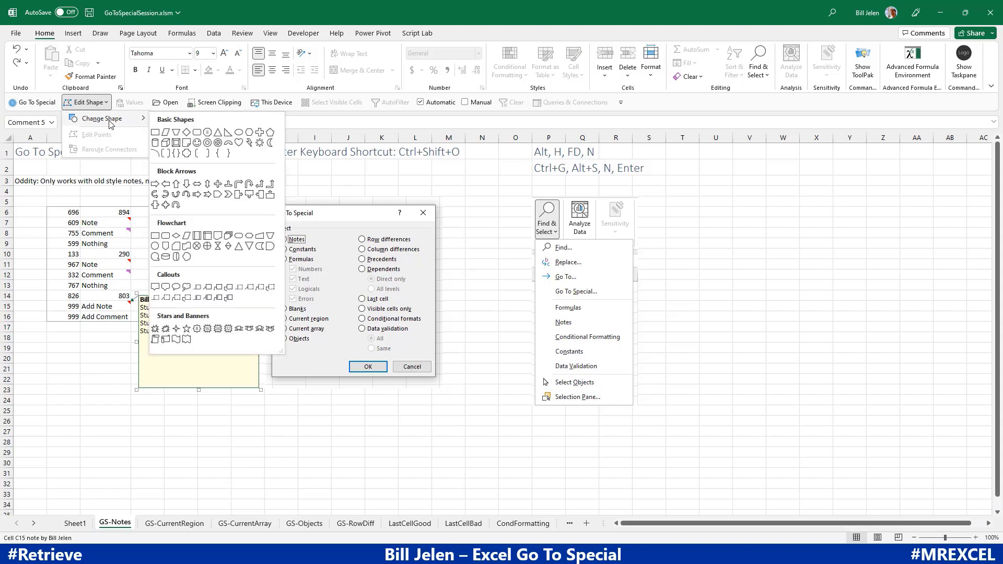
left_click(165, 328)
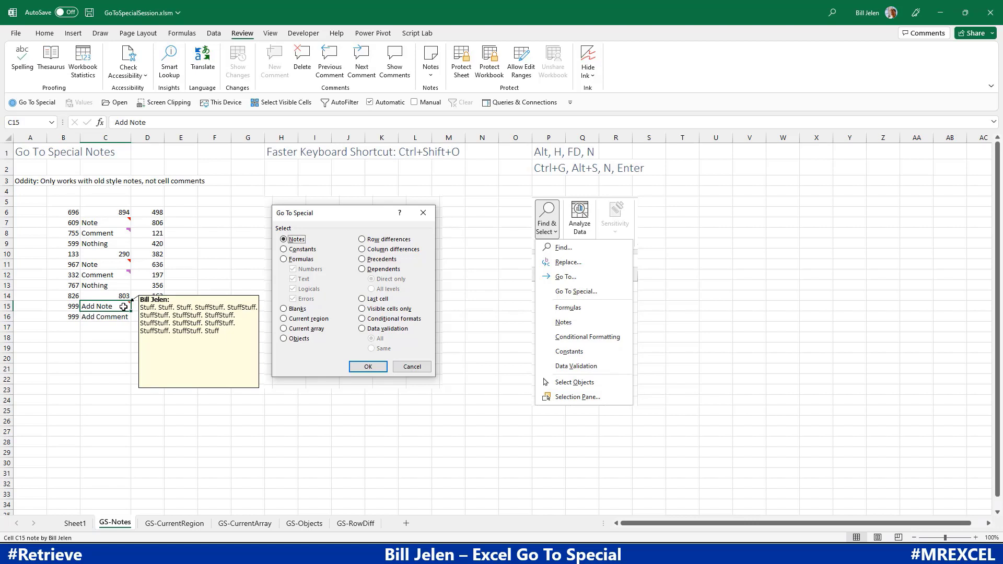
Select the Add Comment cell C16 and examine the existing threaded comments on C12 and C8.
left_click(119, 317)
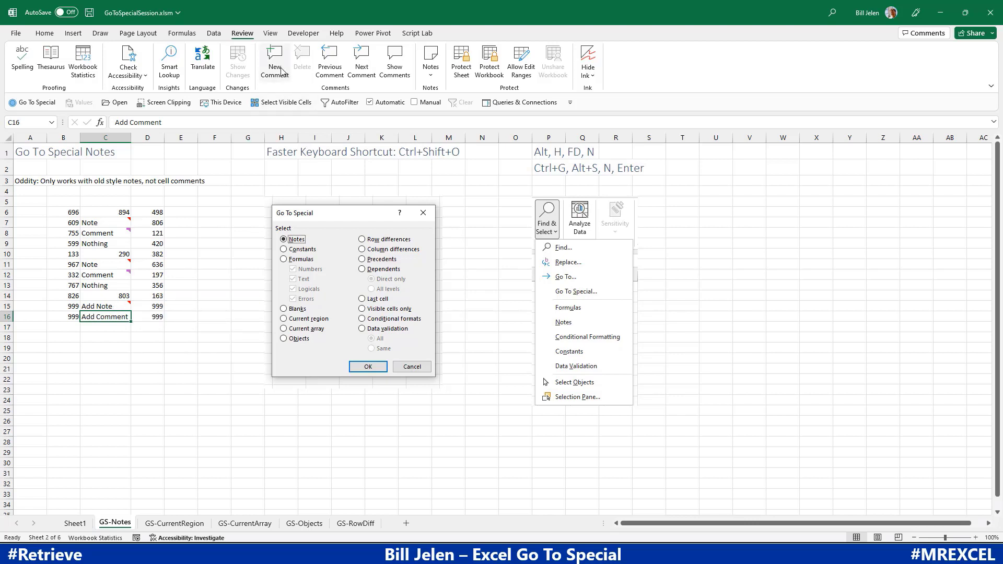
mouse_move(124, 276)
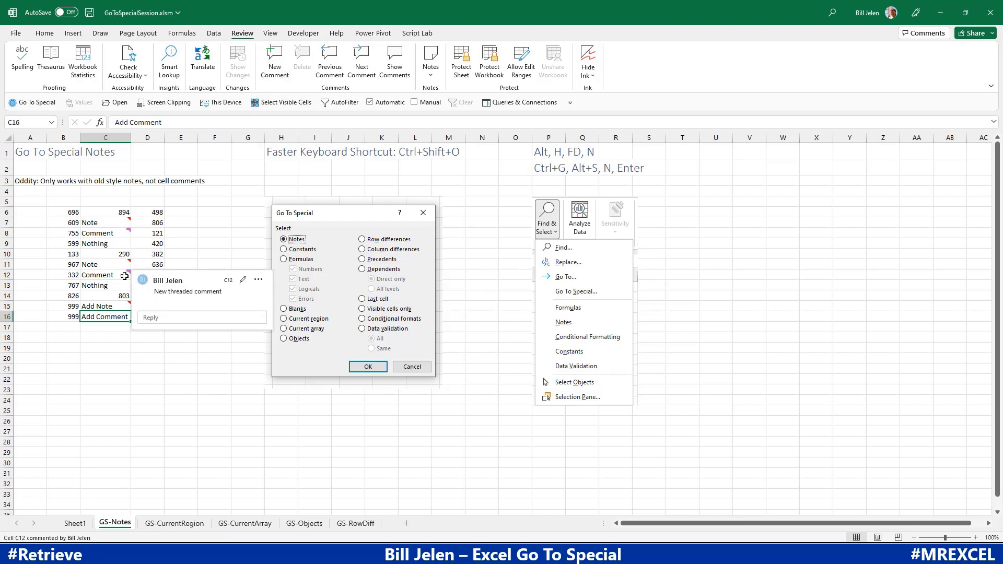
mouse_move(122, 231)
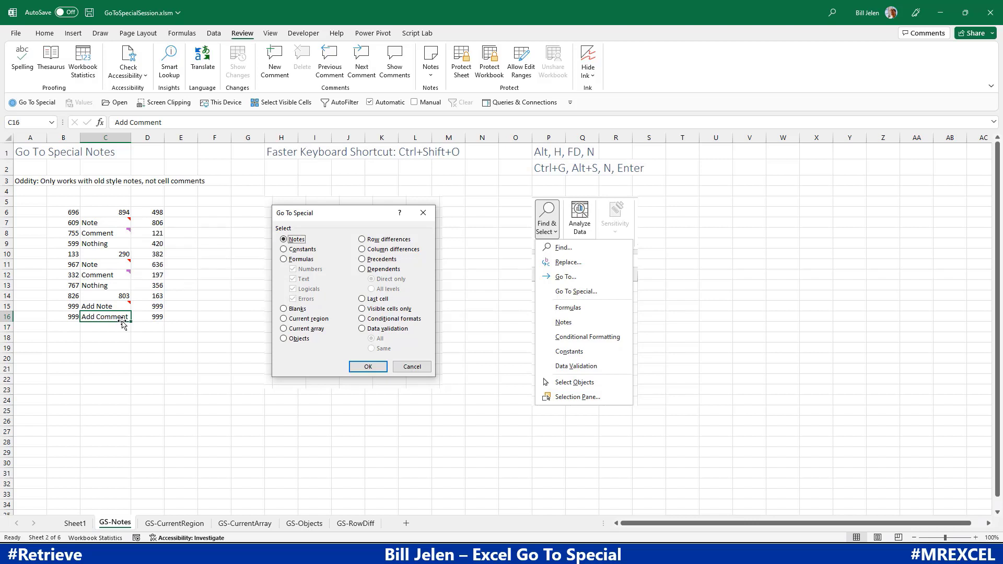
Select the range B6:D16, show all notes on the sheet, and hide them again.
mouse_move(113, 305)
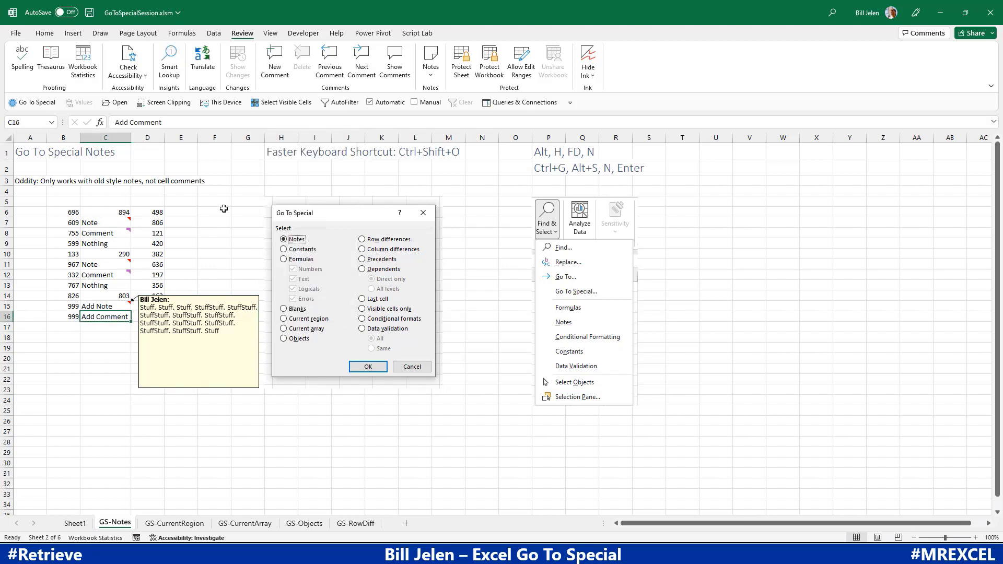
left_click_drag(63, 211, 144, 318)
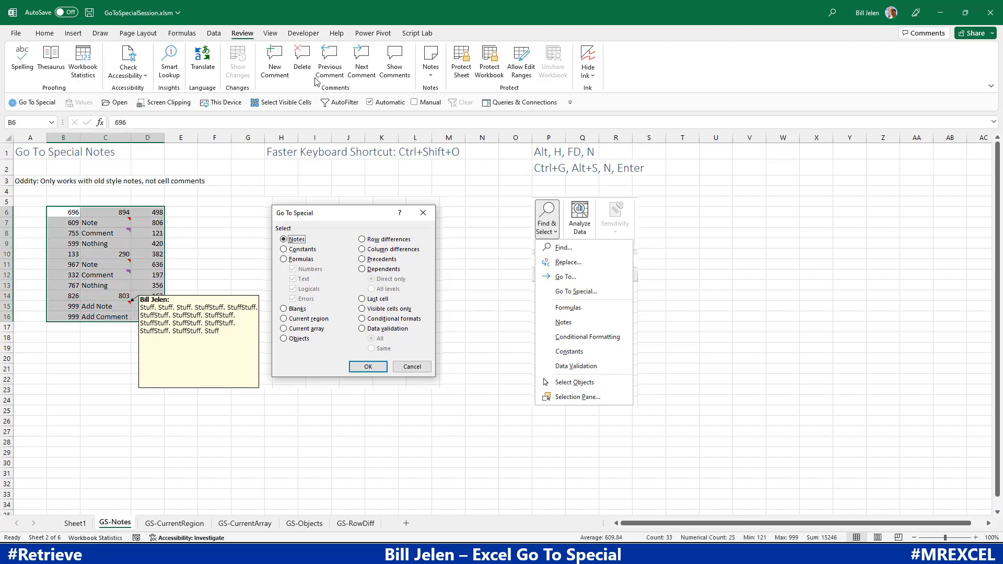
left_click(429, 76)
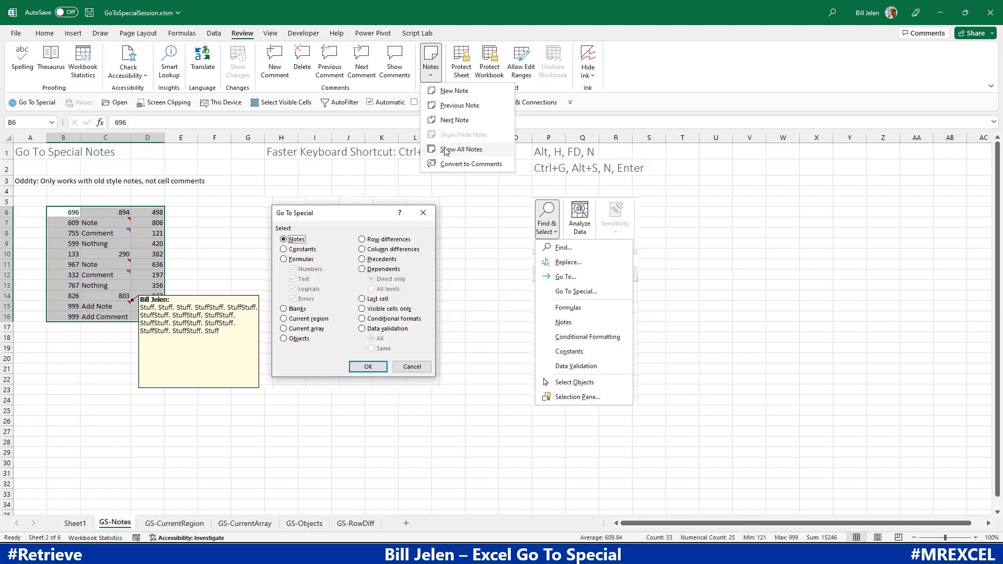
left_click(445, 150)
left_click(430, 75)
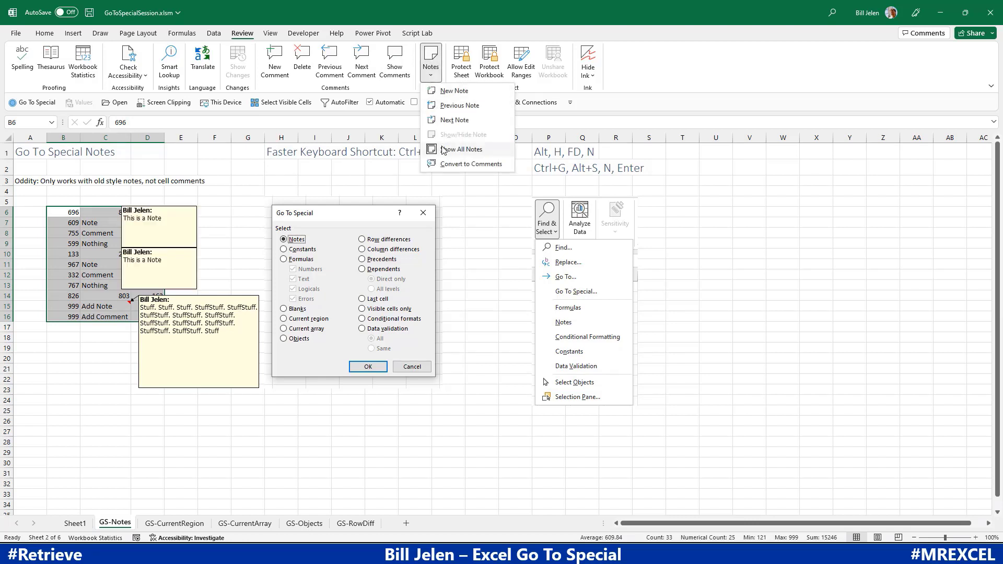
left_click(443, 150)
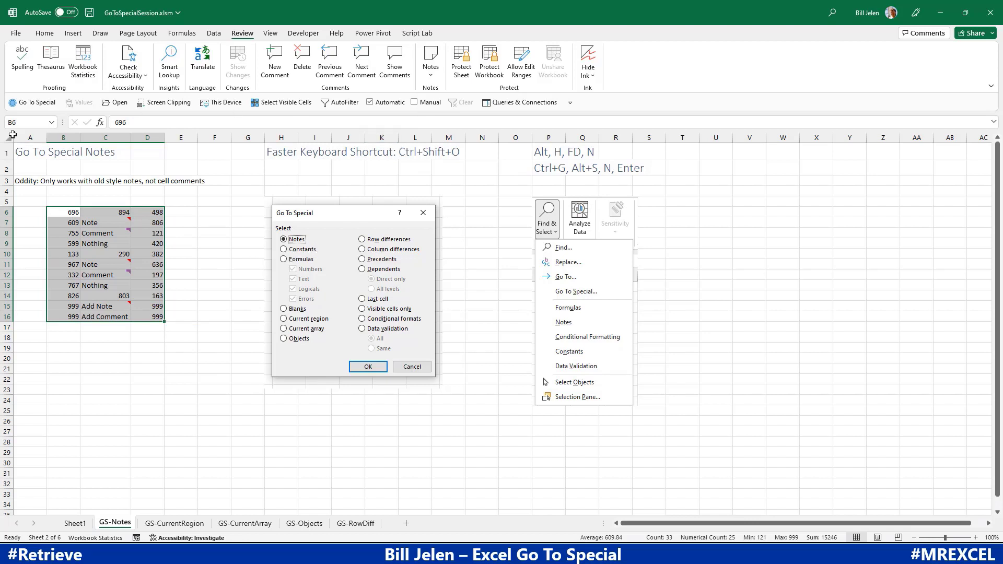
Use Go To Special to select only the cells with notes within B6:D16.
left_click(26, 105)
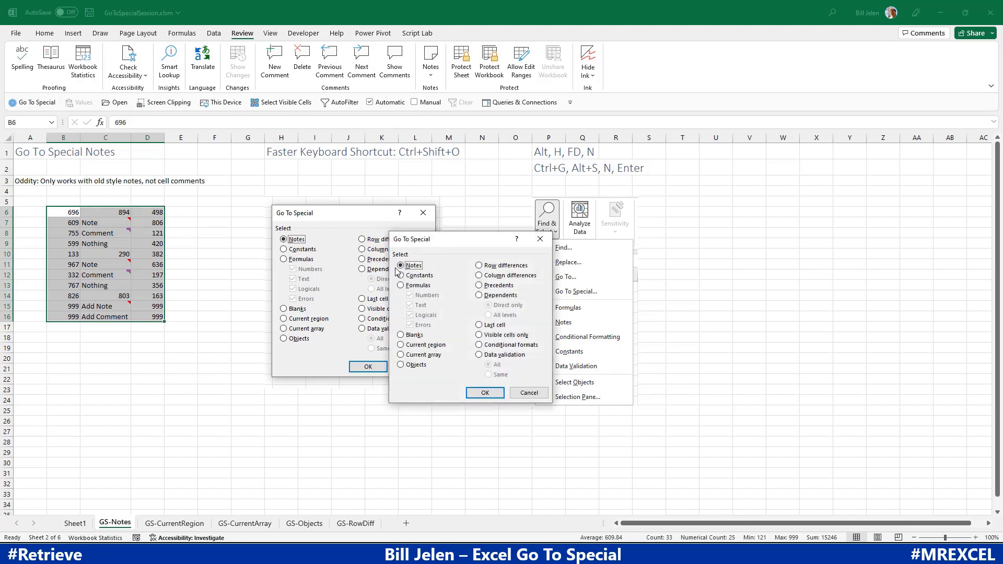
left_click(485, 393)
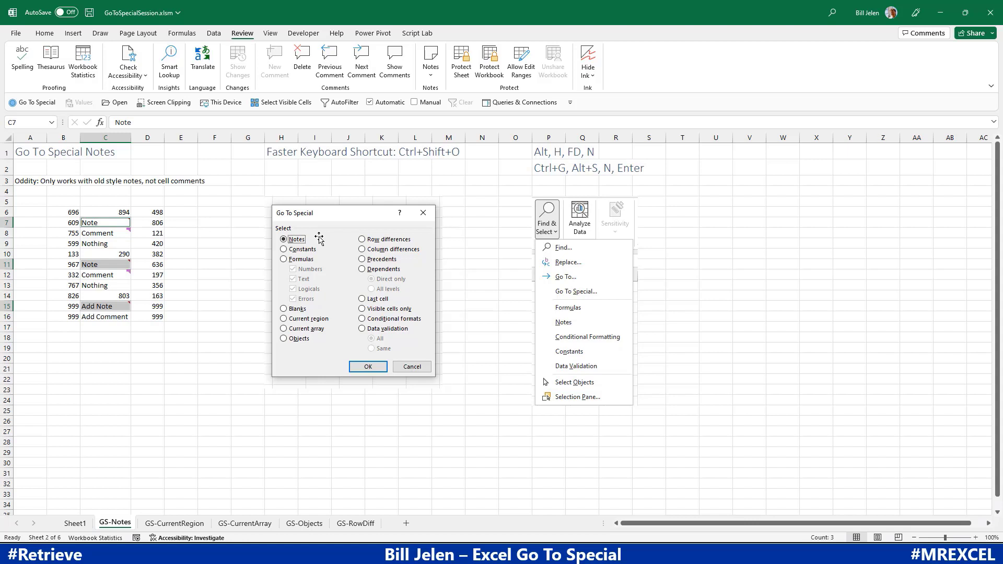
Set B6:D16 as the print area and have comments and notes print at the end of the sheet.
left_click_drag(71, 213, 141, 315)
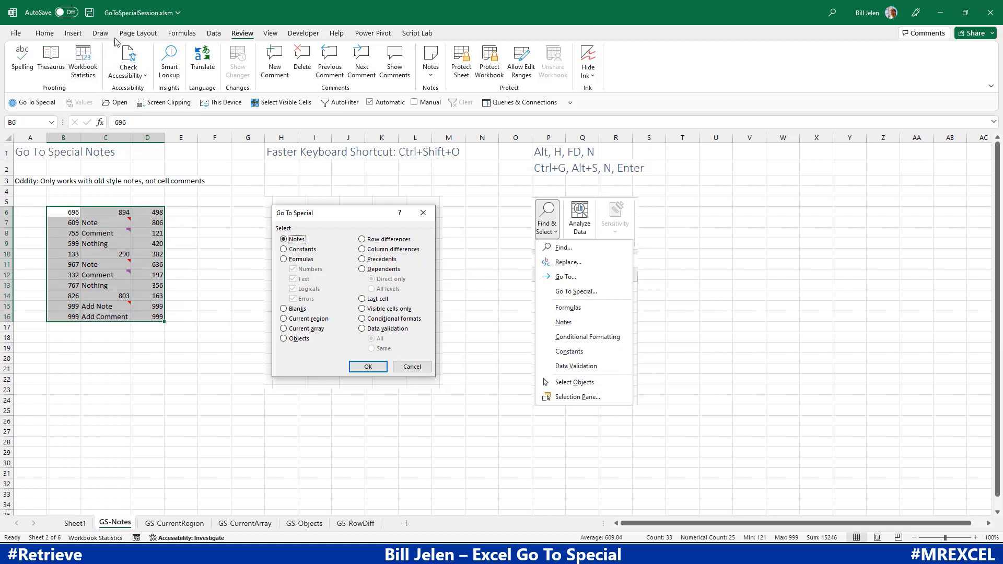
left_click(132, 37)
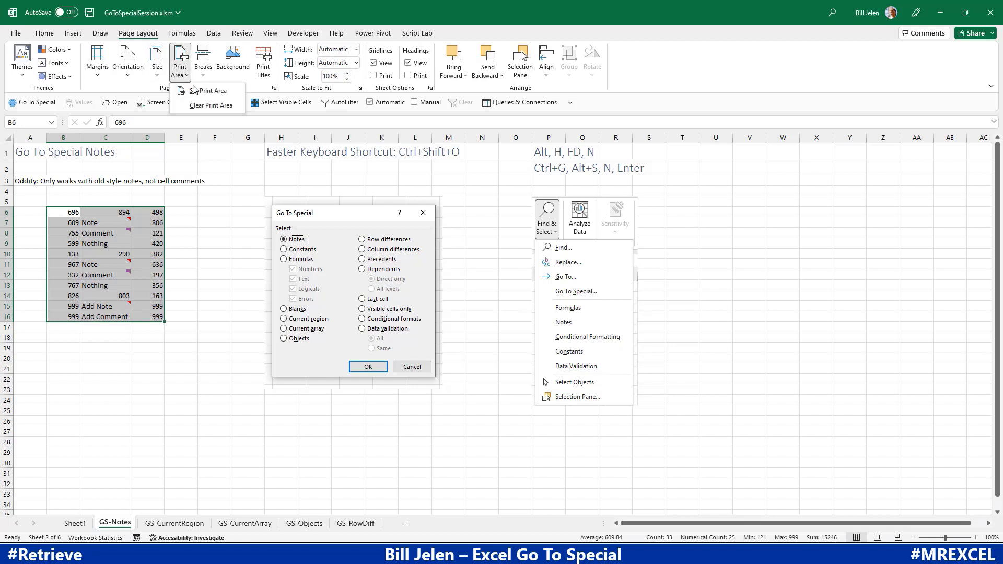
left_click(274, 88)
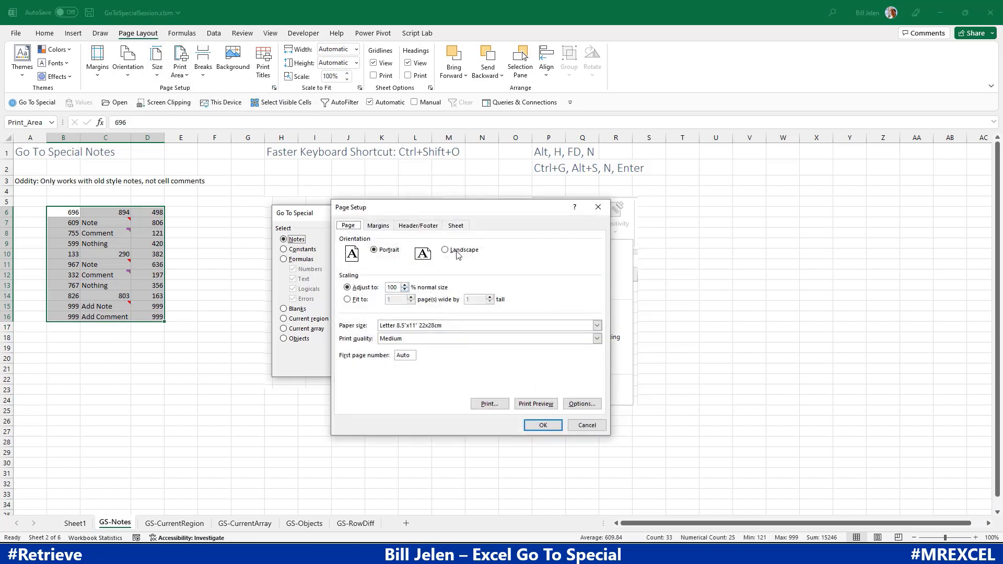
left_click(459, 229)
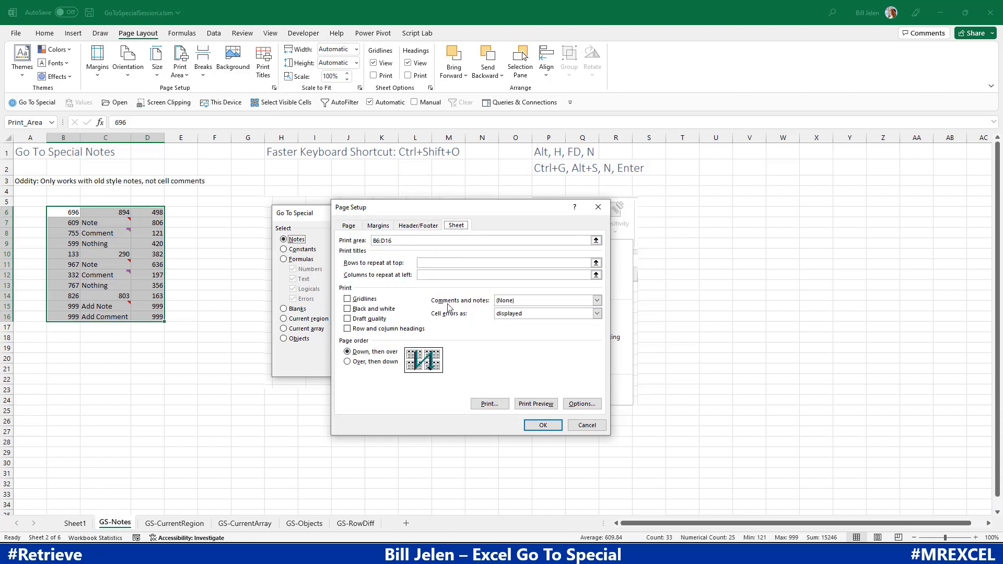
left_click(597, 301)
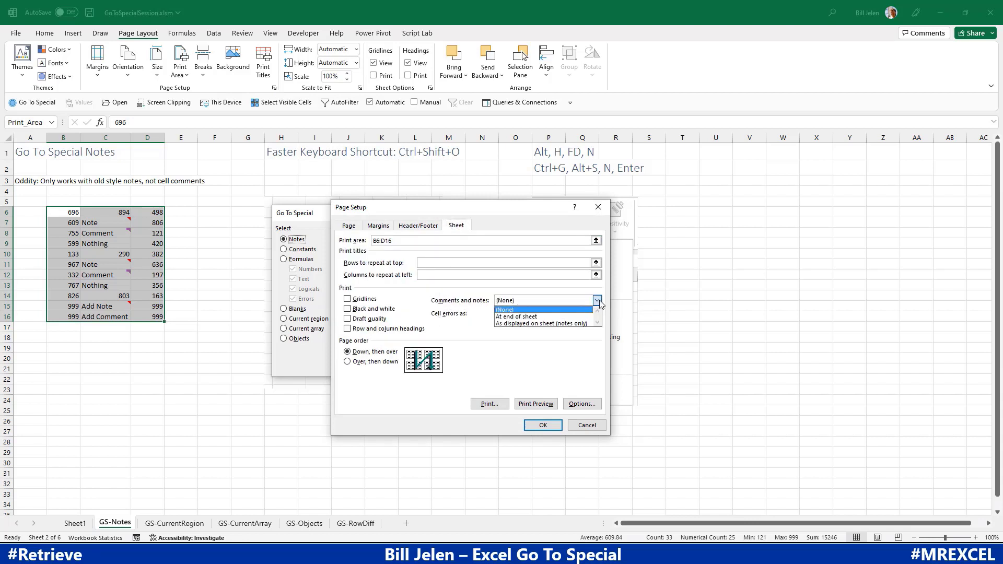
left_click(528, 317)
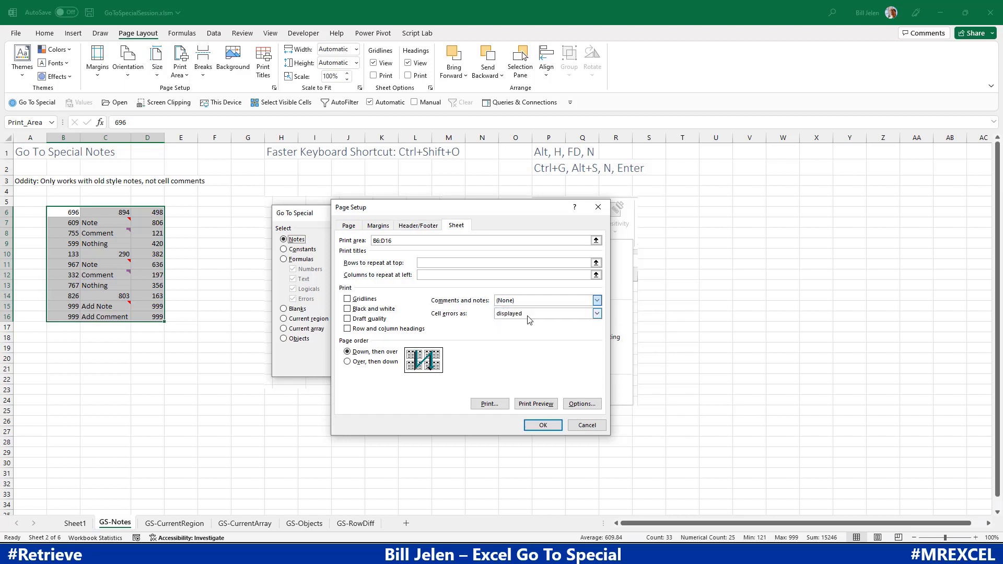
left_click(534, 426)
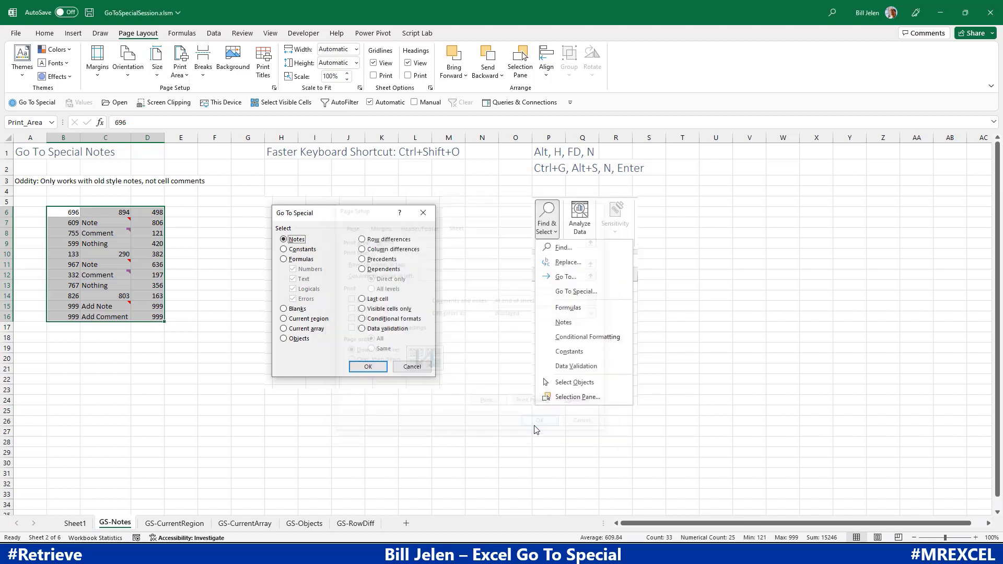
Examine both pages of the print preview, including the comments and notes page, and return to the sheet.
key("ctrl+p")
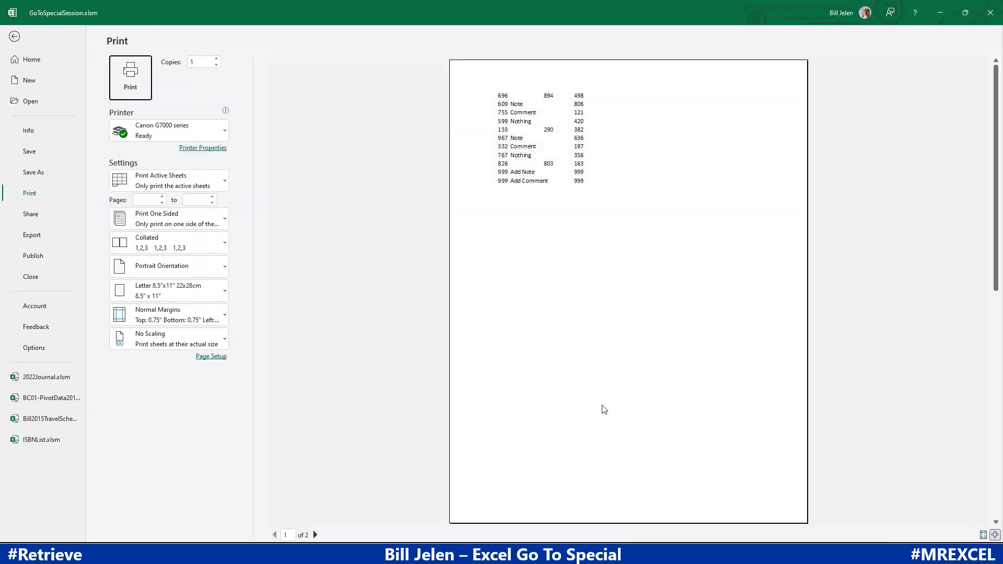
left_click(316, 534)
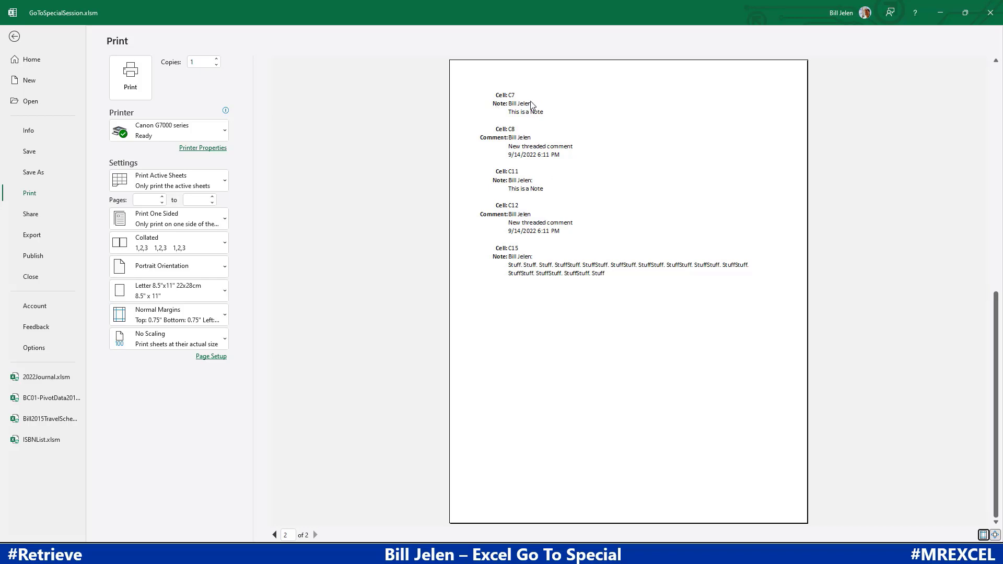
left_click(274, 535)
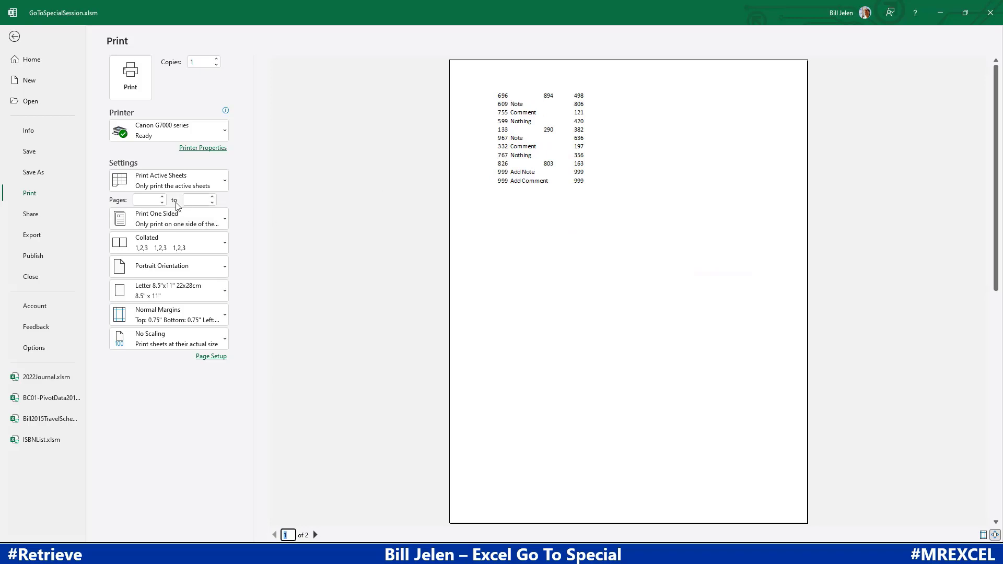
left_click(15, 38)
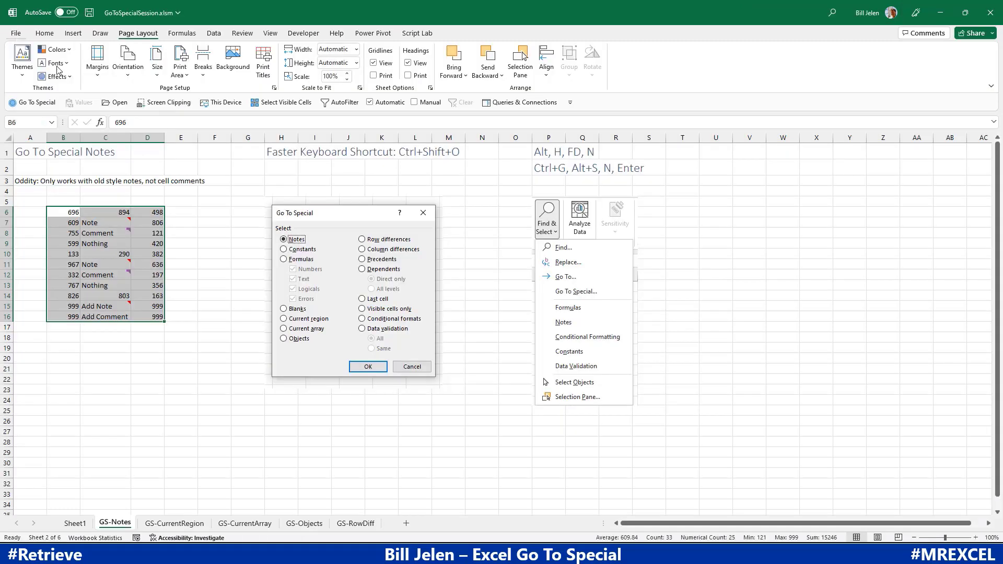
Turn on printing of row and column headings, and check both pages in the print preview.
left_click(273, 88)
left_click(456, 226)
left_click(348, 328)
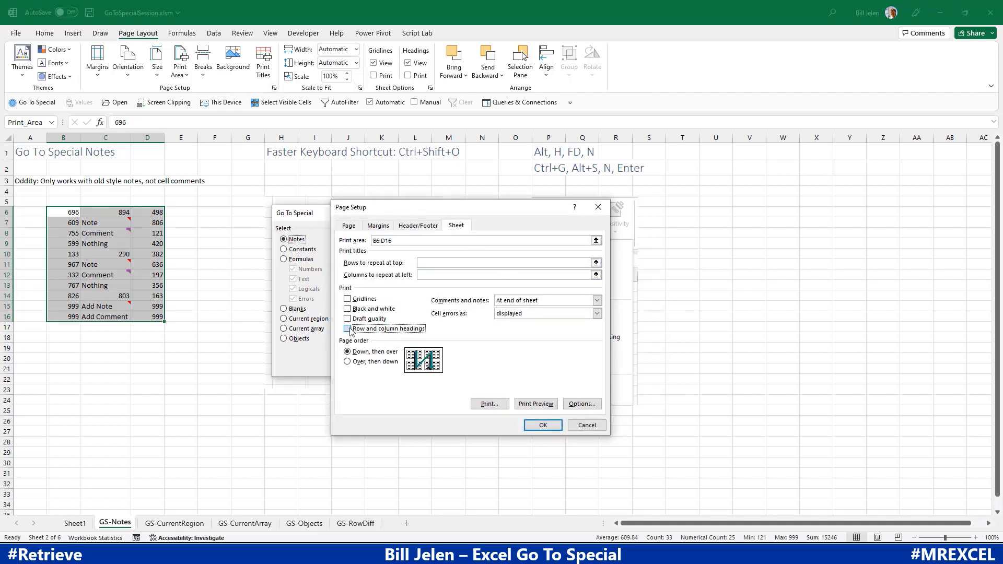
left_click(536, 404)
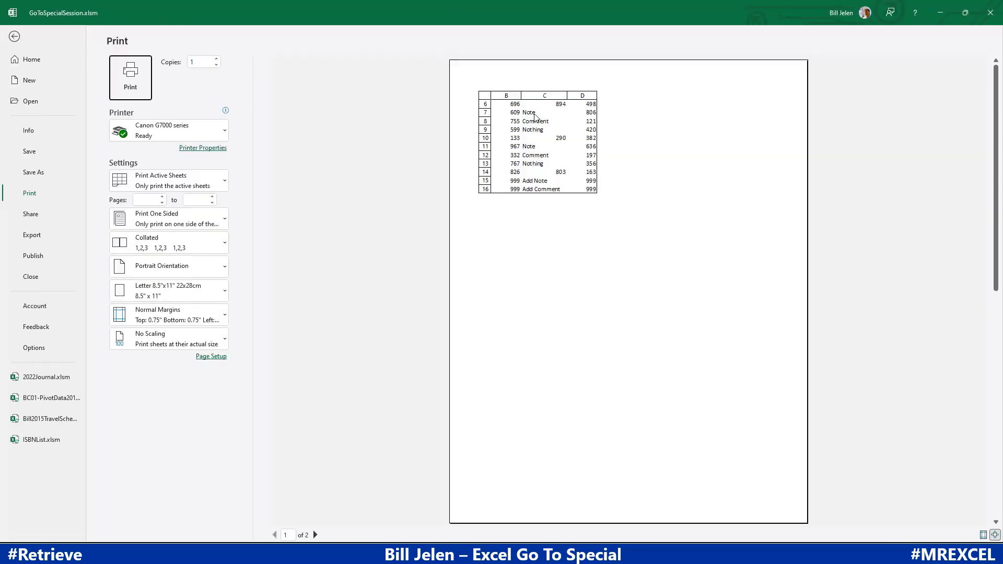
left_click(315, 534)
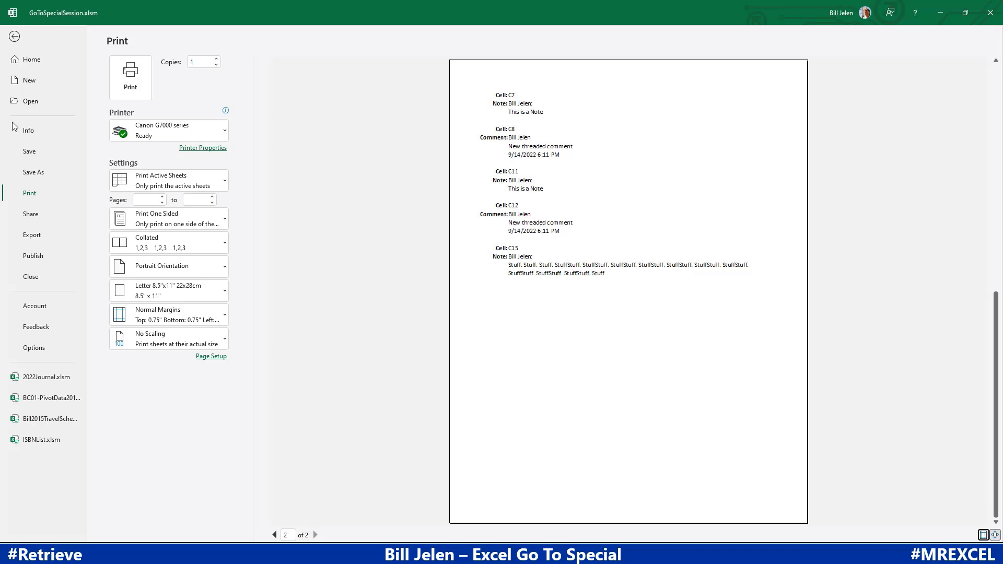
left_click(15, 36)
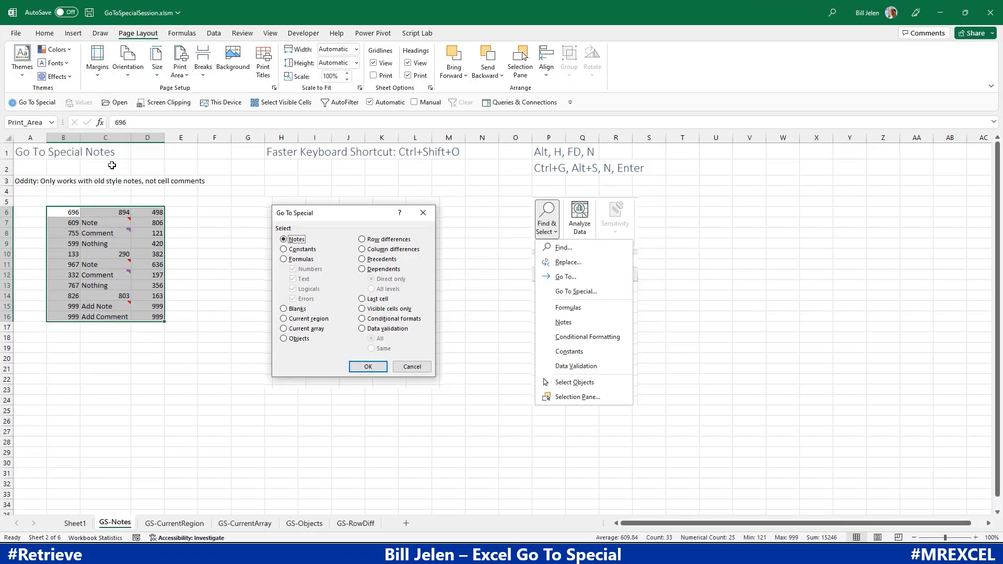
Reselect B6:D16 and narrow the selection to its note cells with Go To Special.
left_click(200, 386)
left_click(61, 213)
left_click_drag(62, 212, 149, 312)
key("ctrl+shift+o")
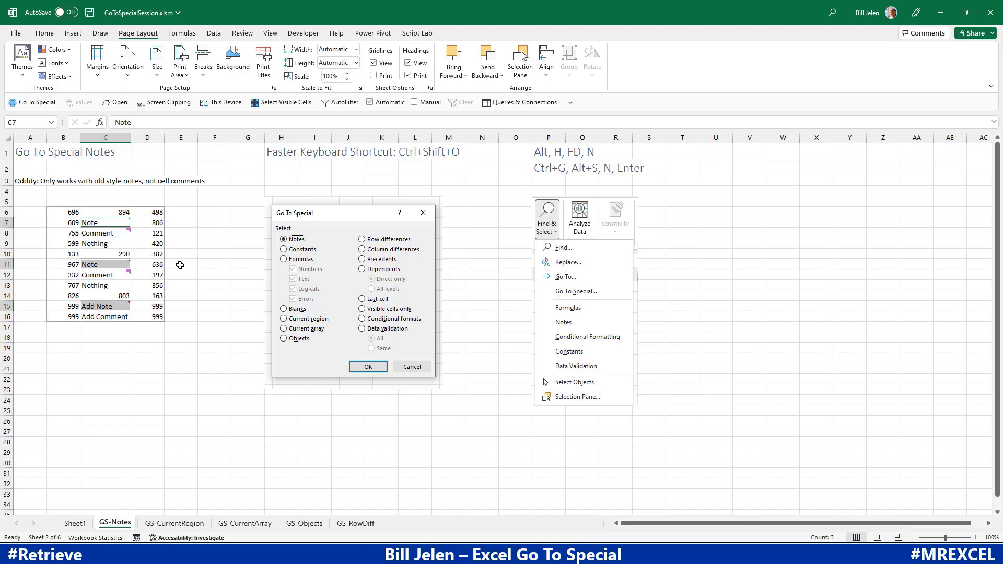
Switch to the GS-CurrentRegion sheet and select the whole current region around cell E6.
left_click(174, 523)
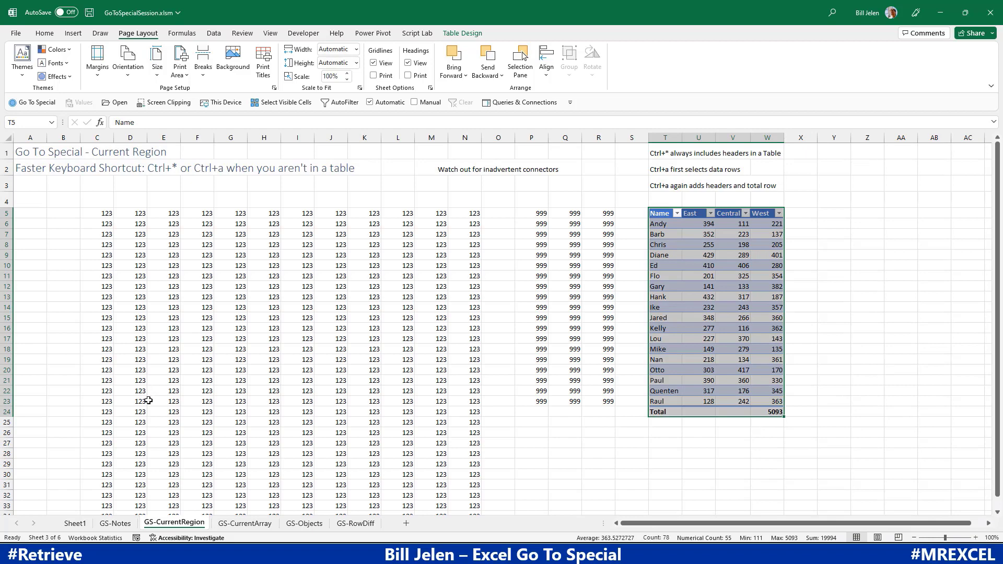
left_click(158, 228)
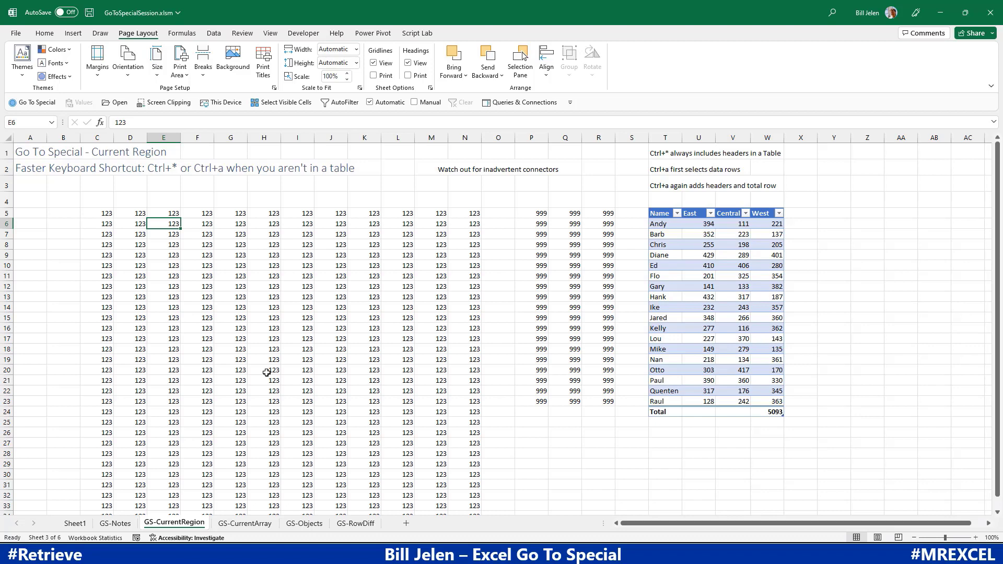
key("ctrl+shift+8")
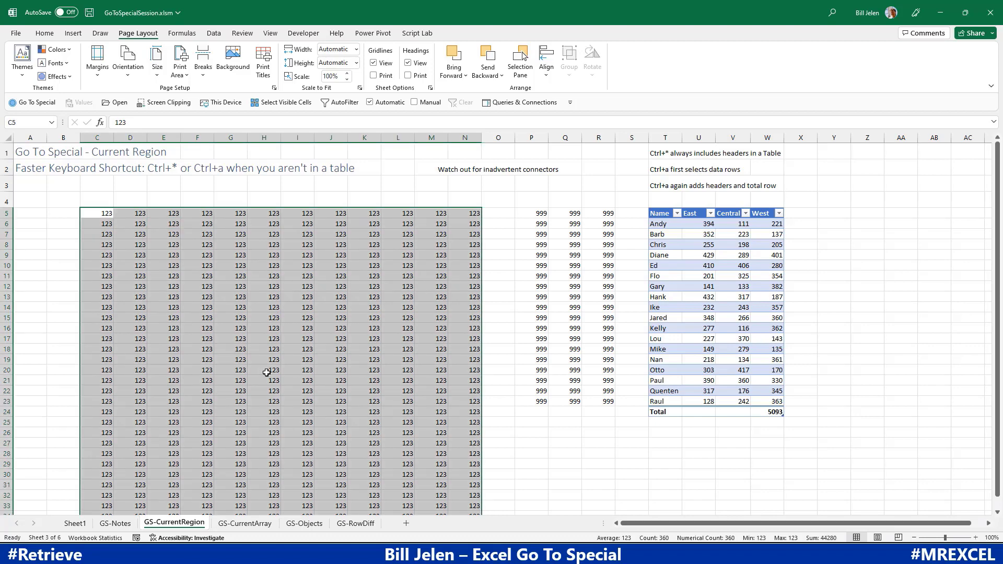
Return to cell E6 and select its block of 123 values with Go To Special's Current region option.
left_click(179, 227)
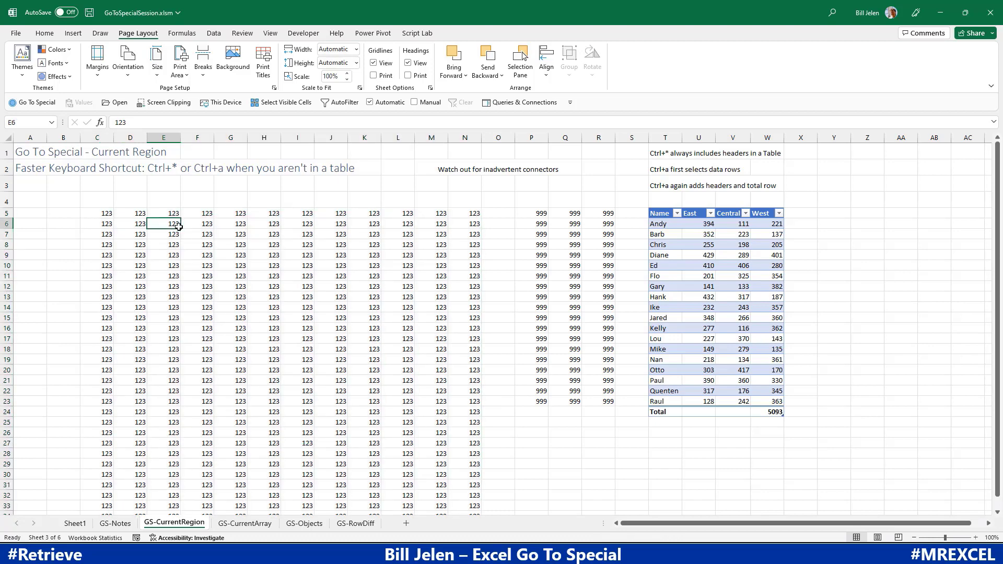
left_click(32, 102)
left_click(401, 345)
left_click(469, 391)
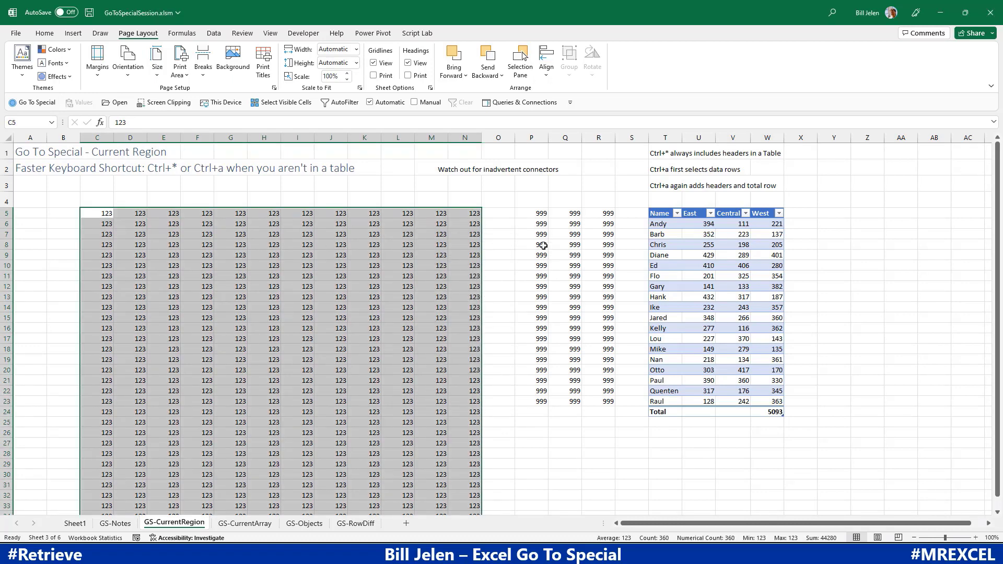
Select the current region around P6 in the 999 block, and the one around M8 in the 123 block.
left_click(544, 224)
key("ctrl+shift+8")
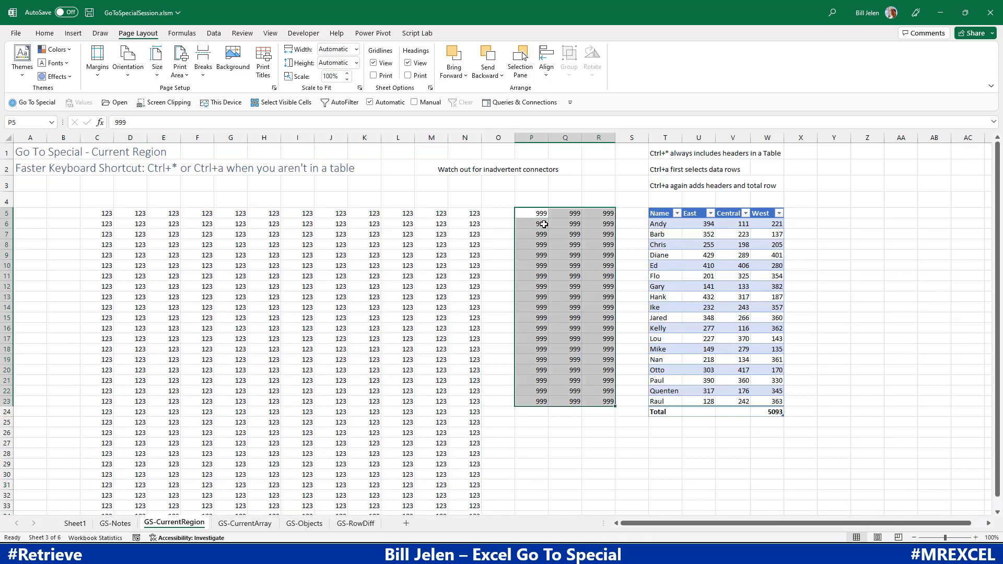
left_click(437, 242)
key("ctrl+shift+8")
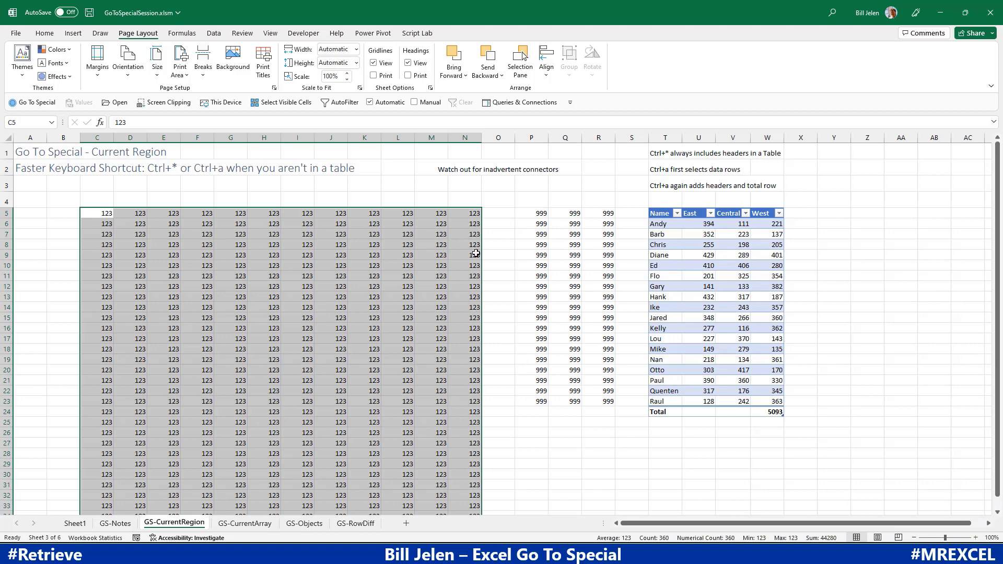
Enter milk in the empty cell O9 between the two blocks, and select the current region around H9.
left_click(503, 255)
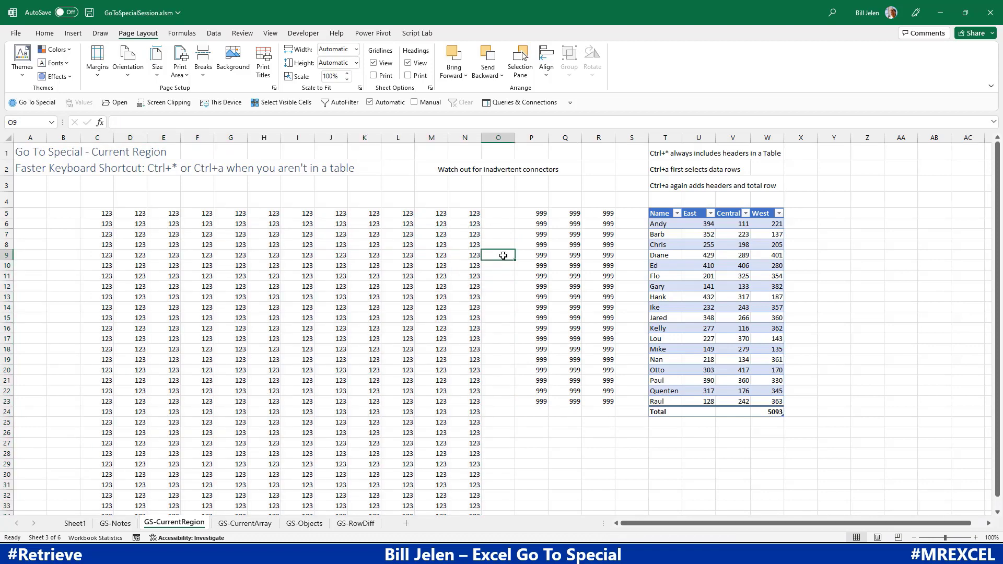
type("milk")
key("Return")
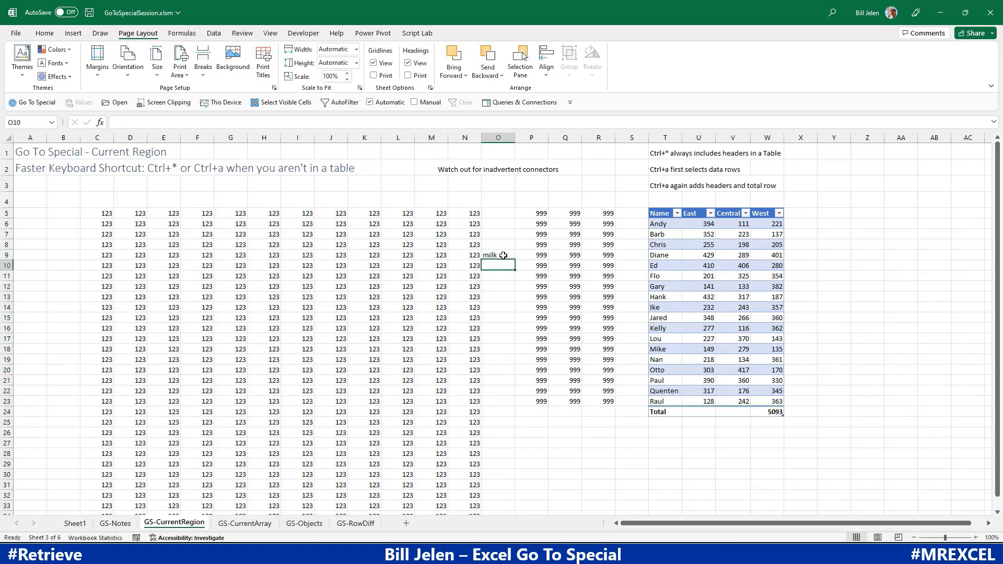
left_click(271, 257)
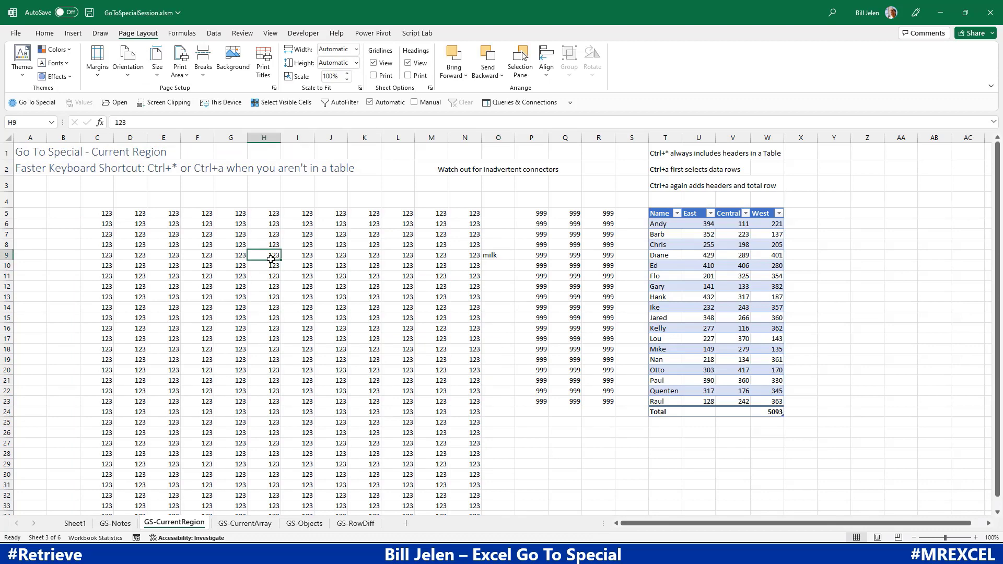
key("ctrl+shift+8")
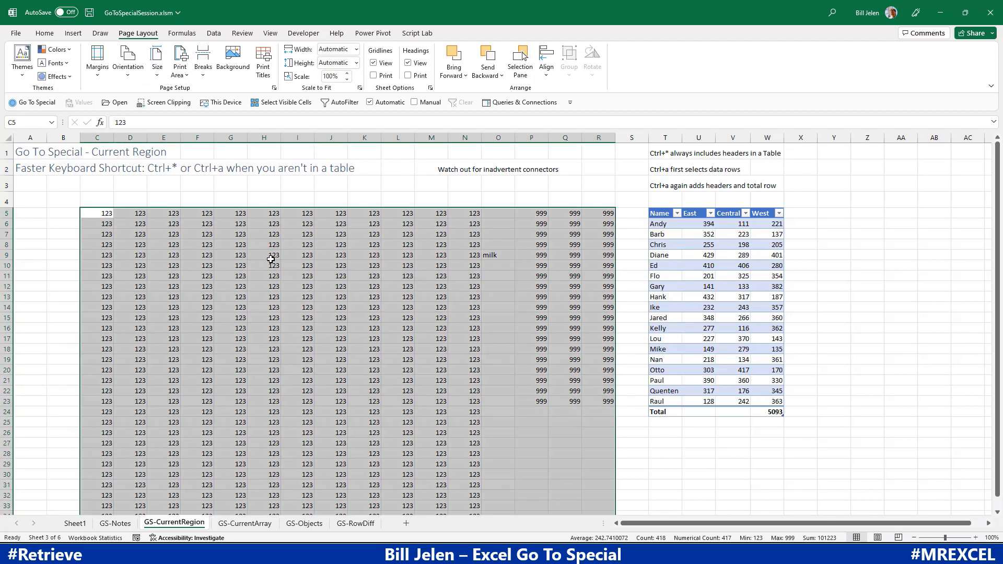
Delete milk from the connecting cell O9 and select the current region around G8 in the 123 block.
left_click(506, 257)
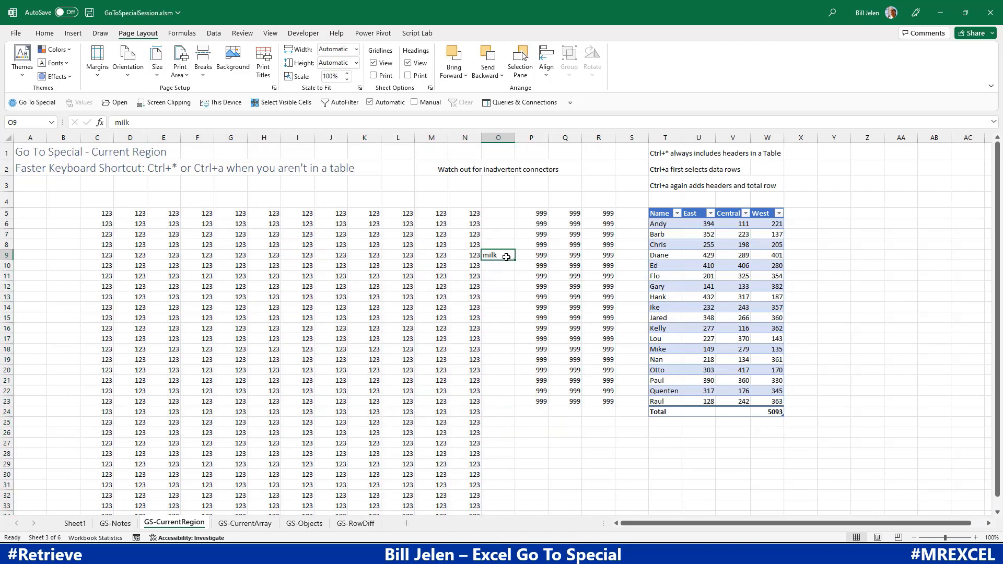
key("Delete")
left_click(241, 246)
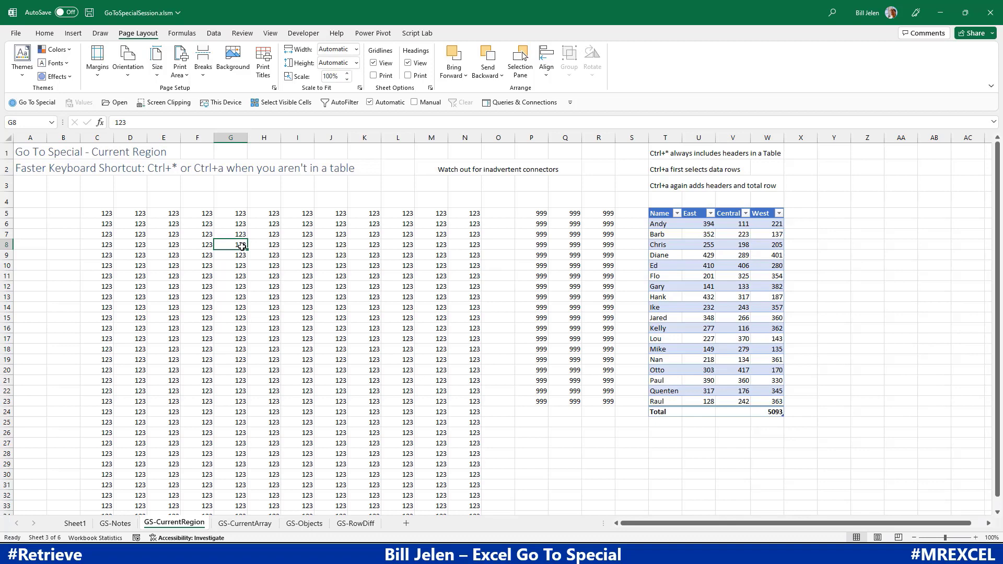
key("ctrl+a")
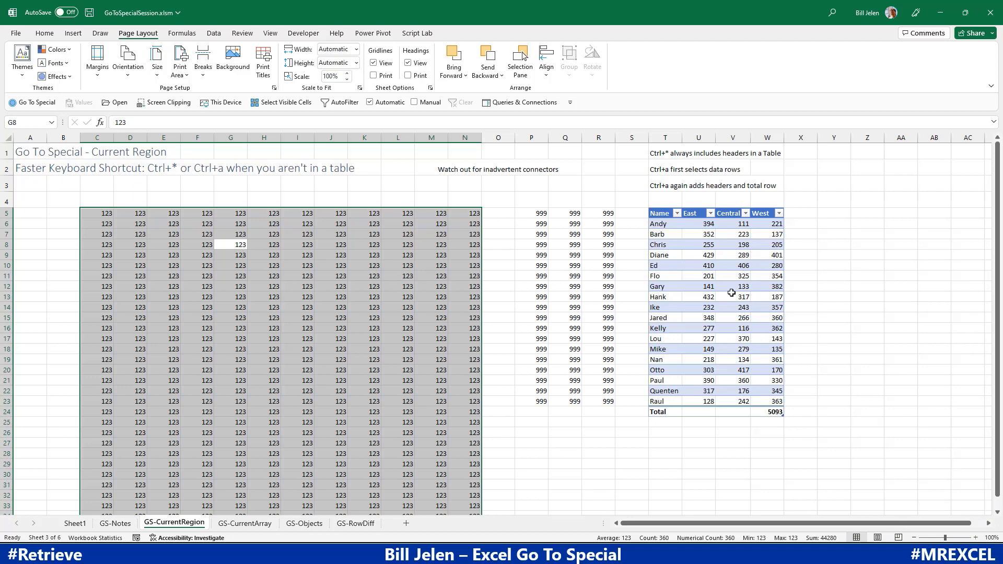
Select the current region around T6 so the whole Name/East/Central/West table is covered, including headers and total row.
left_click(664, 223)
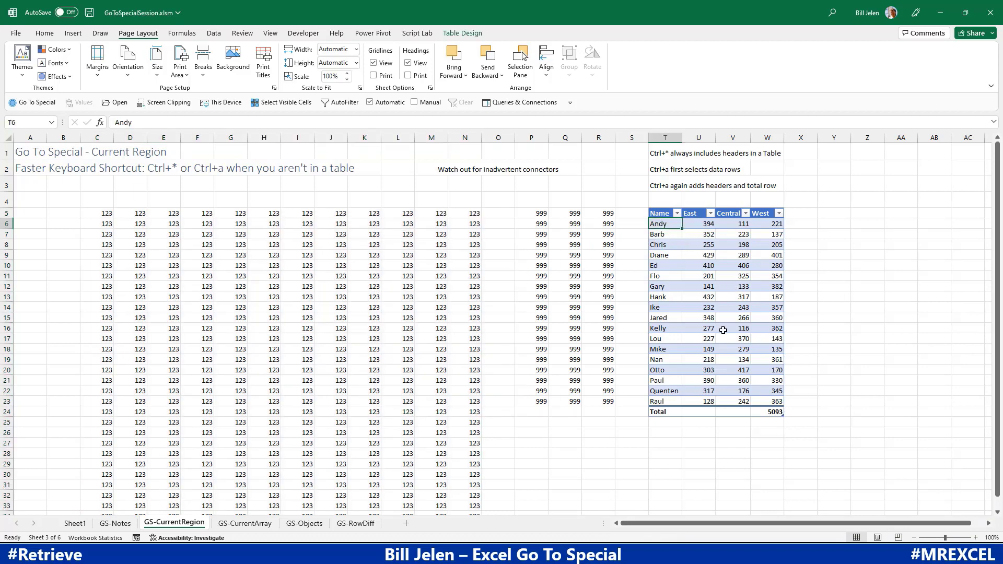
key("ctrl+shift+8")
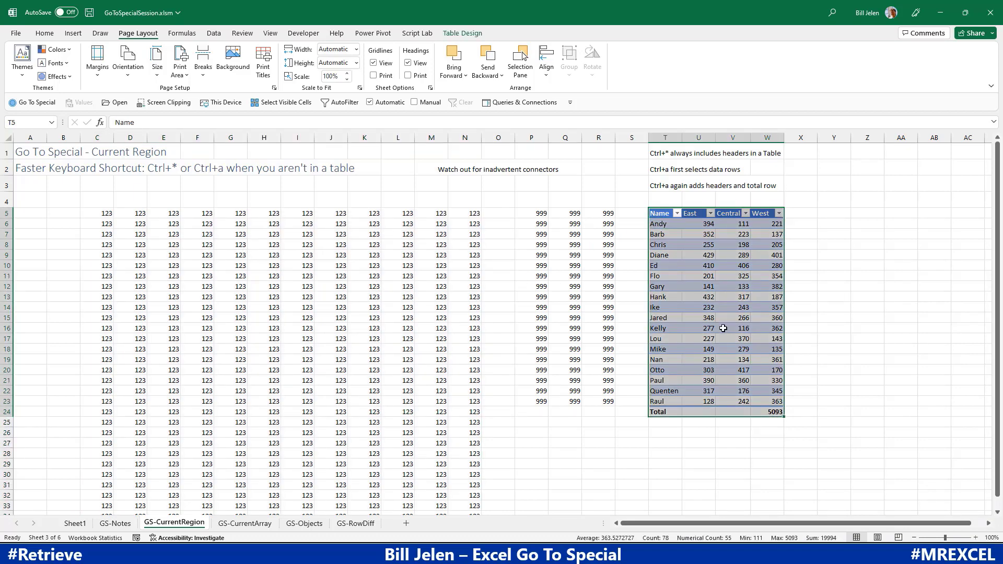
From cell T8, select the table's data rows and widen the selection to the full table and to the entire sheet.
left_click(661, 245)
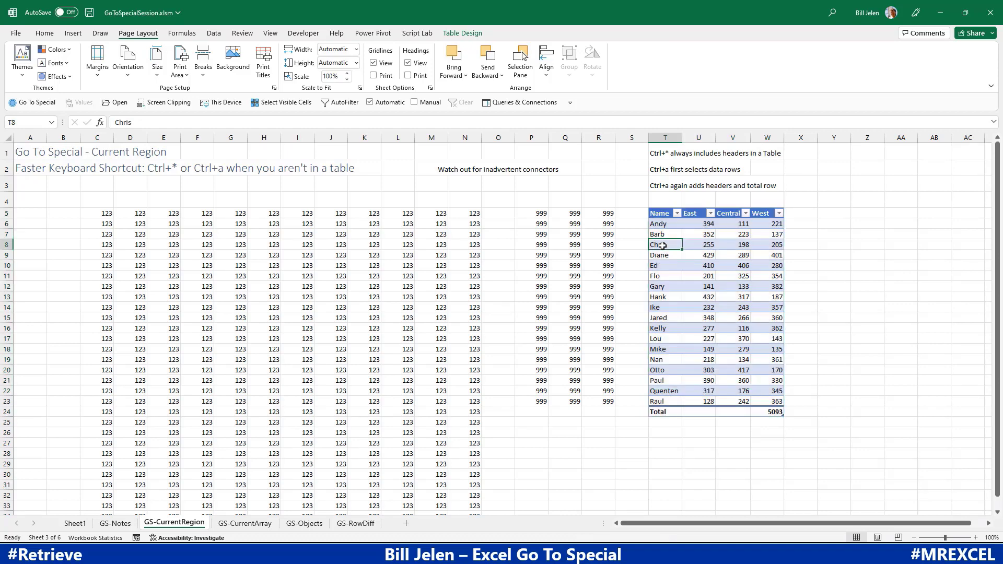
key("ctrl+a")
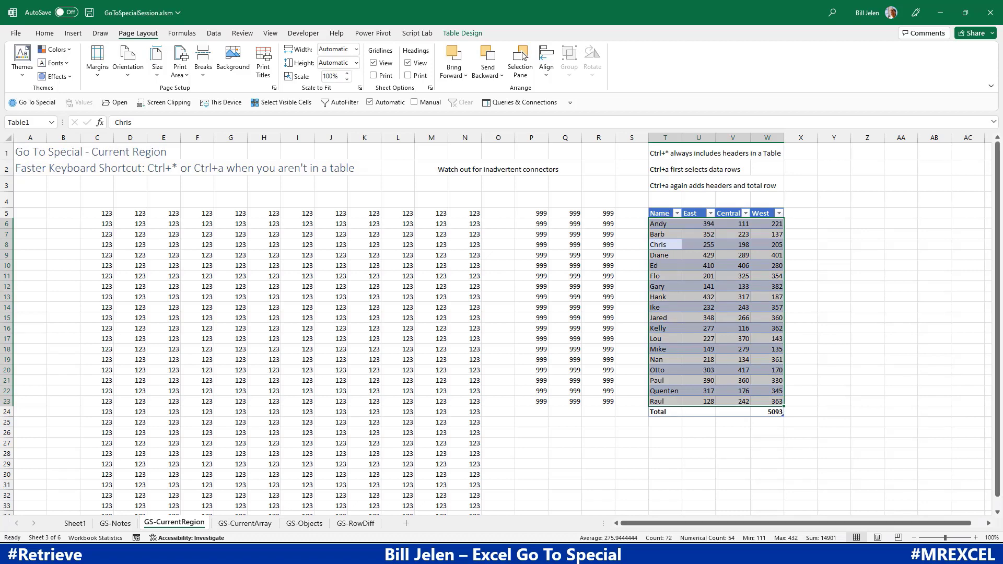
key("ctrl+a")
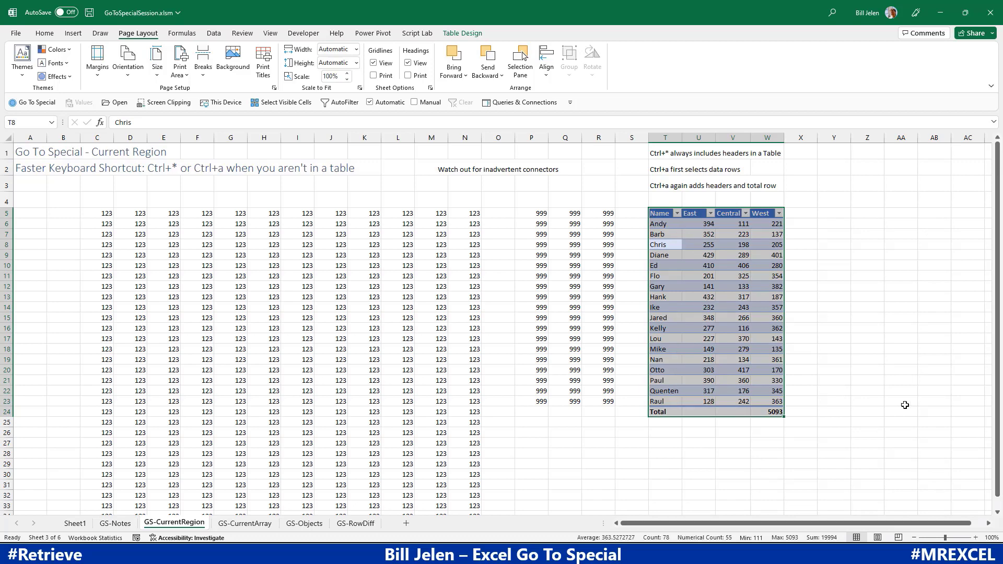
key("ctrl+a")
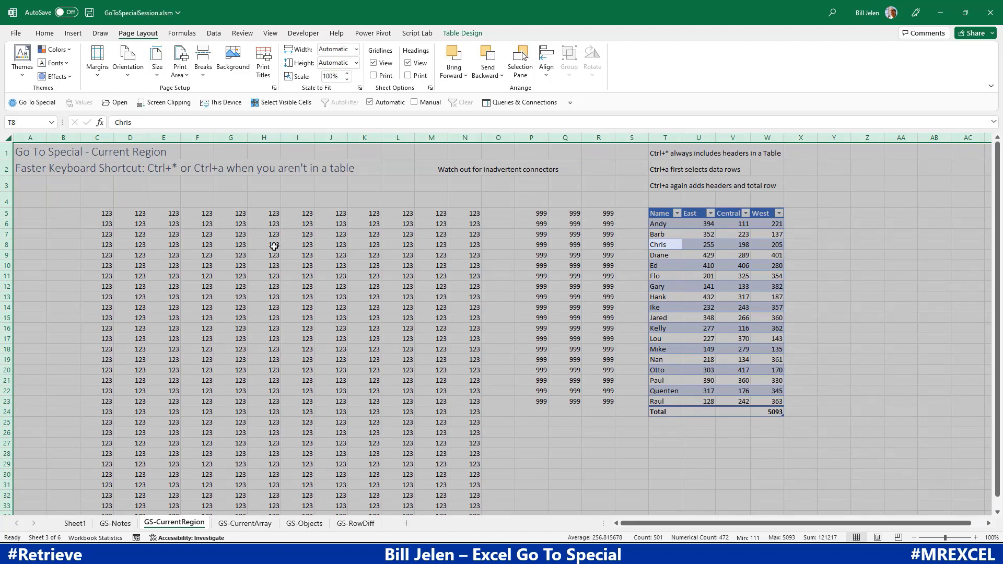
Select the current region of the 123 block again and look over the Go To Special options without applying any.
left_click(671, 224)
left_click(184, 227)
key("ctrl+a")
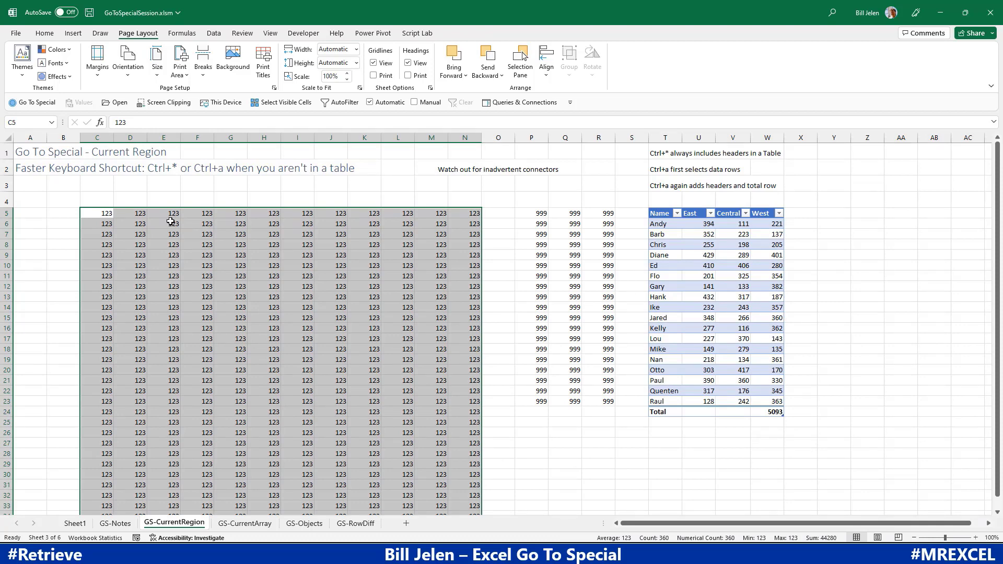
left_click(42, 107)
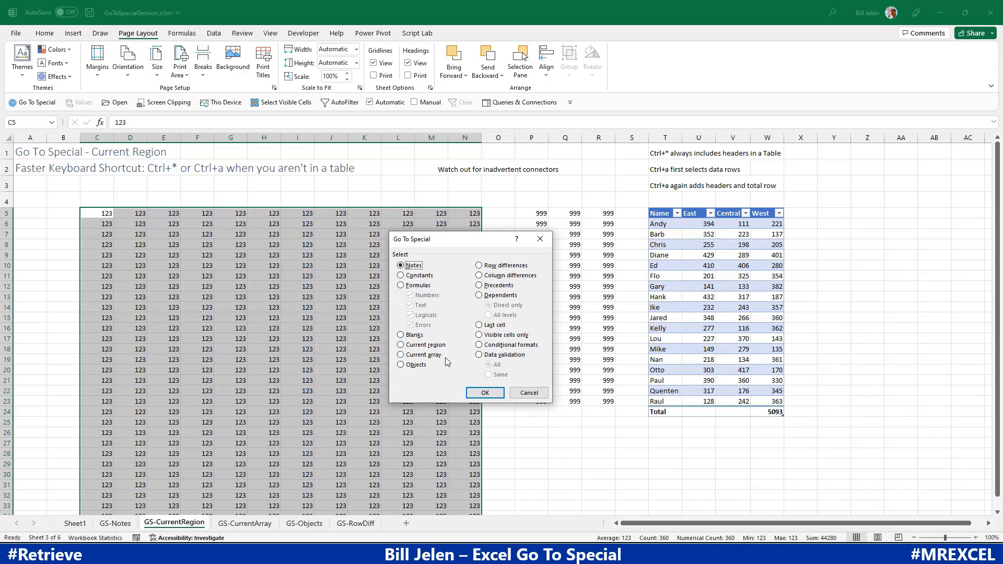
left_click(527, 393)
Switch to the GS-CurrentArray sheet and select the whole array B6:D17 from one of its inner cells.
left_click(235, 523)
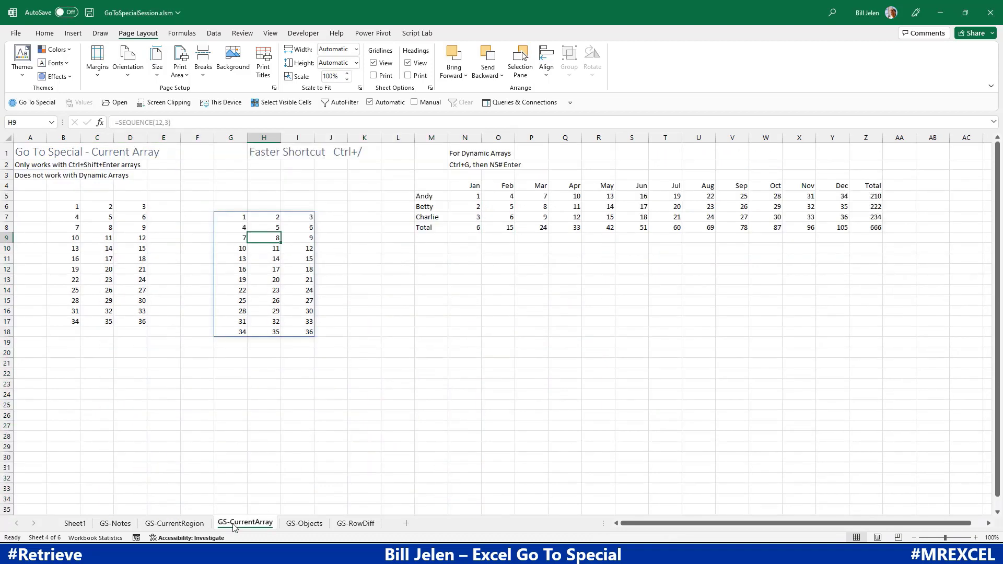
left_click(70, 208)
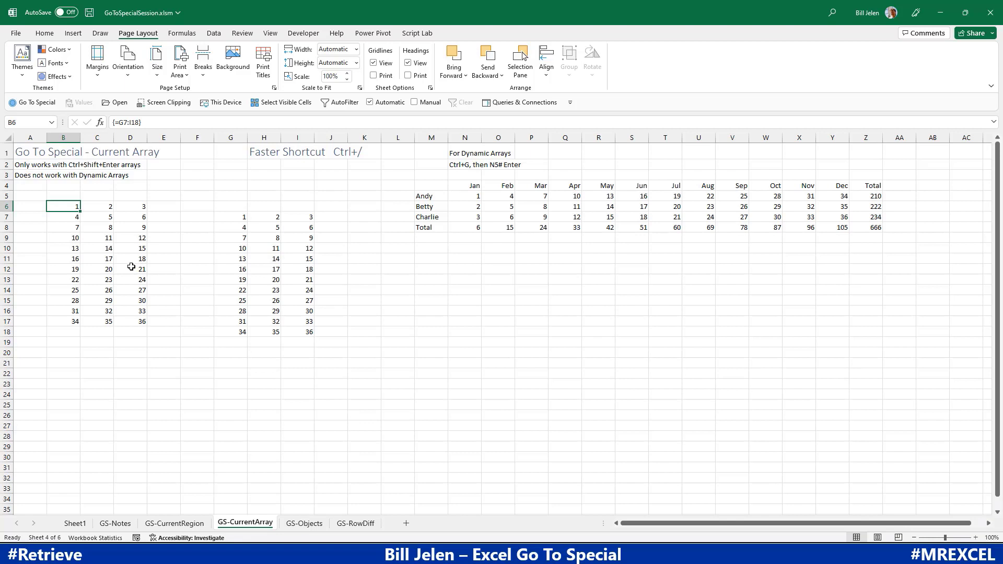
left_click(107, 239)
key("ctrl+slash")
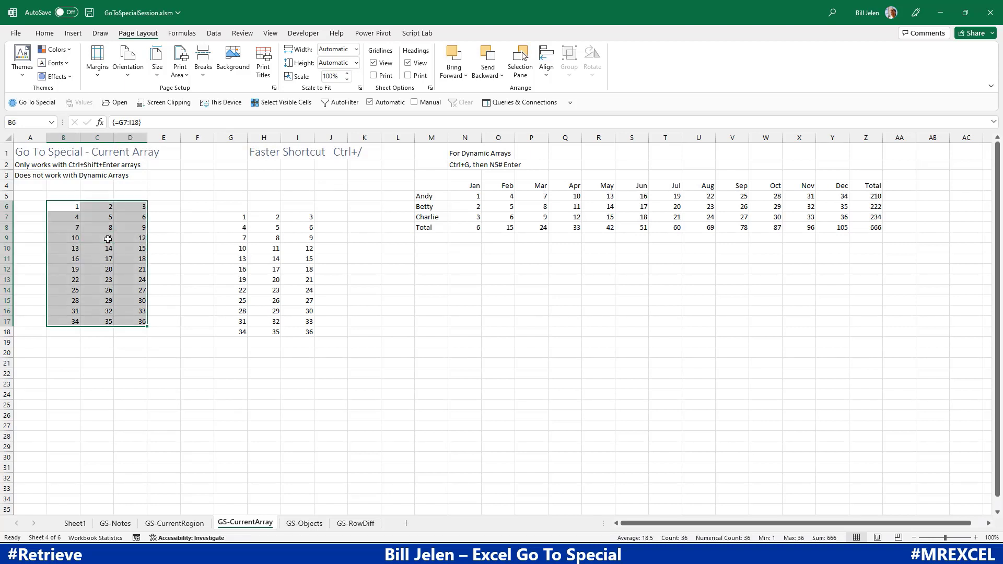
Return to cell B6 and select its array with Go To Special's Current array option.
key("Down")
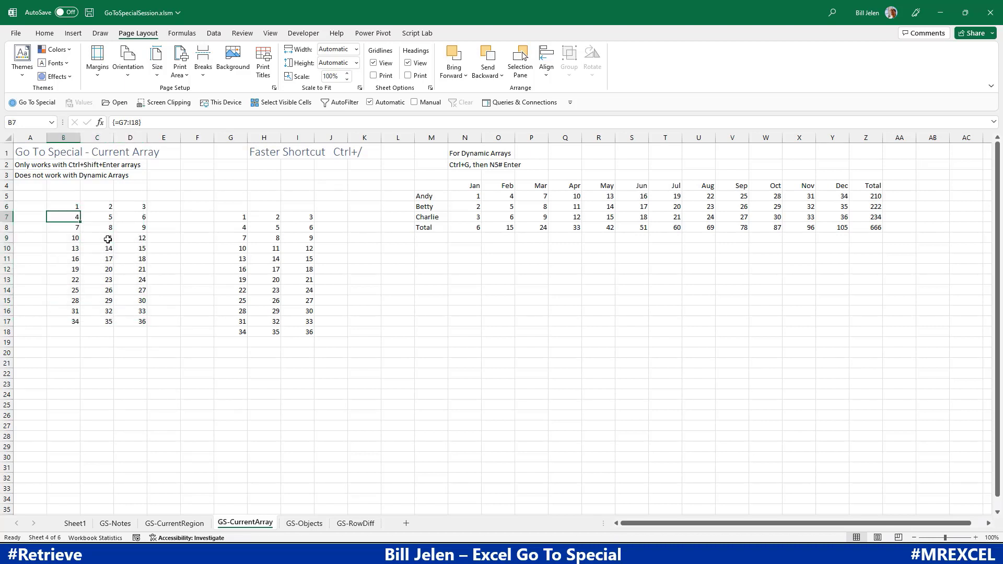
left_click(75, 207)
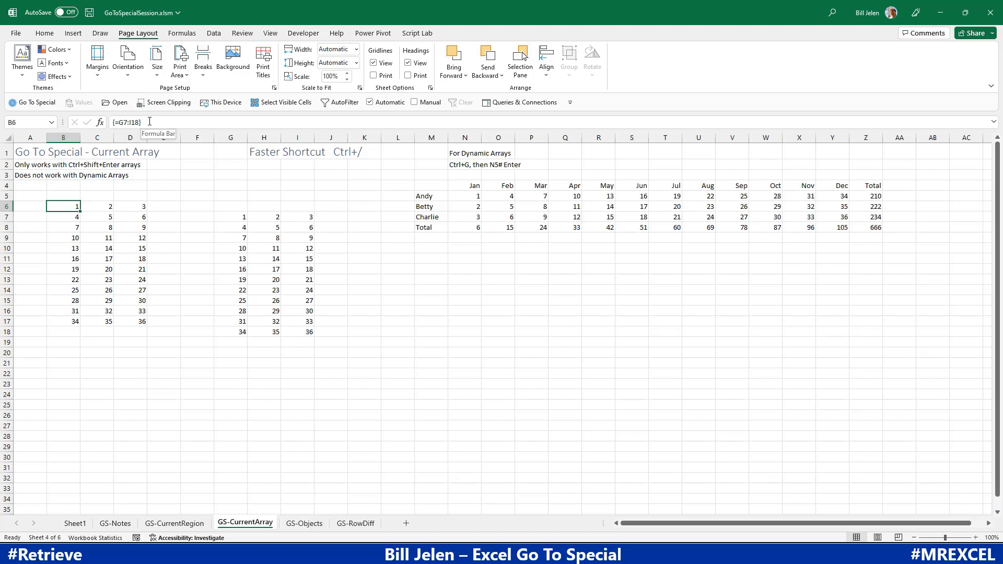
left_click(26, 102)
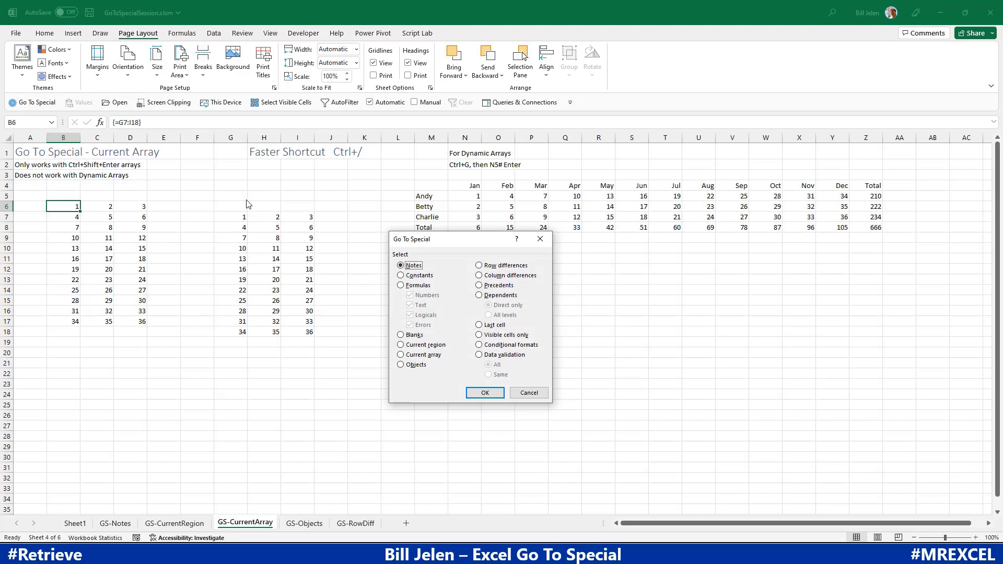
left_click(401, 355)
left_click(479, 394)
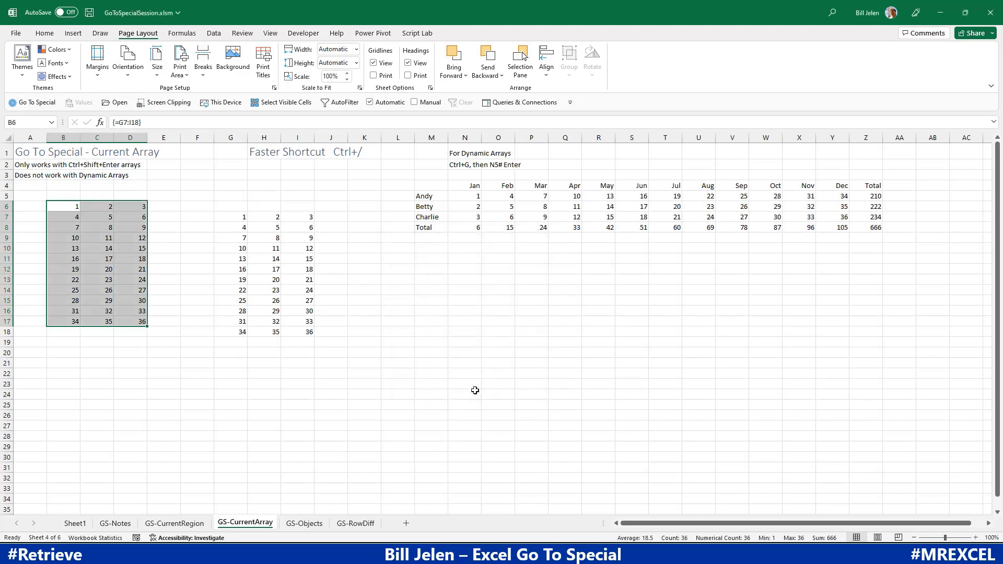
Try to select the current array directly from H11 inside the dynamic SEQUENCE(12,3) range.
left_click(243, 218)
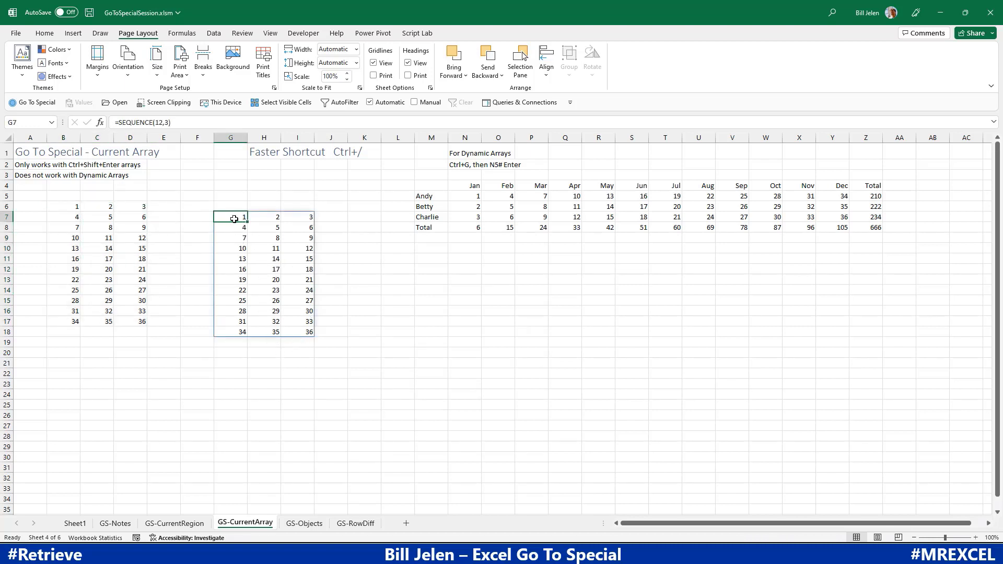
left_click(274, 260)
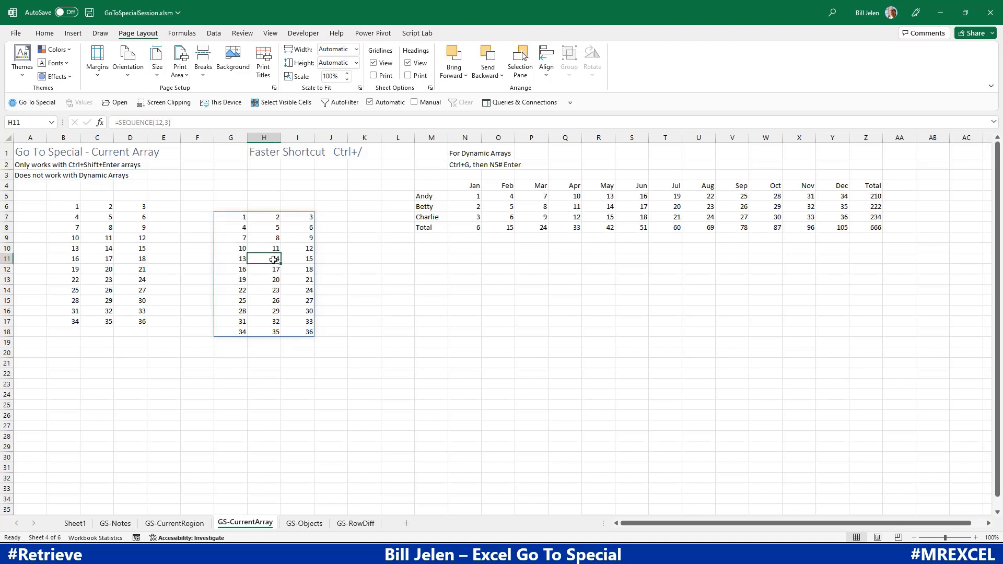
key("ctrl+slash")
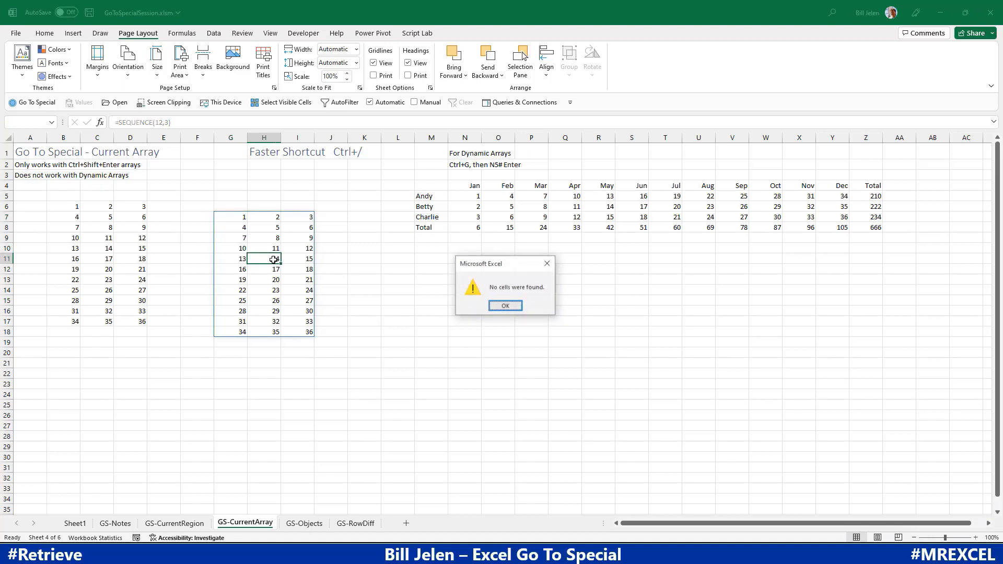
left_click(493, 306)
Try Go To Special's Current array option on the dynamic array around H11.
left_click(33, 103)
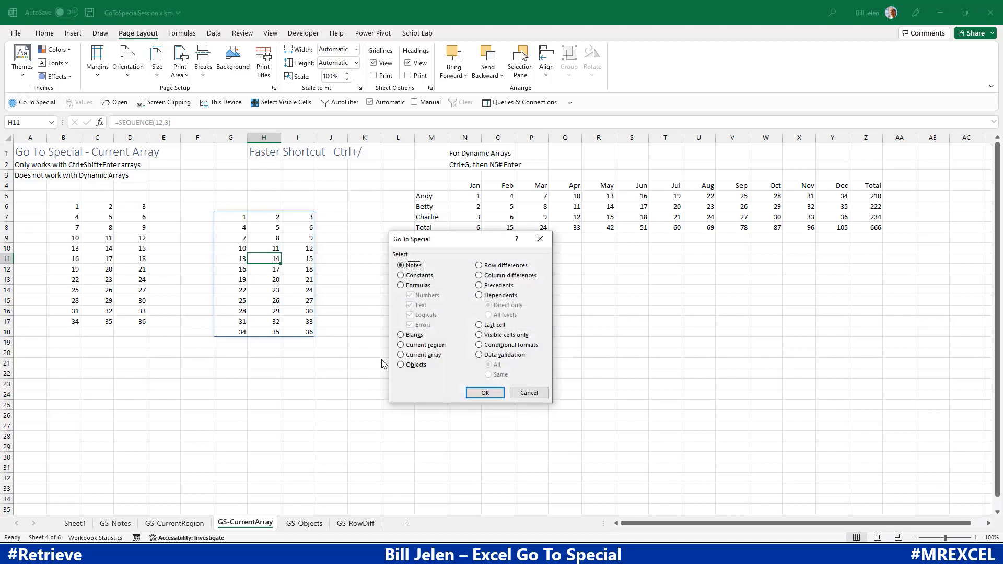
left_click(401, 356)
left_click(474, 394)
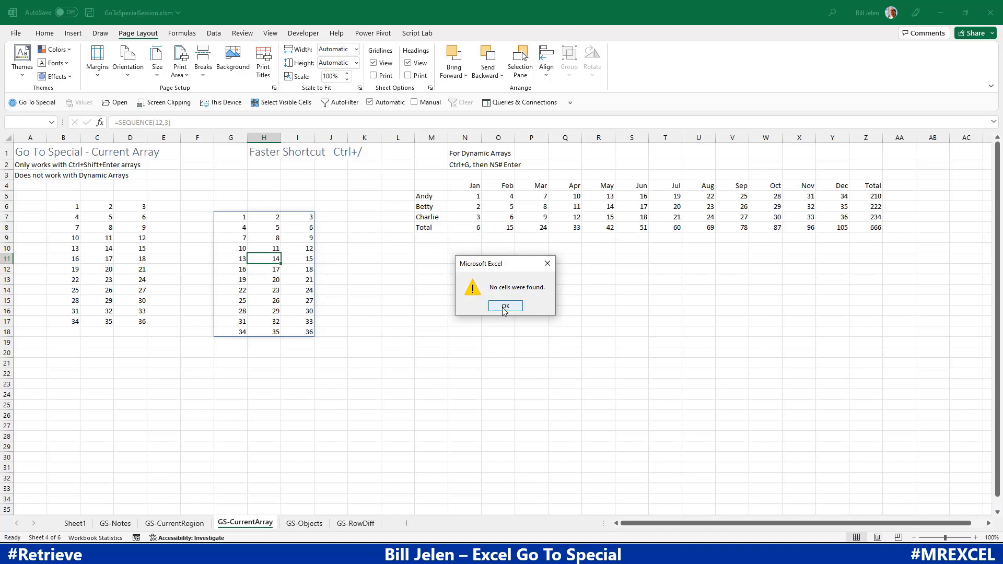
left_click(505, 307)
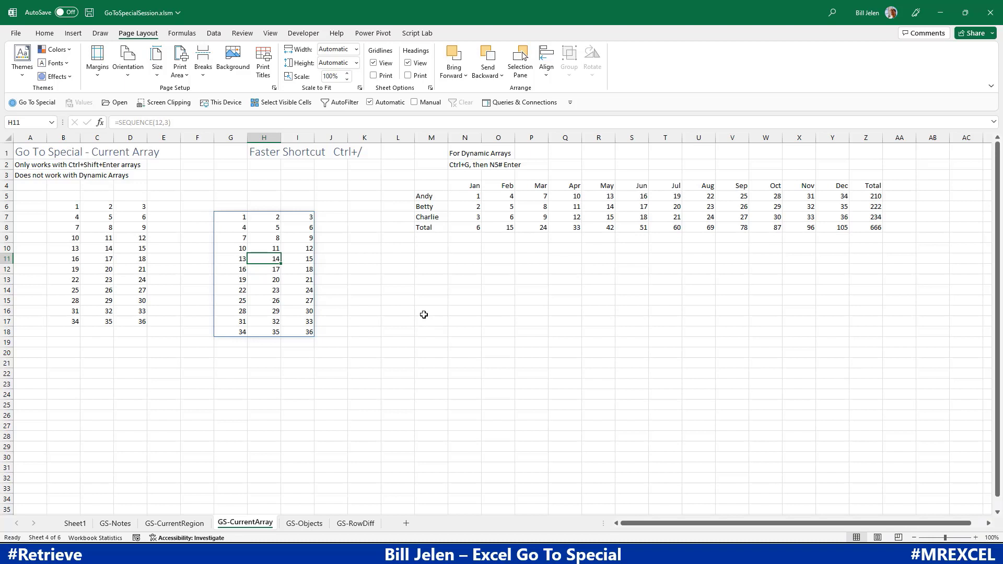
From R6 inside the TRANSPOSE results, select the whole dynamic array by going to the reference N5#.
left_click(467, 195)
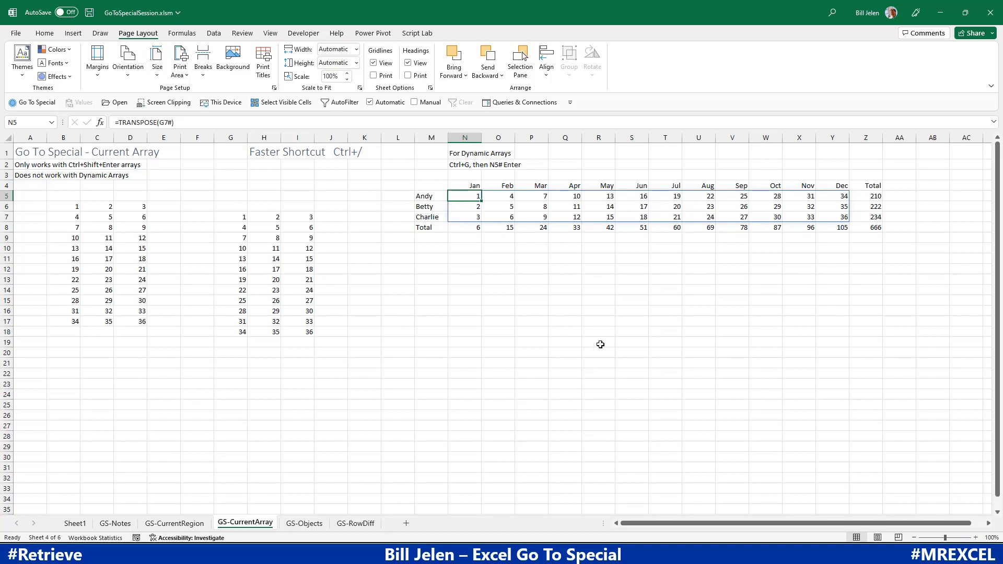
left_click(609, 207)
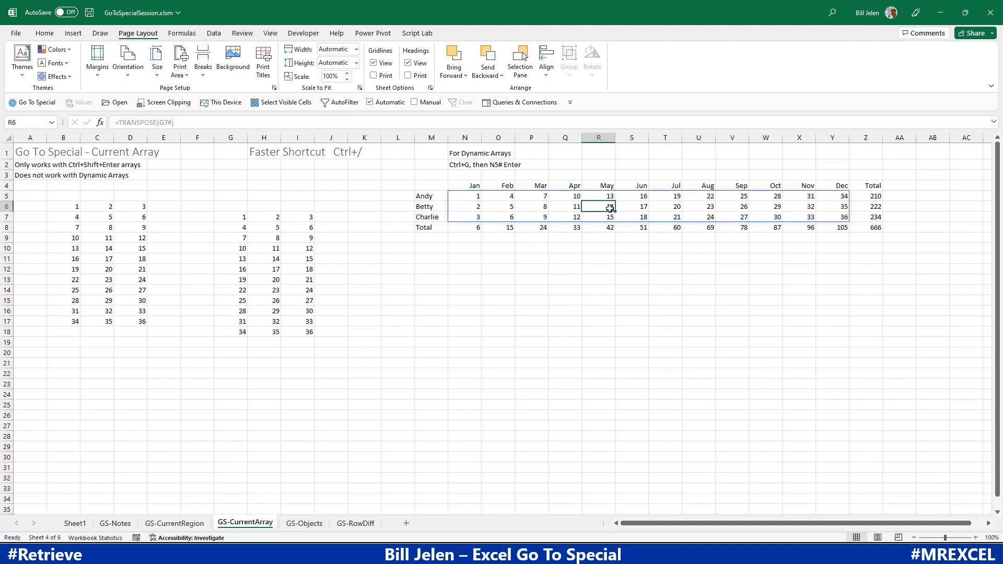
key("ctrl+g")
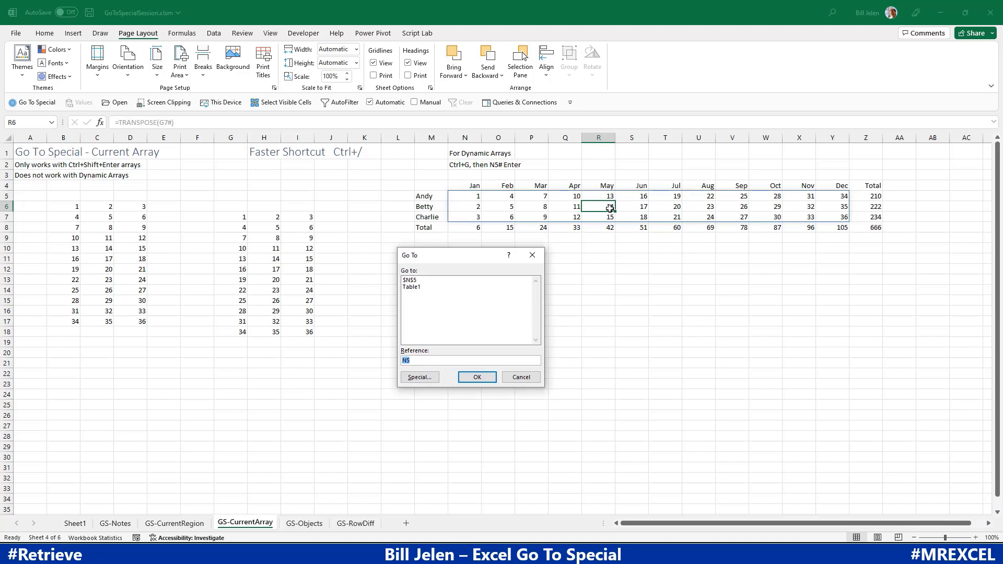
left_click(420, 360)
type("#")
left_click(466, 377)
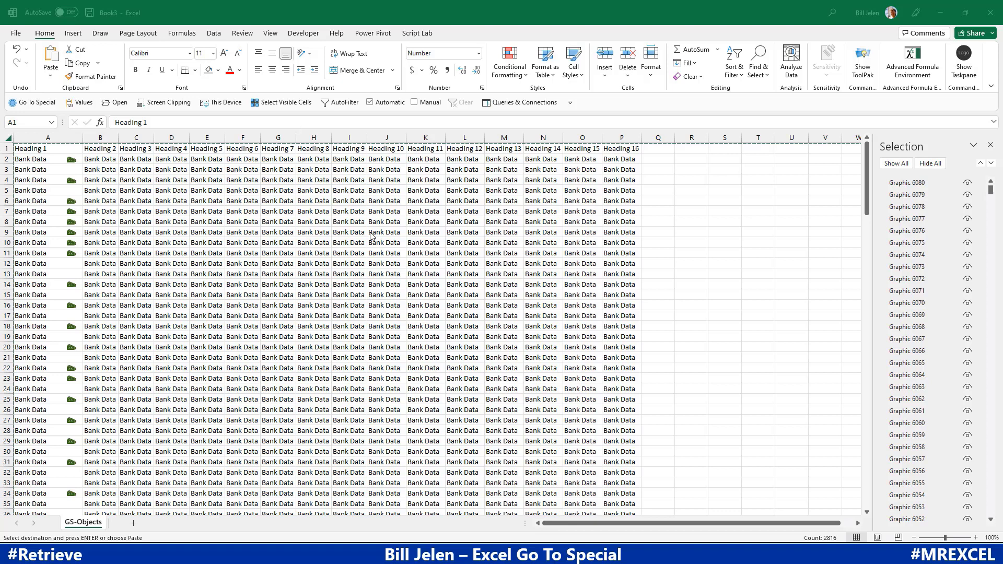
Paste the copied data over the entire GS-Objects sheet in Book3 and look through the graphics in column A.
scroll(369, 237, "down", 1)
scroll(370, 236, "down", 1)
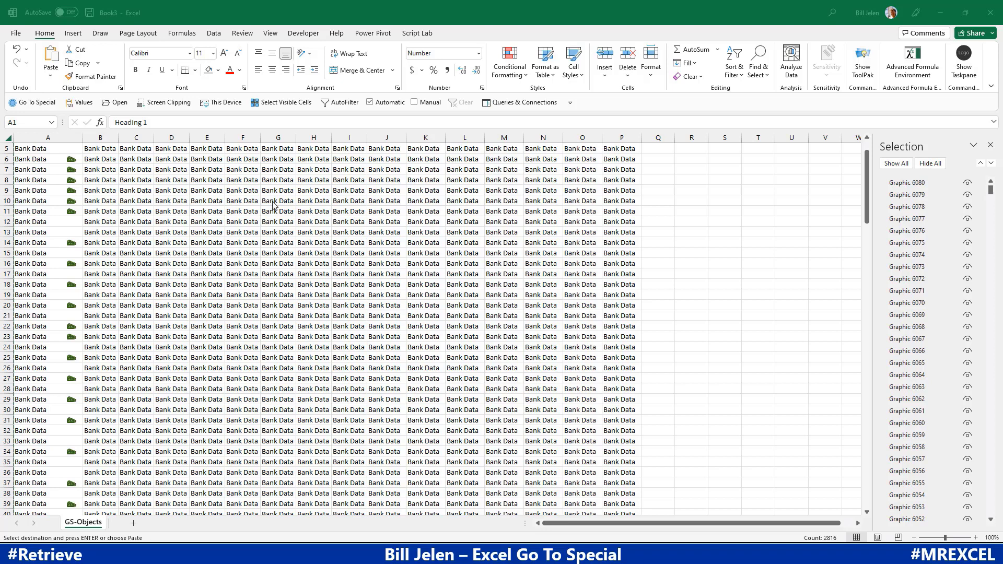
scroll(241, 214, "up", 2)
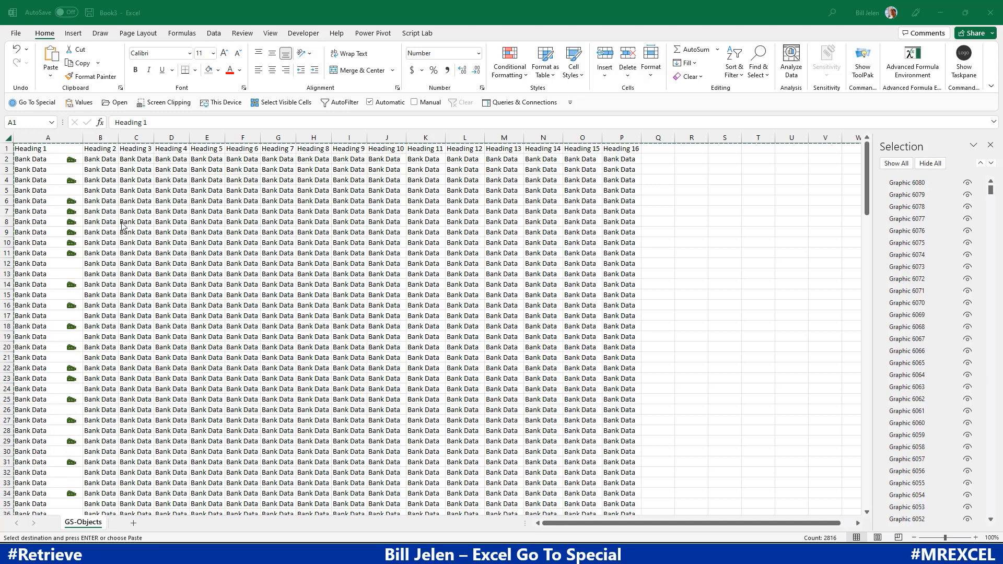
left_click(9, 139)
key("ctrl+v")
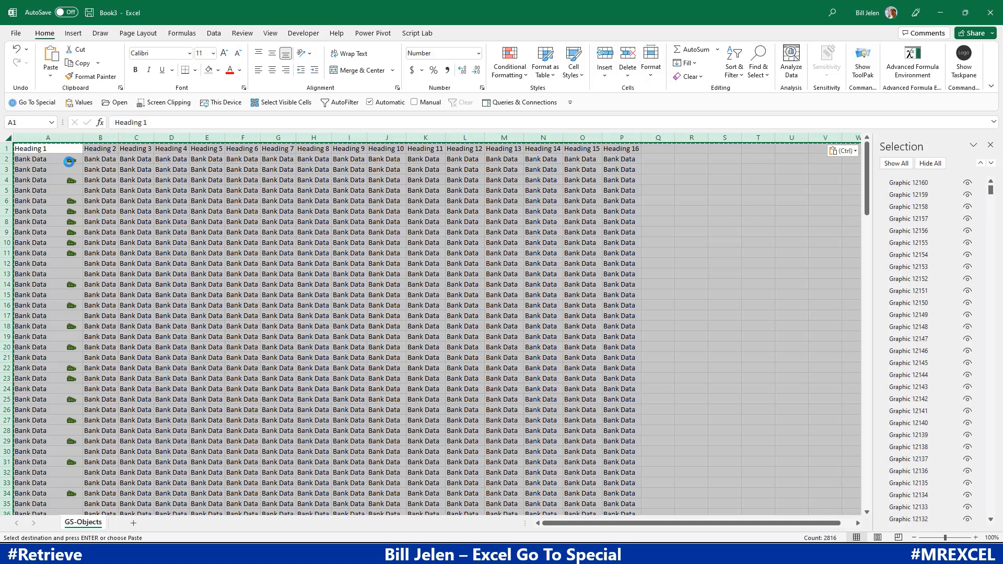
left_click(124, 183)
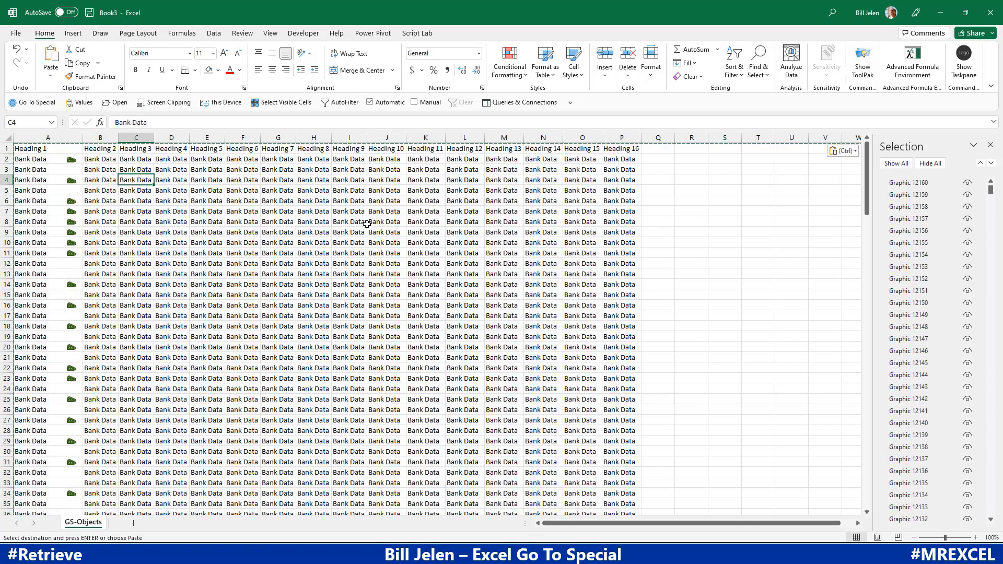
scroll(356, 265, "down", 1)
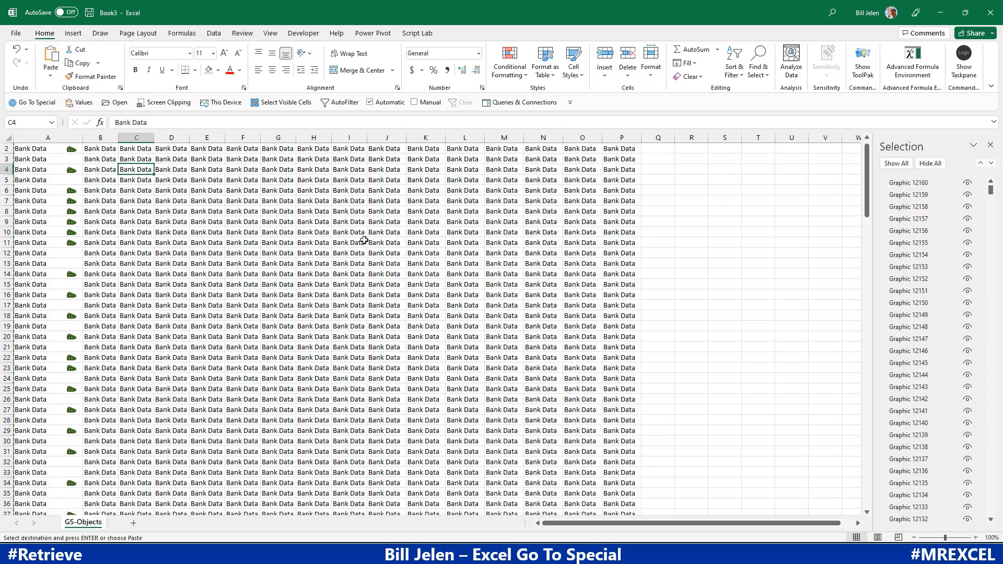
scroll(359, 240, "down", 2)
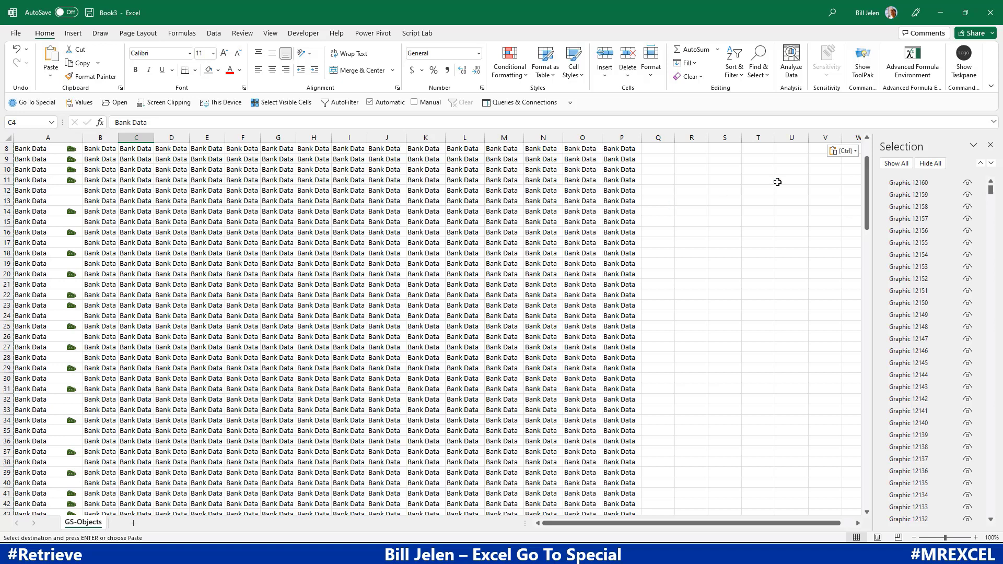
scroll(218, 328, "down", 1)
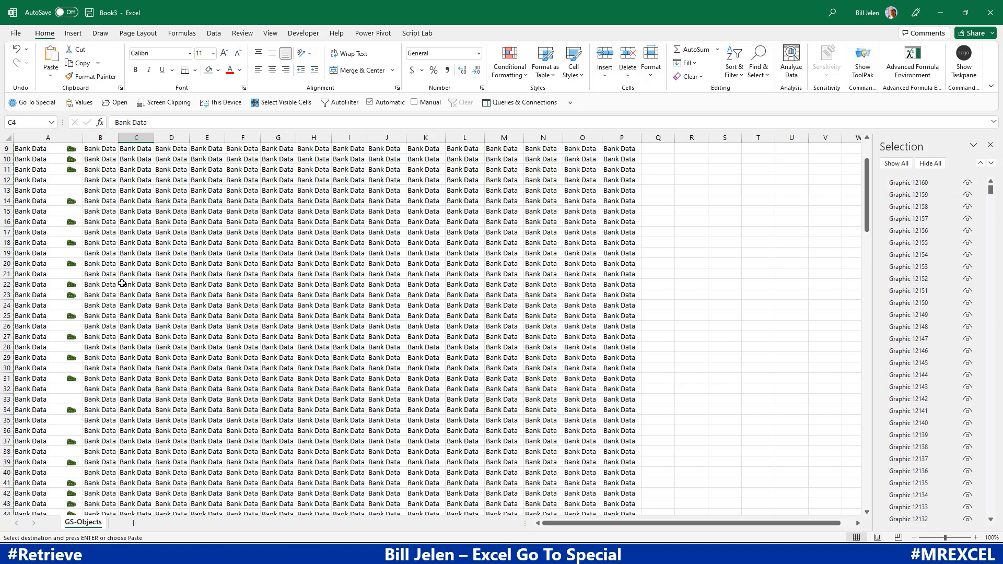
Go down column C to the lower rows of the GS-Objects data and hide all graphics on the sheet.
scroll(122, 283, "down", 4)
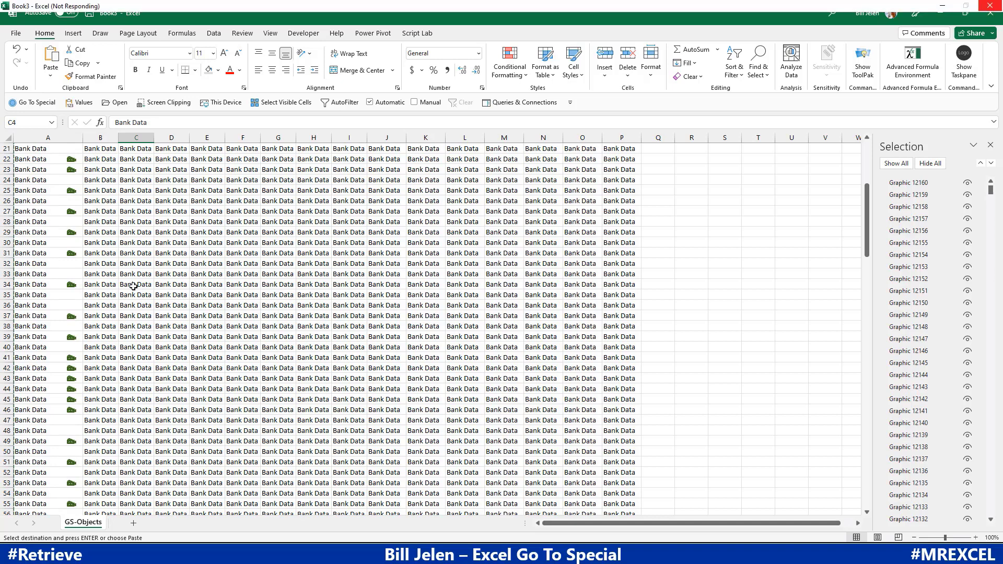
left_click(133, 287)
key("ctrl+Down")
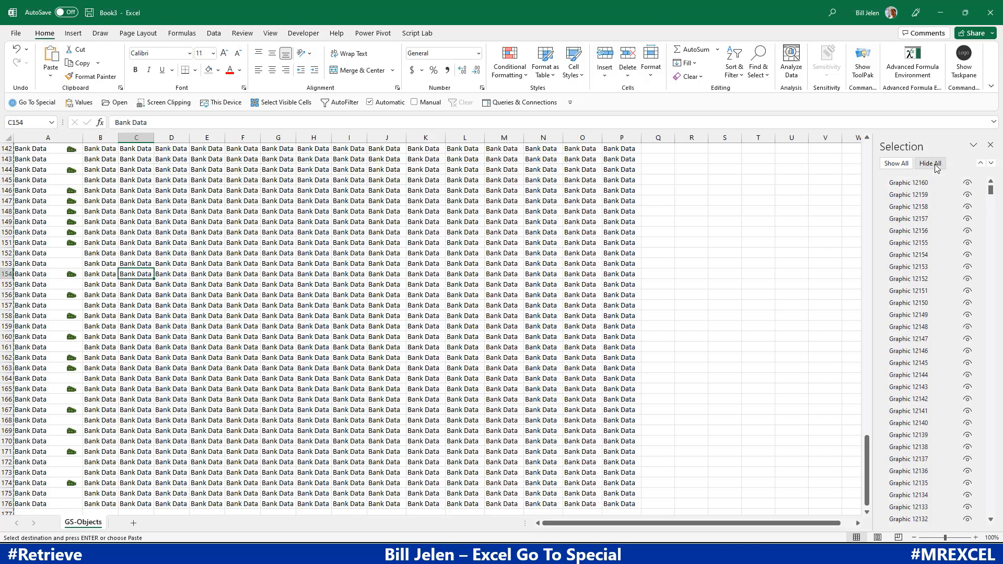
left_click(935, 164)
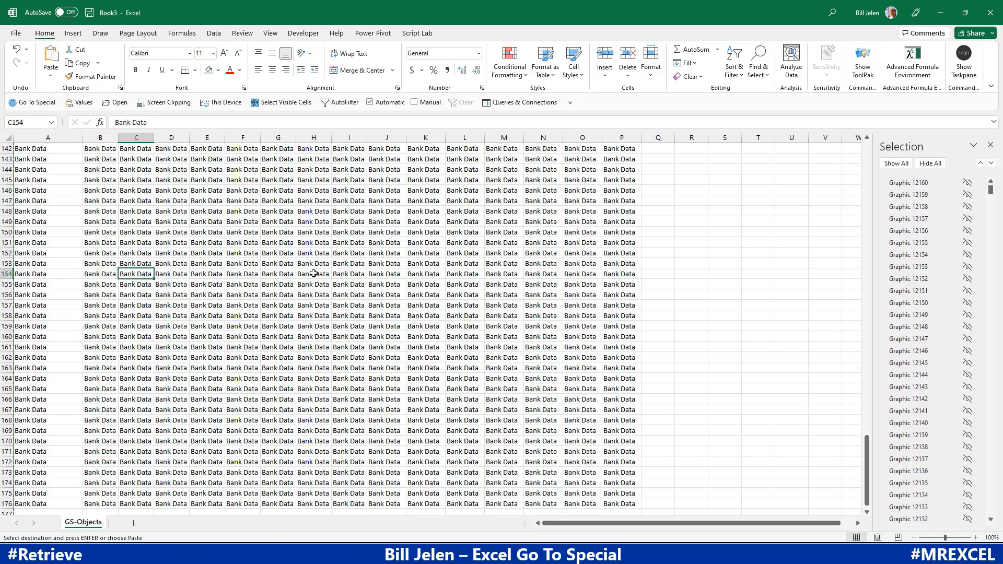
Check the data range with its graphics hidden, from the headings down to row 176, and return to A1.
left_click(241, 211)
key("ctrl+Down")
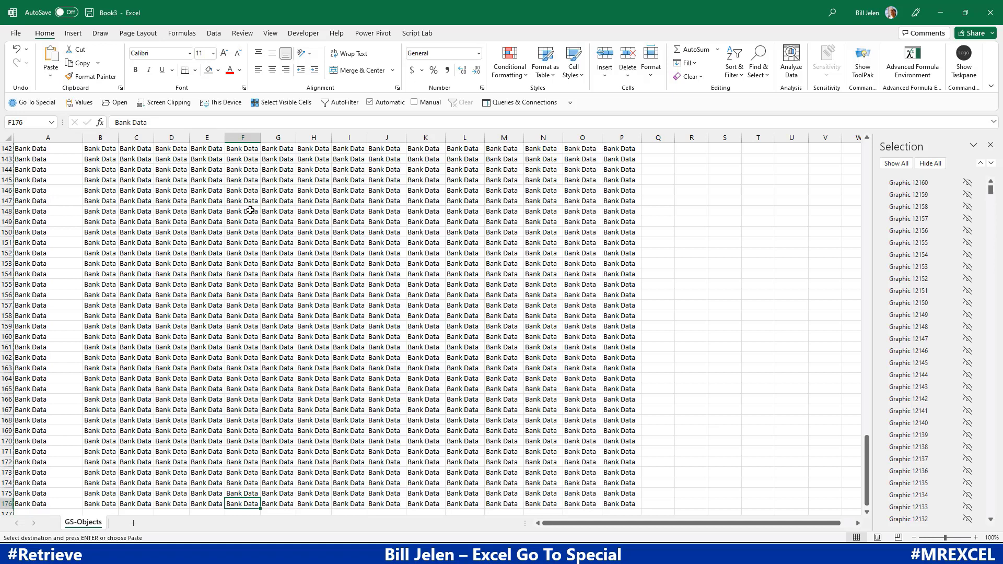
key("ctrl+Up")
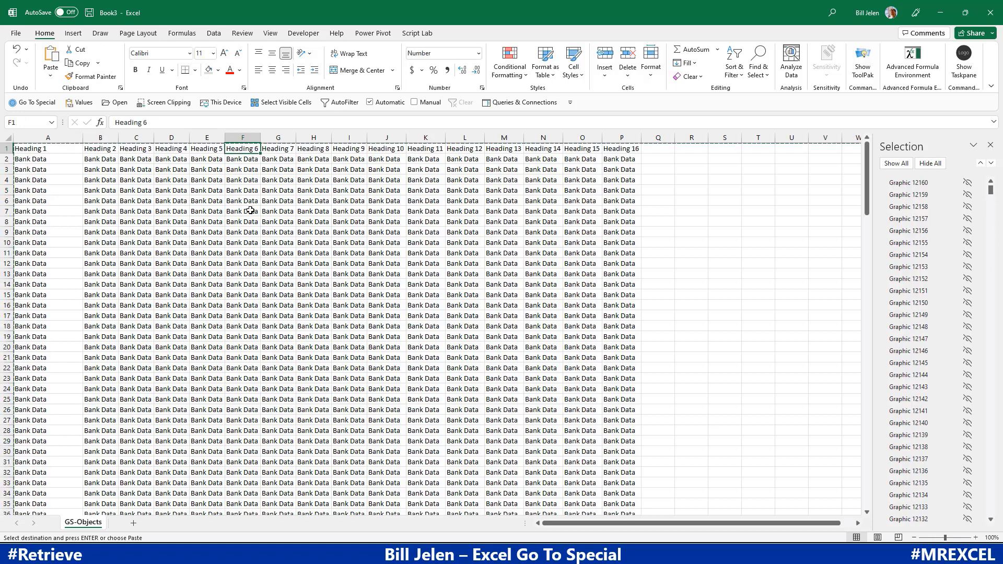
key("ctrl+Right")
key("ctrl+Down")
key("ctrl+Left")
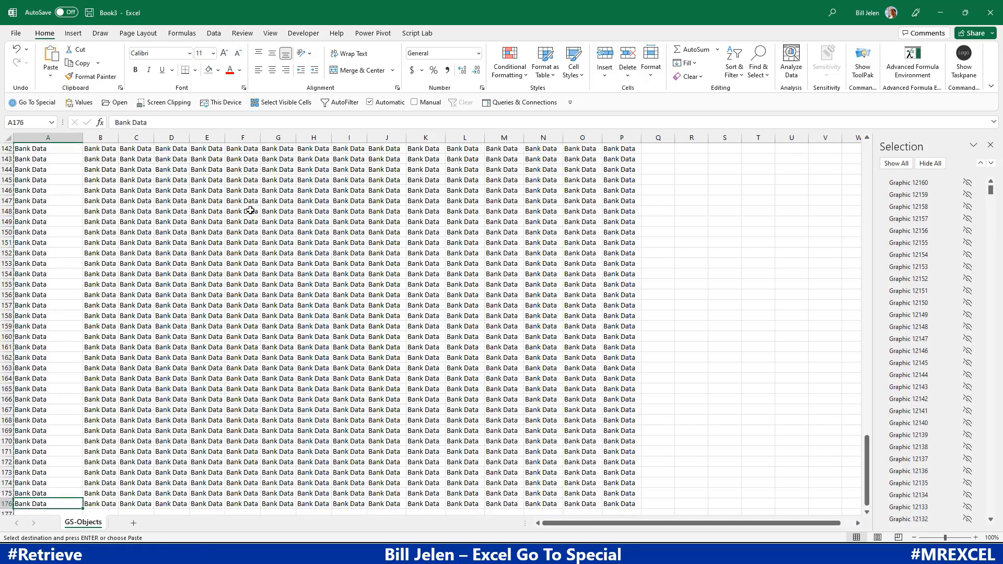
key("ctrl+Up")
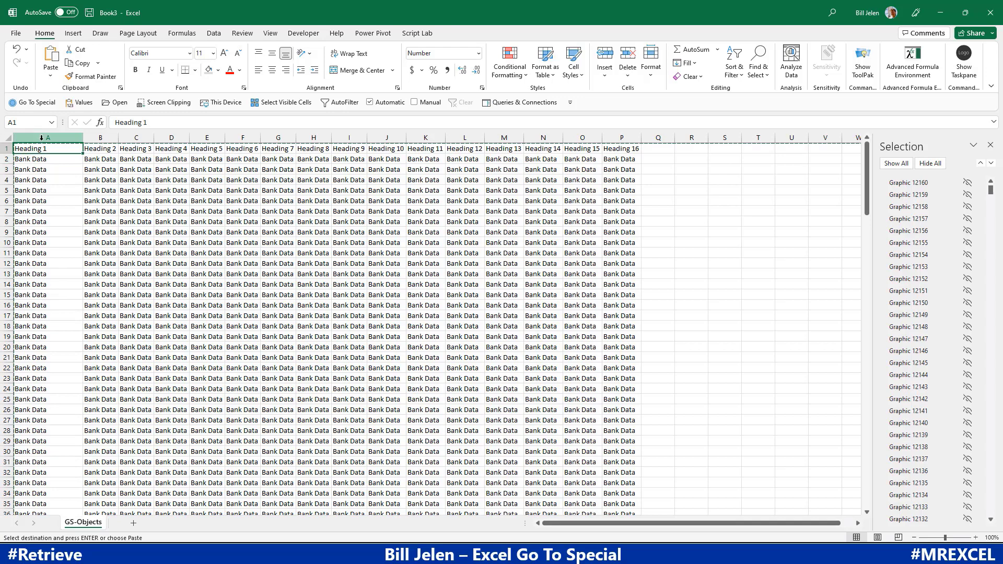
With A1:P176 selected, select all graphics through Go To Special's Objects option and delete them.
key("ctrl+shift+End")
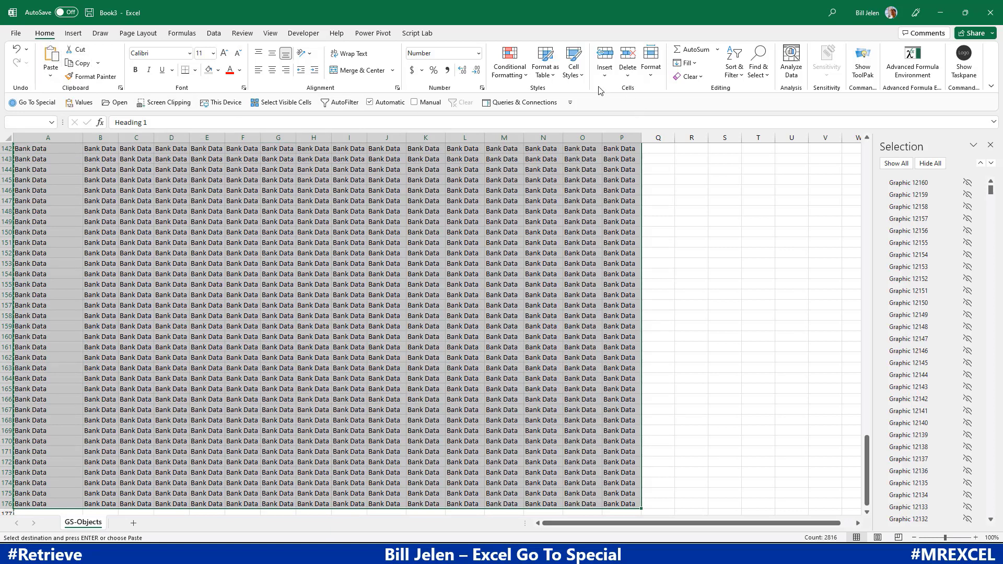
left_click(758, 73)
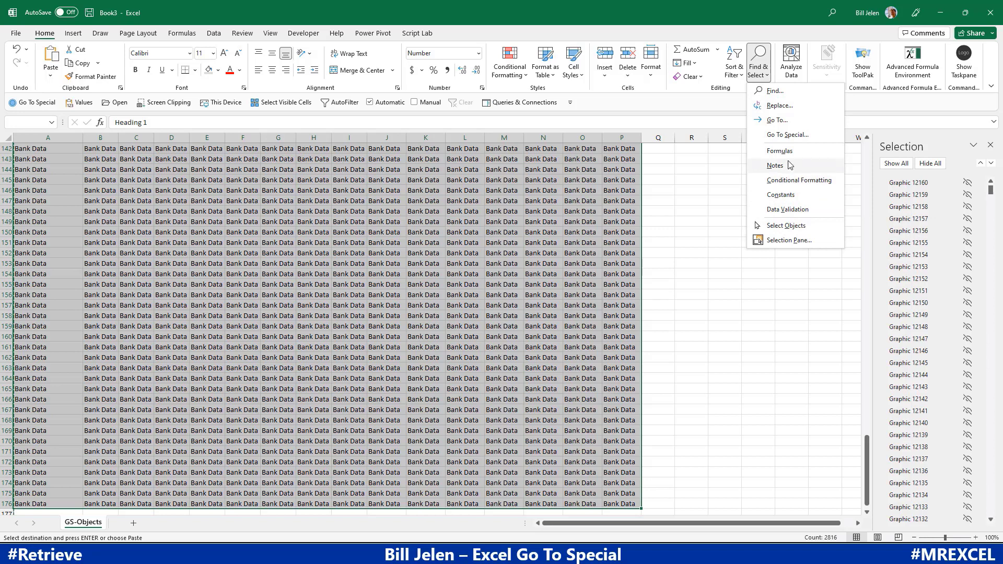
left_click(787, 134)
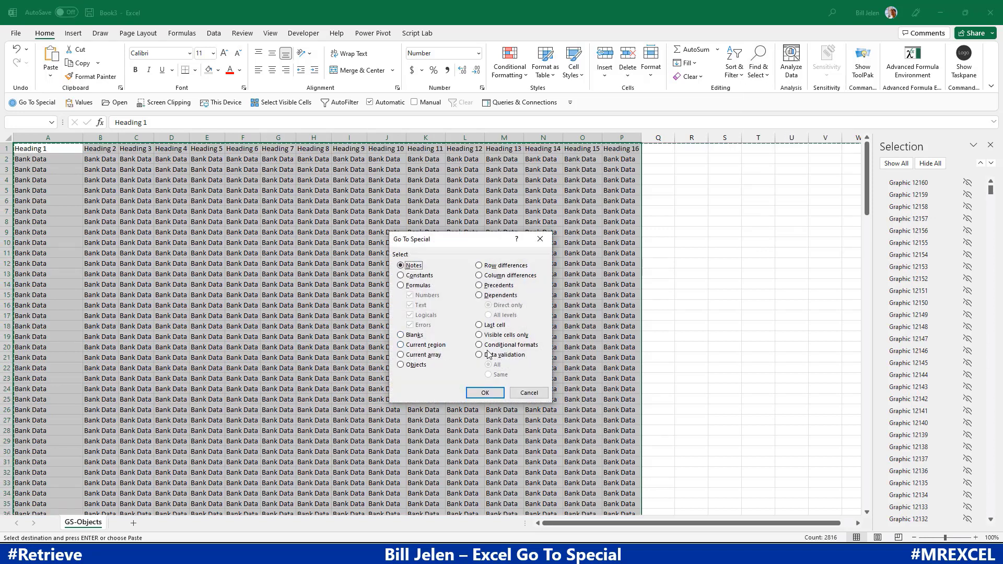
left_click(401, 364)
left_click(484, 393)
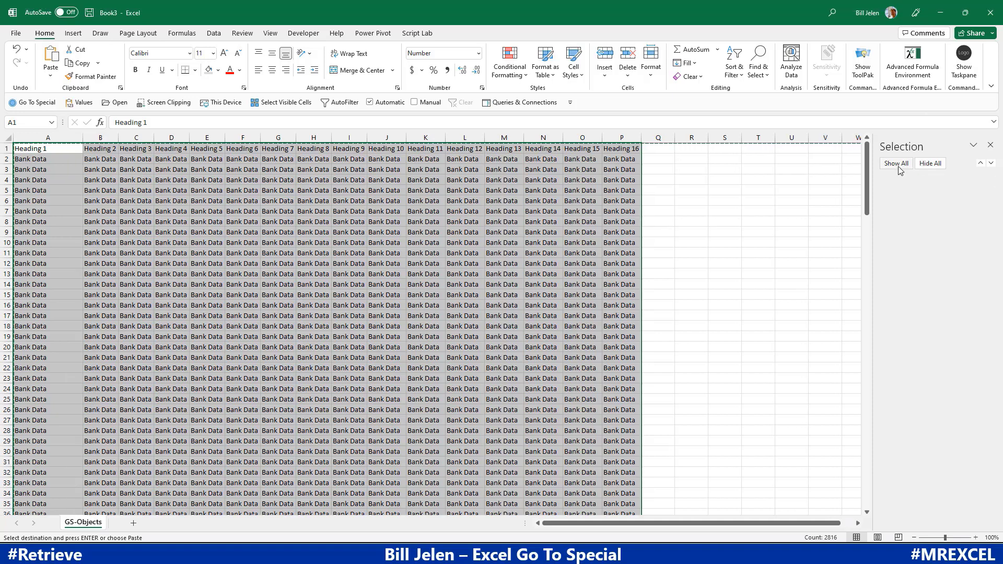
Examine the rows of the GS-Objects sheet, including column A, for leftover graphics and return to A1.
left_click(229, 180)
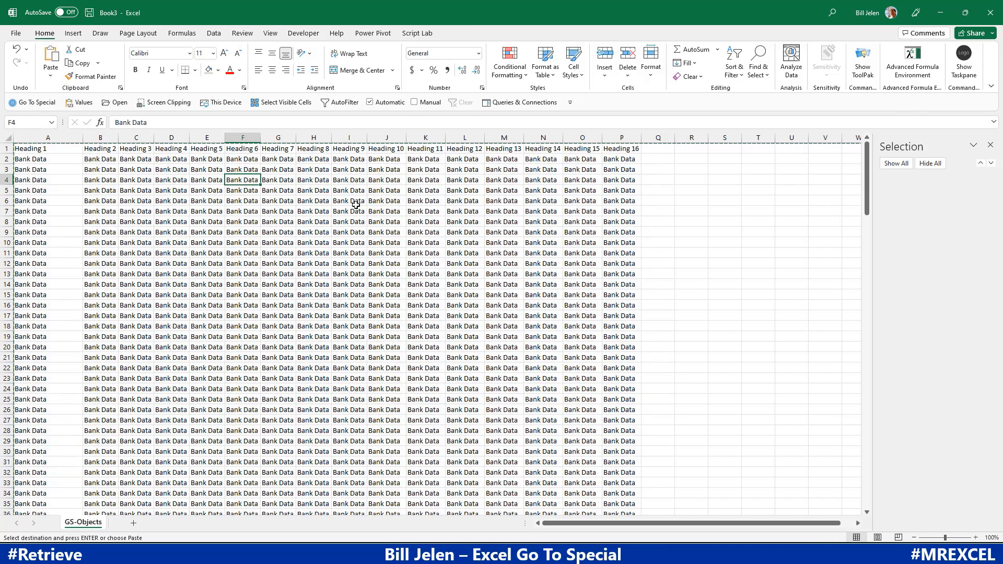
key("Page_Down")
key("Page_Down")
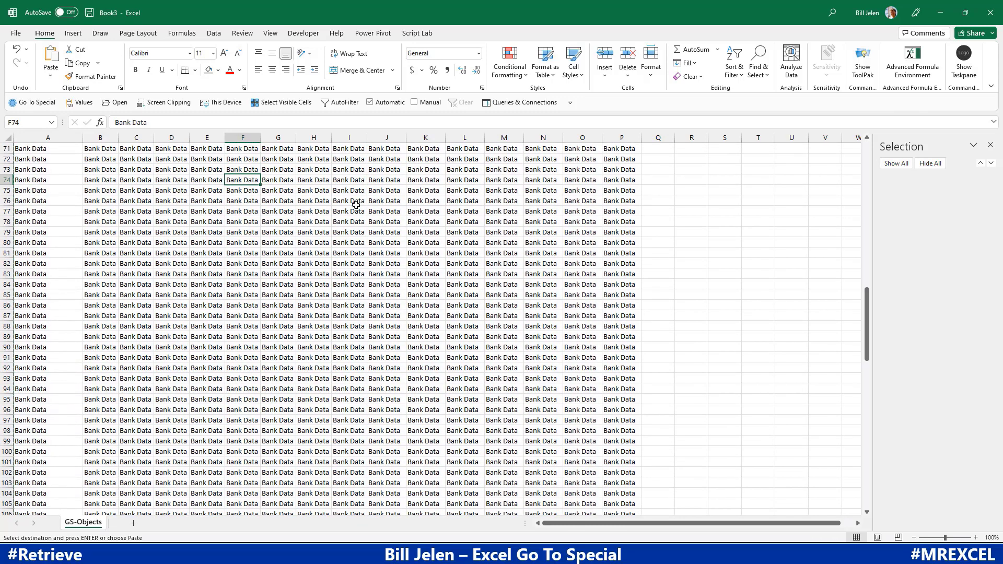
key("Home")
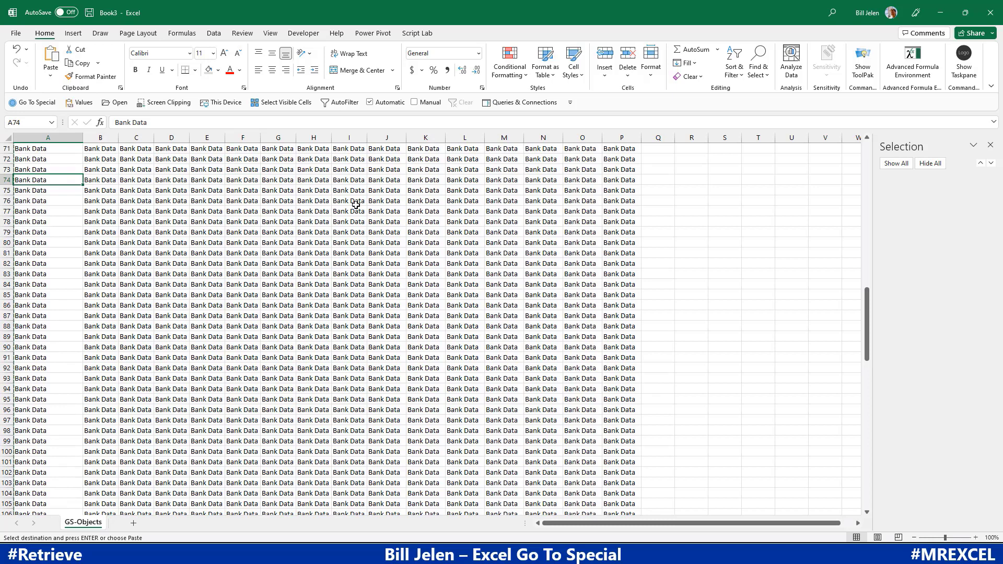
key("ctrl+Home")
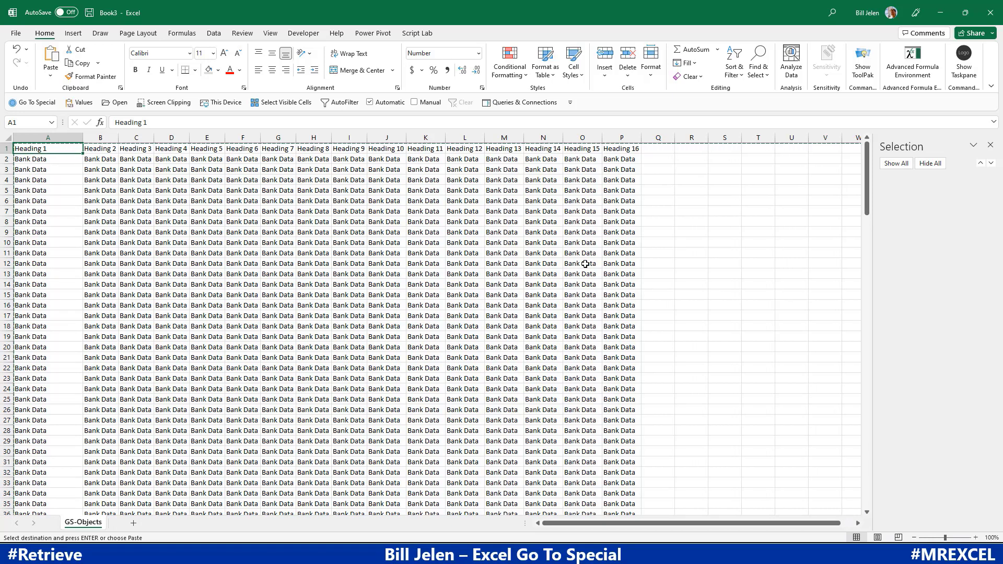
Copy cell A2 with its graphic from GS-Objects in GoToSpecialSession.xlsm and paste it into A2 of Book3.
key("alt+Tab")
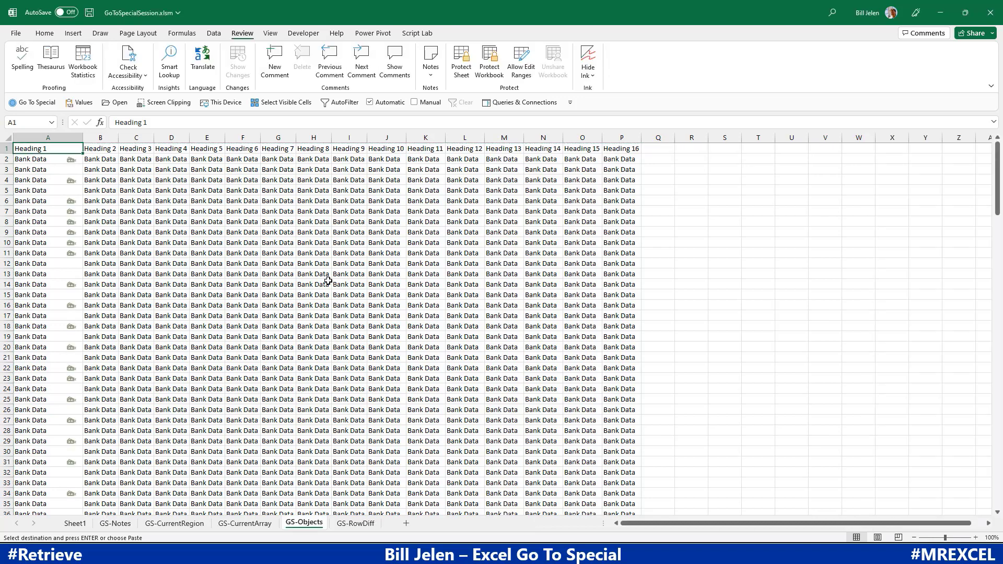
key("Down")
key("alt+Tab")
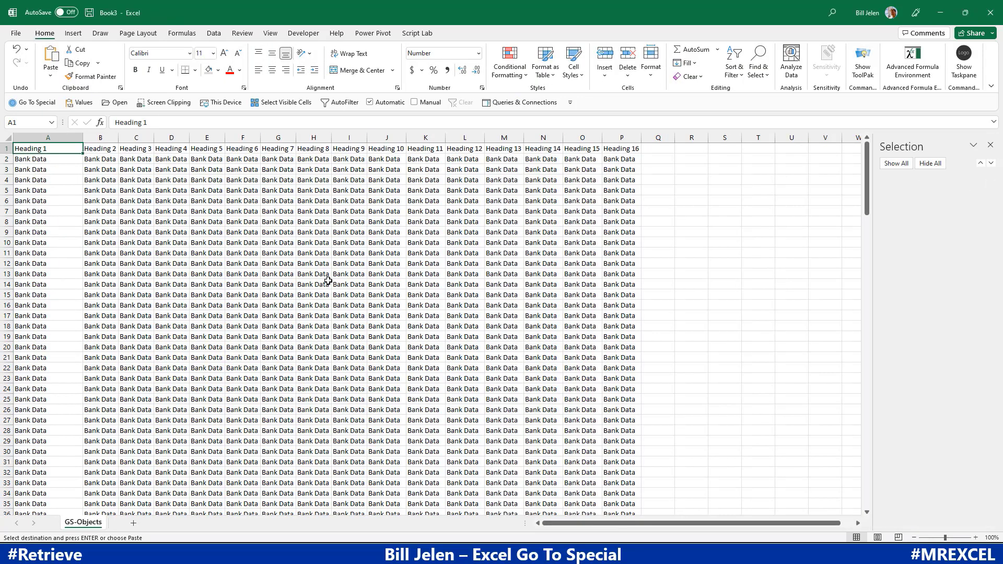
key("Down")
key("ctrl+v")
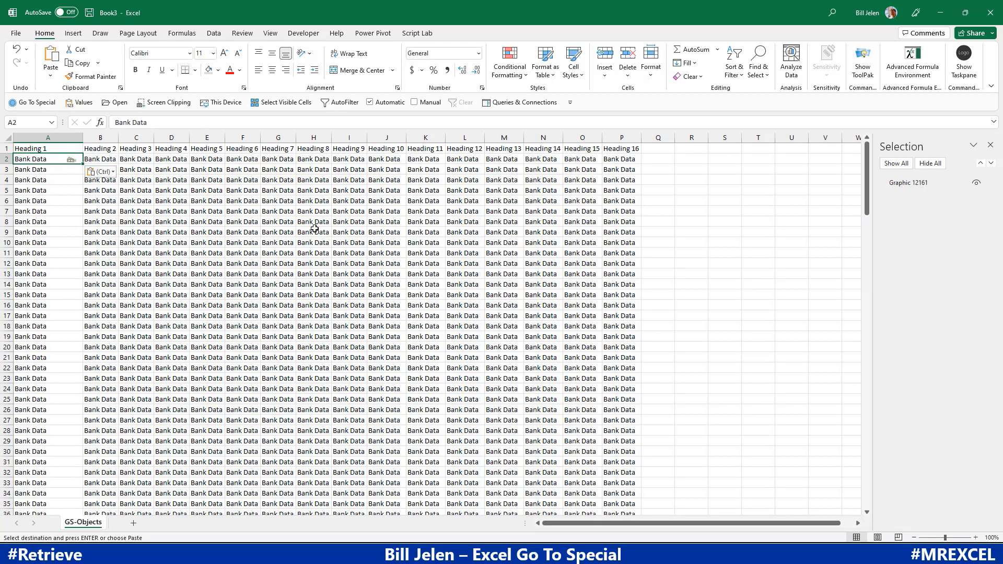
Paste the copied cell with its graphic into A5, A10, A15 and A20.
key("Down")
key("Down")
key("Down")
key("ctrl+v")
key("Down")
key("Down")
key("Down")
key("Down")
key("Down")
key("ctrl+v")
key("Down")
key("Down")
key("Down")
key("Down")
key("Down")
key("ctrl+v")
key("Down")
key("Down")
key("Down")
key("Down")
key("Down")
key("ctrl+v")
key("Down")
key("Down")
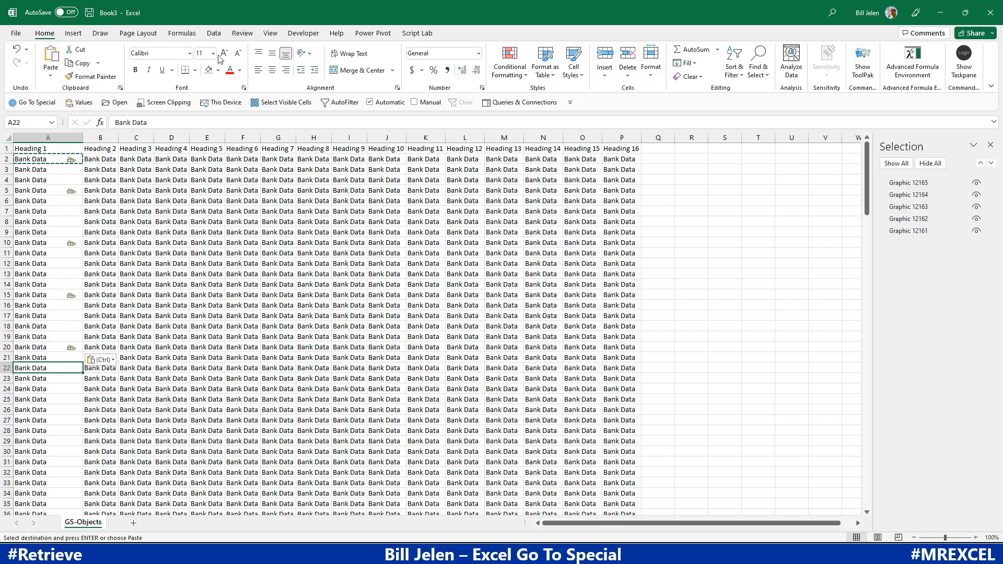
Use Select Objects to enclose the five graphics in A2 through A20 and delete them.
left_click(758, 68)
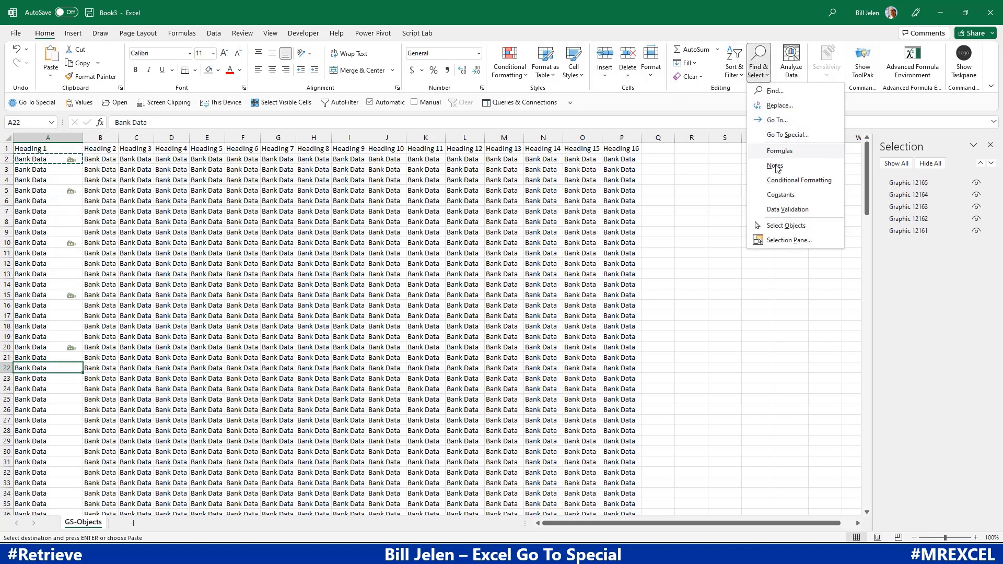
left_click(793, 226)
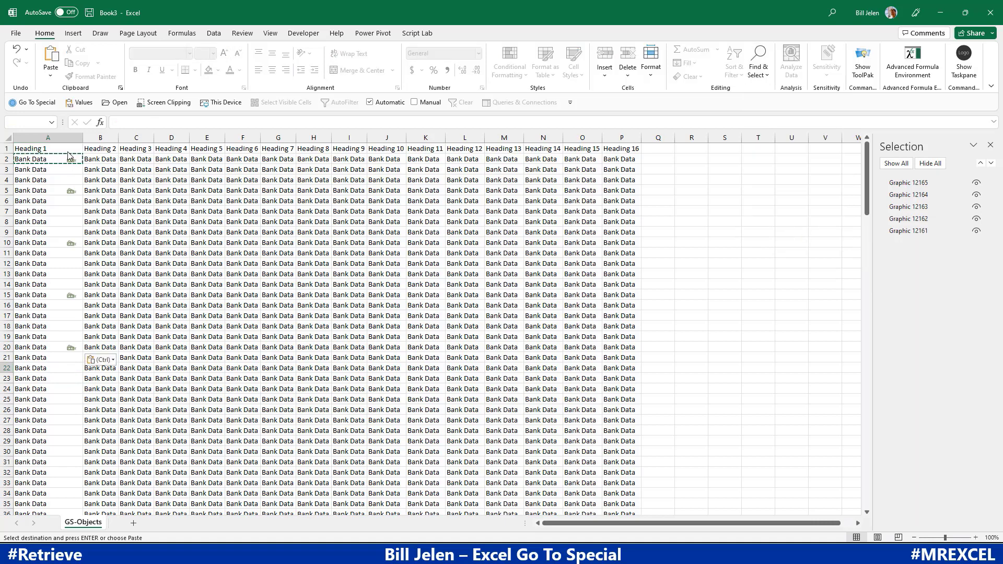
left_click_drag(49, 146, 108, 372)
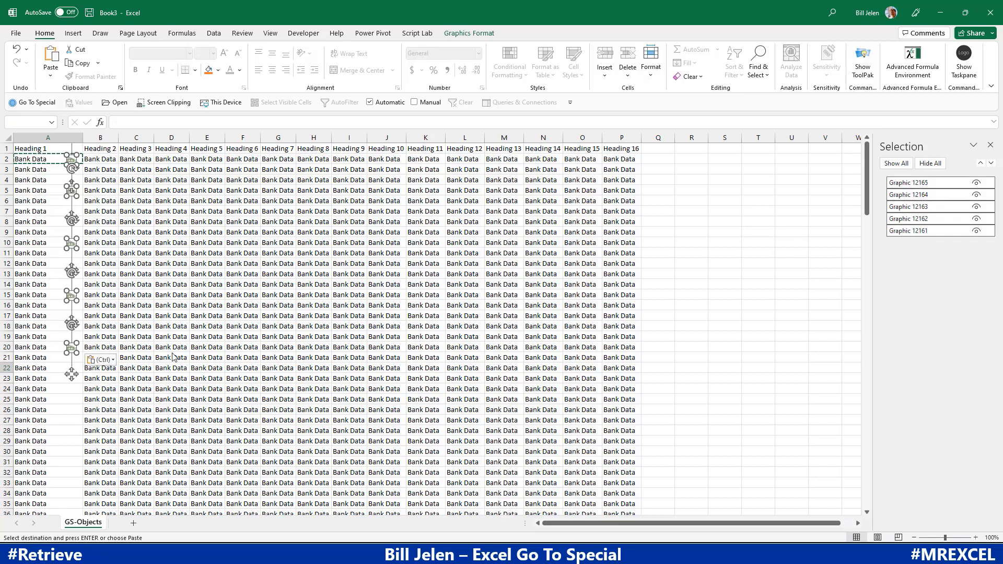
key("Delete")
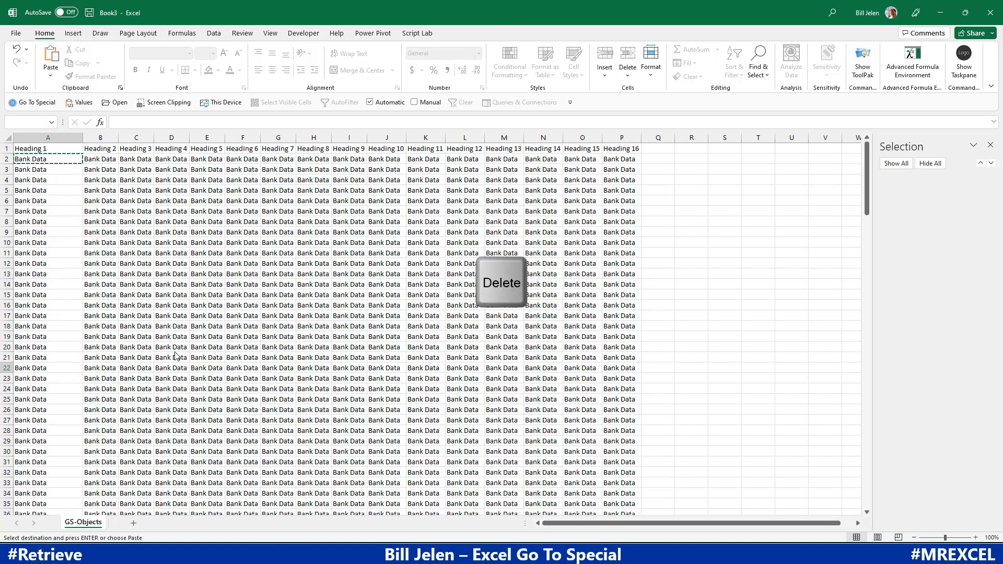
Leave Select Objects mode, cancel the pending copy, and return to normal cell selection at J6.
left_click(760, 72)
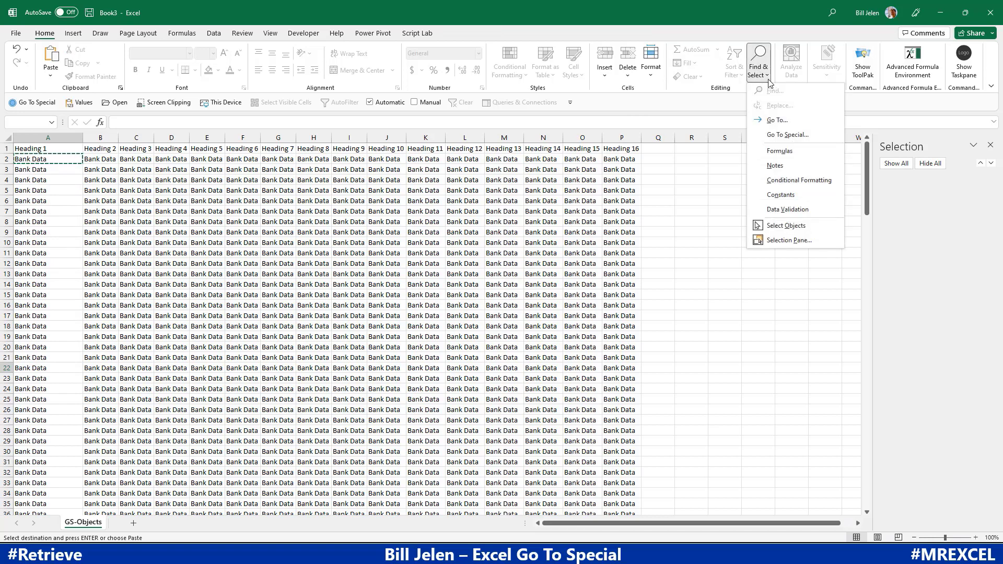
left_click(785, 225)
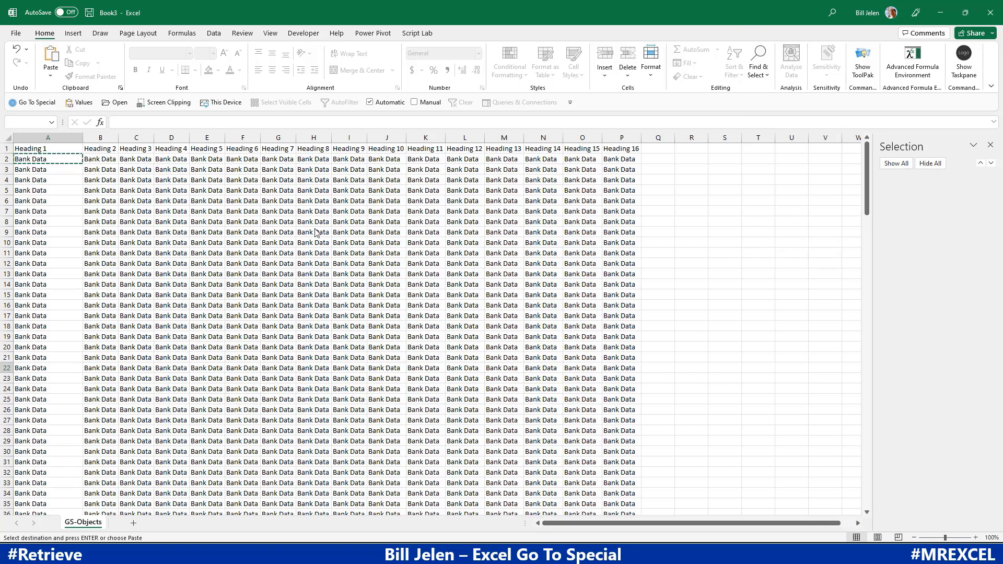
key("Escape")
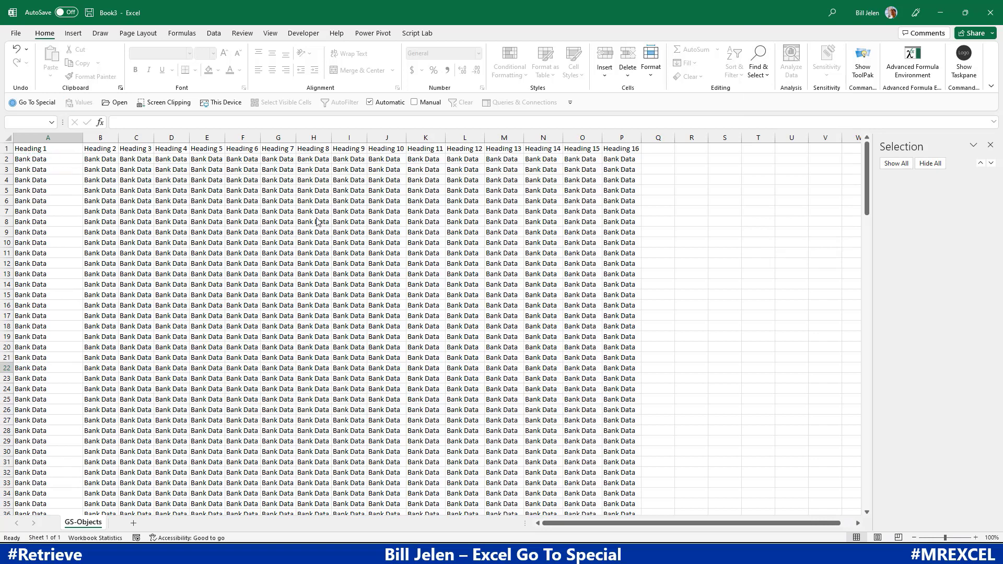
left_click(395, 204)
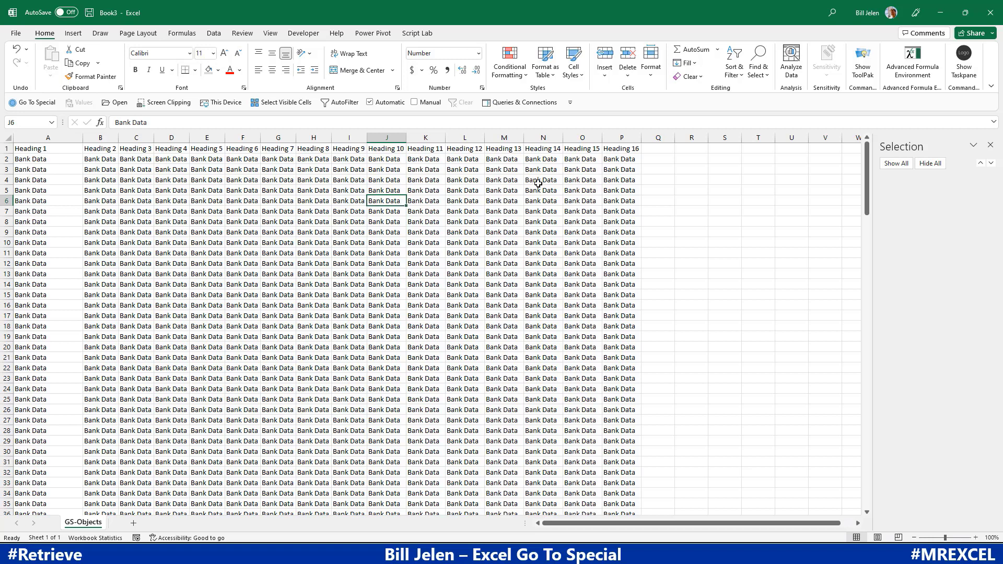
Try enclosing cells in the middle of the data with Select Objects, and leave that mode.
left_click(758, 65)
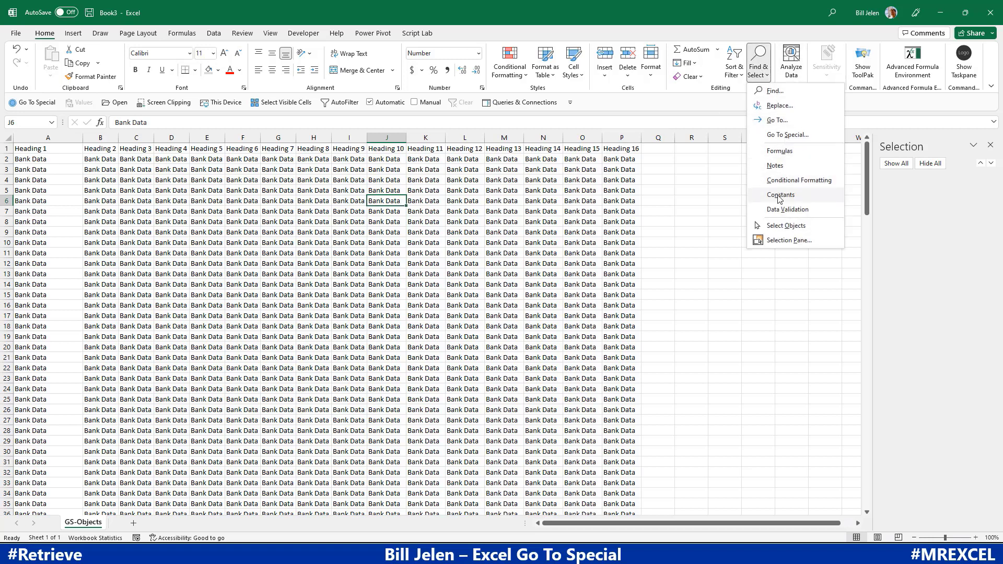
left_click(779, 226)
left_click_drag(172, 161, 454, 357)
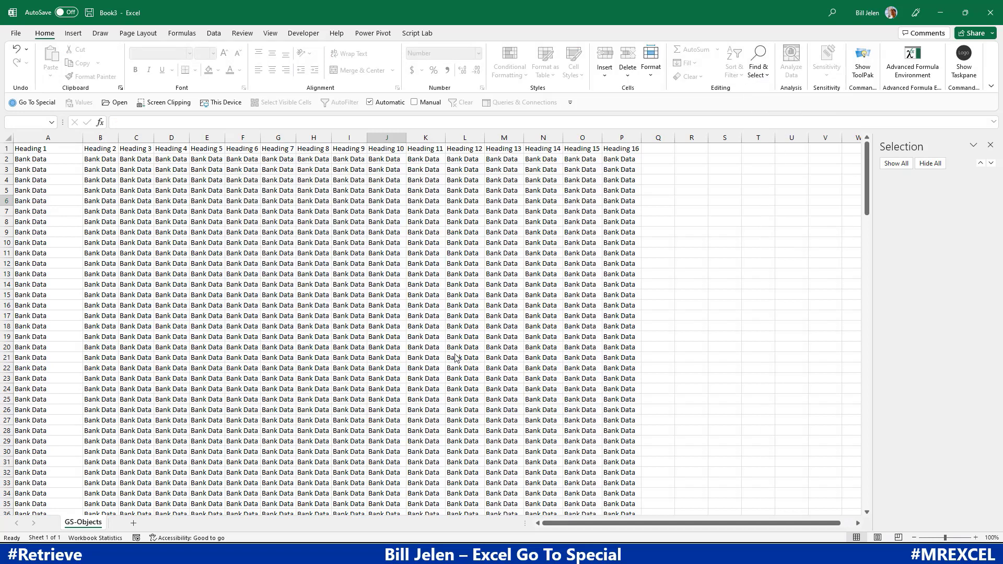
key("Escape")
Return to cell F6 and toggle off the Selection pane.
left_click(246, 203)
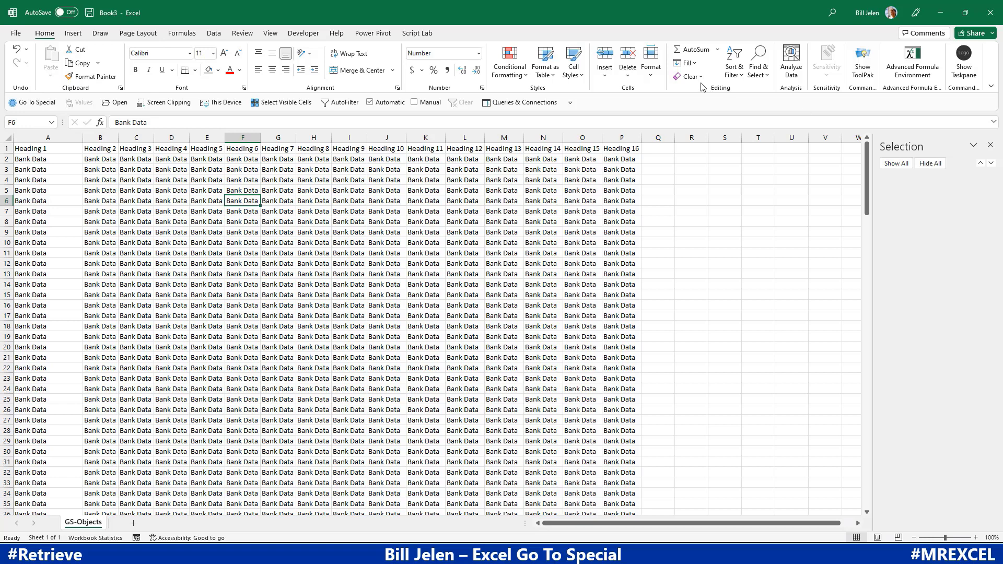
left_click(758, 67)
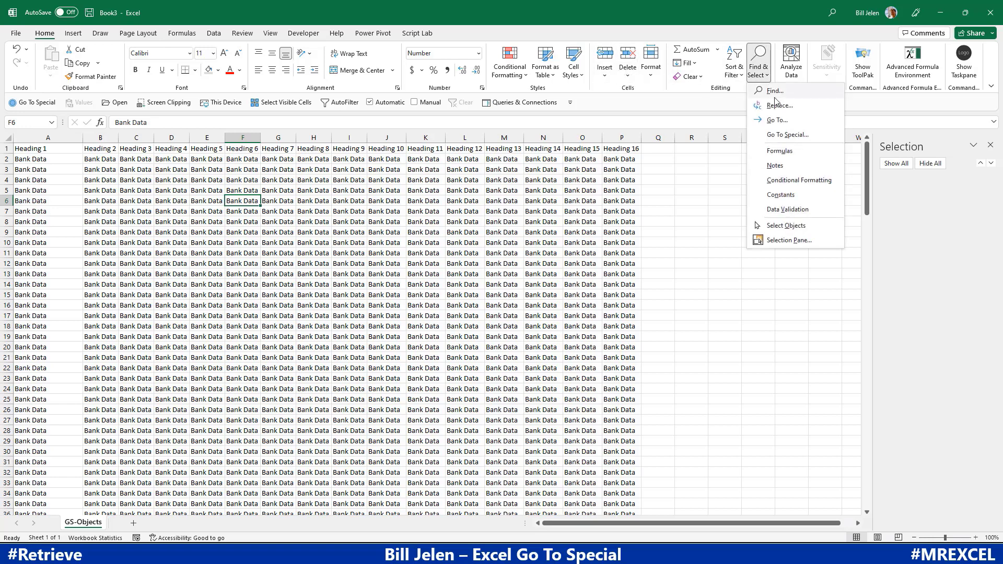
left_click(781, 241)
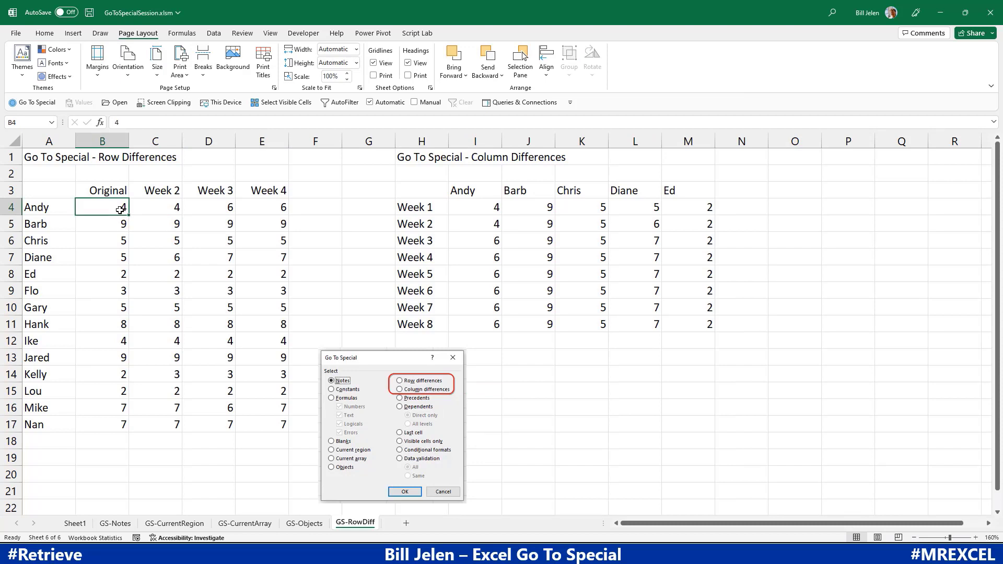
Select B4:E17 and use Go To Special to pick out its row differences against the Original column.
key("ctrl+shift+Down")
key("ctrl+shift+Right")
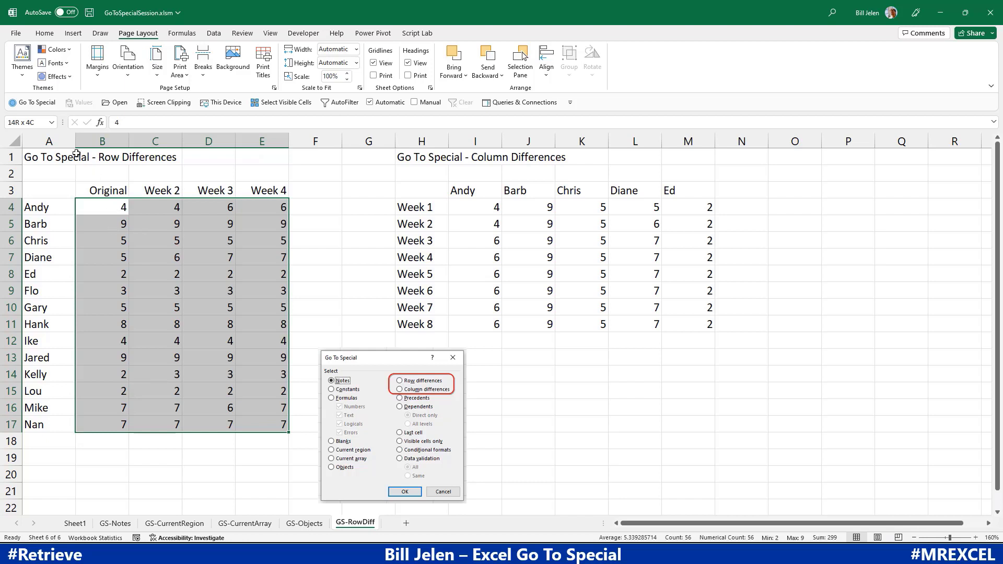
left_click(38, 103)
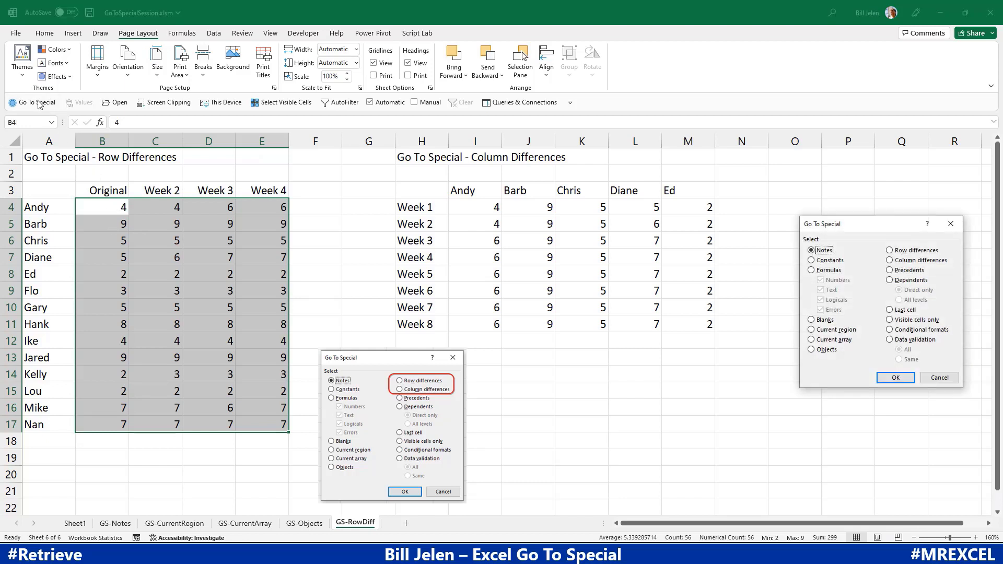
left_click_drag(862, 224, 161, 249)
left_click(188, 275)
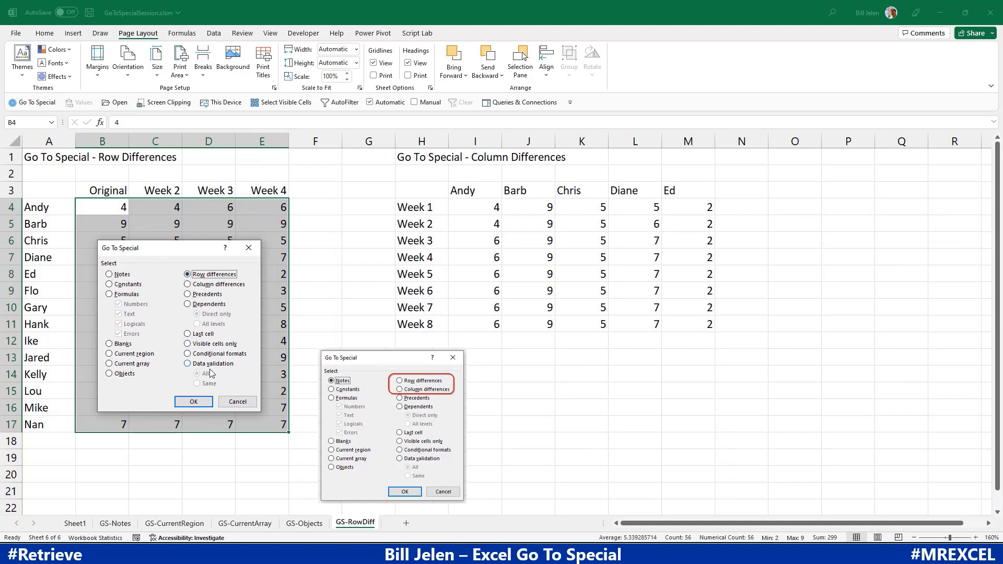
left_click(193, 401)
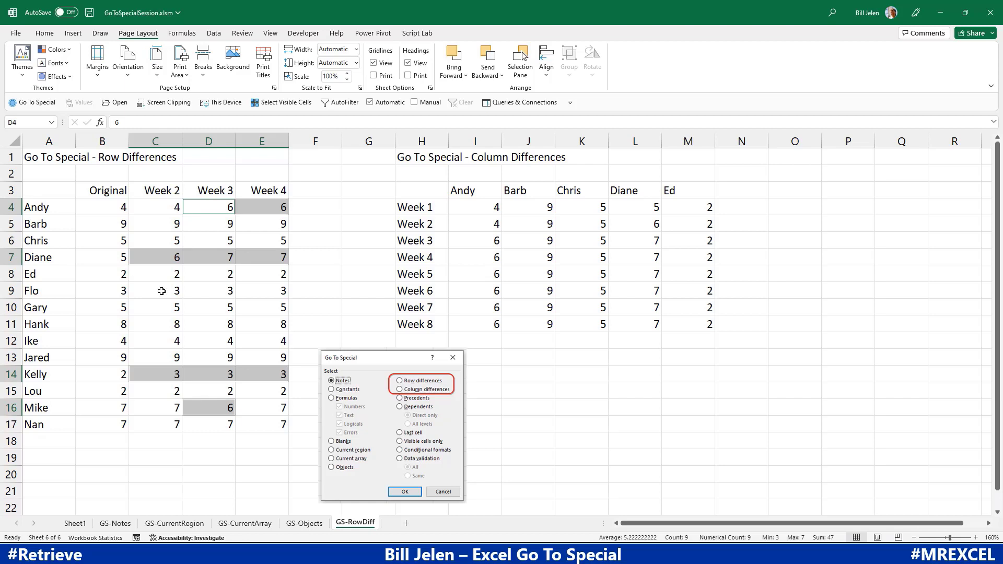
Set the Week 4 value in E14 to 2 and return to cell B4.
left_click(268, 368)
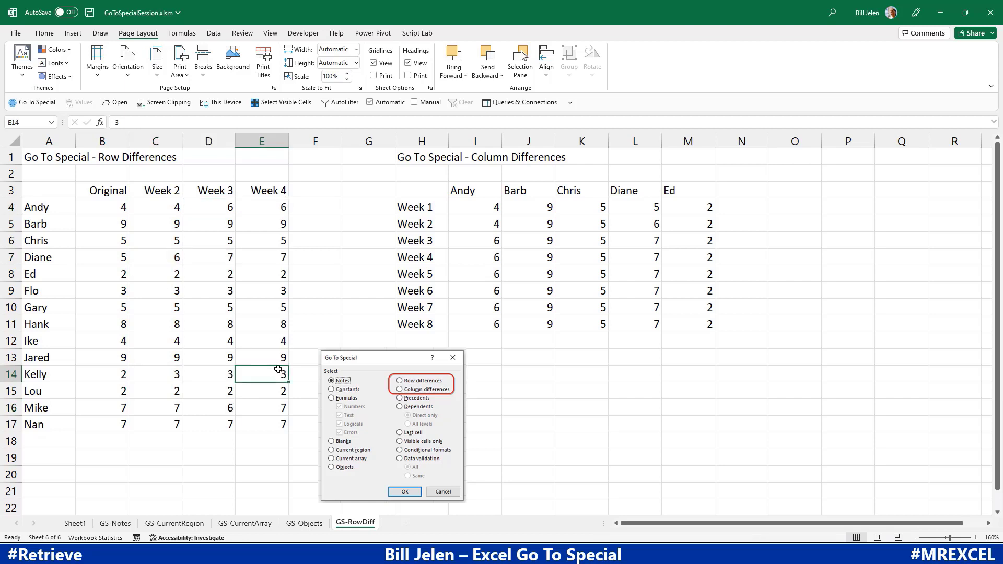
type("2")
key("Up")
key("Left")
key("Left")
key("Left")
key("Down")
key("Right")
key("Right")
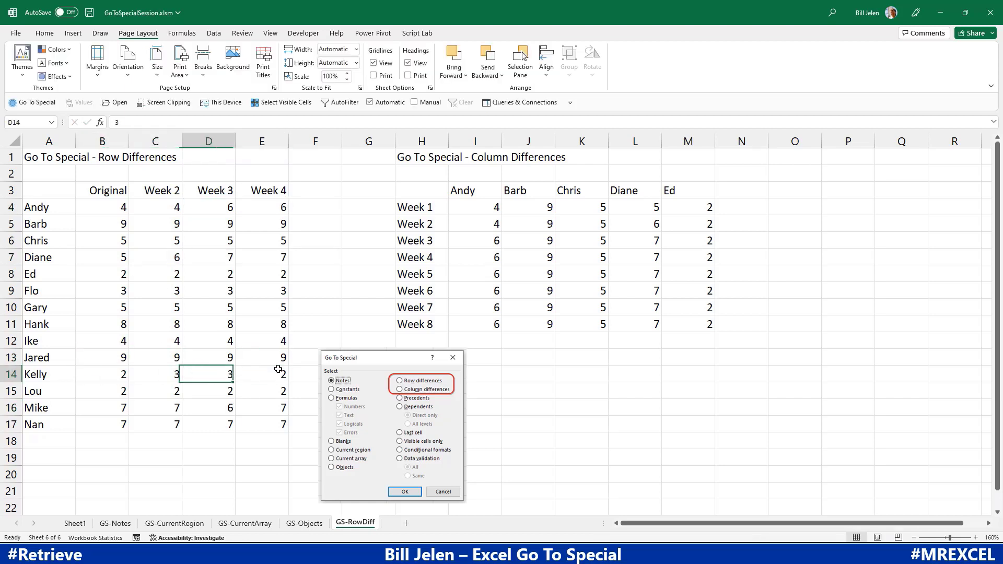
key("Left")
key("Left")
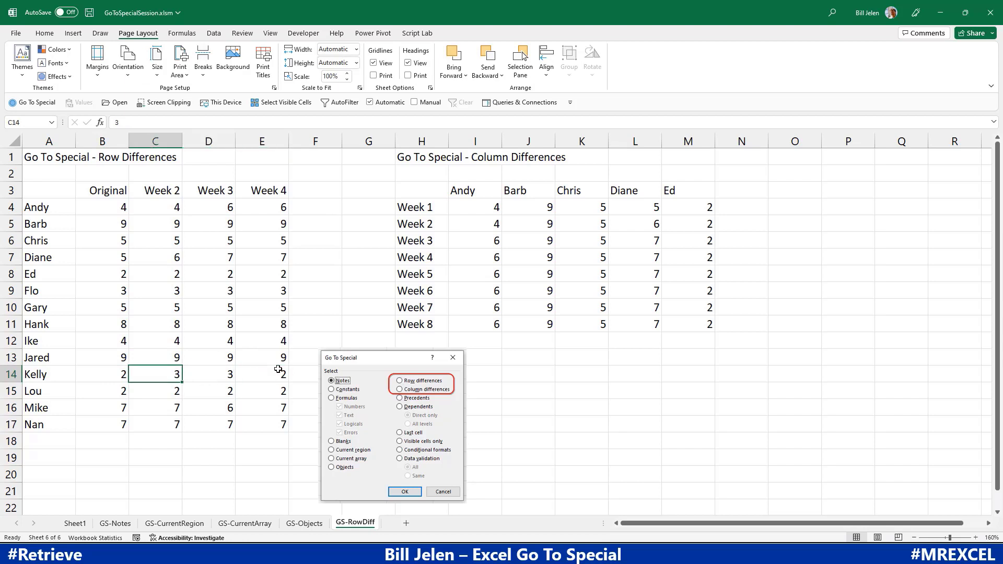
key("Up")
key("ctrl+Up")
key("Down")
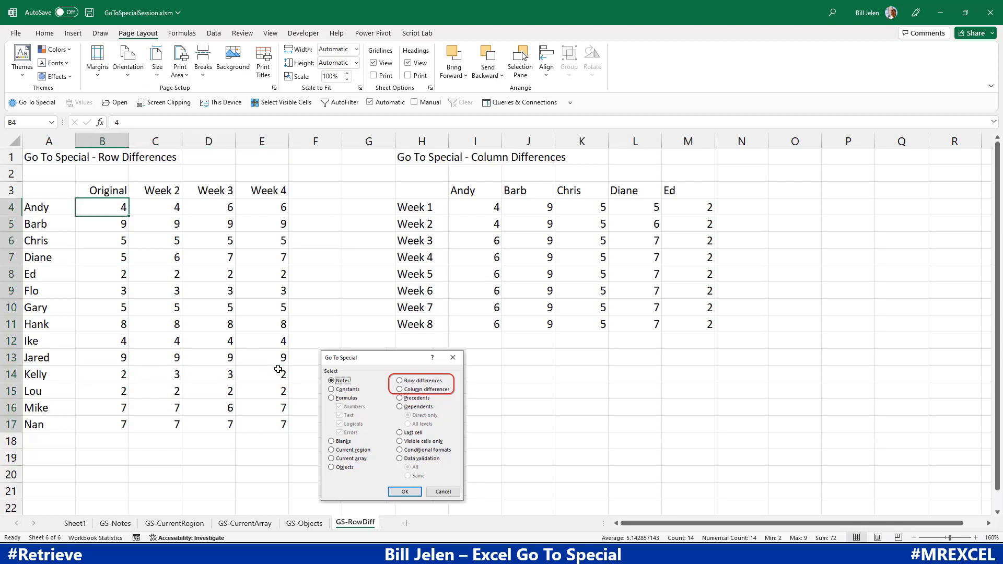
Reselect the edited block B4:E17 and apply Go To Special with Row differences again.
key("ctrl+shift+Down")
key("ctrl+shift+Right")
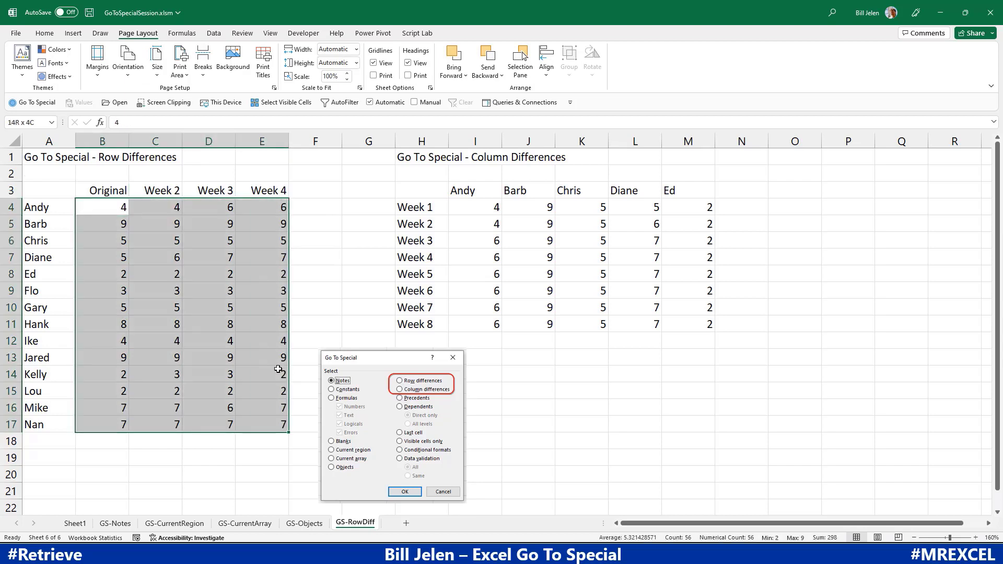
left_click(32, 102)
left_click(188, 274)
left_click(193, 401)
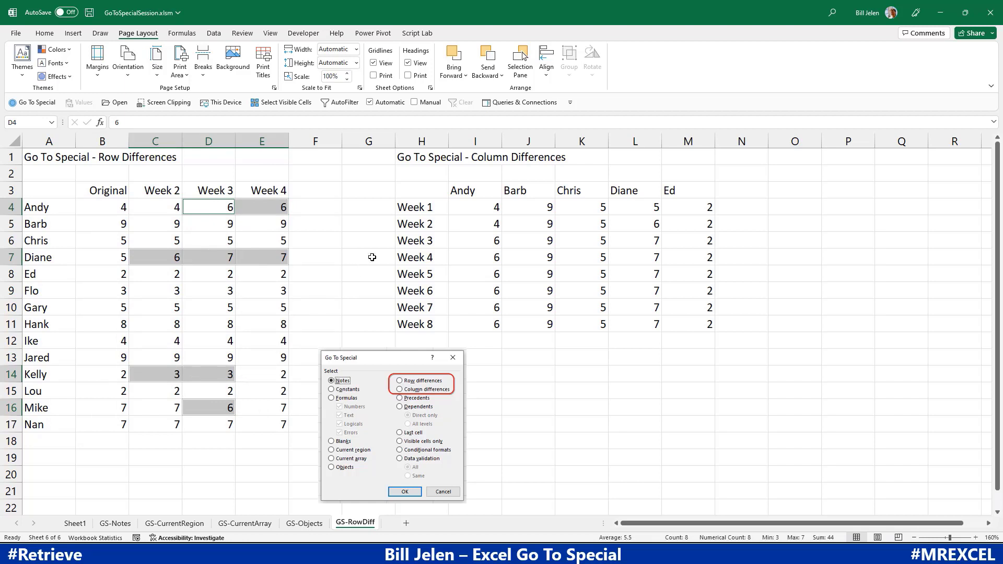
Select the weekly values in I4:M11 and use Go To Special to pick out their column differences.
left_click(477, 209)
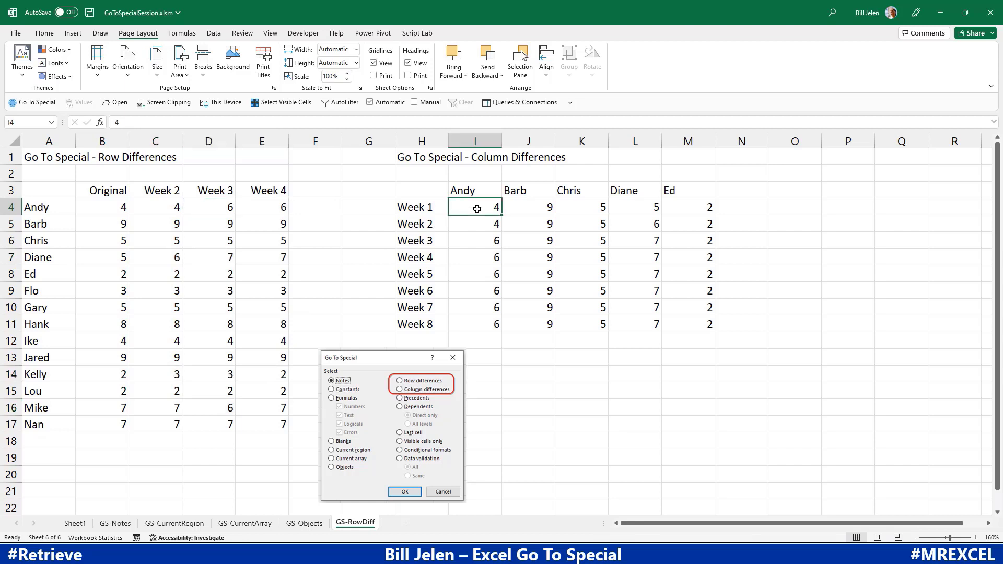
key("ctrl+shift+Down")
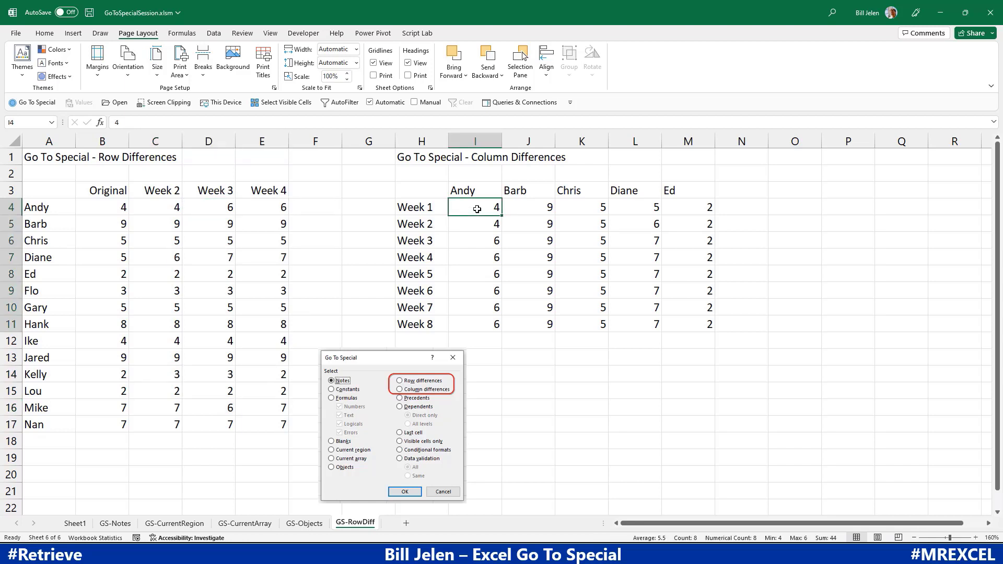
key("ctrl+shift+Right")
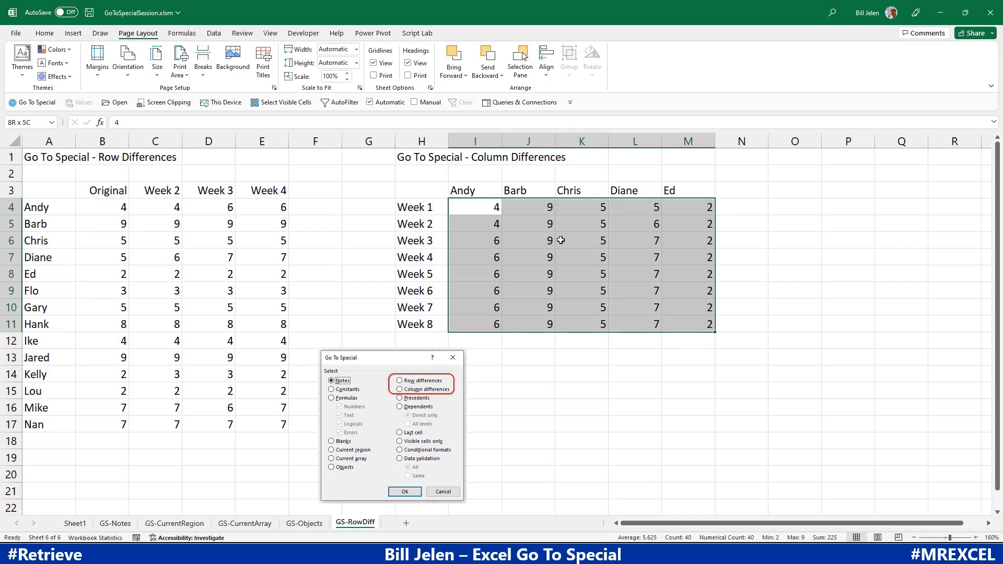
left_click(32, 103)
left_click(188, 285)
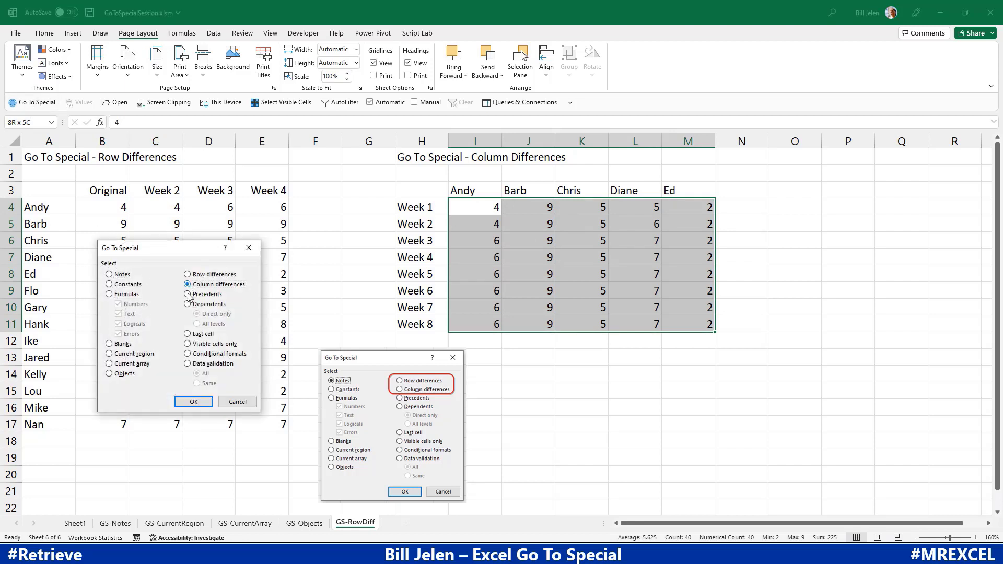
left_click(193, 401)
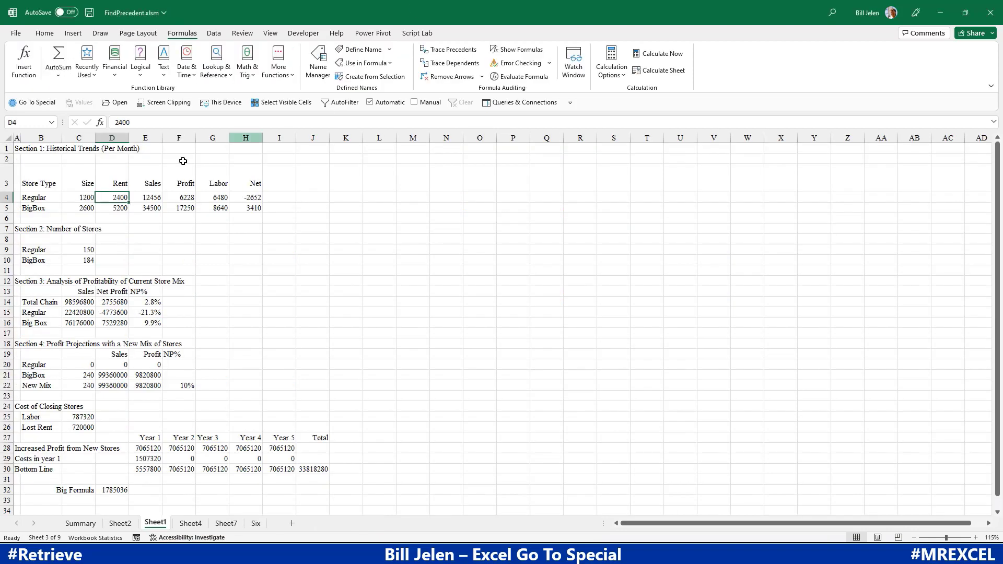
Select every formula cell on Sheet1 with Go To Special, and clear the selection by moving to K19.
left_click(9, 138)
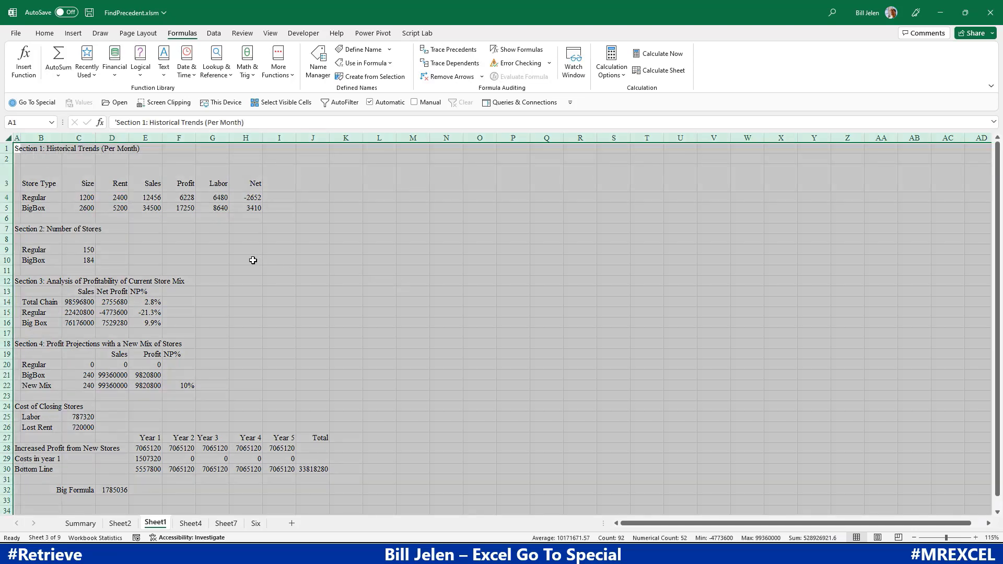
left_click(32, 103)
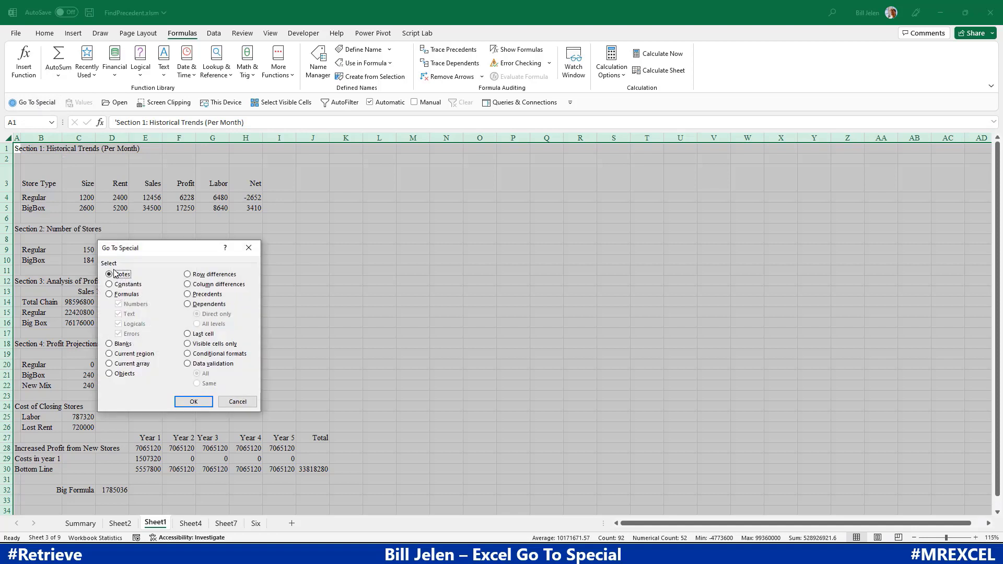
left_click(109, 294)
left_click(193, 401)
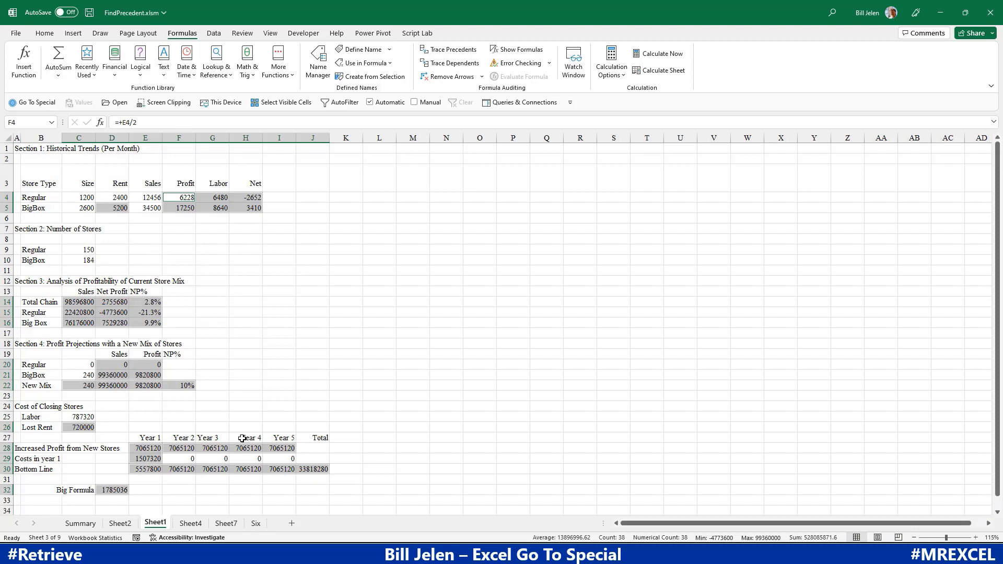
left_click(357, 356)
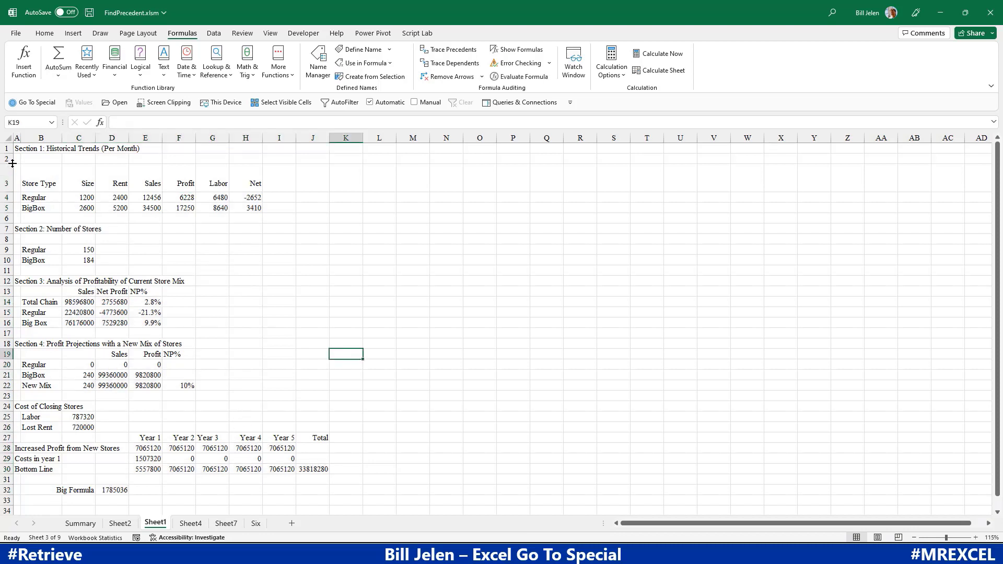
Select all the formula cells on the whole sheet using the Formulas command of Find & Select, and clear the selection.
left_click(8, 139)
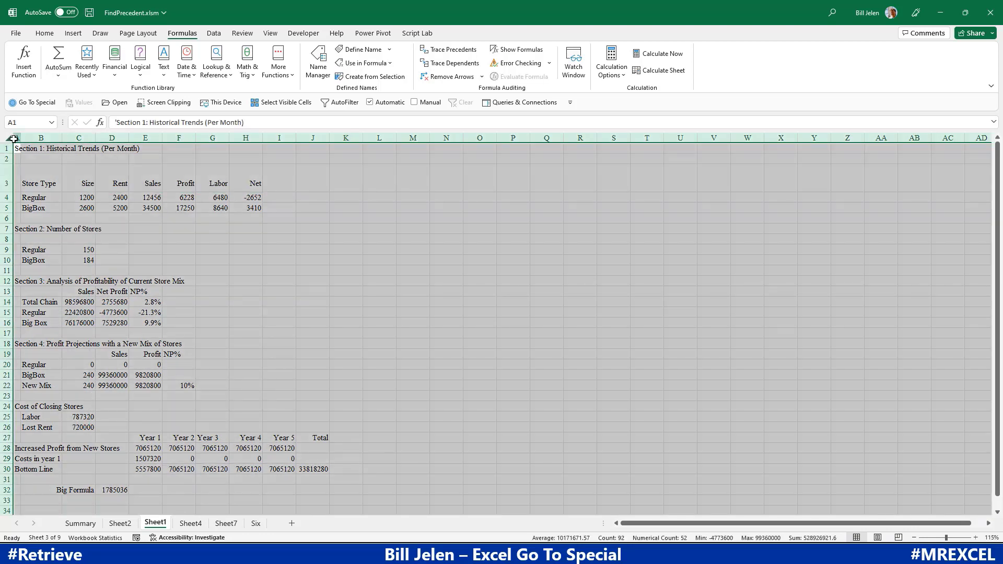
left_click(44, 33)
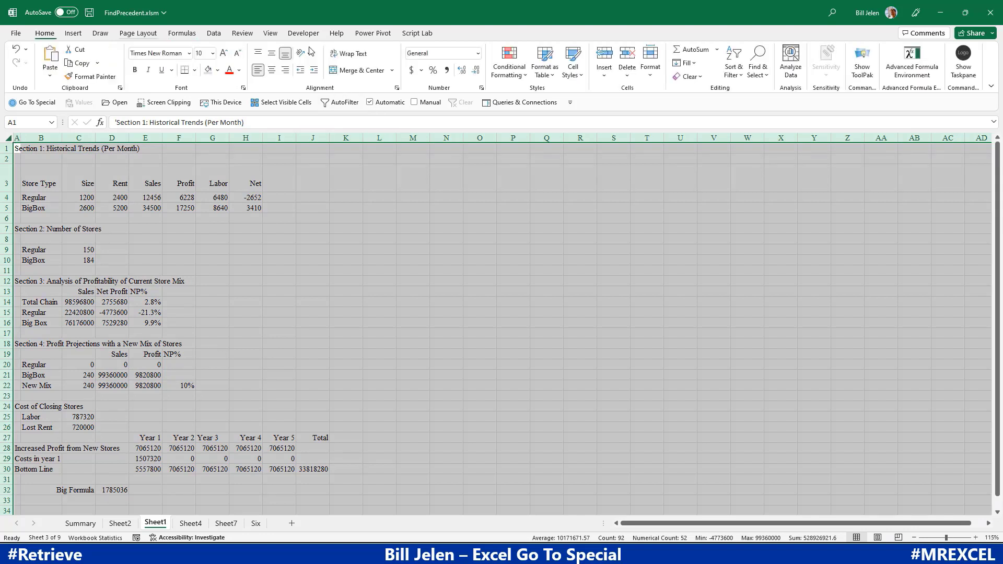
left_click(756, 70)
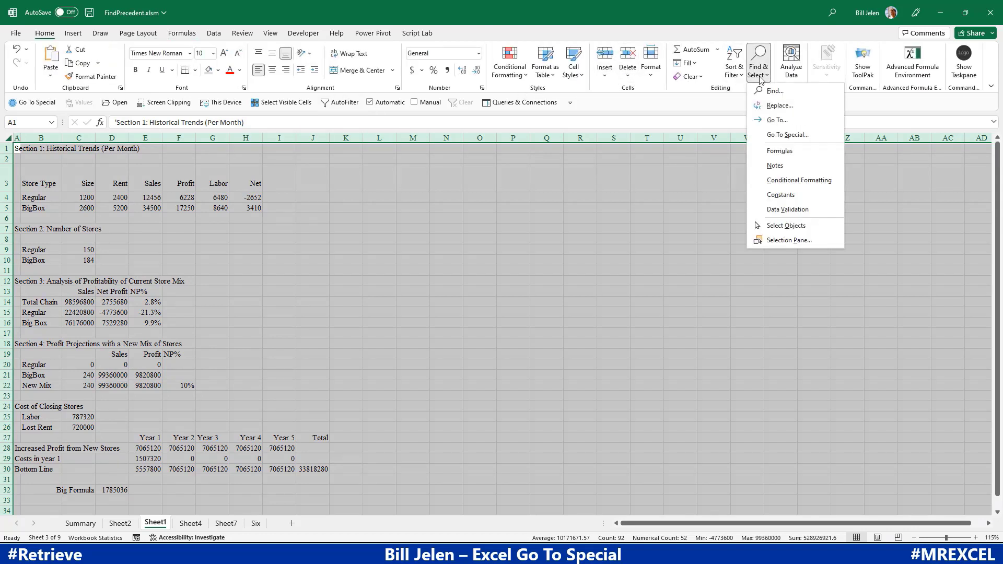
left_click(779, 151)
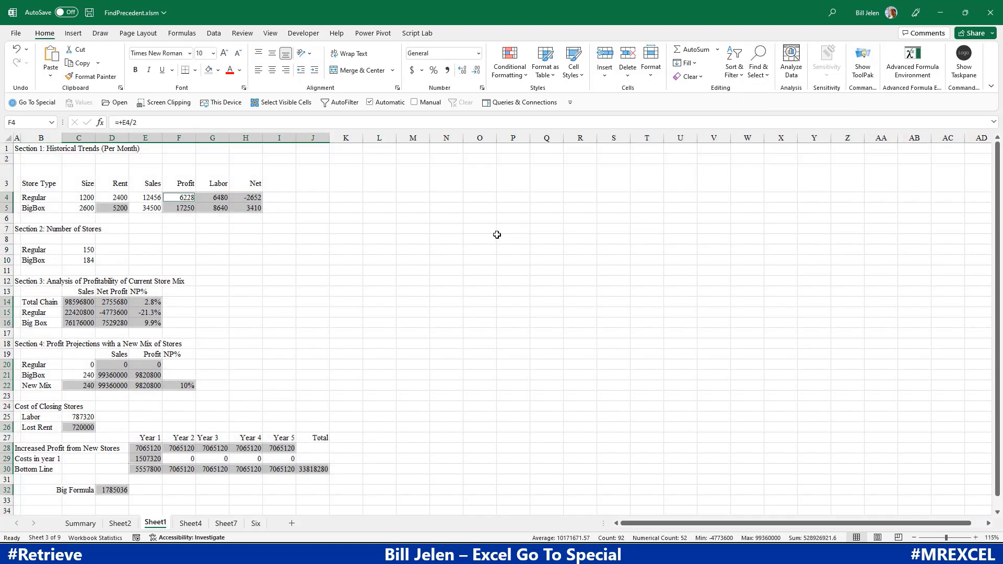
left_click_drag(499, 239, 483, 238)
Trace the precedents of the Big Formula in D32 through several levels, and remove the arrows.
left_click(117, 490)
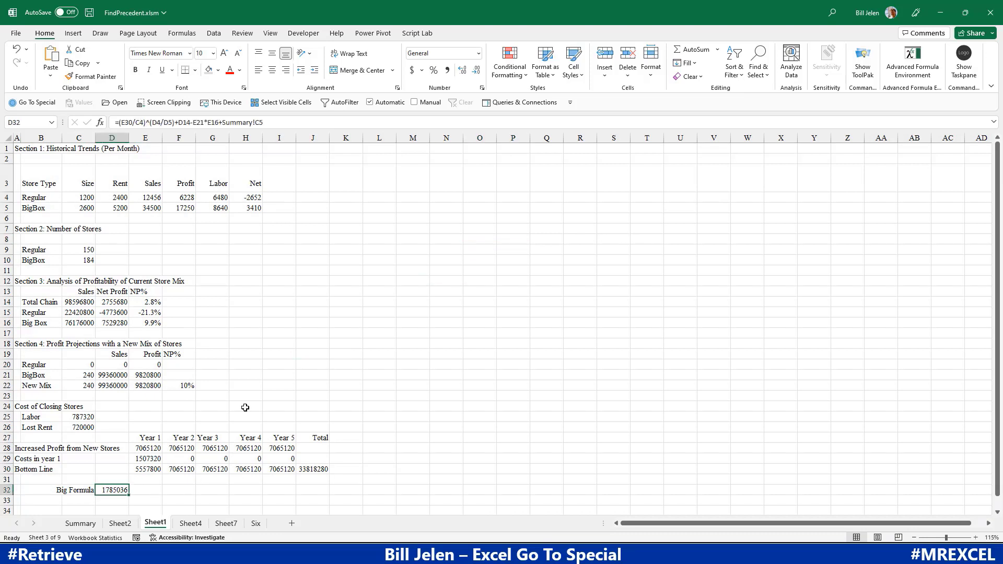
key("alt+m")
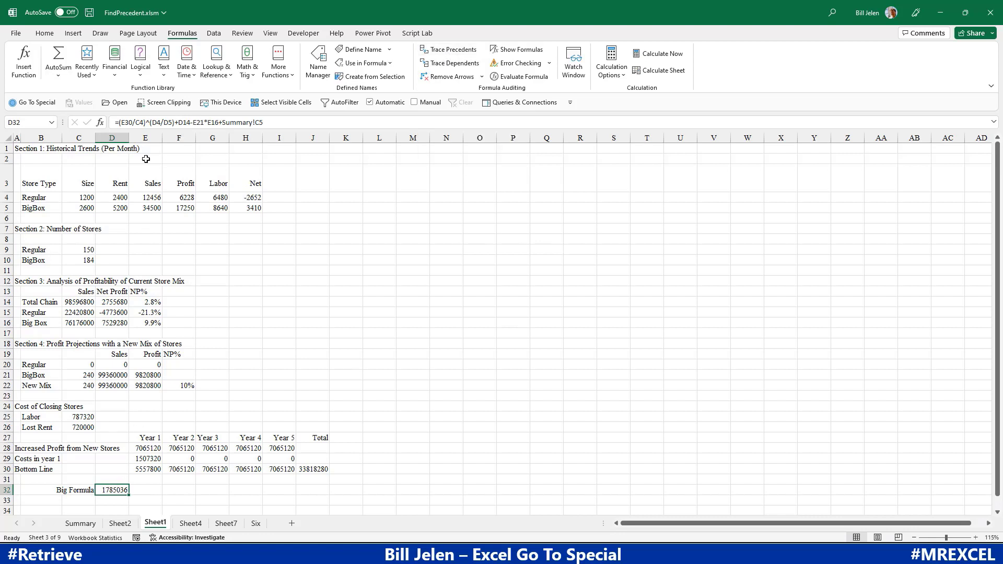
left_click(442, 51)
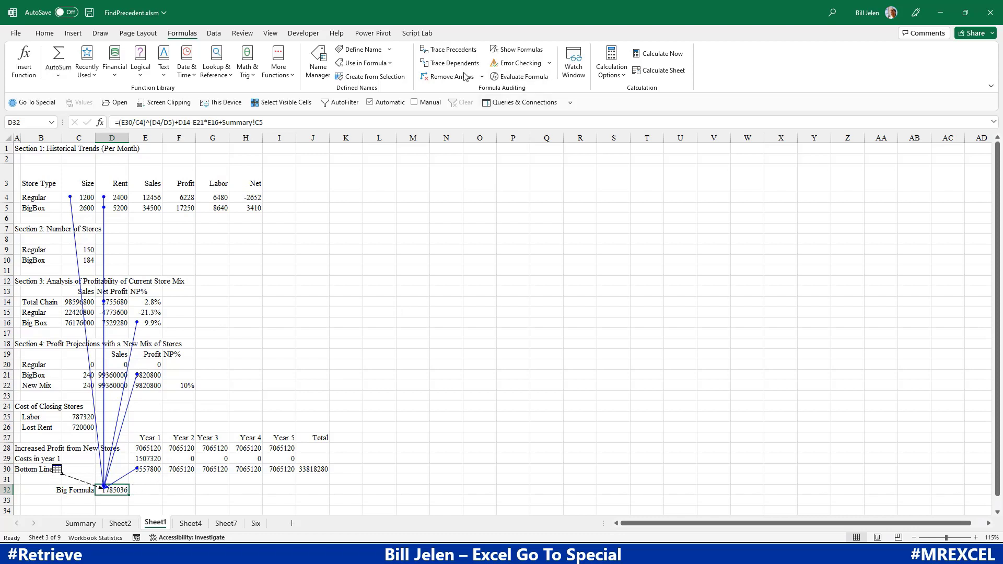
left_click(448, 55)
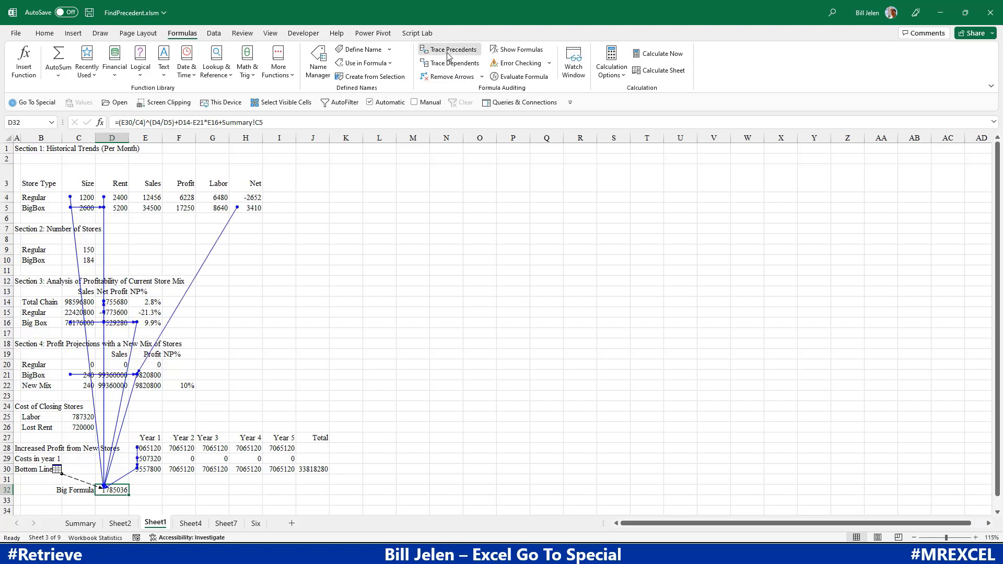
left_click(447, 55)
left_click(448, 55)
left_click(447, 55)
left_click(448, 55)
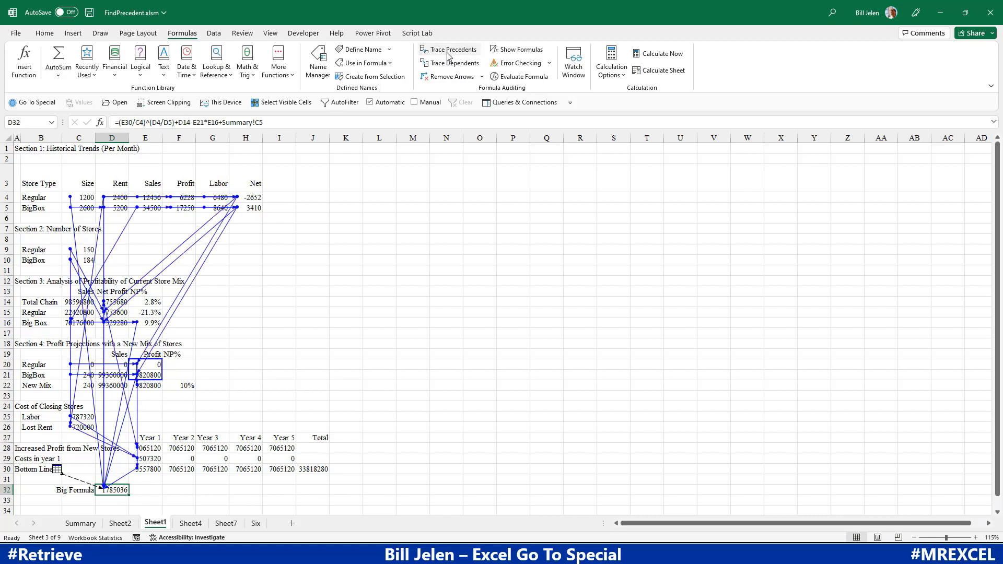
left_click(448, 76)
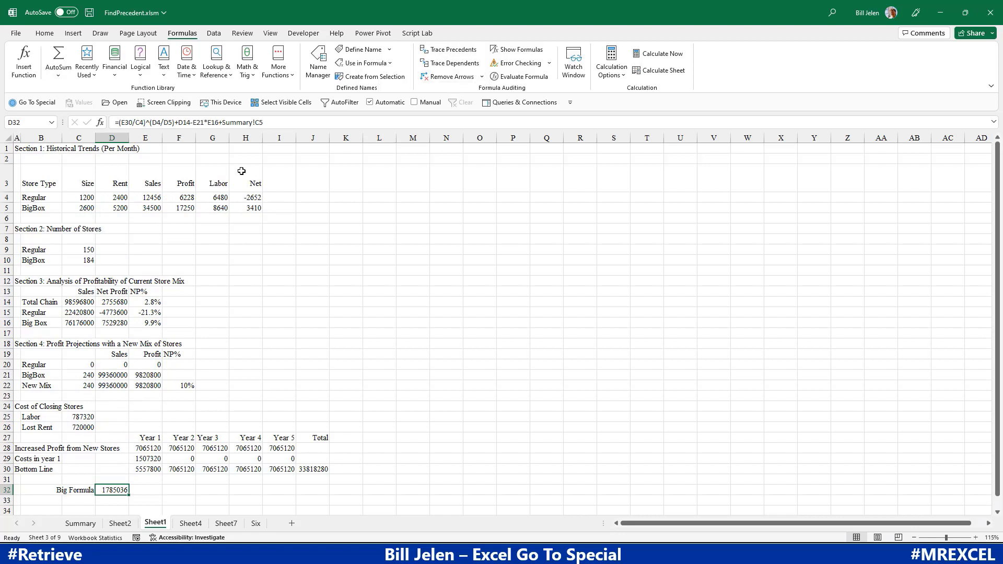
Trace the dependents of the Regular store's rent in D4 through several levels, and remove the arrows.
left_click(121, 199)
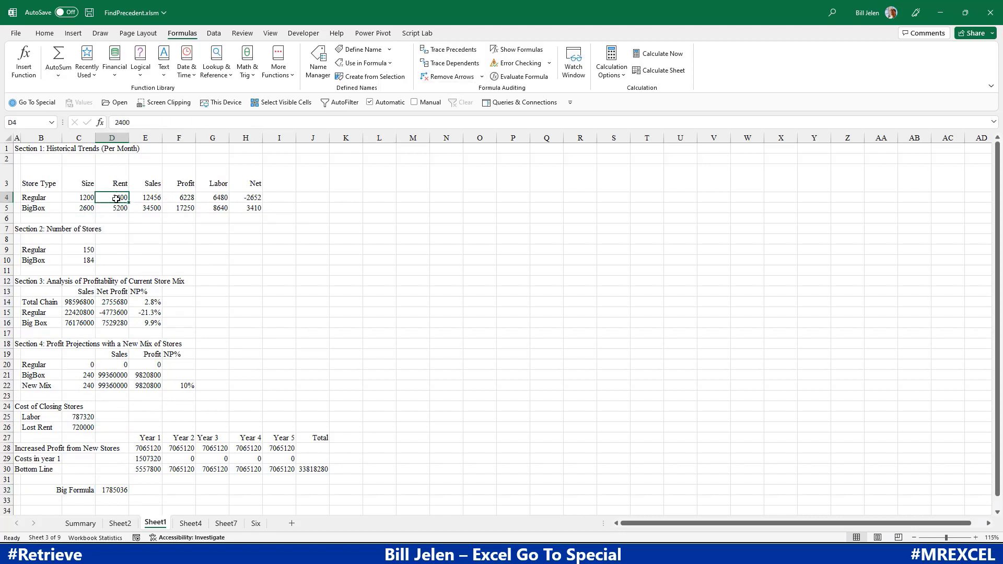
left_click(462, 65)
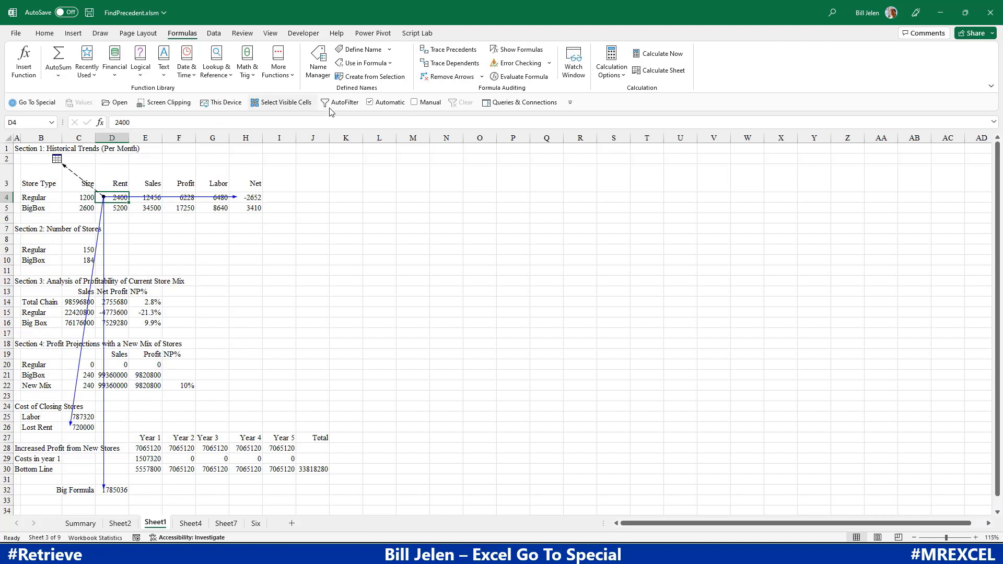
left_click(442, 63)
left_click(441, 63)
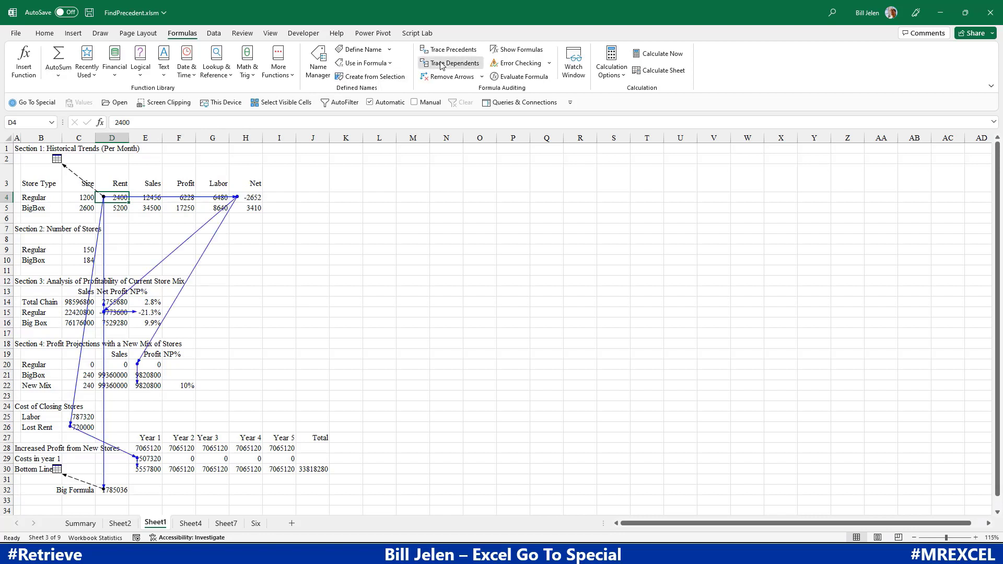
left_click(442, 63)
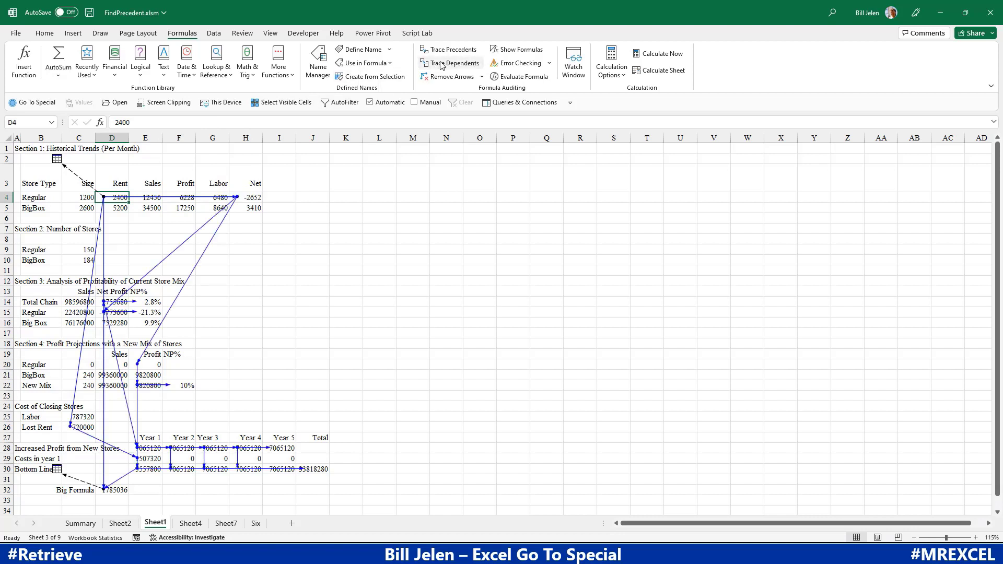
left_click(453, 77)
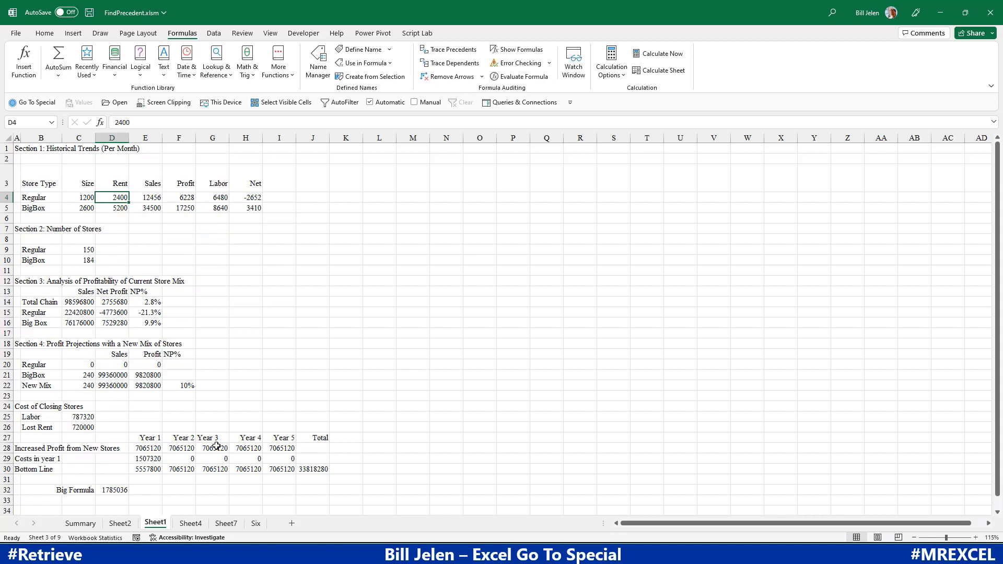
Select the direct precedents of the Big Formula in D32 with Go To Special, and color their font red.
left_click(110, 490)
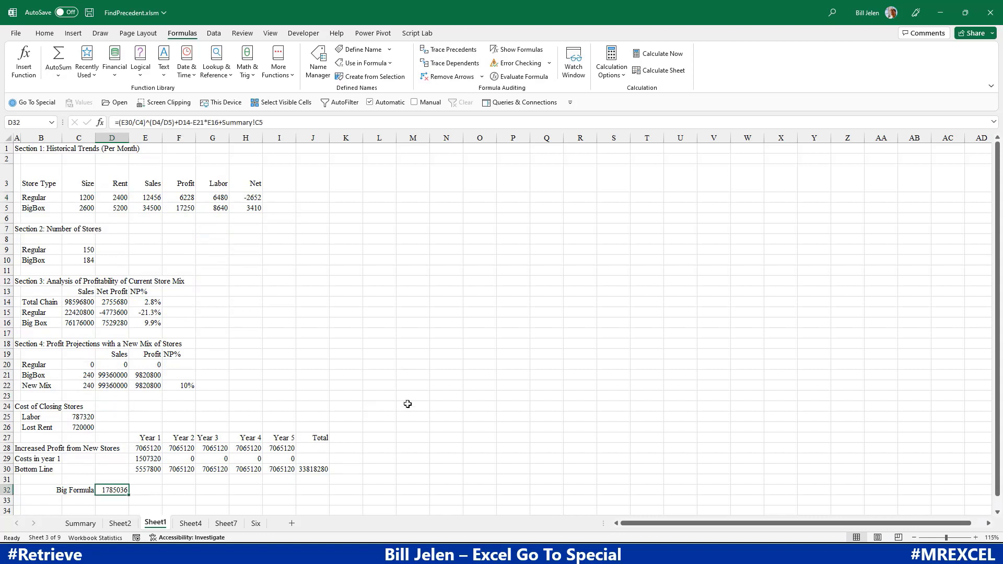
left_click(33, 103)
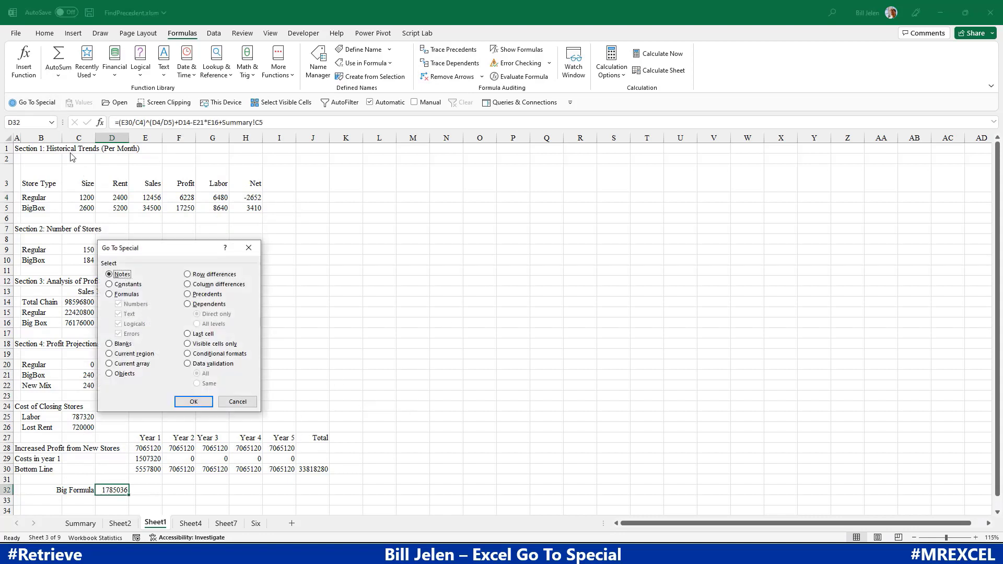
left_click(189, 296)
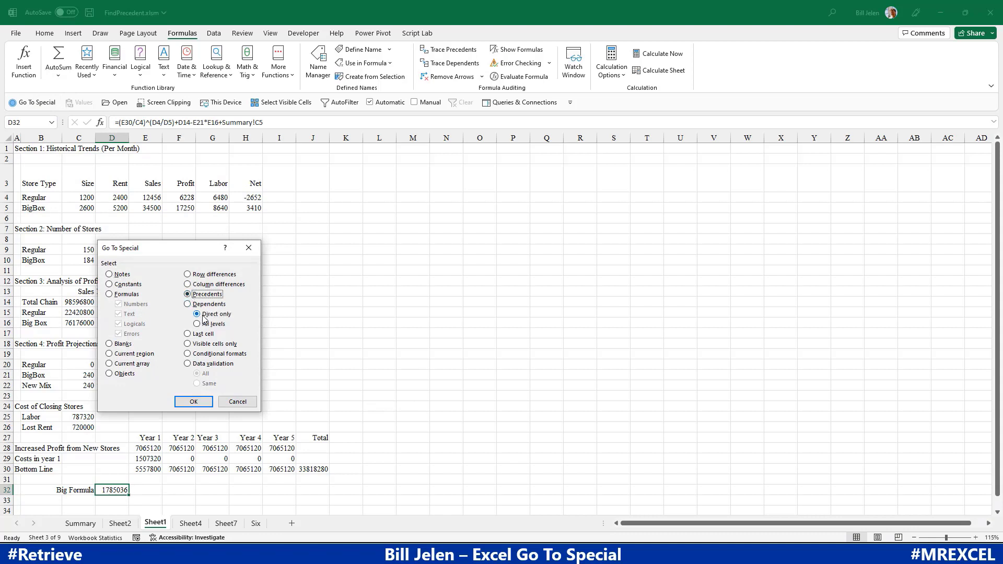
left_click(193, 401)
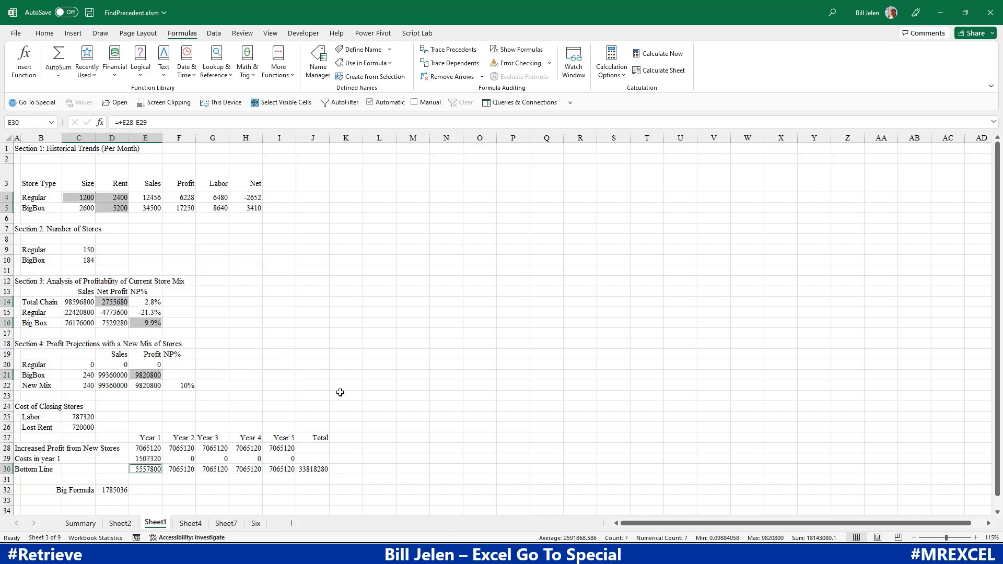
left_click(45, 33)
left_click(229, 70)
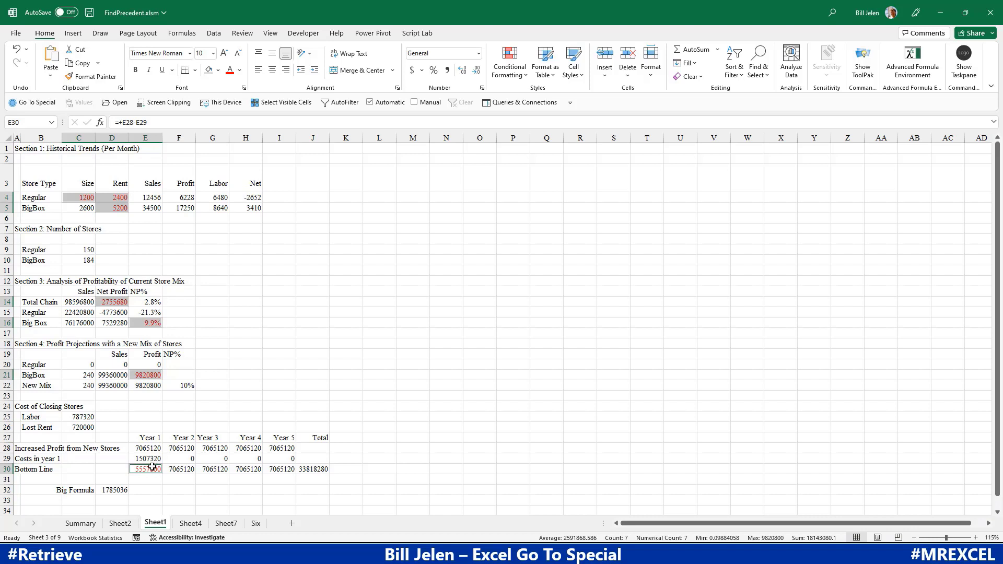
Select all levels of precedents of the Big Formula in D32 with Go To Special, and fill them light gold.
left_click(108, 490)
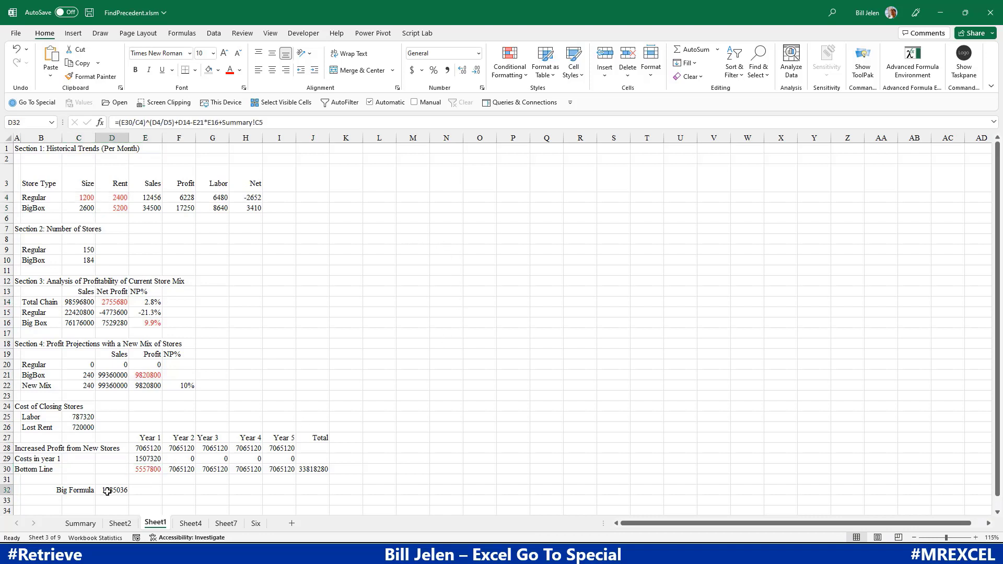
left_click(33, 103)
left_click(189, 296)
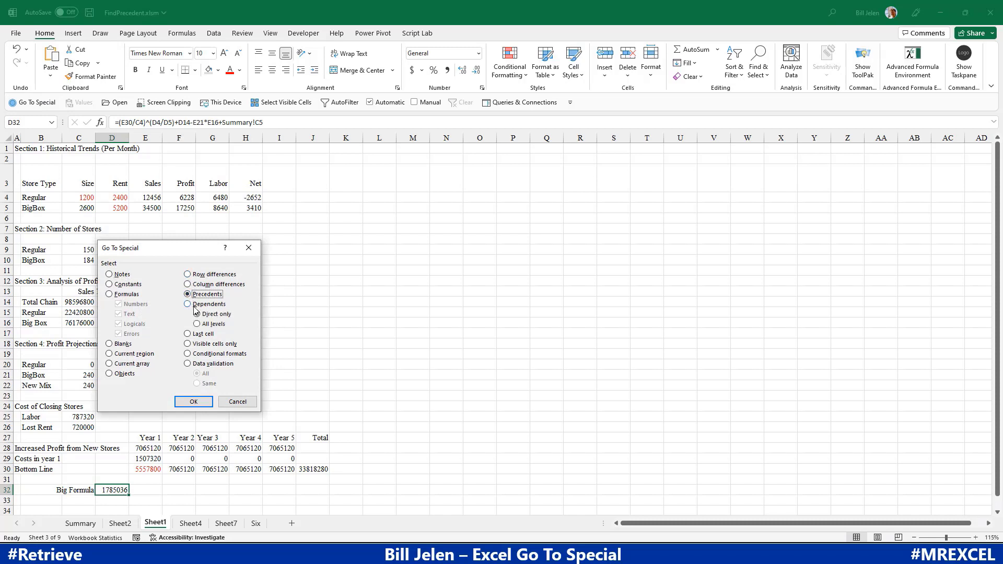
left_click(197, 324)
left_click(194, 401)
left_click(217, 73)
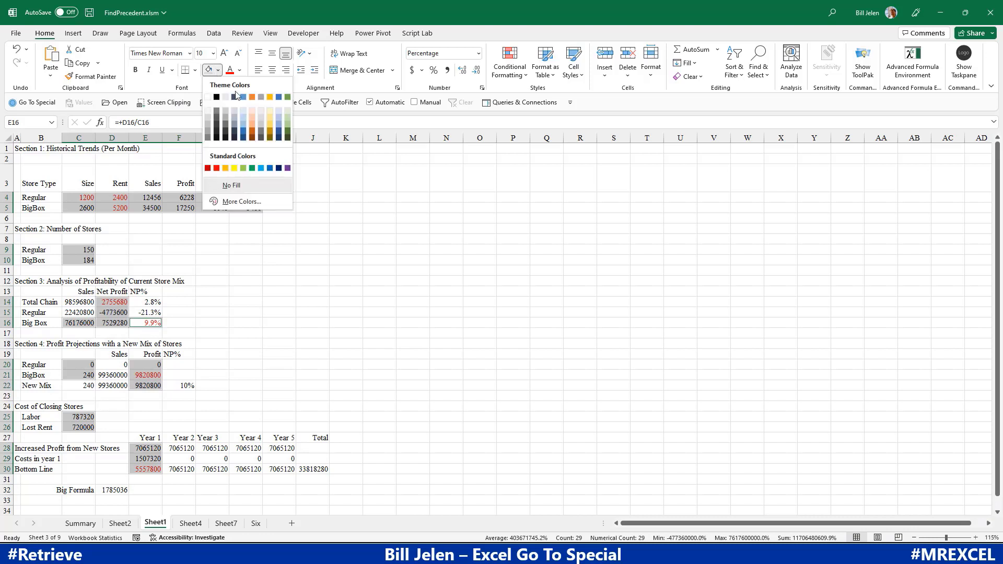
left_click(272, 120)
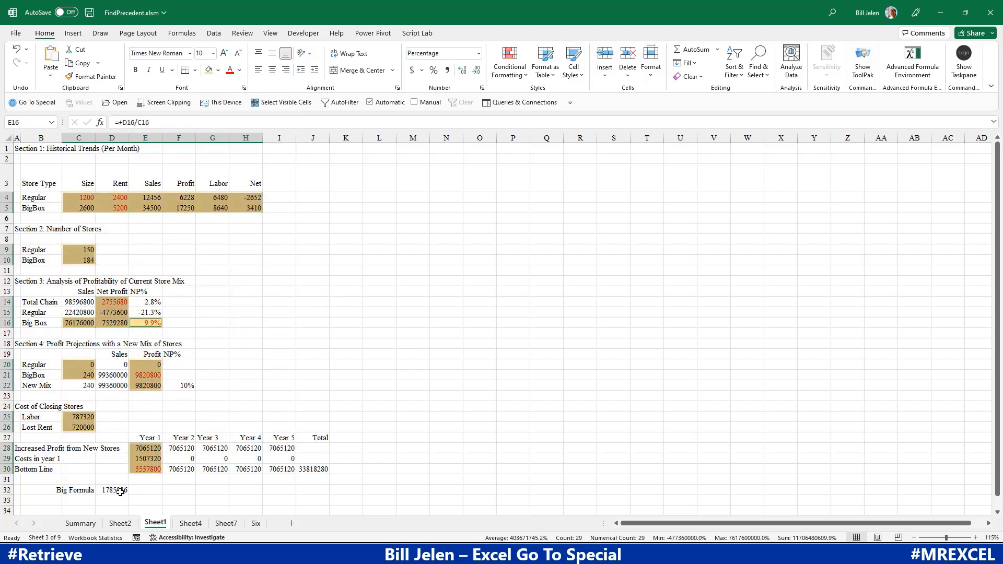
Undo the light gold fill and the red font on the precedents of the Big Formula.
left_click(119, 492)
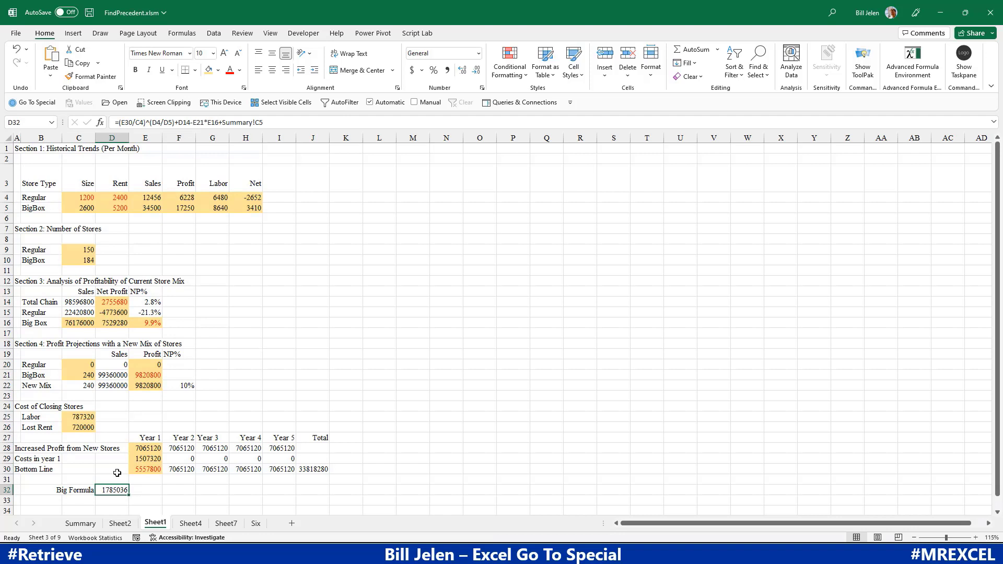
key("ctrl+z")
key("ctrl+z")
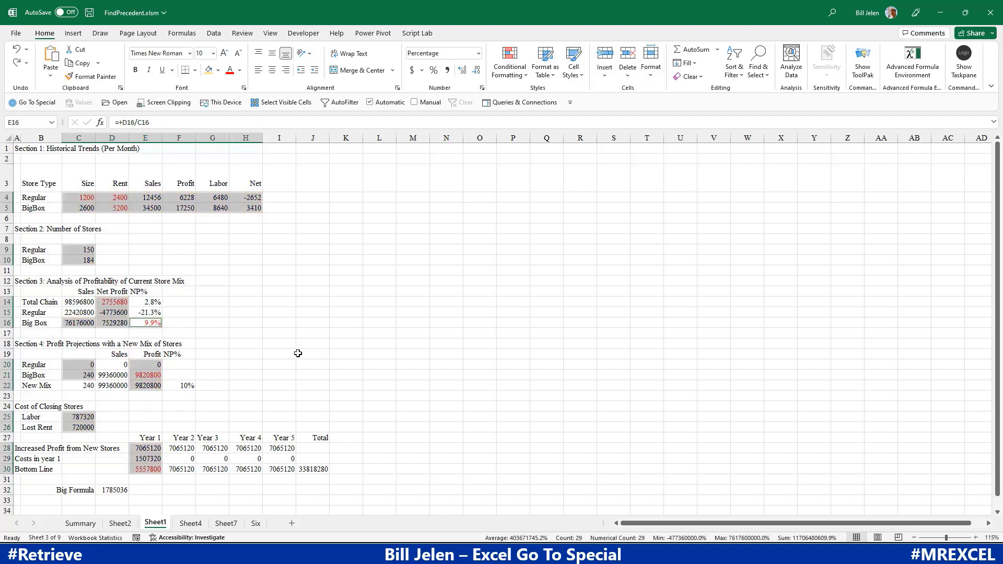
Select the direct dependents of the Regular store's rent in D4 with Go To Special, and color their font red.
left_click(115, 197)
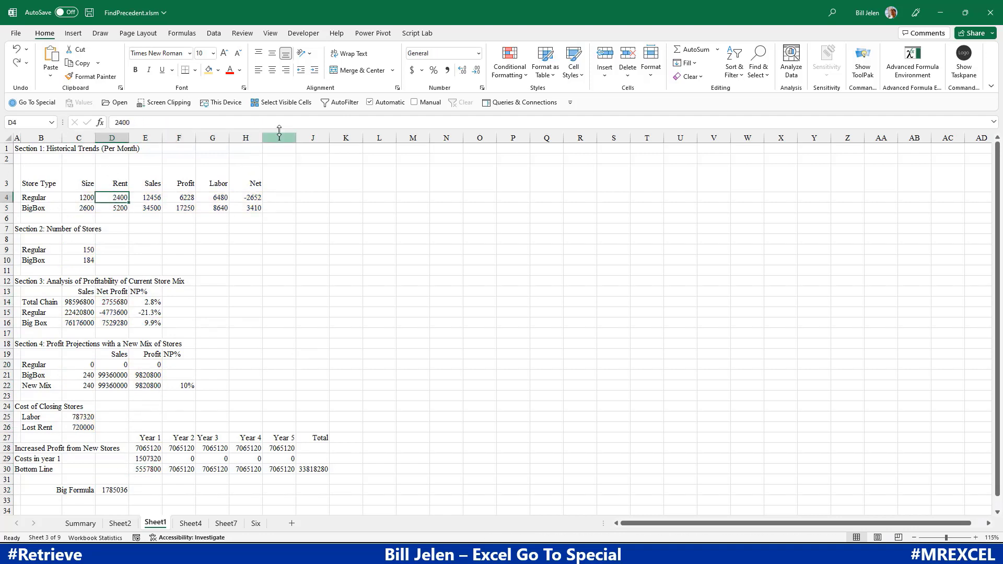
left_click(33, 102)
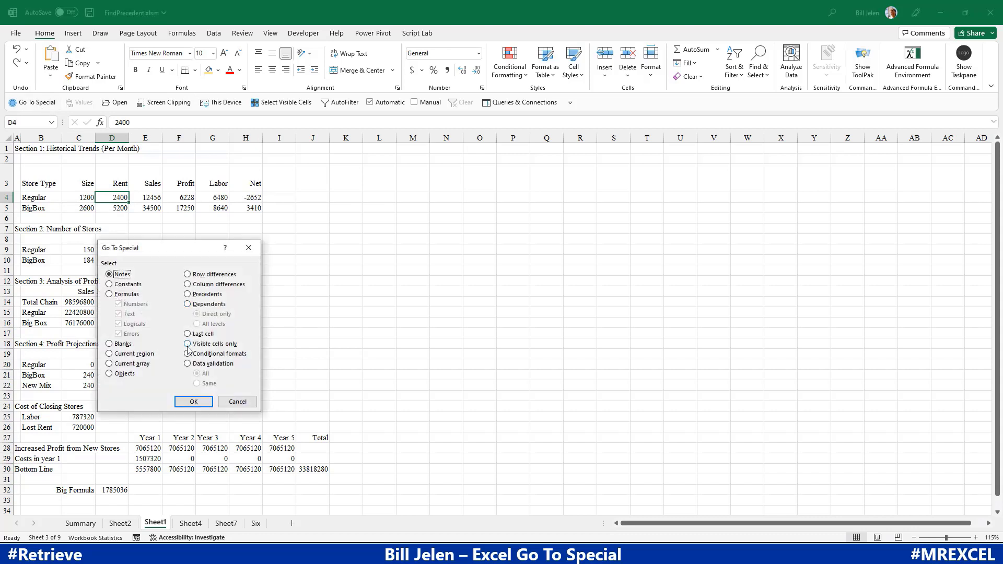
left_click(188, 305)
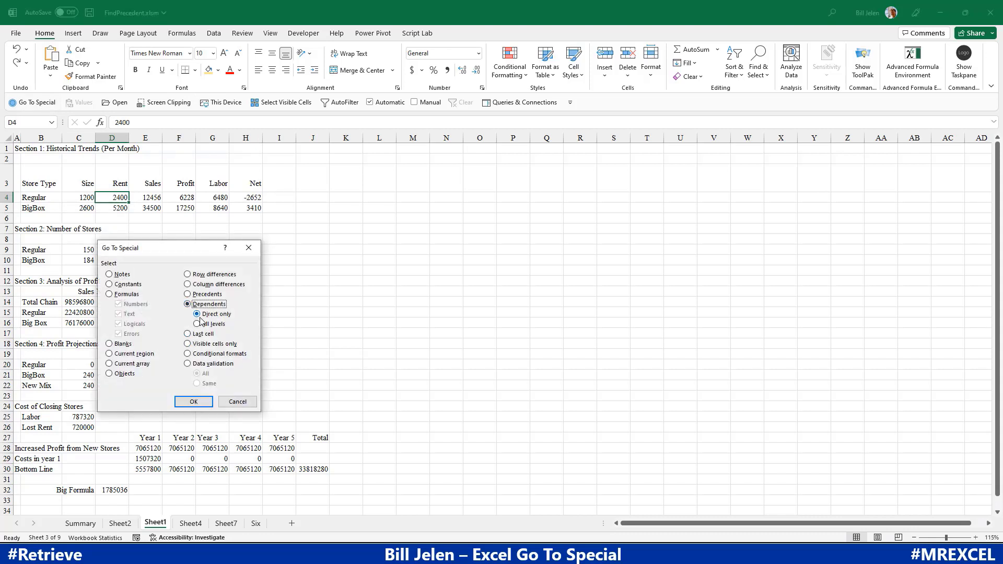
left_click(193, 401)
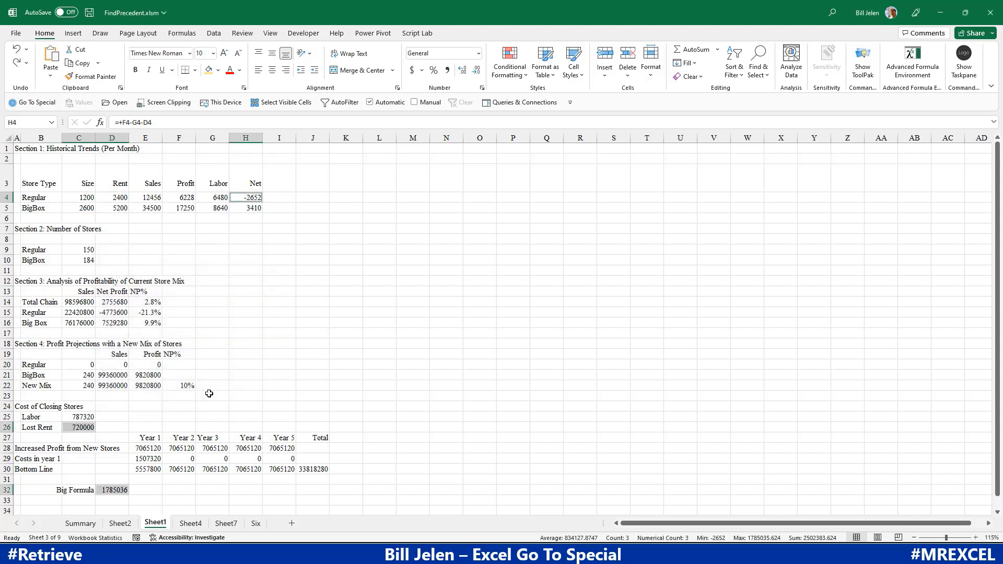
left_click(230, 70)
Select all levels of dependents of the Regular store's rent in D4 with Go To Special, and apply the current fill color.
left_click(121, 198)
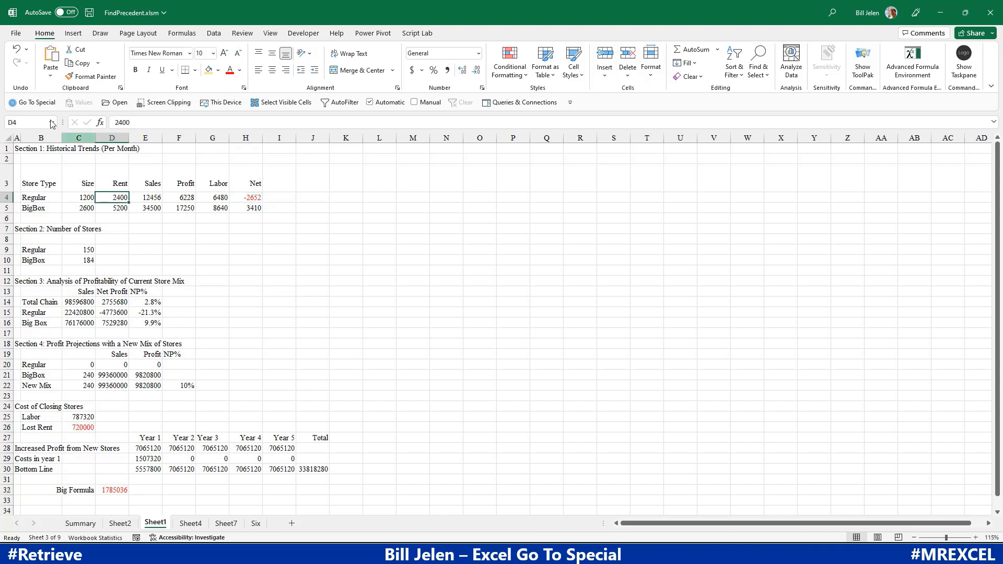
left_click(34, 103)
left_click(188, 303)
left_click(197, 324)
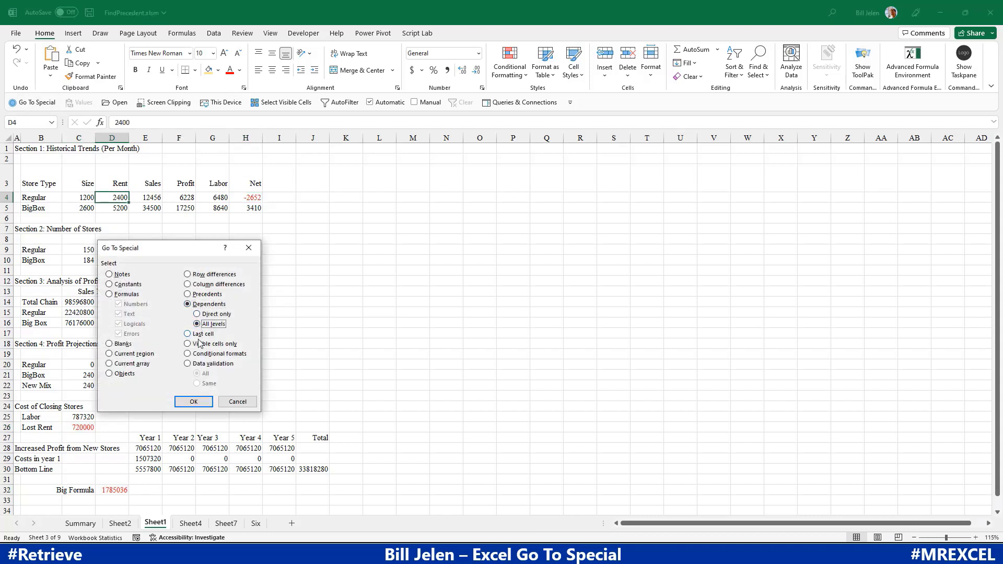
left_click(195, 402)
left_click(208, 71)
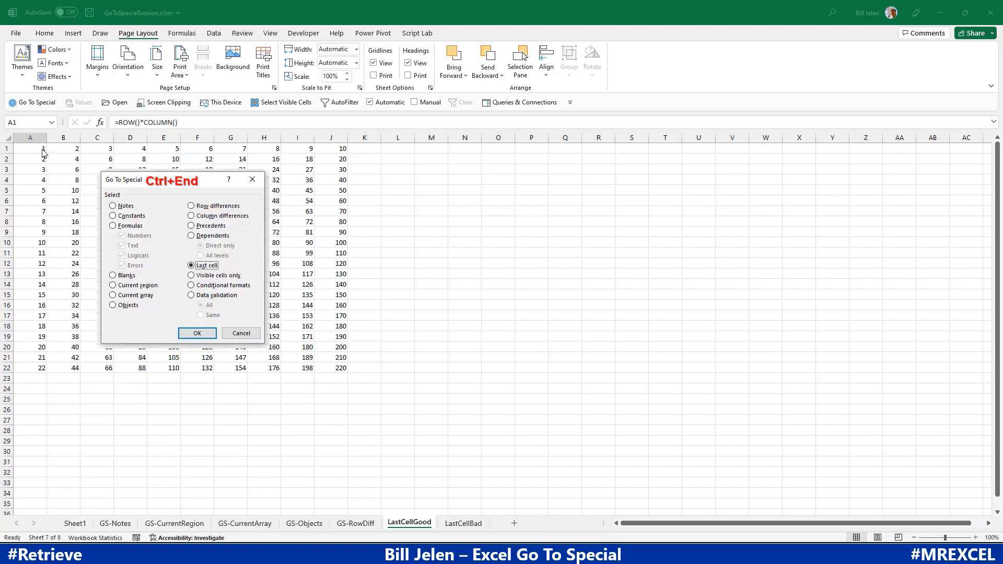
On the LastCellGood sheet, jump from A1 to the last used cell and return to A1.
left_click(42, 150)
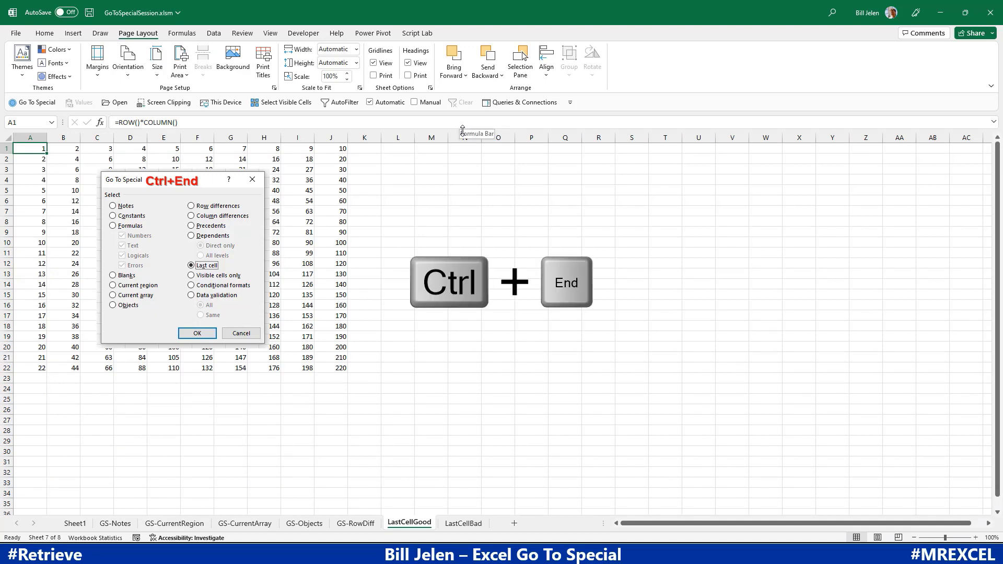
key("ctrl+End")
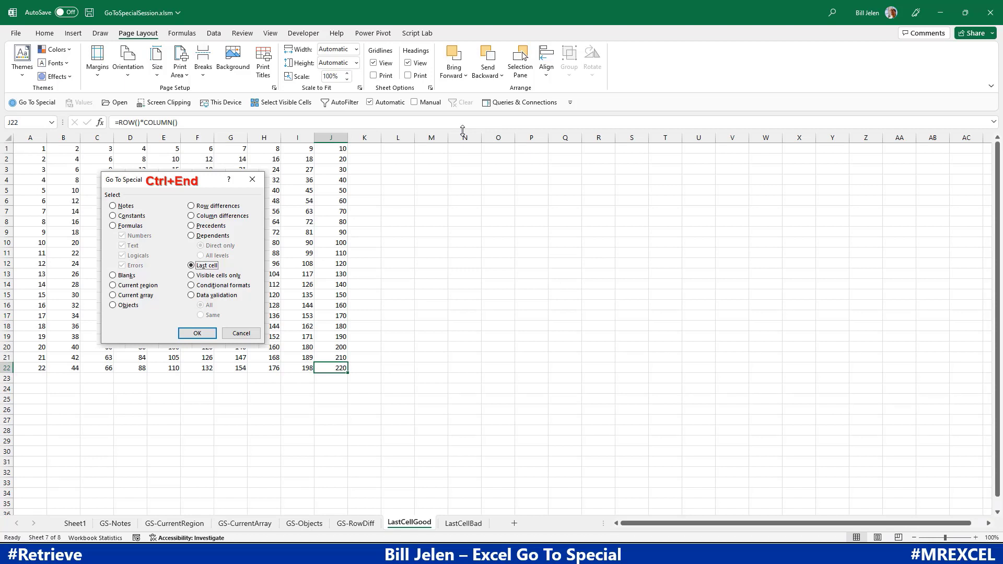
key("ctrl+Home")
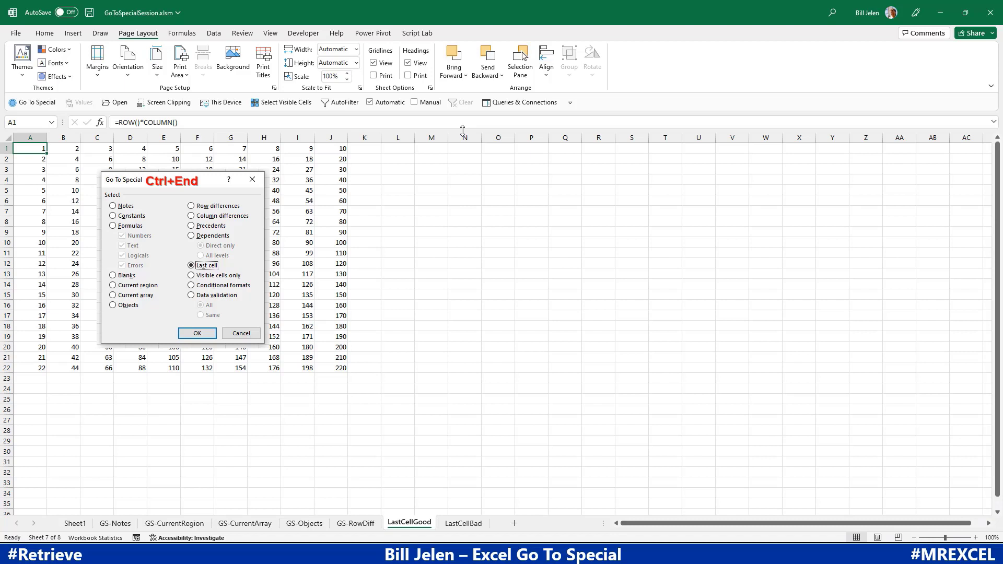
Go from B4 to the last used cell of LastCellGood using the Last cell option of Go To Special.
left_click(65, 179)
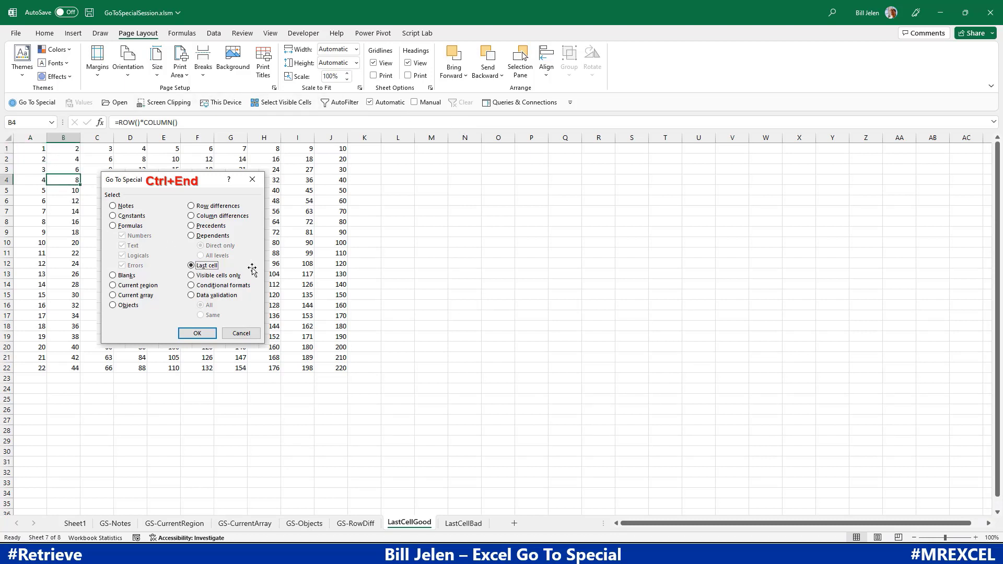
left_click(34, 106)
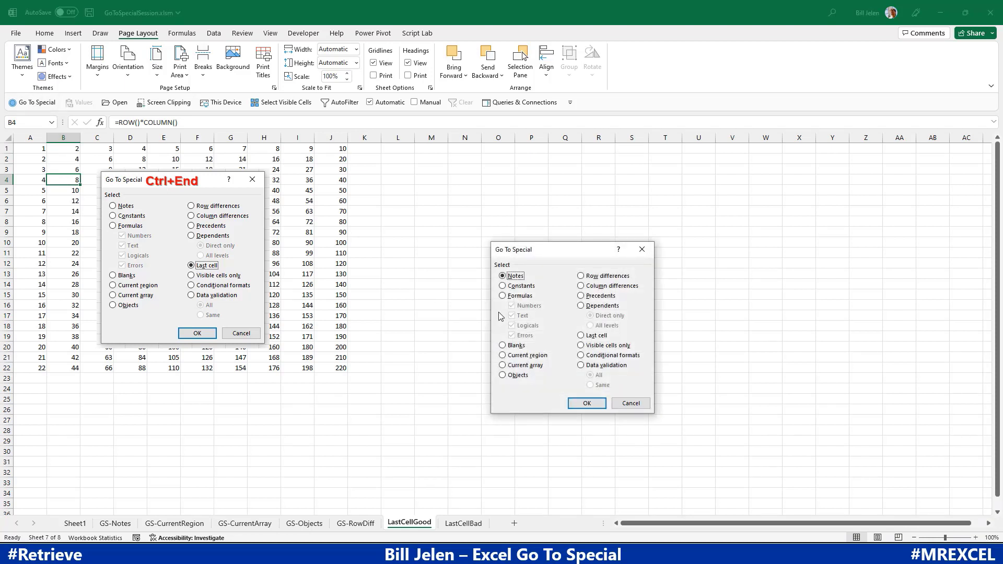
left_click(582, 335)
left_click(586, 403)
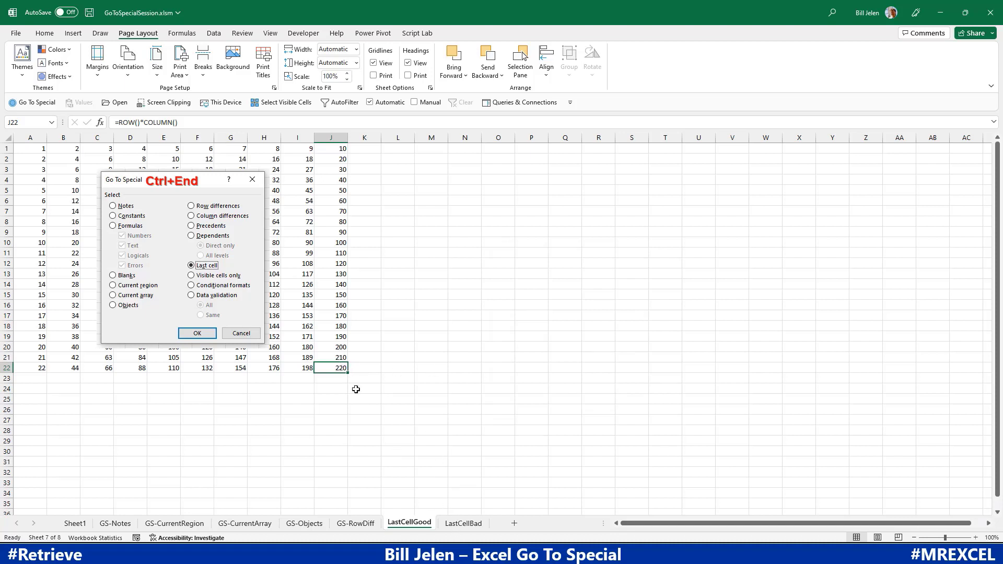
key("Escape")
Open the LastCellBad sheet and inspect the stray entries in O1 and A30.
left_click(463, 523)
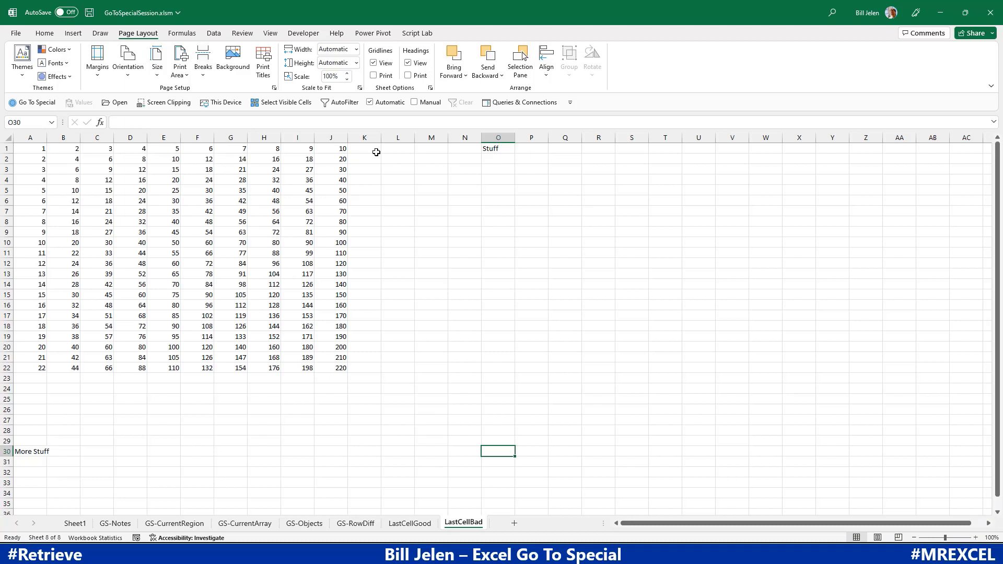
left_click(493, 149)
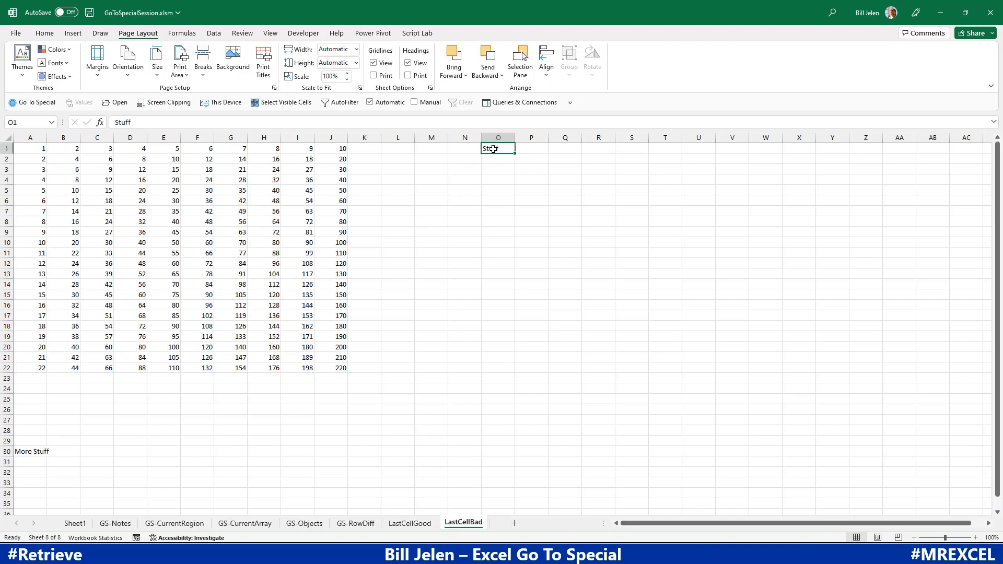
left_click(24, 451)
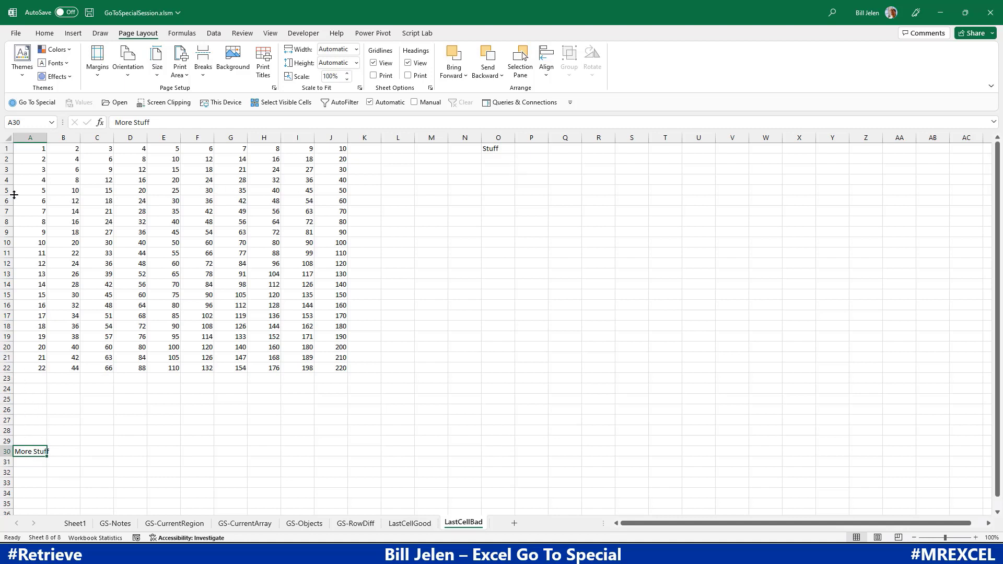
Go from A1 to the last used cell of LastCellBad using the Last cell option of Go To Special.
left_click(34, 152)
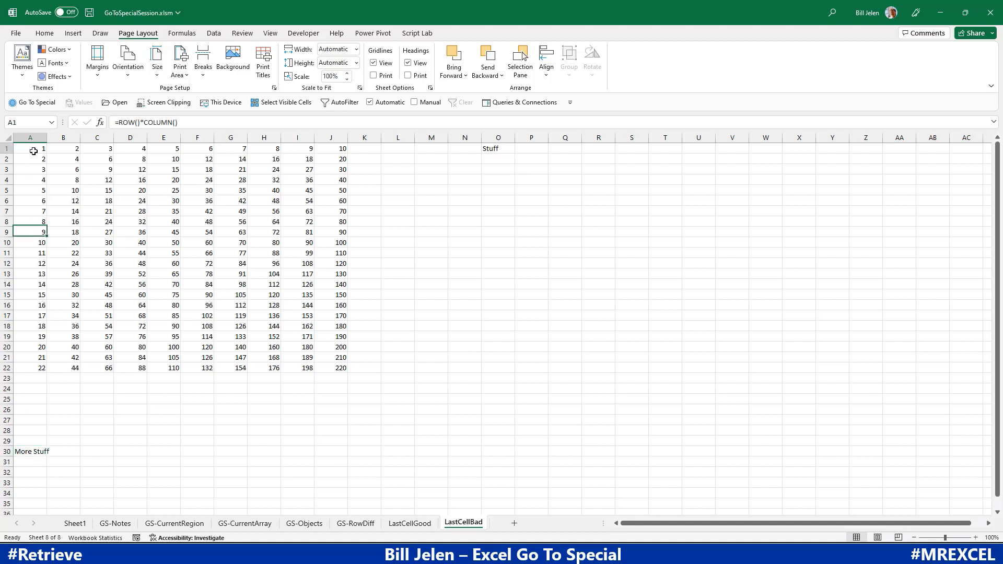
left_click(33, 103)
left_click(594, 336)
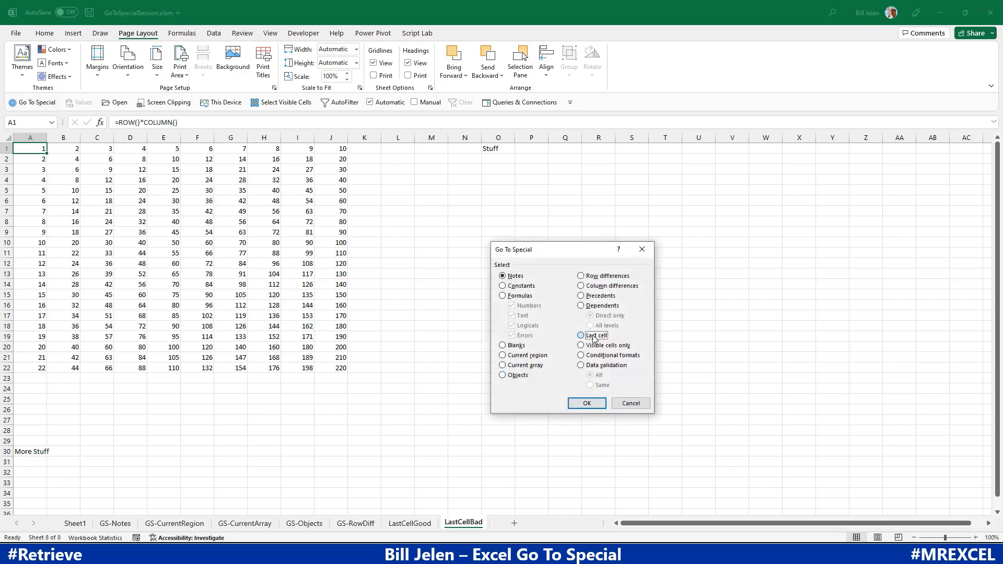
left_click(597, 403)
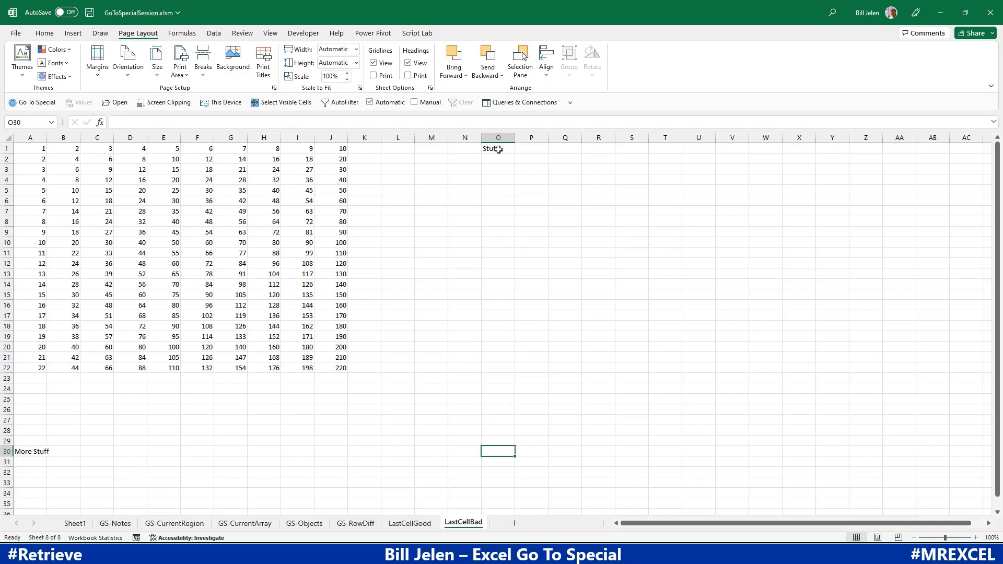
Jump from J22 to the worksheet's last row in column J, enter Shoot there, remove it, and return to A1.
left_click(337, 365)
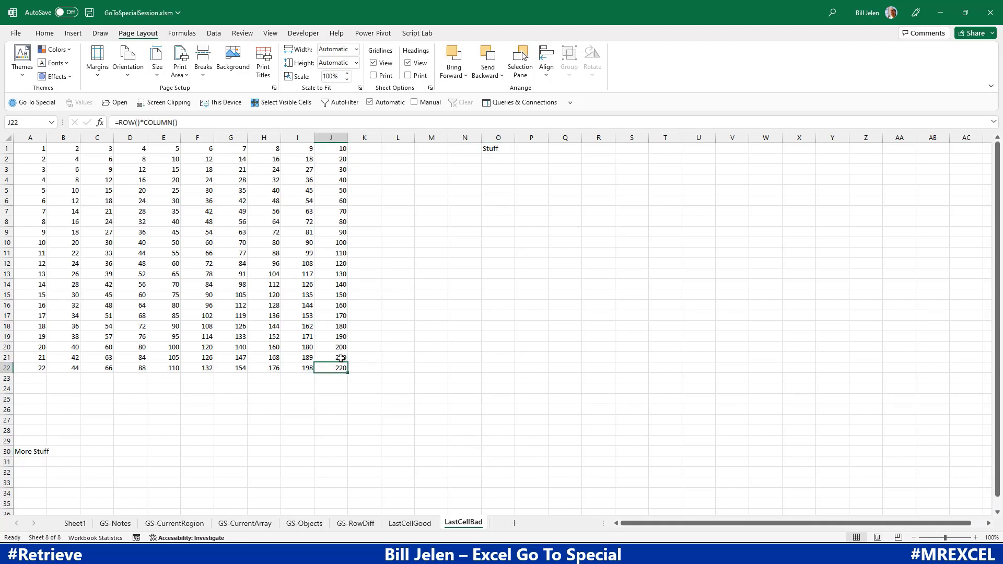
key("ctrl+Down")
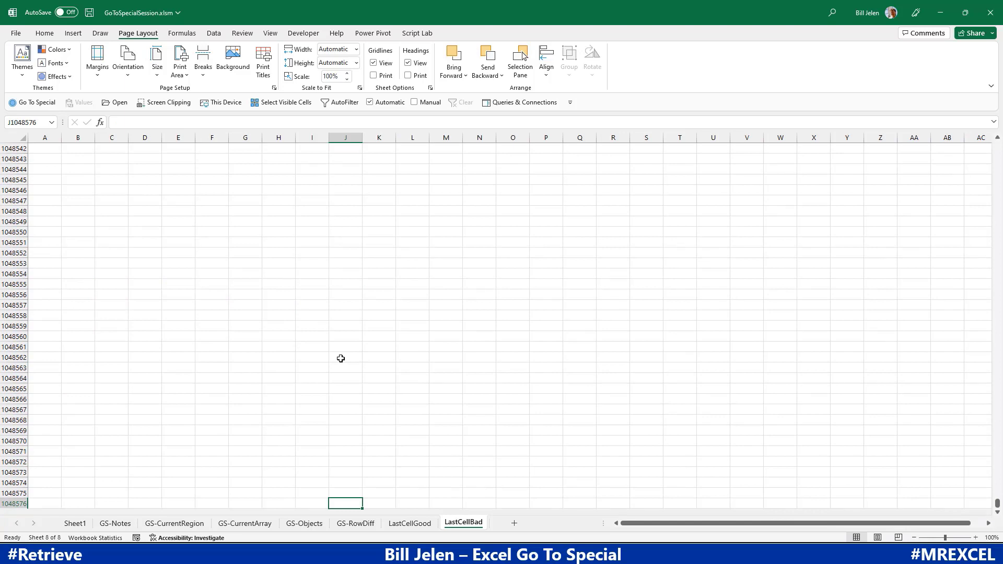
type("Shoot")
key("Escape")
key("ctrl+Home")
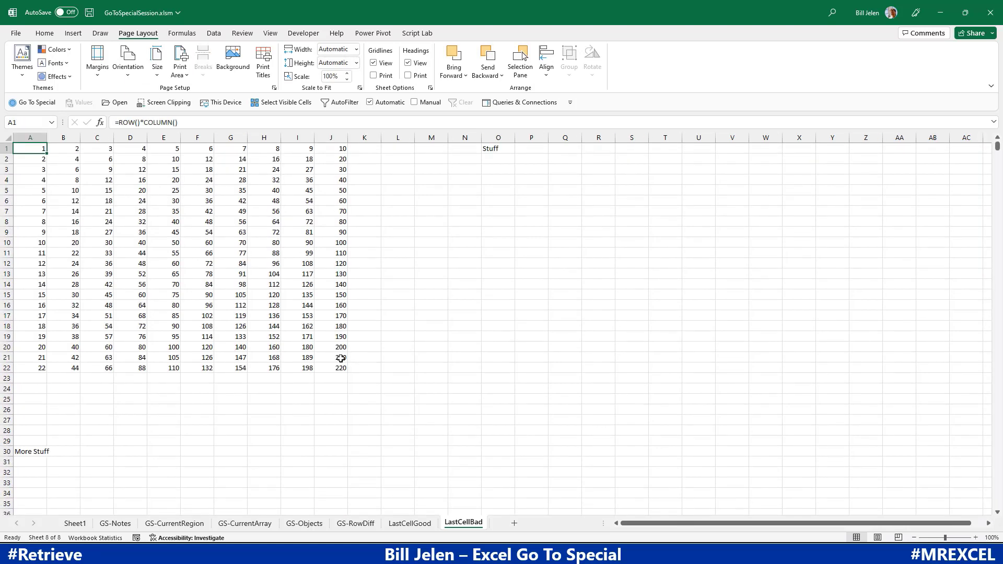
Jump from A1 to the last used cell of LastCellBad and select columns N and O.
key("ctrl+End")
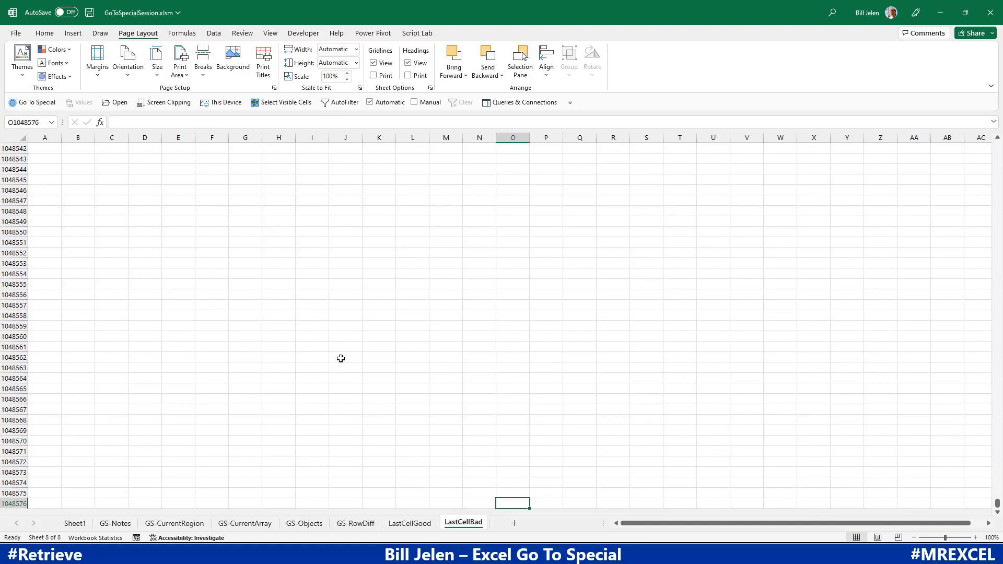
key("ctrl+space")
key("shift+Left")
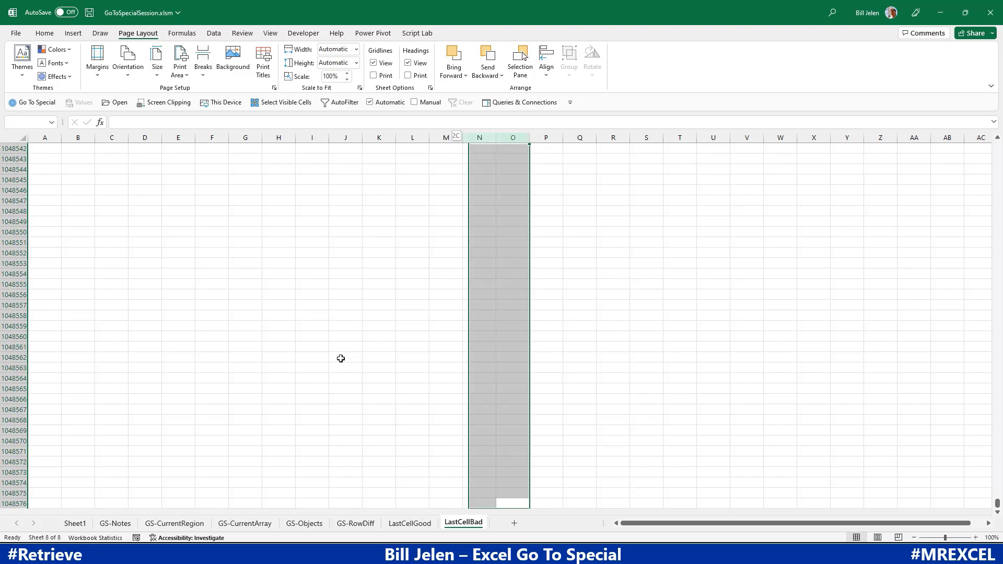
Return to row 1 and delete cells K1:O1, including the stray Stuff entry.
key("ctrl+Up")
key("Left")
key("Left")
key("Left")
key("Left")
key("shift+Right")
key("shift+Right")
key("shift+Right")
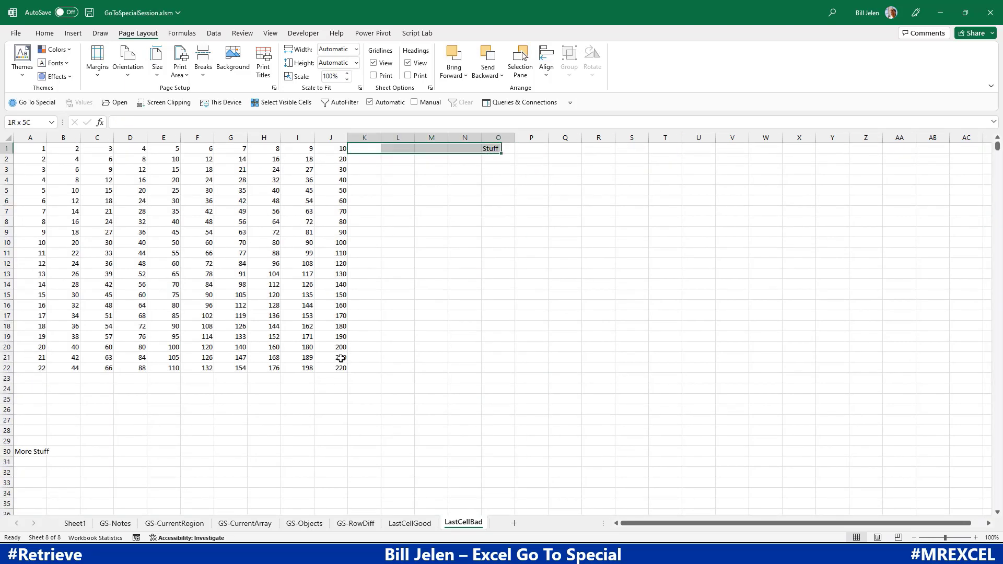
key("ctrl+minus")
key("Return")
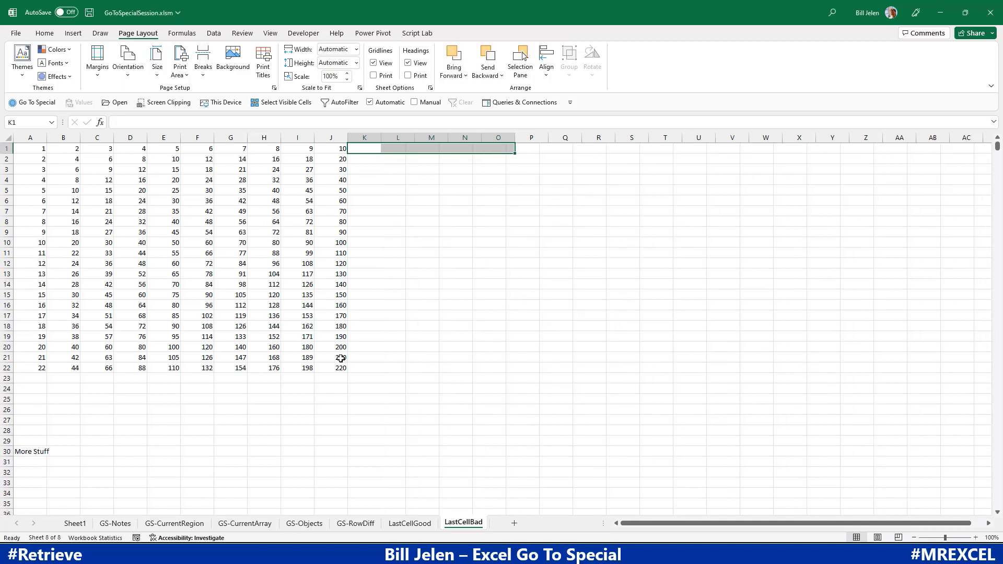
Delete everything below the table from row 23 down, including the stray More Stuff entry, and return to A1.
key("Down")
key("Down")
key("Down")
key("Down")
key("Down")
key("Down")
key("Down")
key("Down")
key("Down")
key("Down")
key("Down")
key("Down")
key("Down")
key("Down")
key("Down")
key("Down")
key("Down")
key("Down")
key("Down")
key("Down")
key("Down")
key("Left")
key("Down")
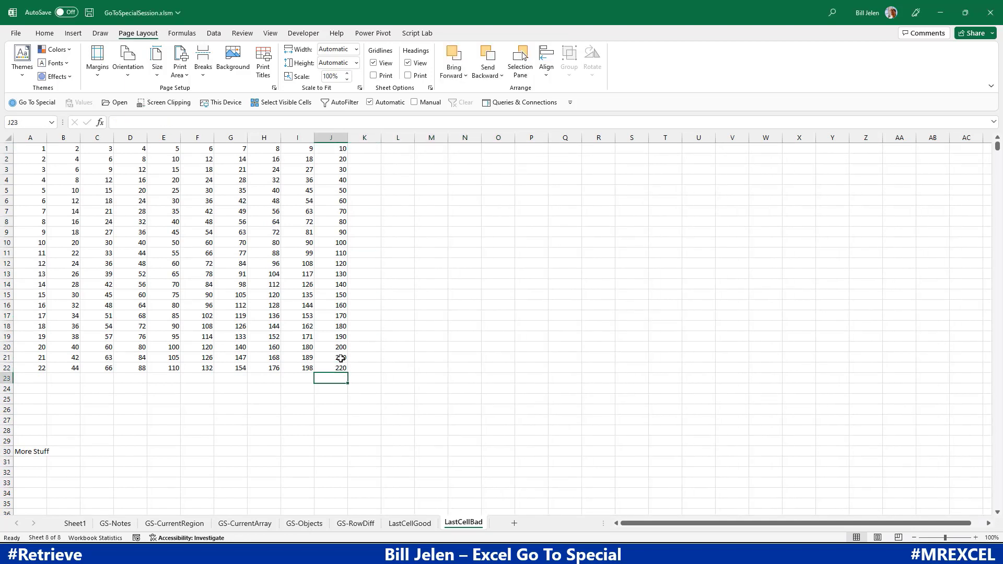
key("ctrl+shift+Down")
key("ctrl+minus")
key("Return")
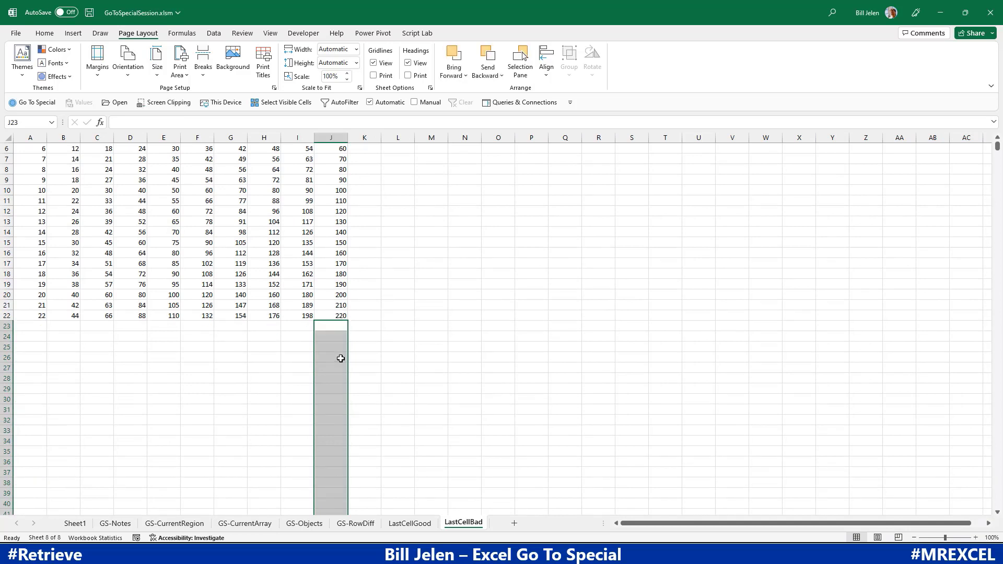
key("Up")
key("ctrl+Home")
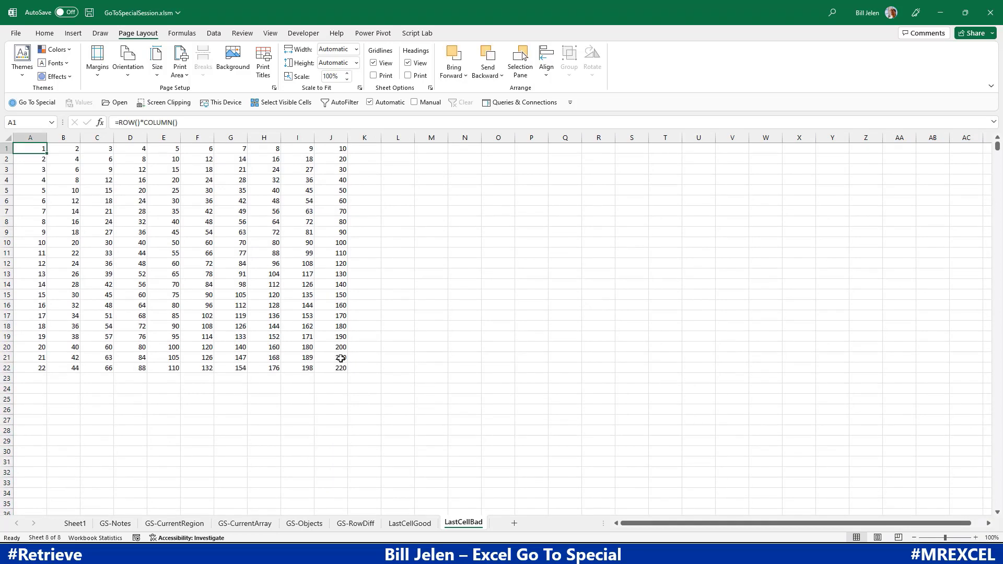
Save the workbook to reset the sheet's last cell, jumping to the last used cell before and after saving.
key("ctrl+End")
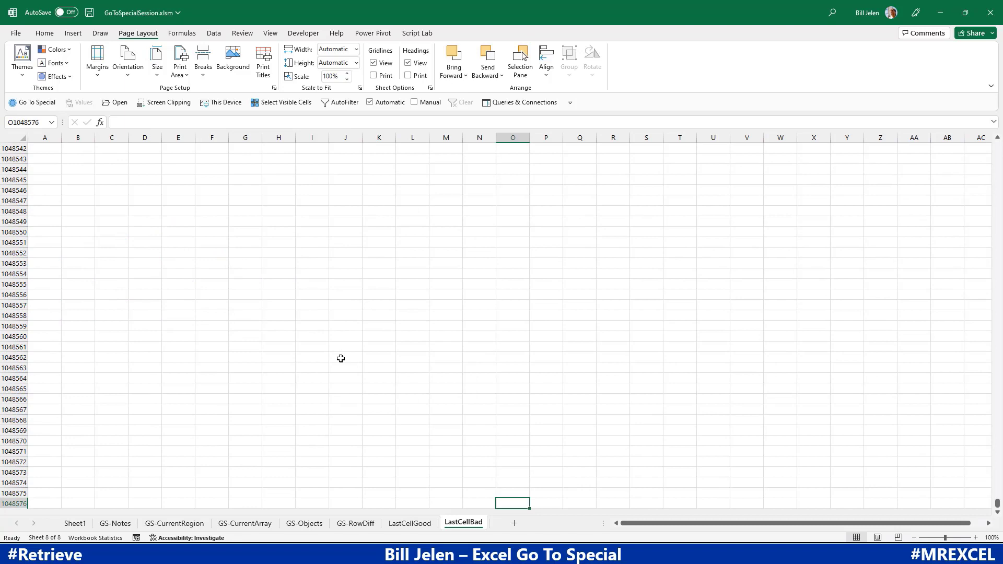
key("ctrl+Home")
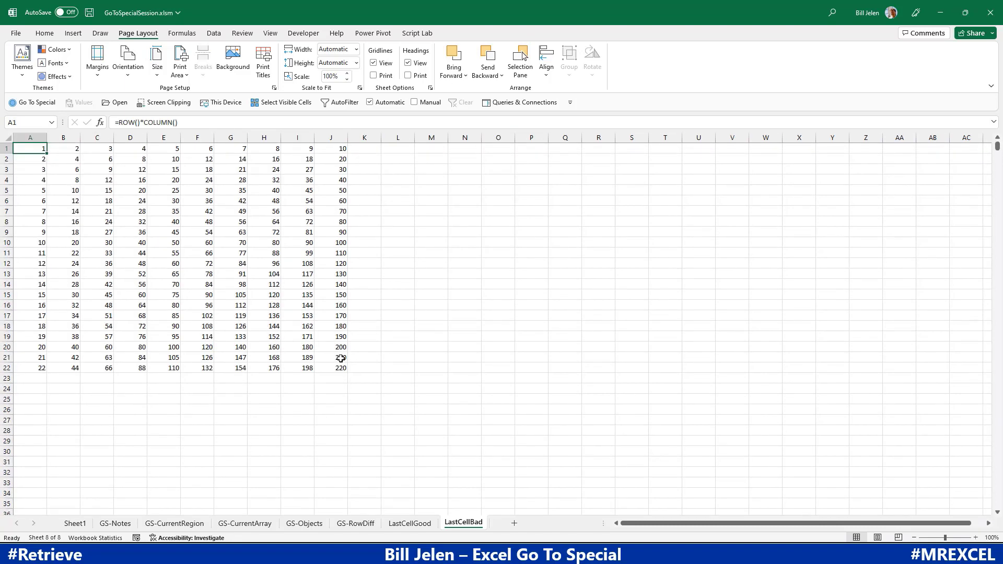
key("ctrl+s")
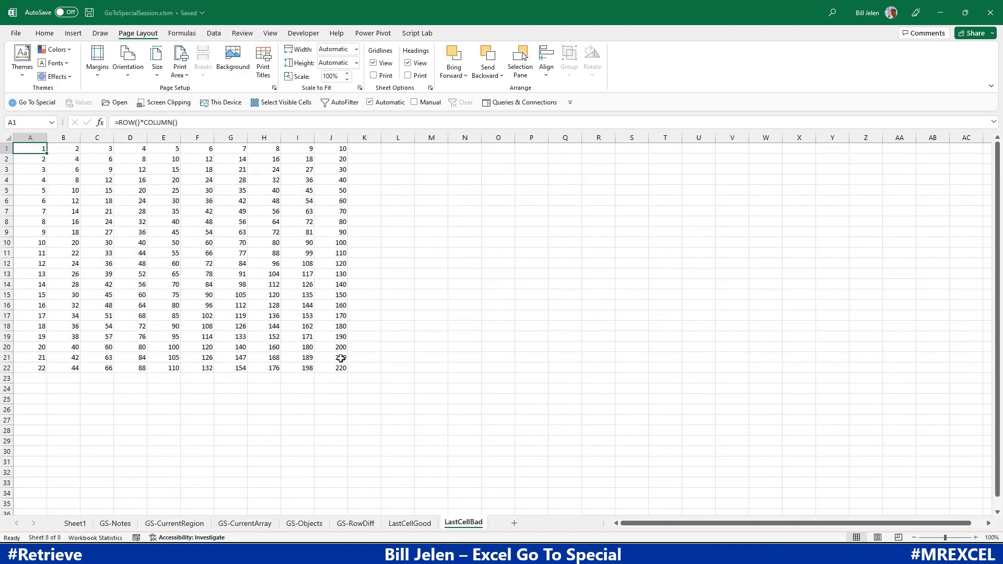
key("ctrl+End")
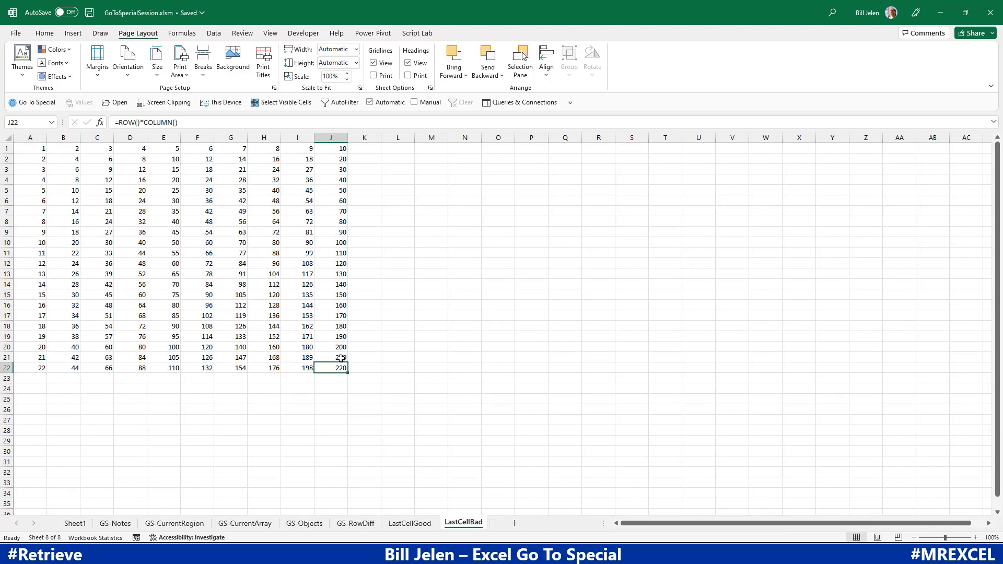
Check the reset last cell by going there from A1 with the Last cell option of Go To Special.
left_click(29, 149)
left_click(37, 102)
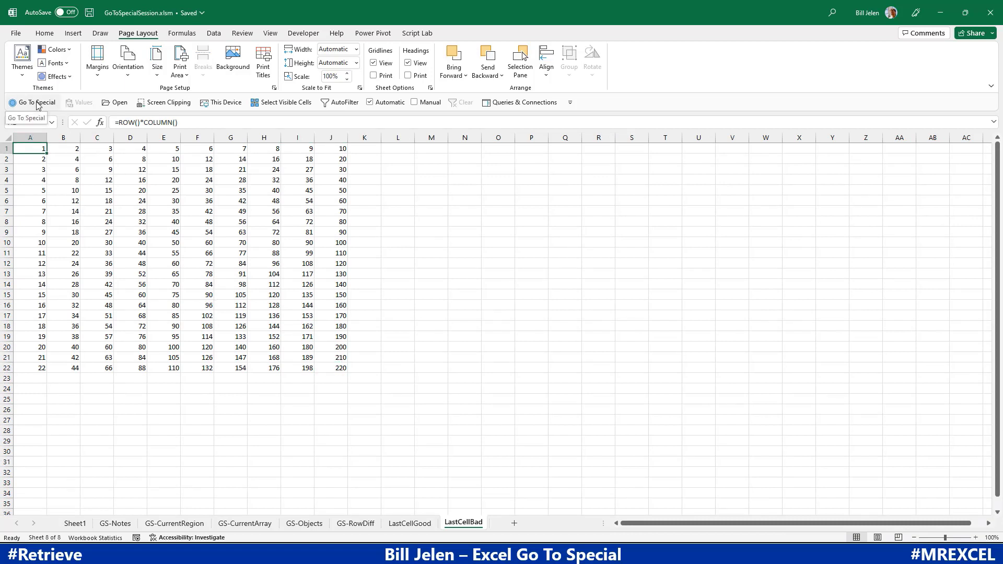
left_click(595, 338)
left_click(586, 403)
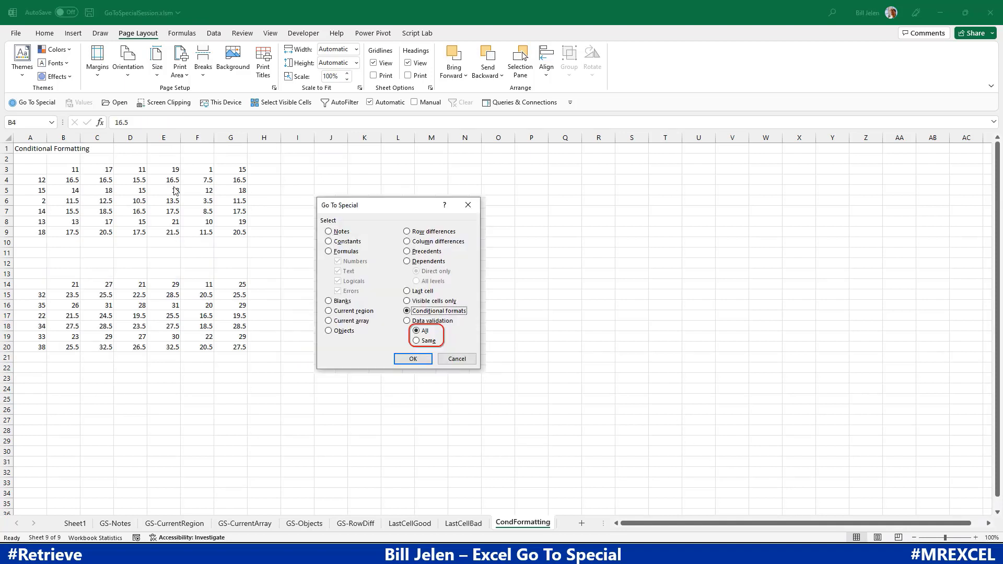
Apply a three-color scale to B4:G9 on CondFormatting, with red for high values and green for low values.
left_click_drag(63, 180, 240, 232)
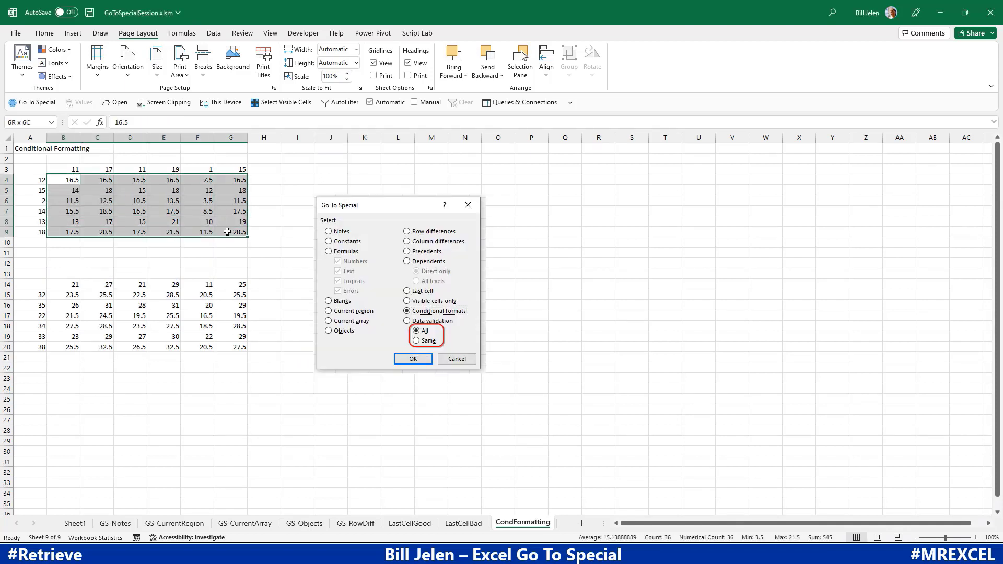
left_click(44, 33)
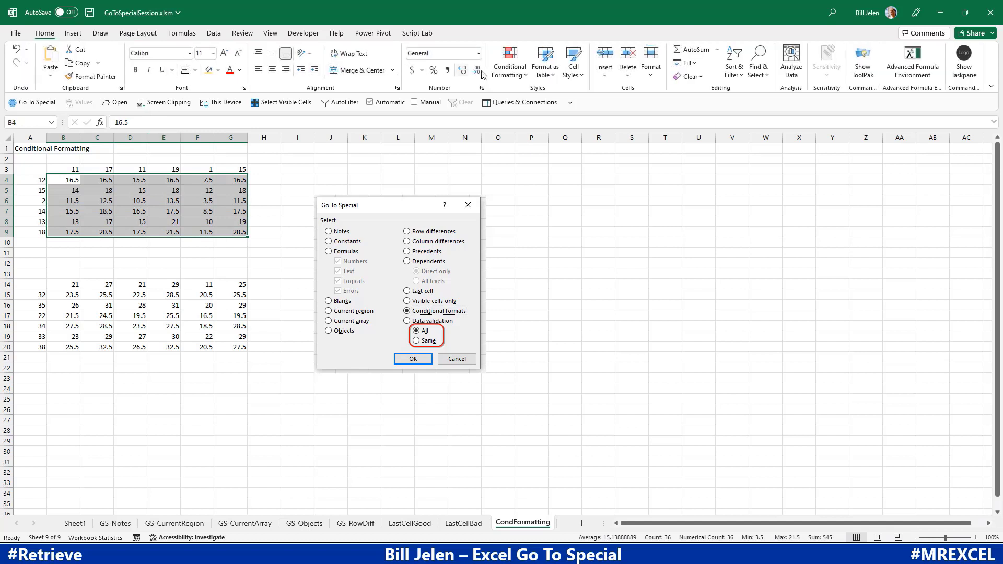
left_click(510, 67)
mouse_move(543, 174)
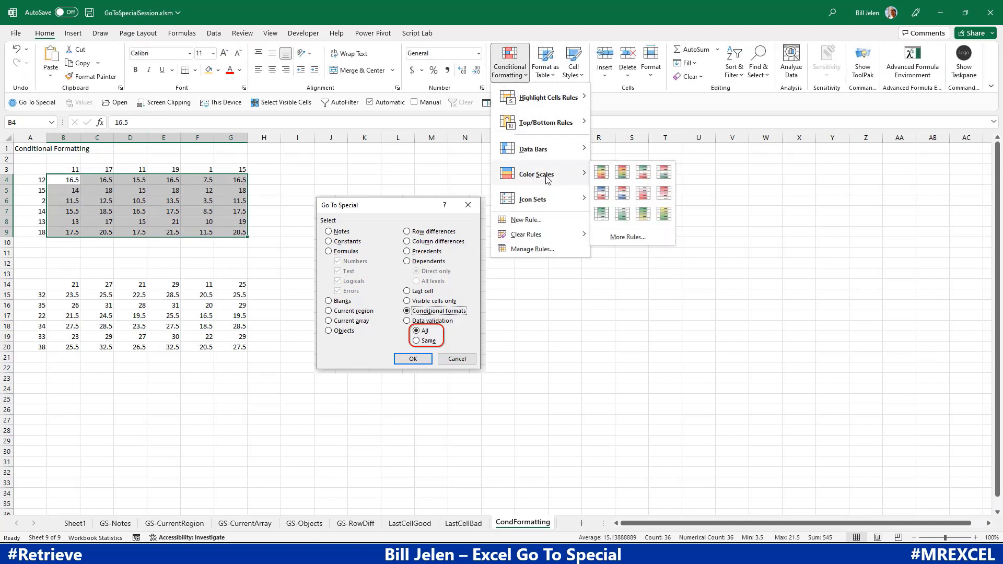
left_click(622, 178)
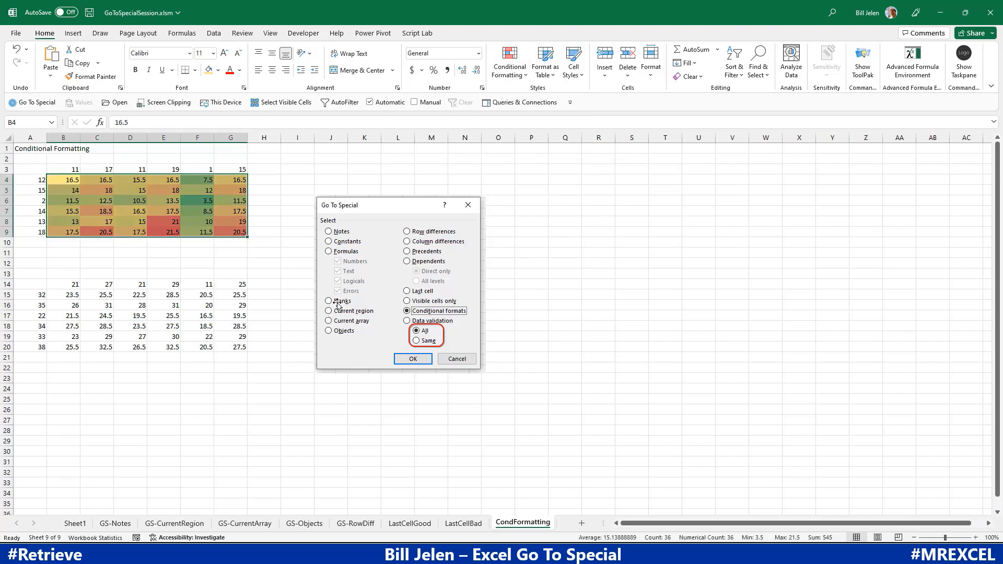
Apply green gradient-fill data bars to B15:G20 and deselect the range.
left_click_drag(72, 296, 238, 348)
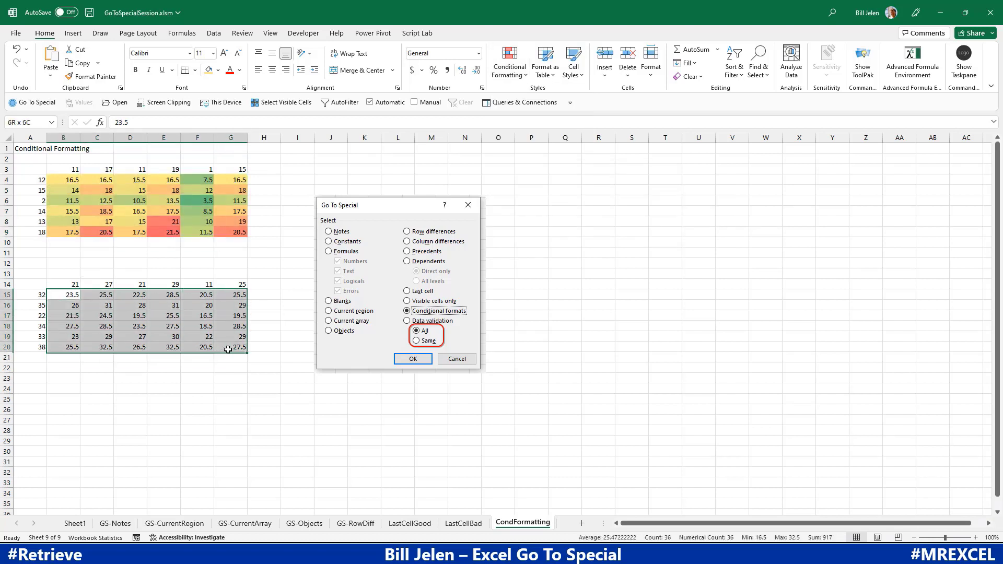
left_click(510, 66)
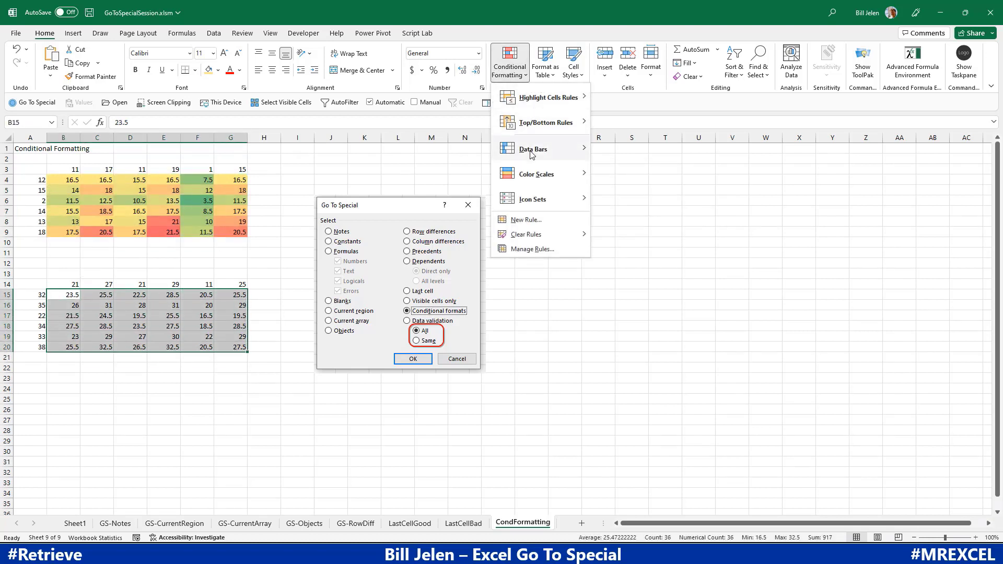
mouse_move(540, 152)
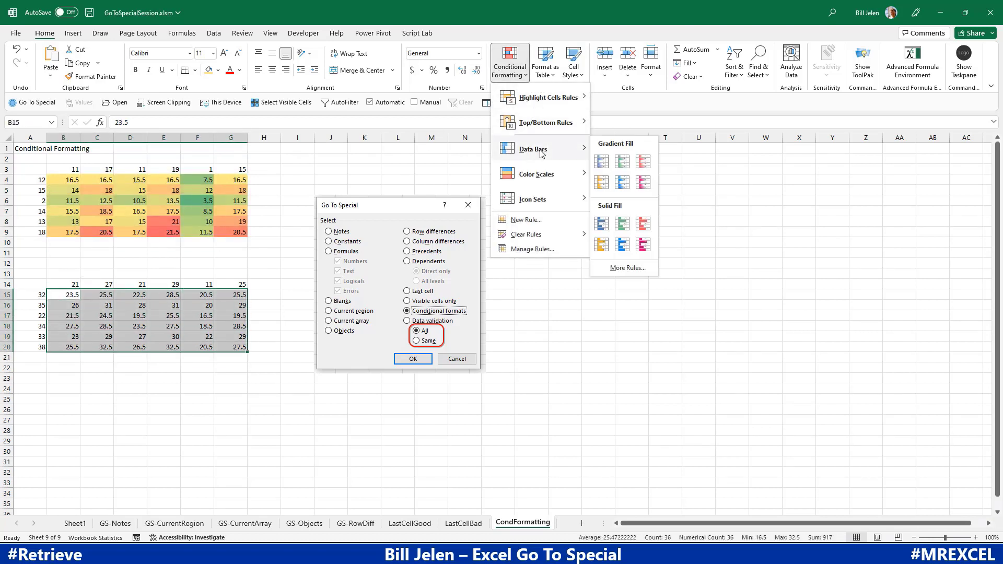
left_click(623, 163)
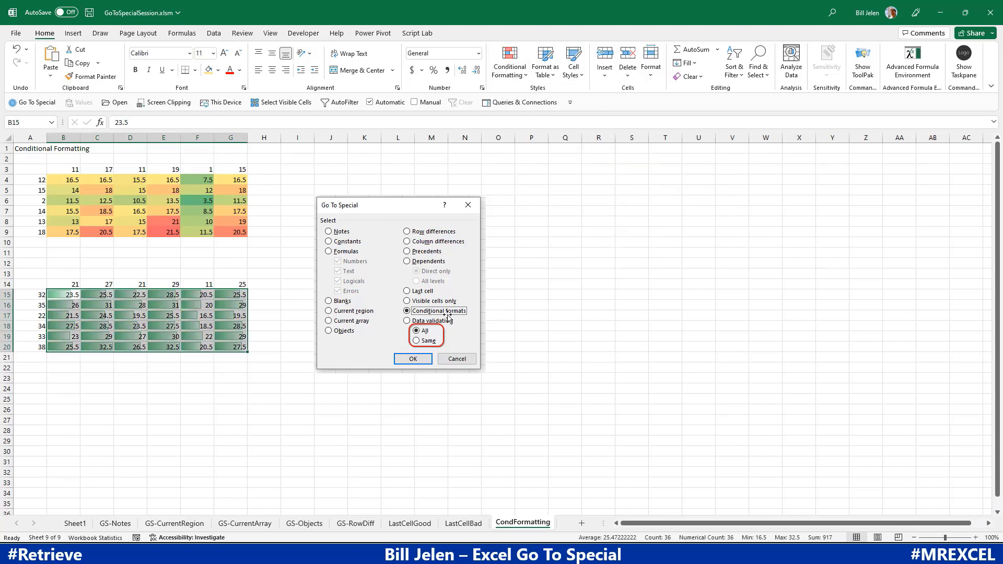
left_click(640, 335)
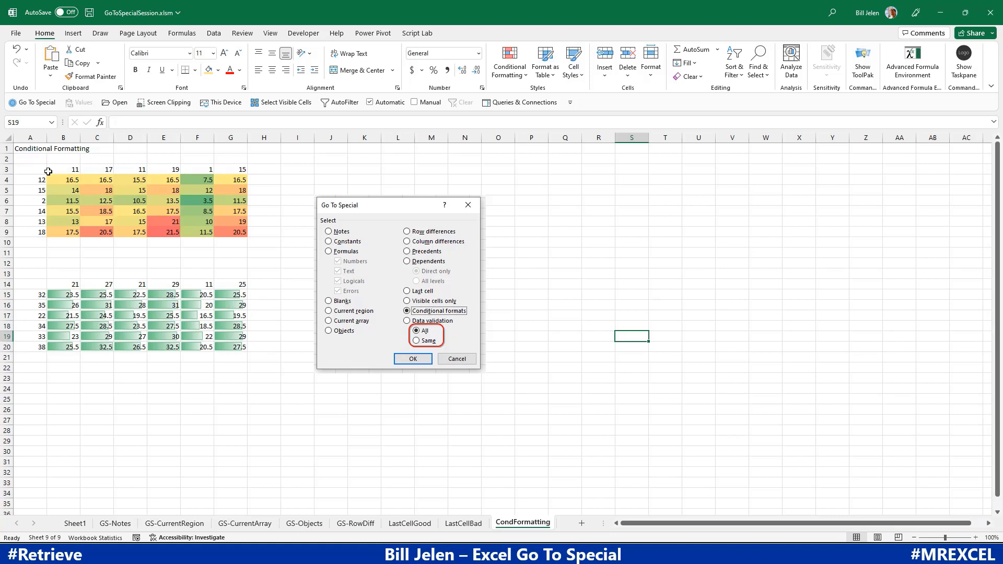
Starting from B4, select every conditionally formatted cell using Go To Special with Conditional formats and All, and clear the selection.
left_click(60, 179)
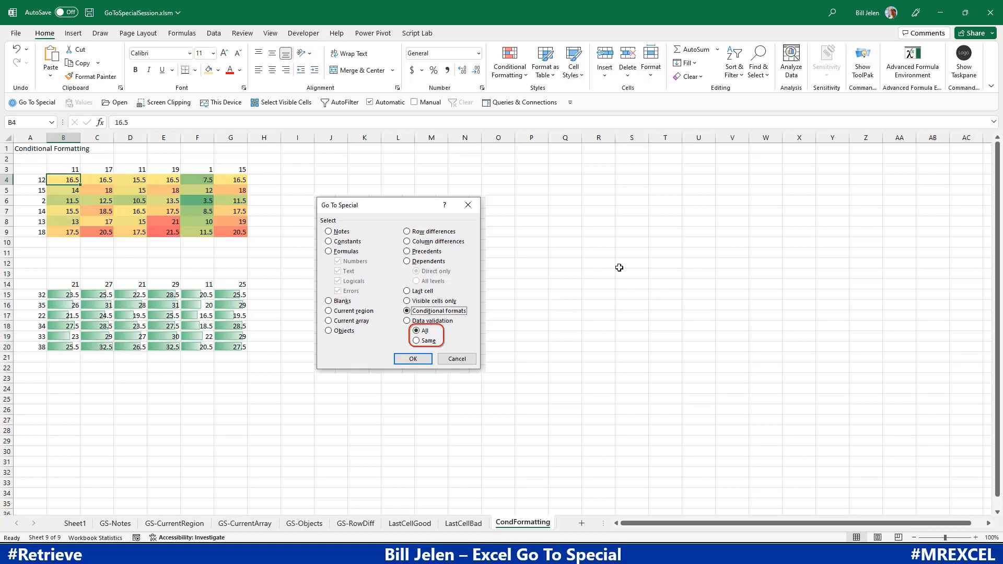
left_click(34, 102)
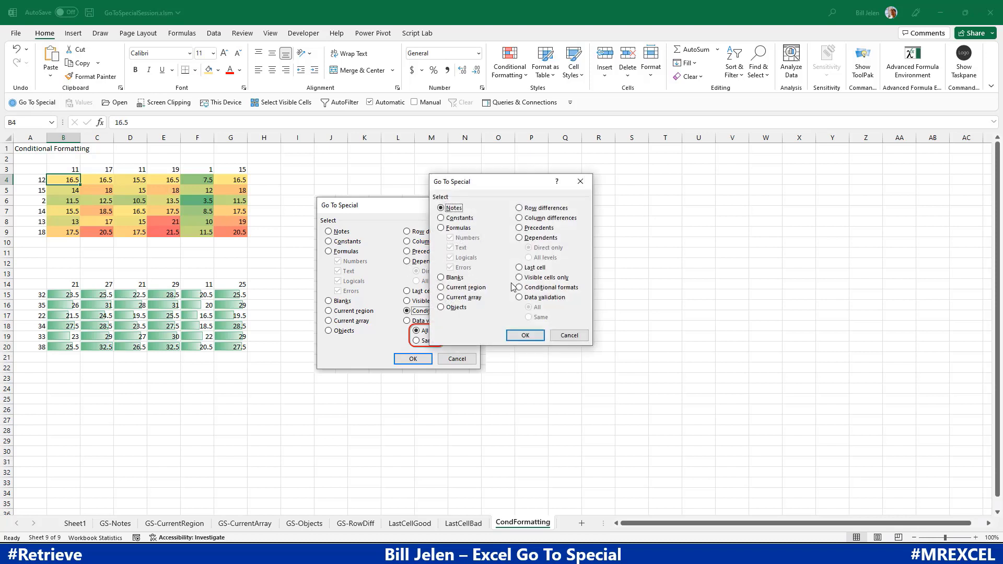
left_click(544, 289)
left_click(524, 336)
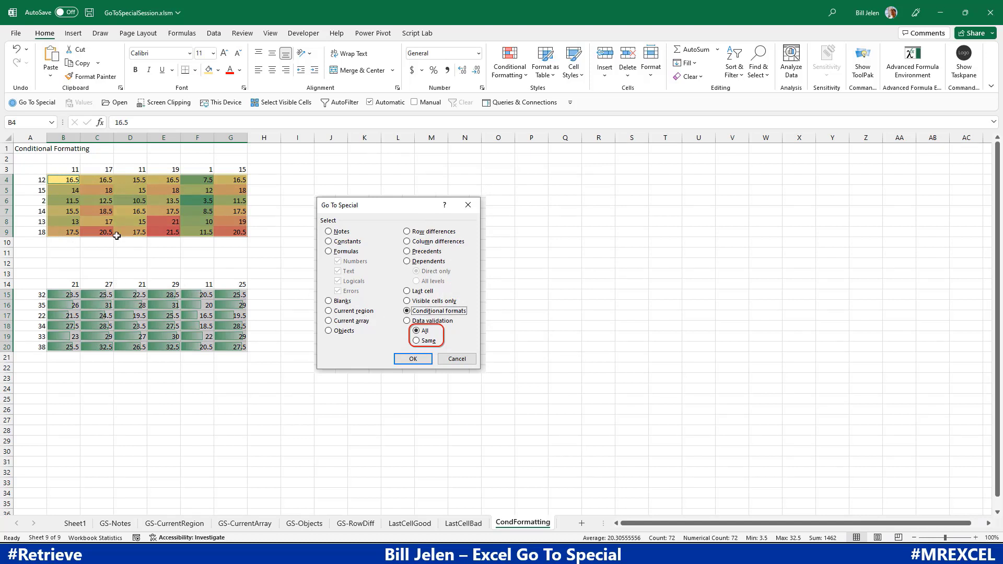
left_click(117, 264)
Starting from B4, select only the cells sharing its color scale using Go To Special with Conditional formats and Same.
left_click(66, 180)
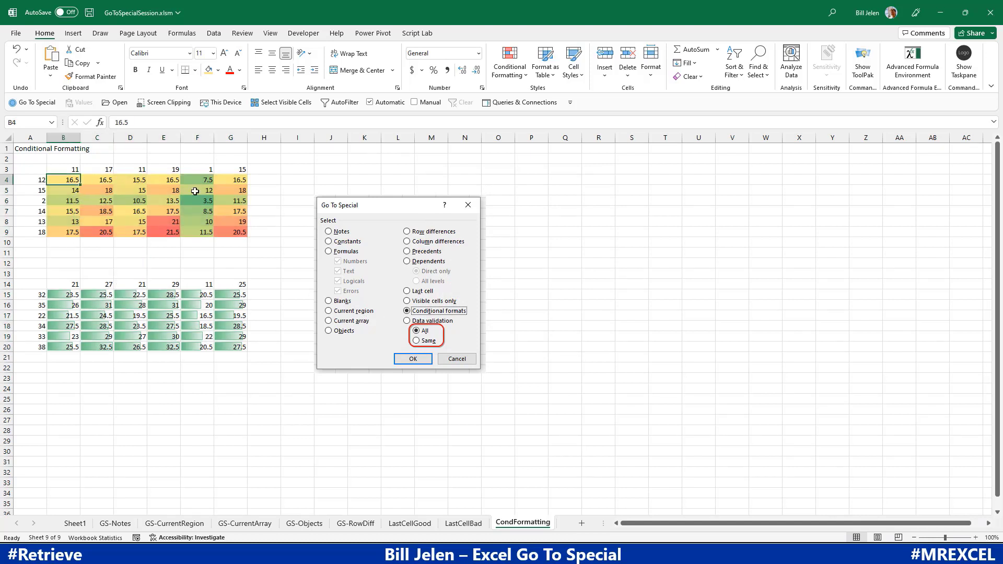
left_click(28, 103)
left_click(538, 320)
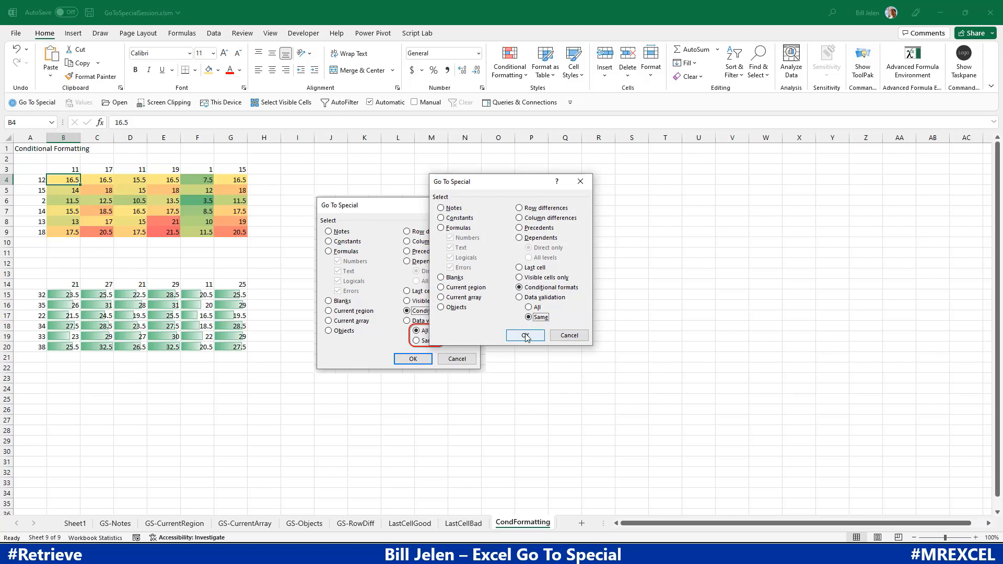
left_click(525, 334)
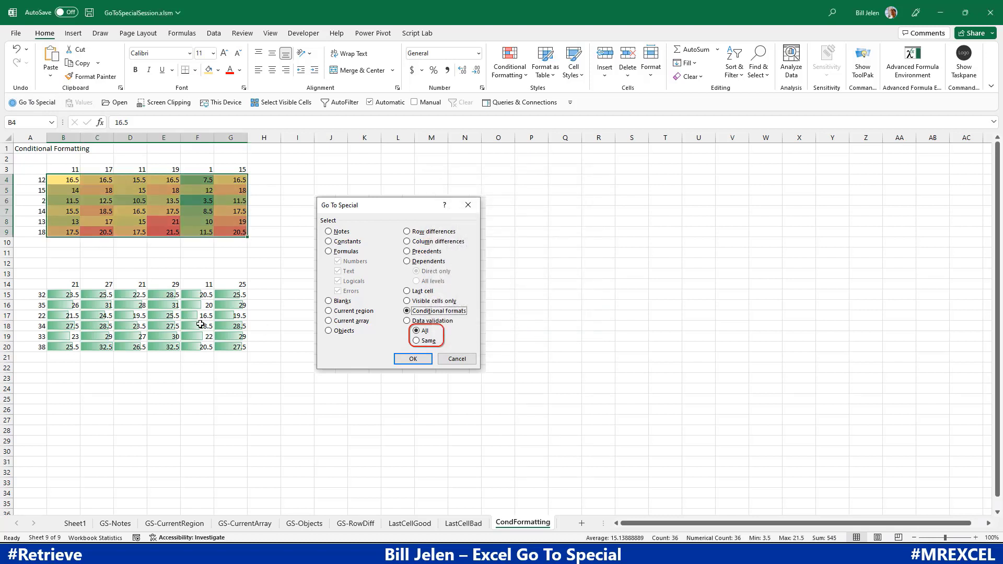
Starting from D17, select only the cells sharing its data bars using Go To Special with Conditional formats and Same.
left_click(138, 316)
left_click(33, 101)
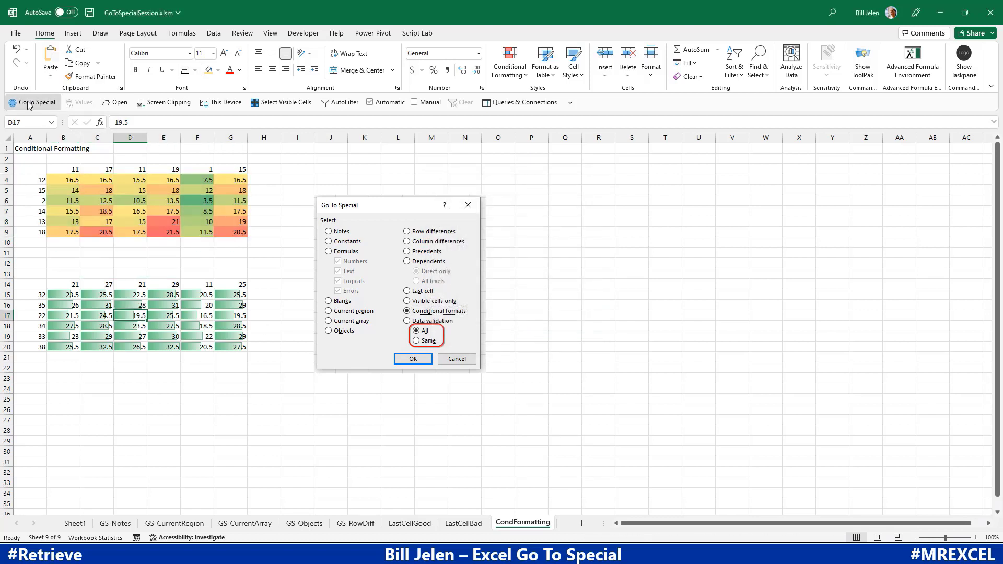
left_click(538, 289)
left_click(537, 316)
left_click(526, 336)
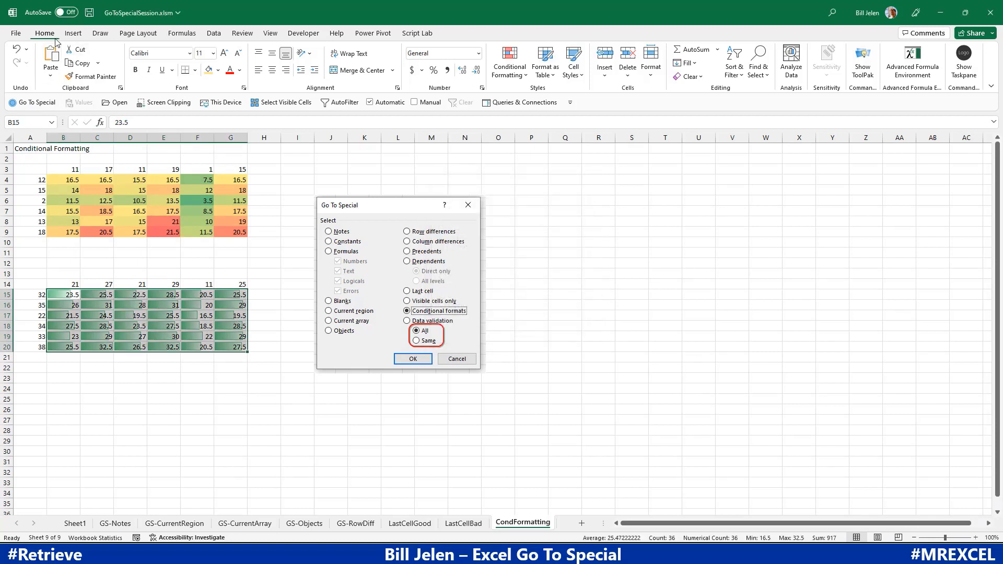
Open the Conditional Formatting Rules Manager for the selection, inspect the Data Bar rule's Applies to range, and close it.
left_click(506, 78)
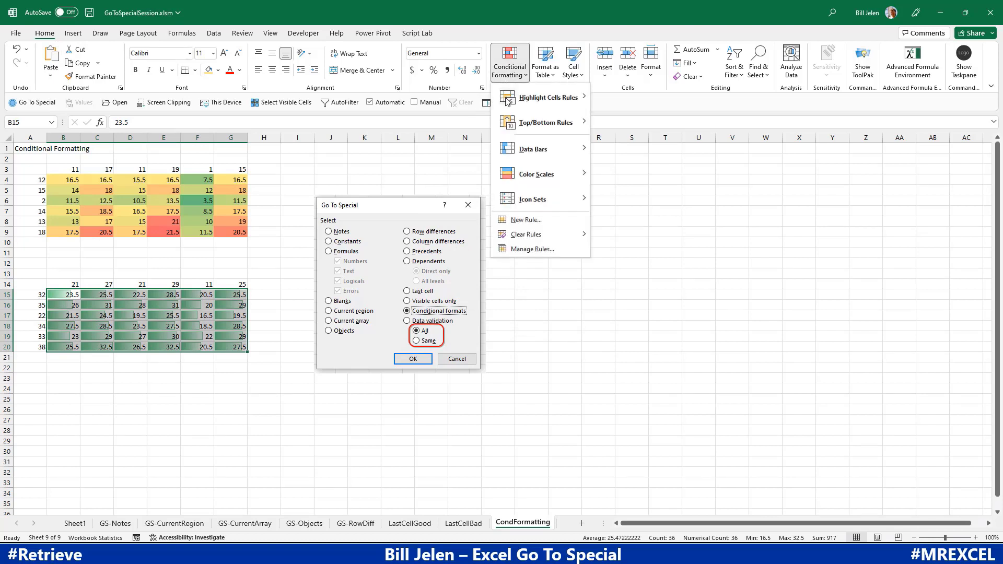
left_click(521, 249)
left_click(388, 265)
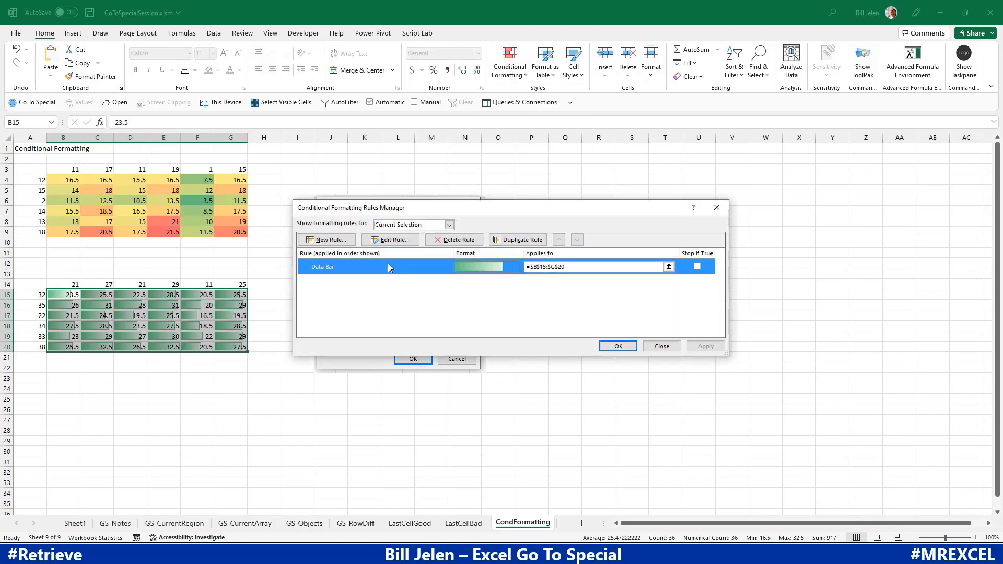
left_click(578, 267)
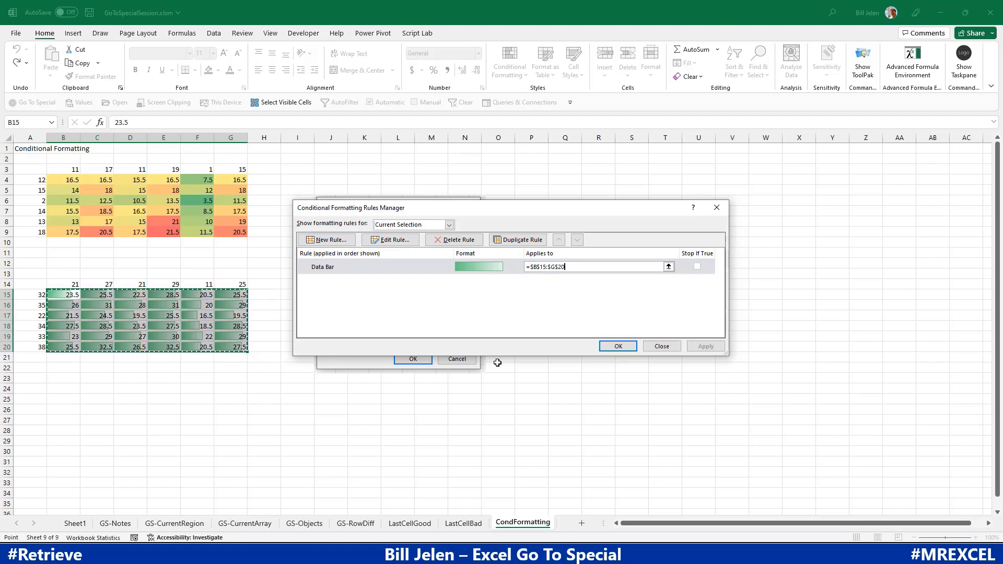
left_click(660, 346)
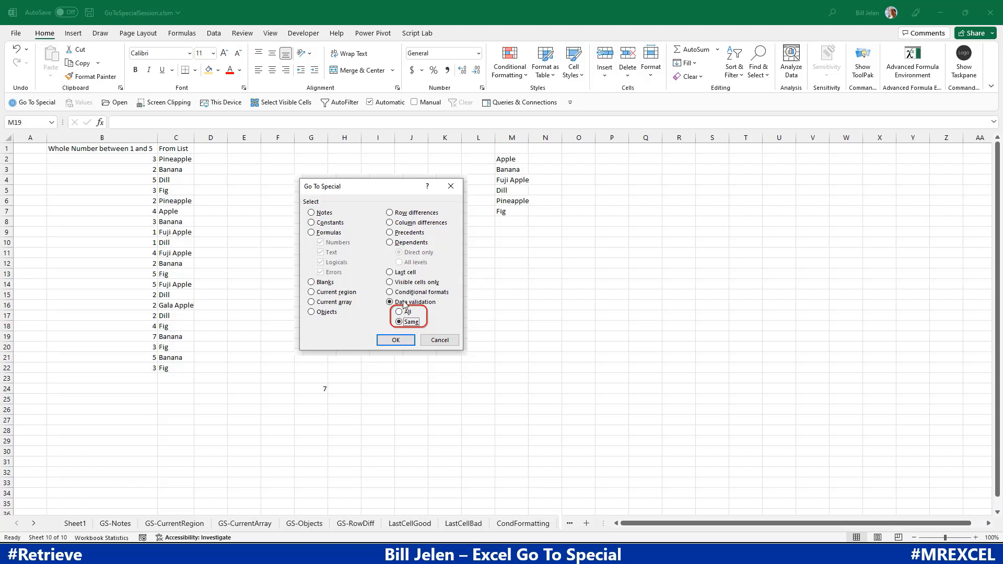
Open the Data Validation settings for cell B2, inspect its validation criteria, and close them without changes.
left_click(144, 163)
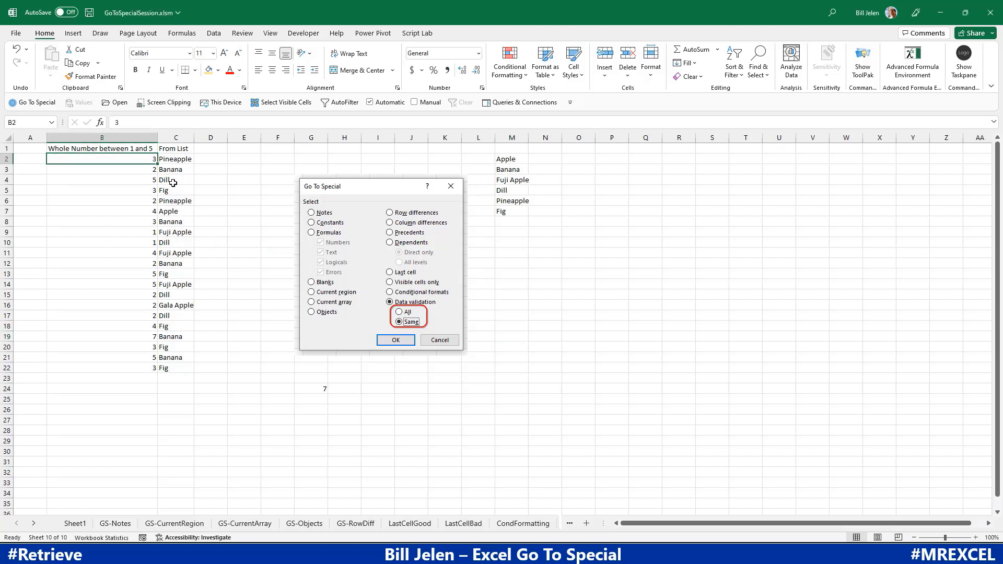
key("alt+d")
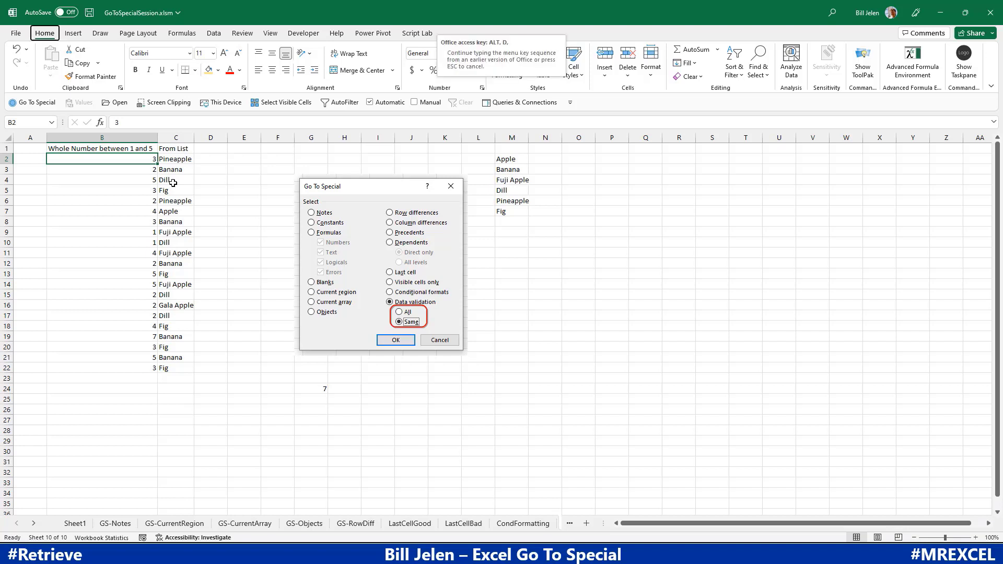
key("l")
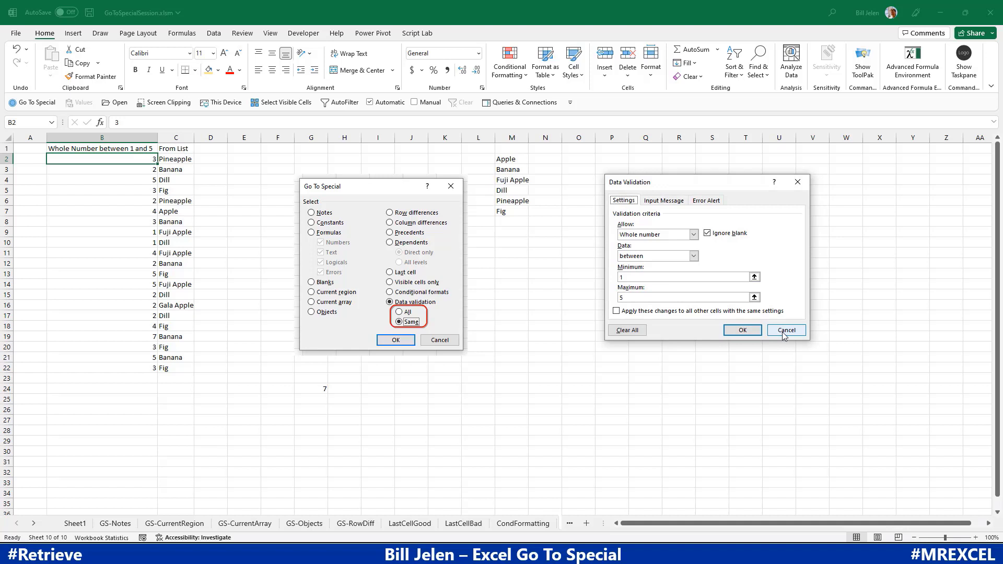
left_click(784, 330)
Starting from B4, select only the cells sharing its validation rule using Go To Special with Data validation and Same.
key("Down")
key("Down")
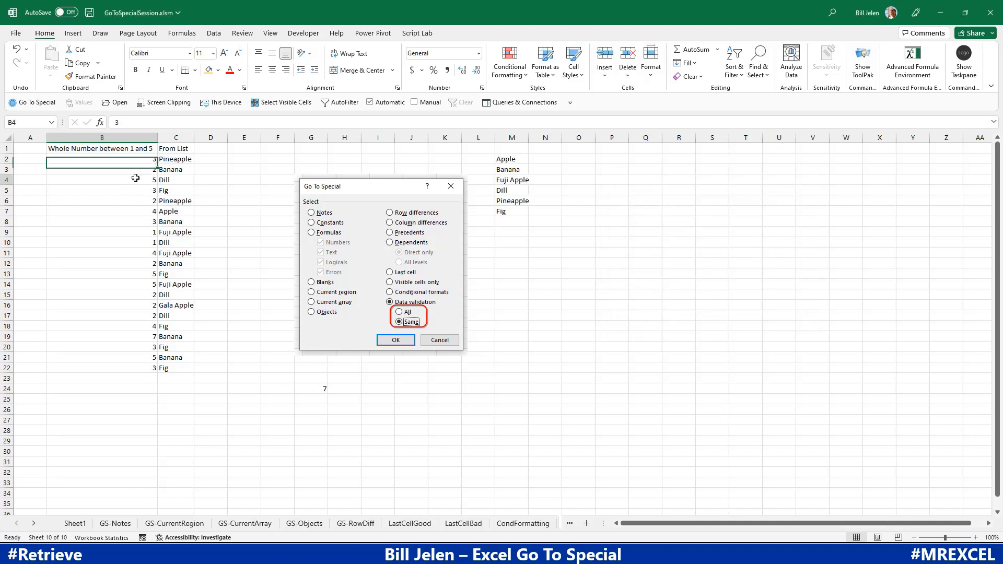
key("alt+1")
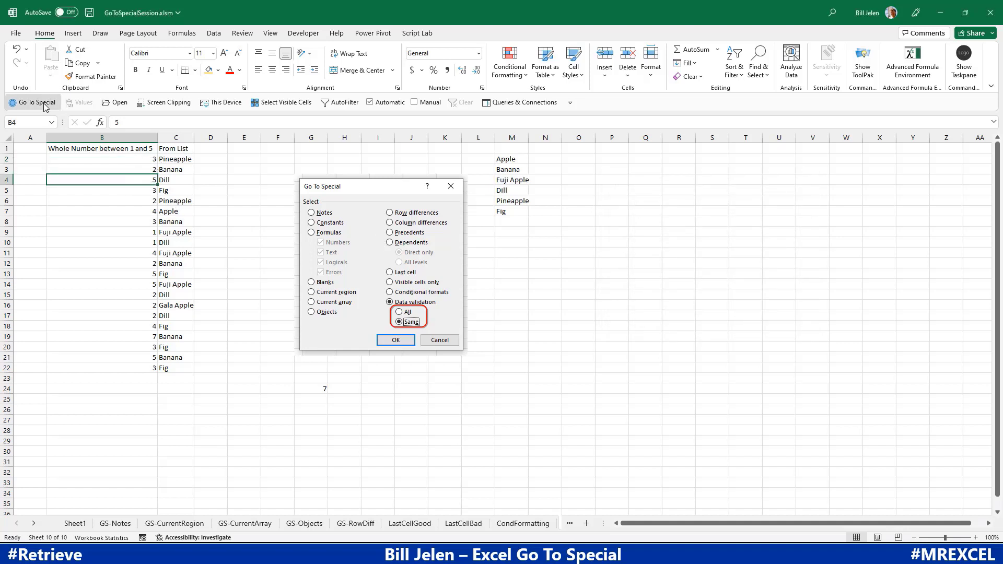
left_click(732, 294)
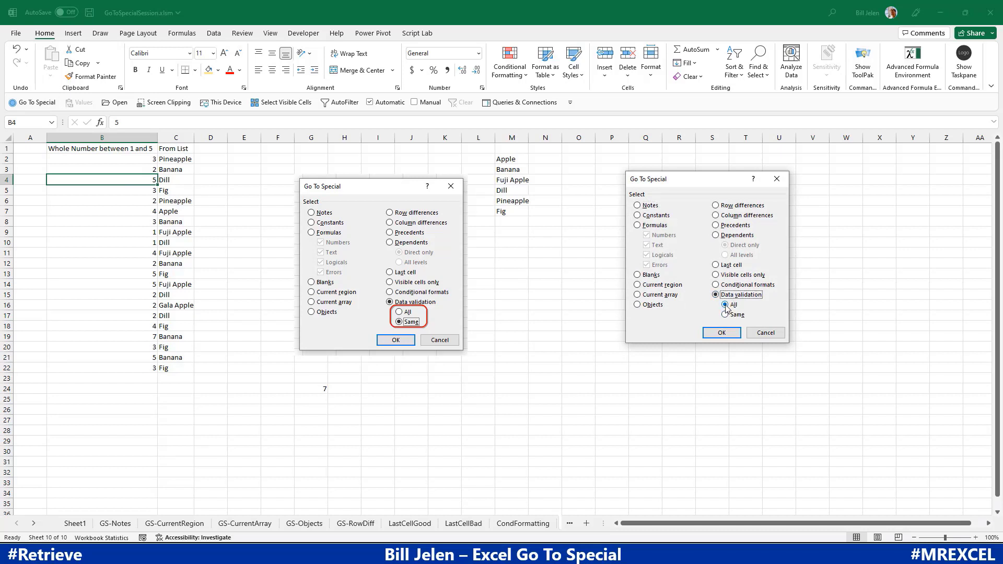
left_click(725, 315)
left_click(723, 333)
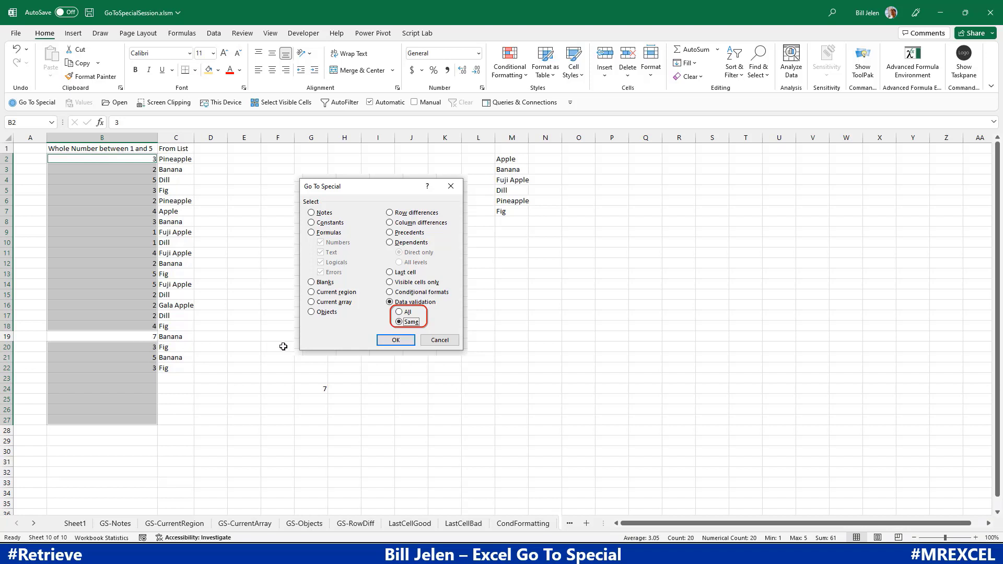
Starting from C3, select only the cells sharing its list validation using Go To Special with Data validation and Same.
left_click(180, 171)
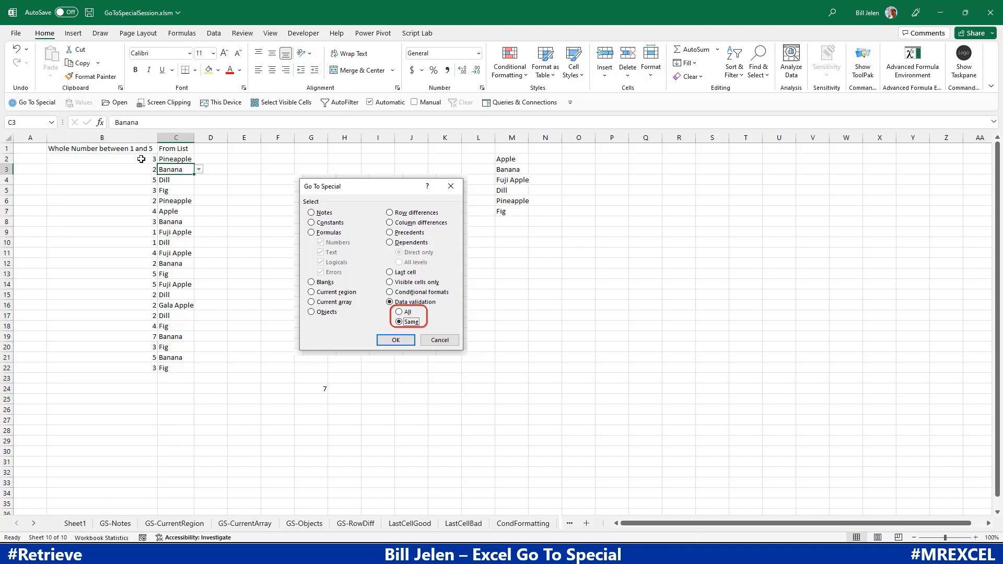
left_click(34, 103)
left_click(715, 294)
left_click(726, 315)
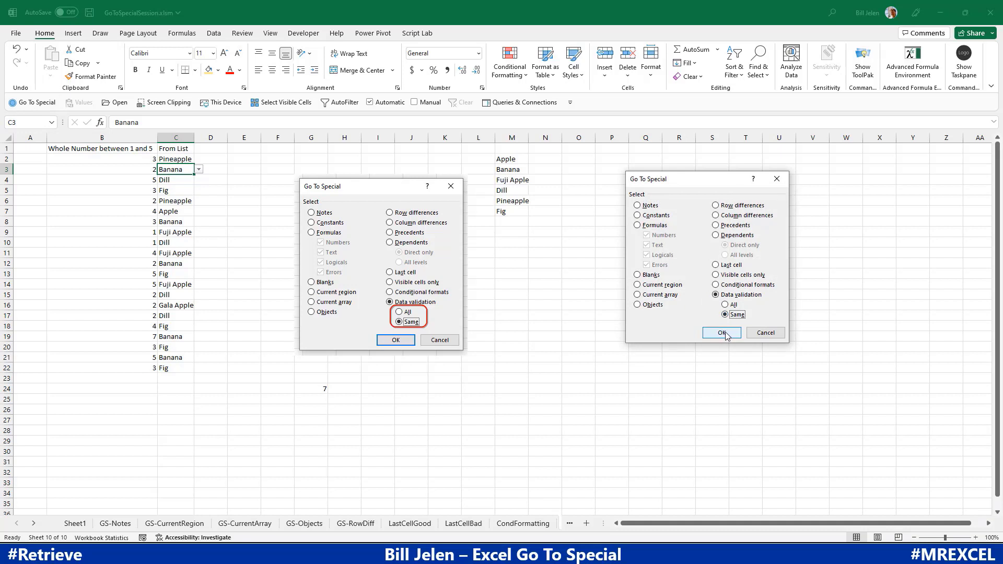
left_click(722, 333)
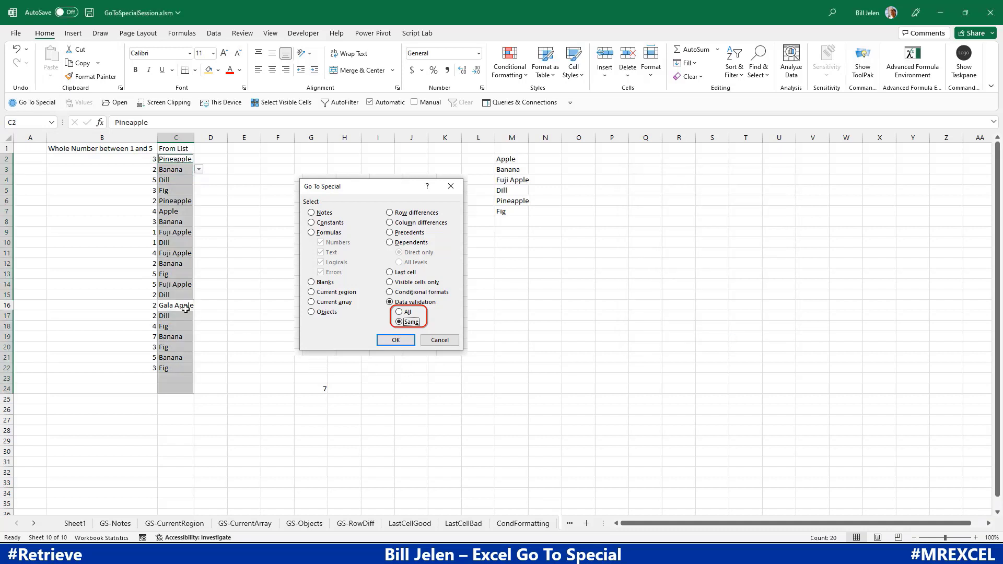